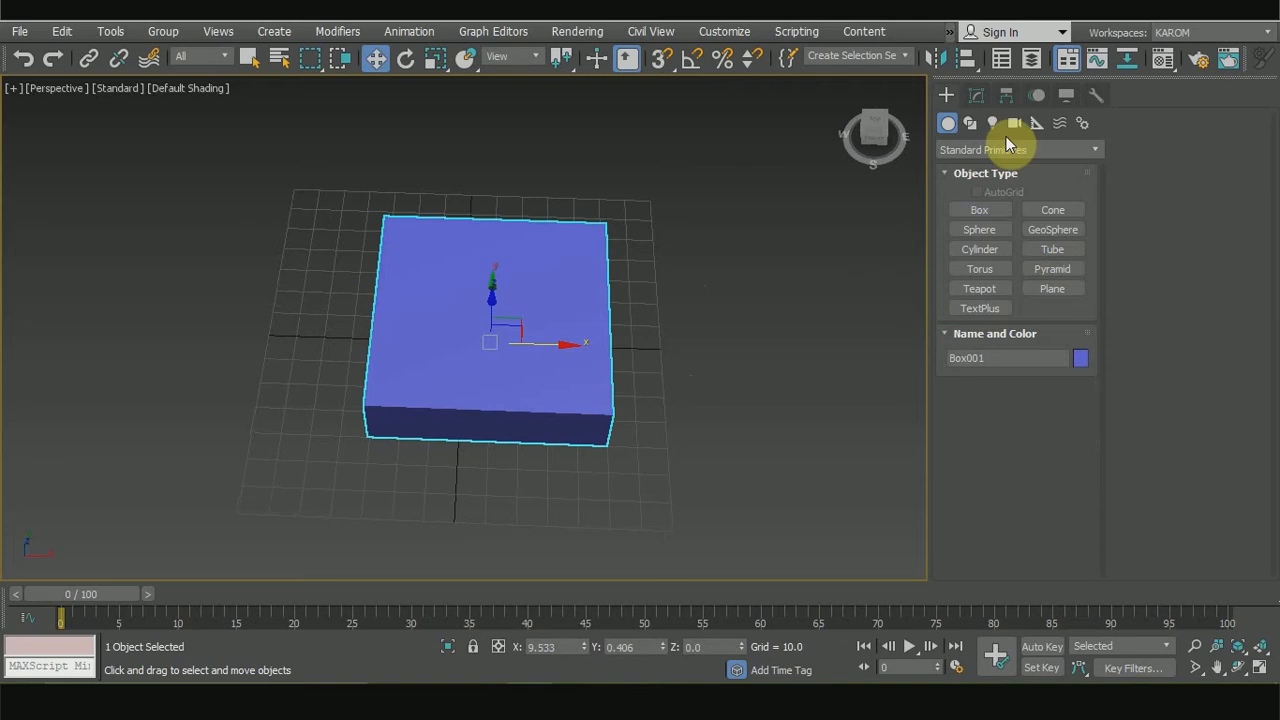
# Step: Set the box's width to 98.4 and convert it to an editable poly
pyautogui.click(977, 95)
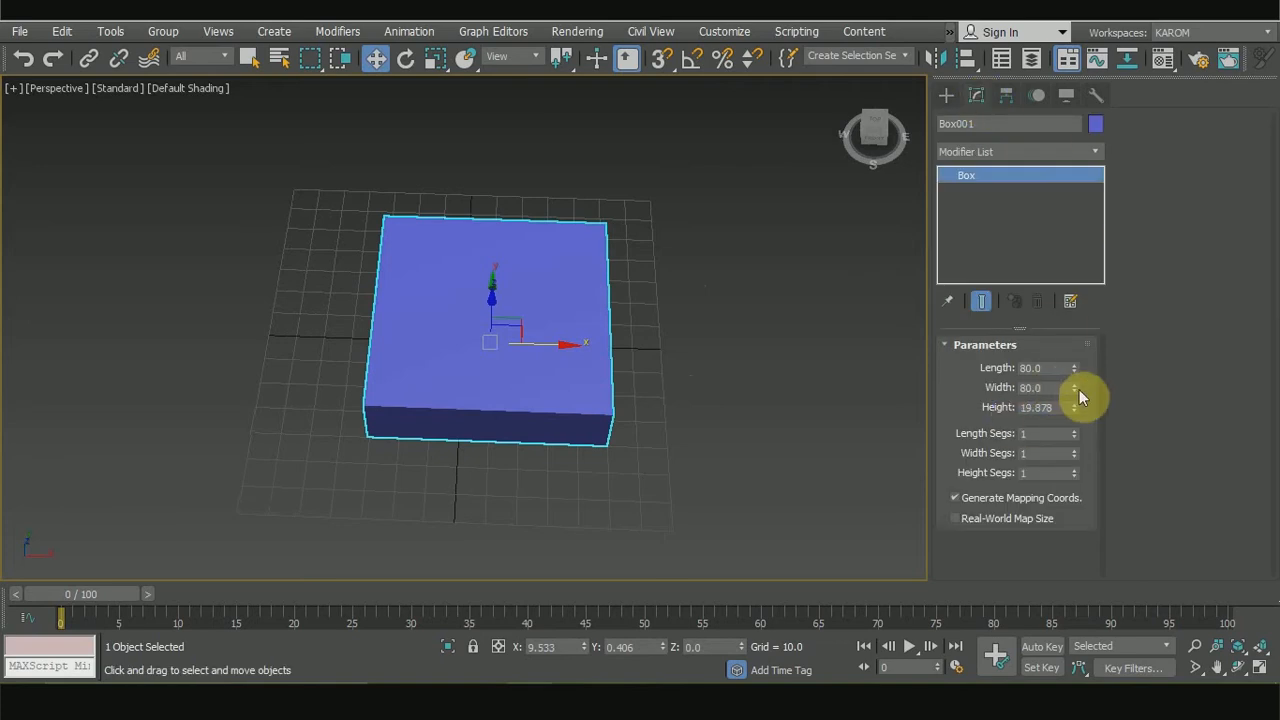
pyautogui.moveTo(1075, 395); pyautogui.dragTo(1073, 368)
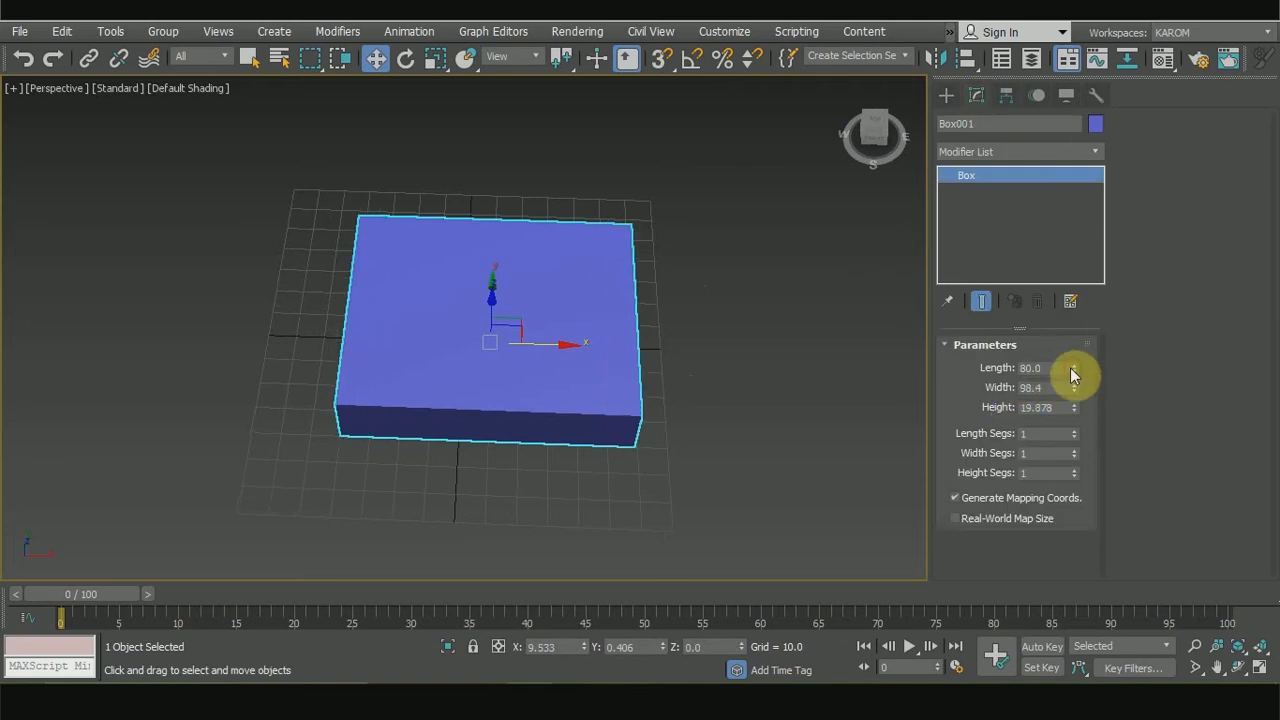
pyautogui.rightClick(575, 282)
pyautogui.moveTo(672, 486)
pyautogui.click(777, 494)
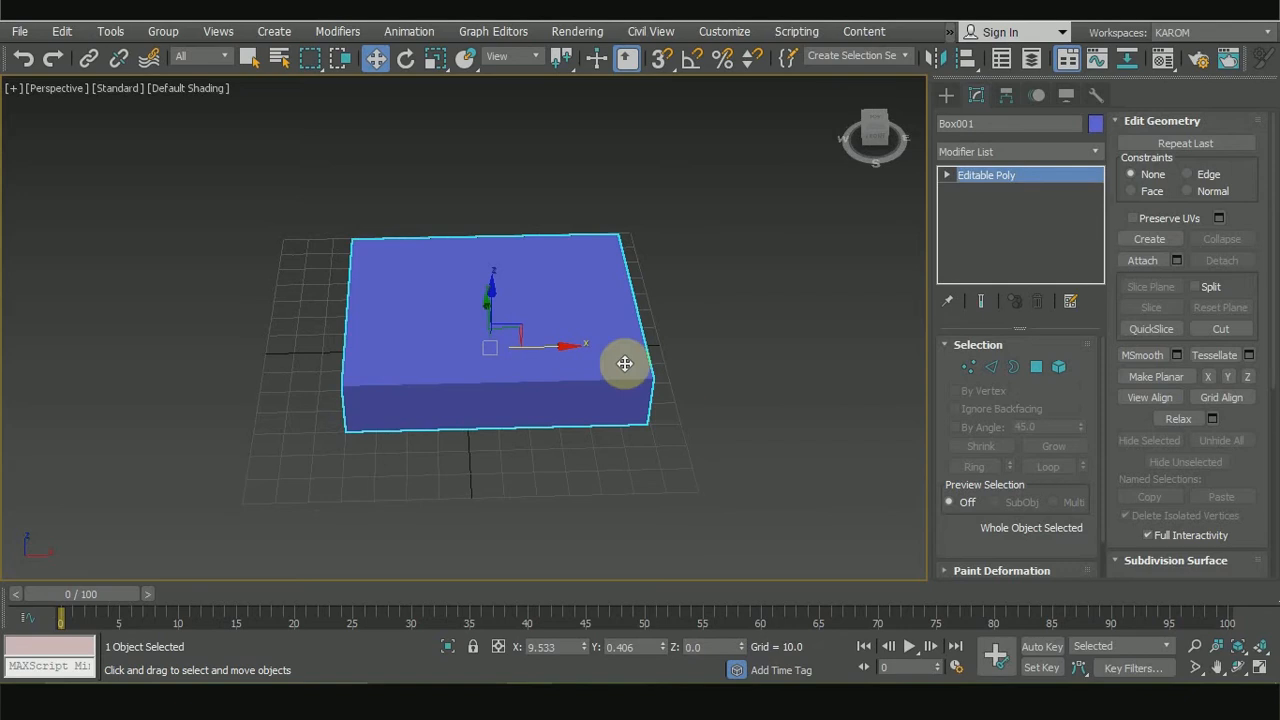
# Step: Connect the box's four edges along the X axis with 4 segments and a pinch of 85
pyautogui.click(991, 367)
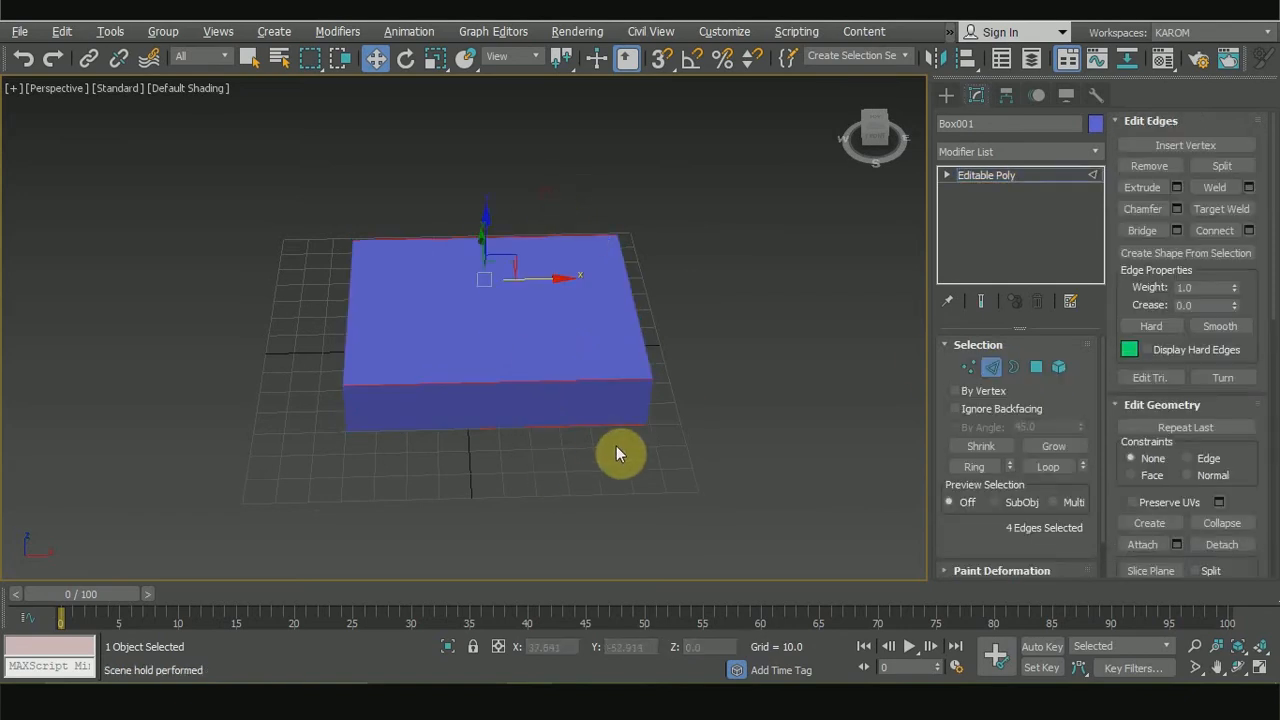
pyautogui.click(1251, 233)
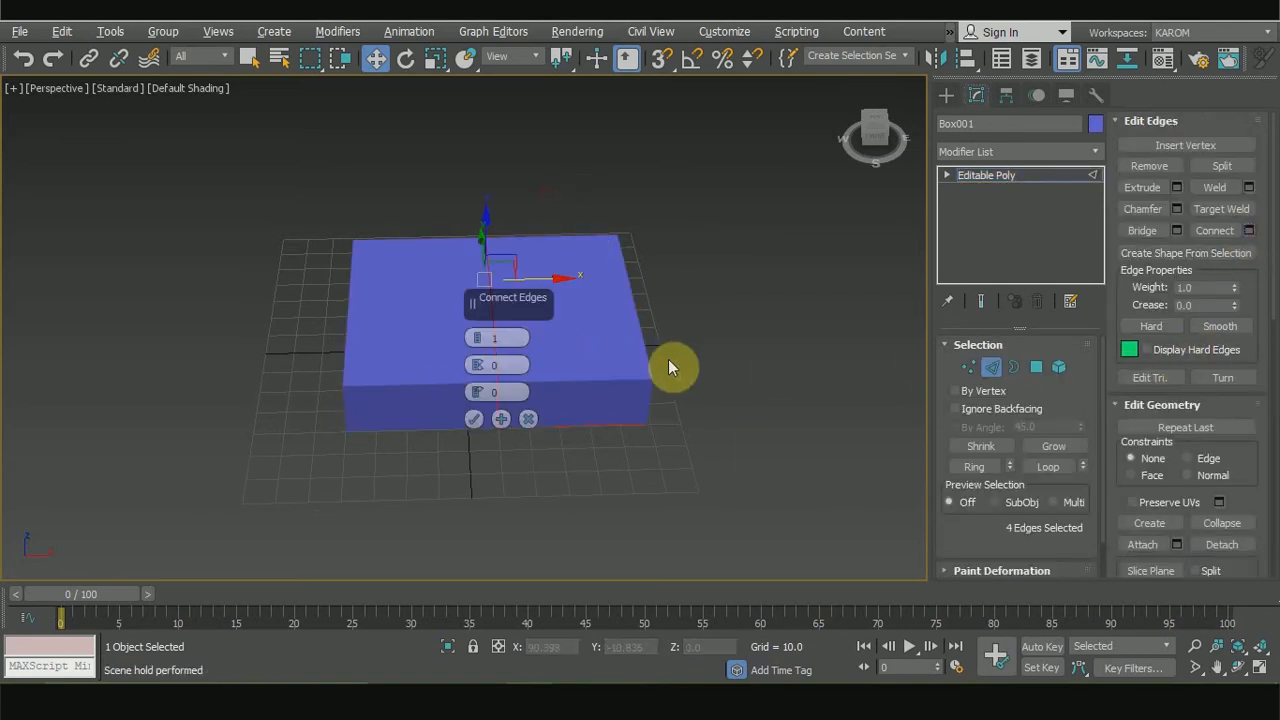
pyautogui.click(476, 331)
pyautogui.moveTo(477, 365); pyautogui.dragTo(475, 40)
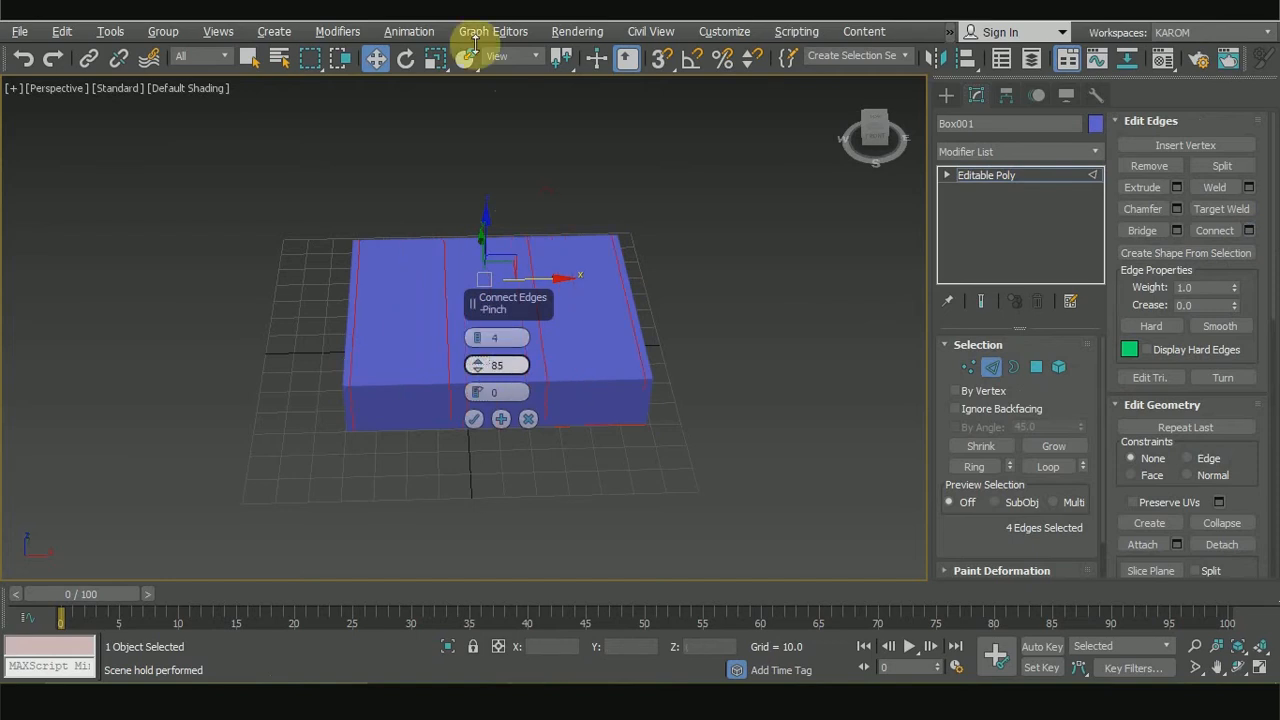
pyautogui.click(472, 419)
# Step: Connect the box's edges running along the Y axis with 4 segments and a pinch of 85, and clear the edge selection
pyautogui.hotkey('ctrl', 'z')
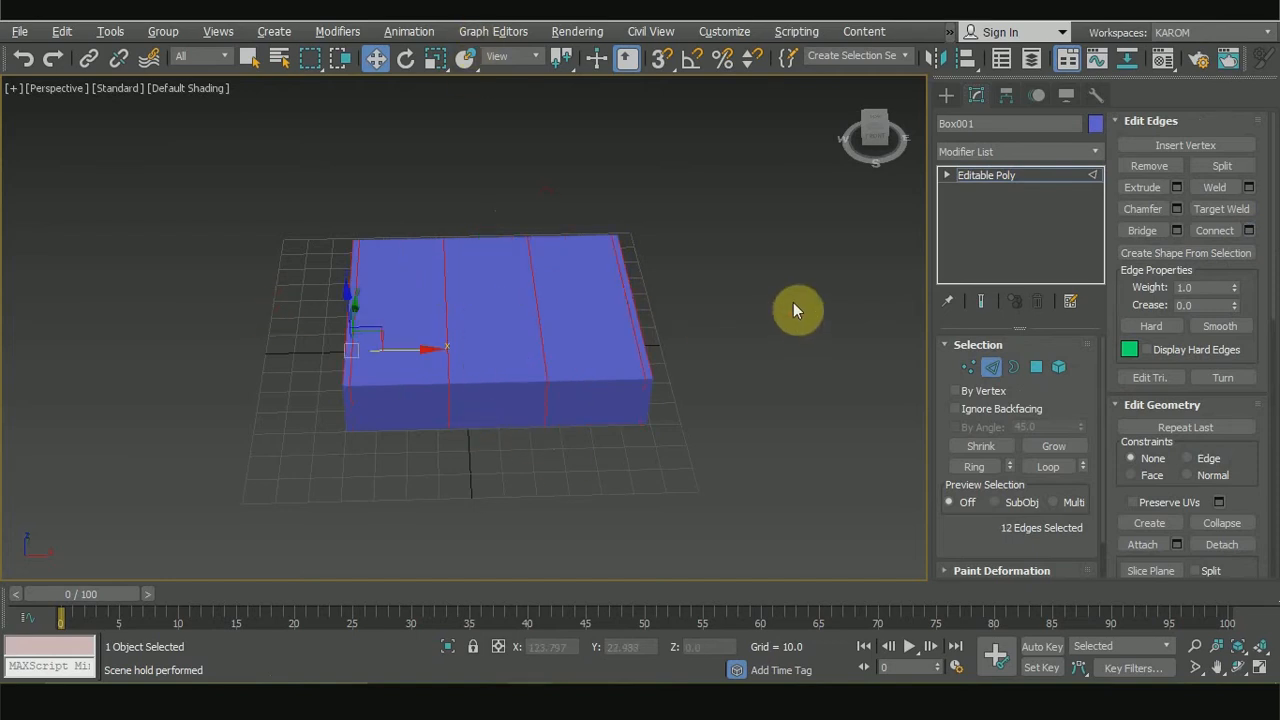
pyautogui.click(1249, 230)
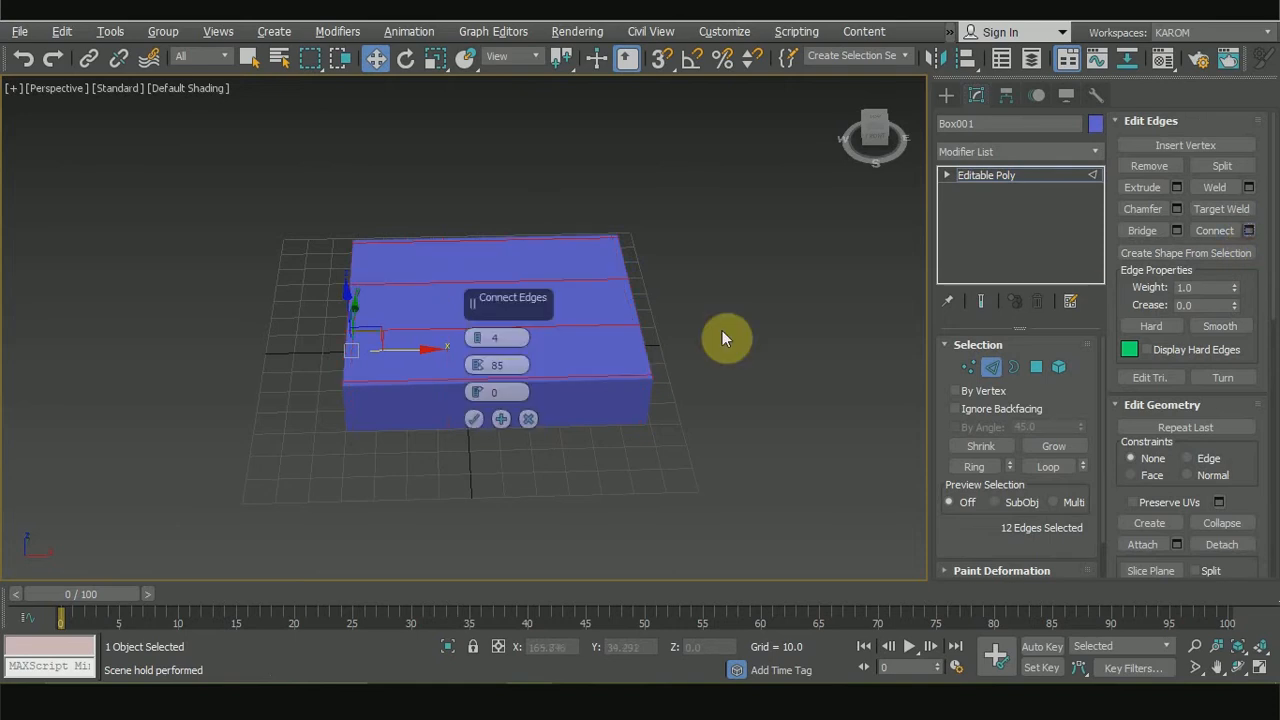
pyautogui.click(474, 419)
pyautogui.click(486, 482)
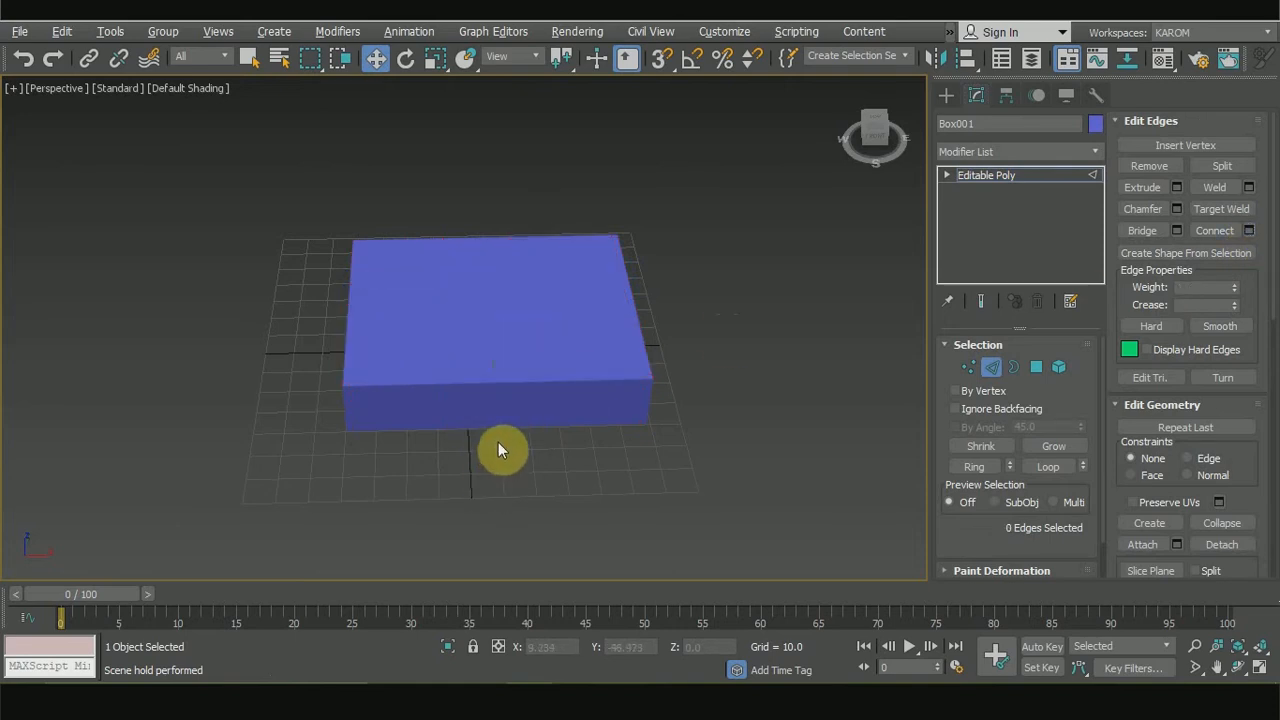
# Step: Turn on edged faces display and select all edges around the perimeter of the box's top face
pyautogui.press('F4')
pyautogui.scroll(3, 507, 398)
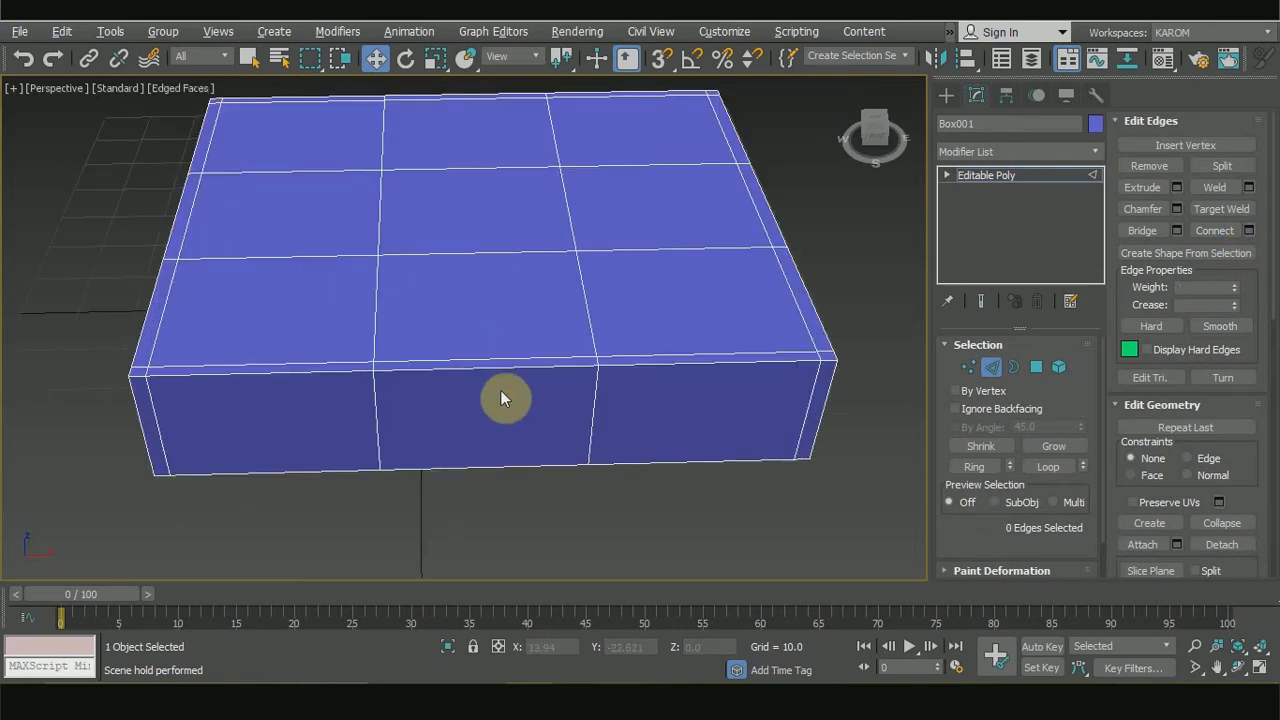
pyautogui.scroll(-1, 502, 336)
pyautogui.doubleClick(497, 316)
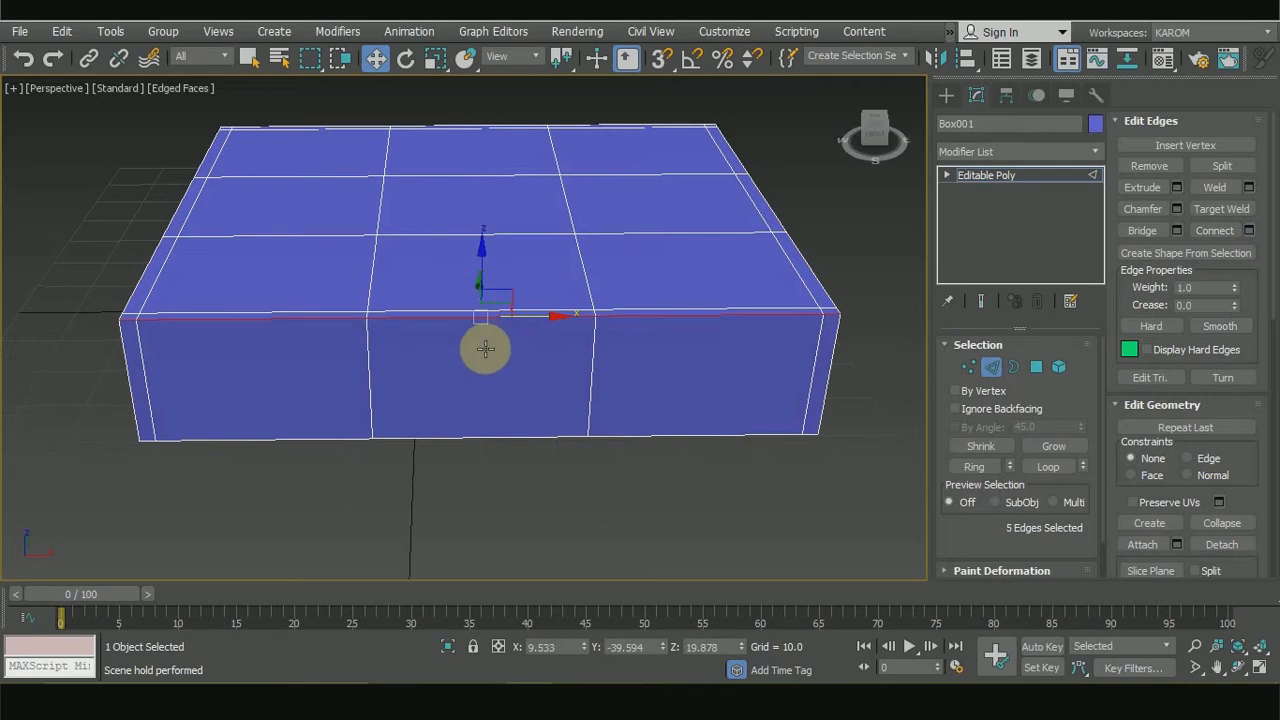
pyautogui.keyDown('alt'); pyautogui.moveTo(533, 370); pyautogui.dragTo(606, 409, button='middle'); pyautogui.keyUp('alt')
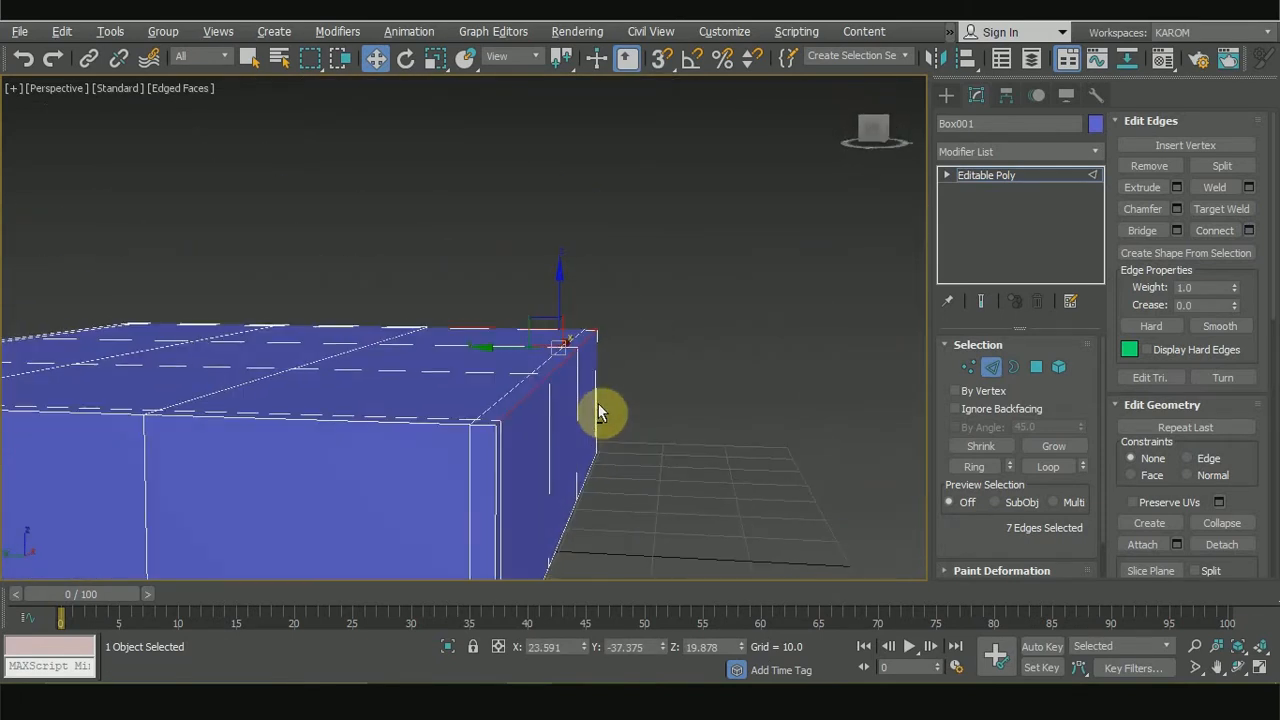
pyautogui.keyDown('ctrl'); pyautogui.doubleClick(436, 424); pyautogui.keyUp('ctrl')
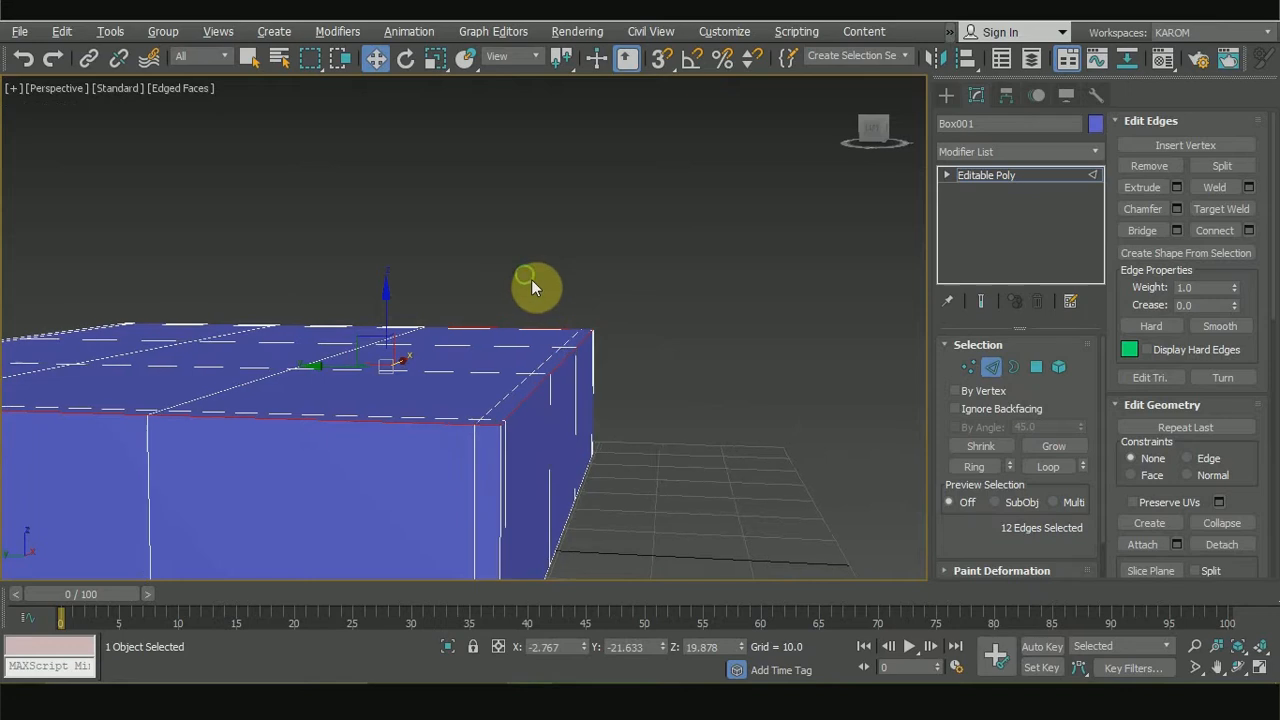
pyautogui.keyDown('alt'); pyautogui.moveTo(531, 286); pyautogui.dragTo(700, 277, button='middle'); pyautogui.keyUp('alt')
pyautogui.keyDown('ctrl'); pyautogui.doubleClick(680, 497); pyautogui.keyUp('ctrl')
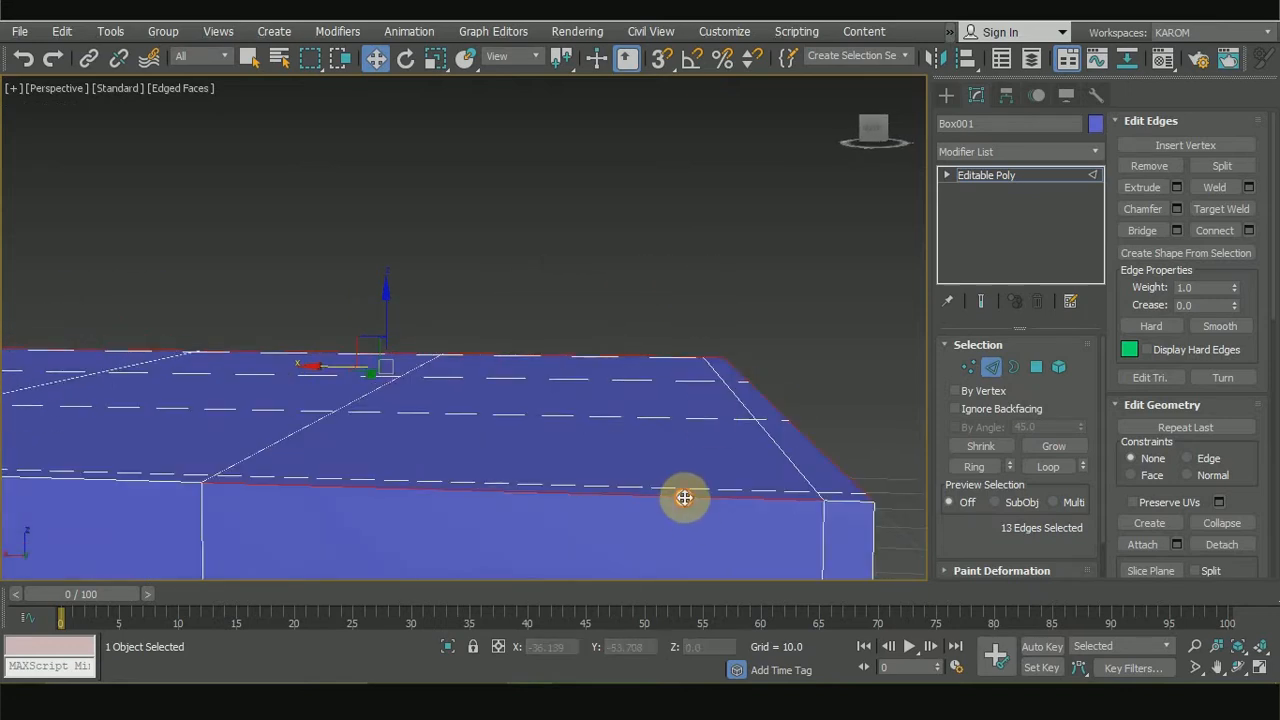
pyautogui.scroll(-5, 633, 383)
pyautogui.keyDown('alt'); pyautogui.moveTo(634, 414); pyautogui.dragTo(759, 427, button='middle'); pyautogui.keyUp('alt')
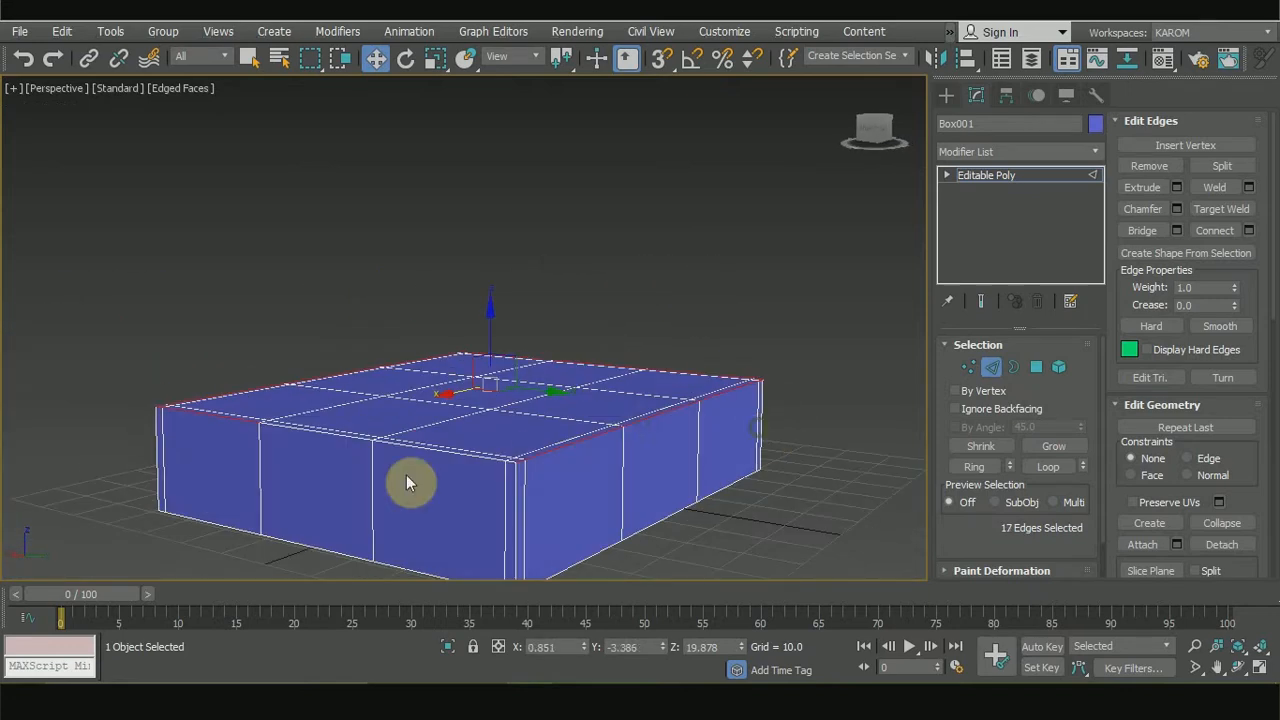
pyautogui.keyDown('ctrl'); pyautogui.doubleClick(405, 447); pyautogui.keyUp('ctrl')
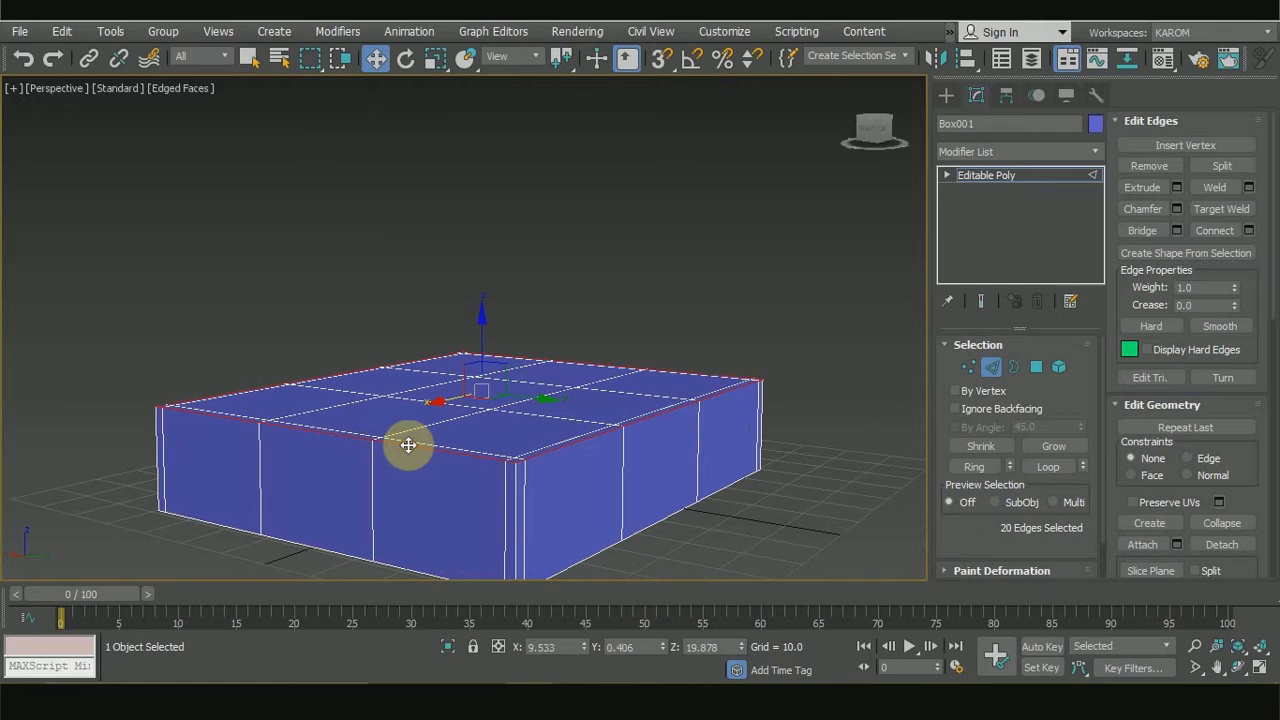
# Step: Add all perimeter edges of the box's bottom face to the selection
pyautogui.keyDown('alt'); pyautogui.moveTo(666, 480); pyautogui.dragTo(648, 456, button='middle'); pyautogui.keyUp('alt')
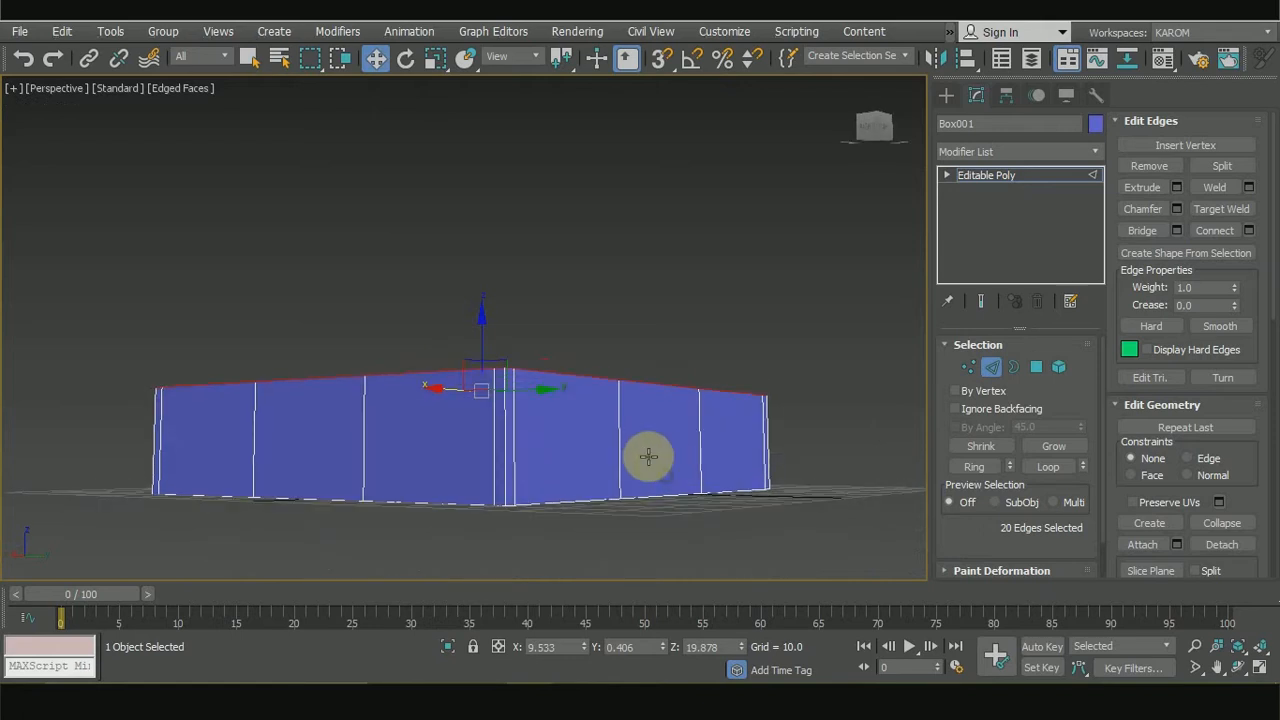
pyautogui.keyDown('ctrl'); pyautogui.doubleClick(586, 502); pyautogui.keyUp('ctrl')
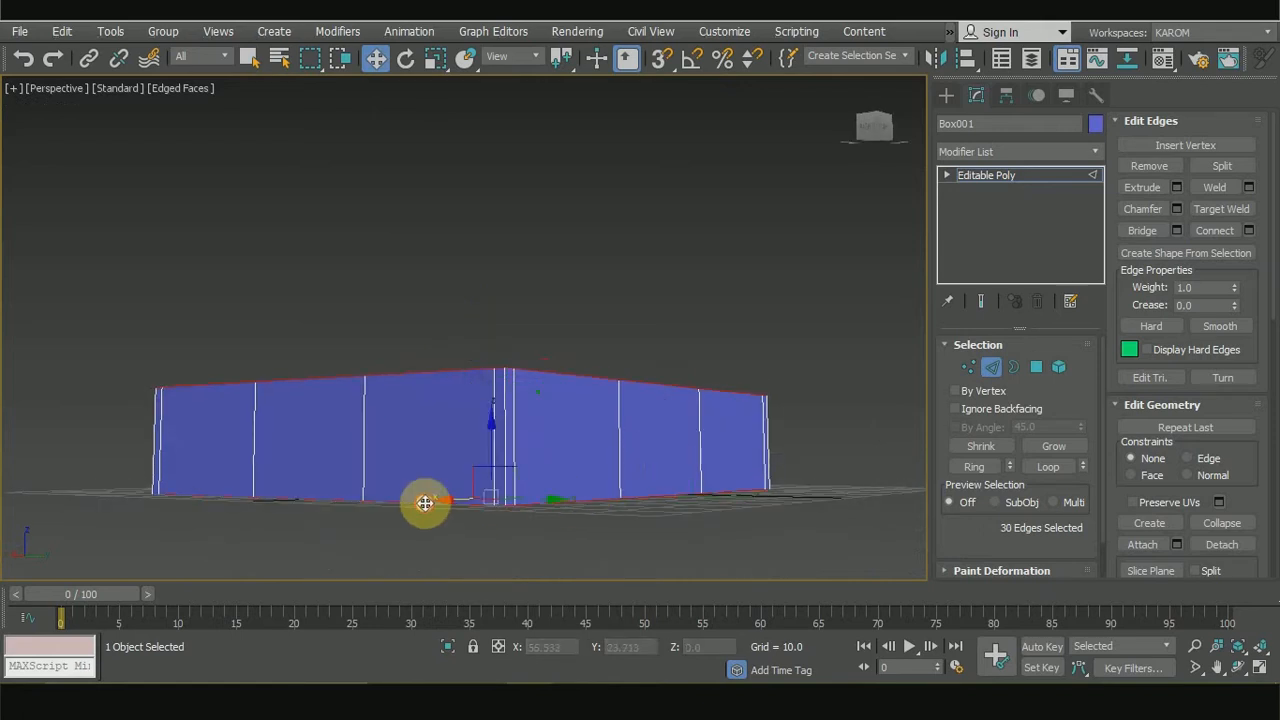
pyautogui.keyDown('alt'); pyautogui.moveTo(451, 463); pyautogui.dragTo(585, 328, button='middle'); pyautogui.keyUp('alt')
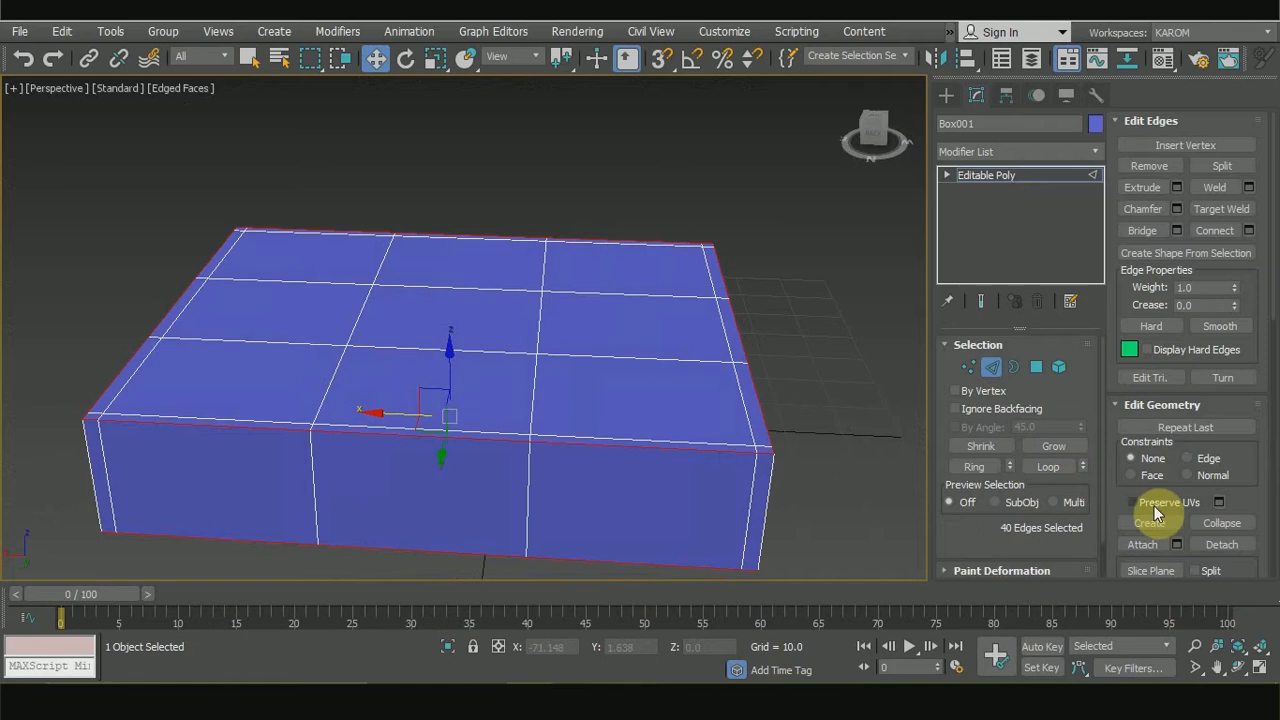
# Step: Chamfer the selected top and bottom perimeter edges by 1.0 with 1 segment
pyautogui.scroll(-5, 1154, 506)
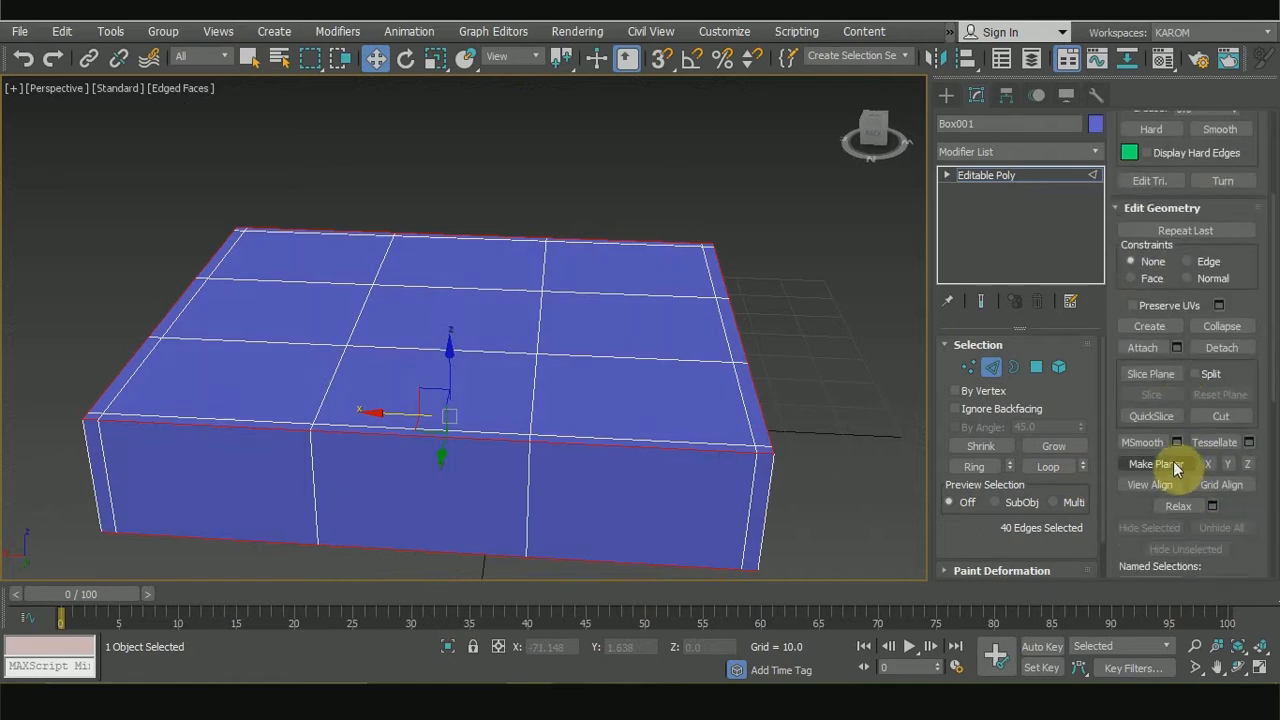
pyautogui.scroll(4, 1176, 464)
pyautogui.click(1176, 208)
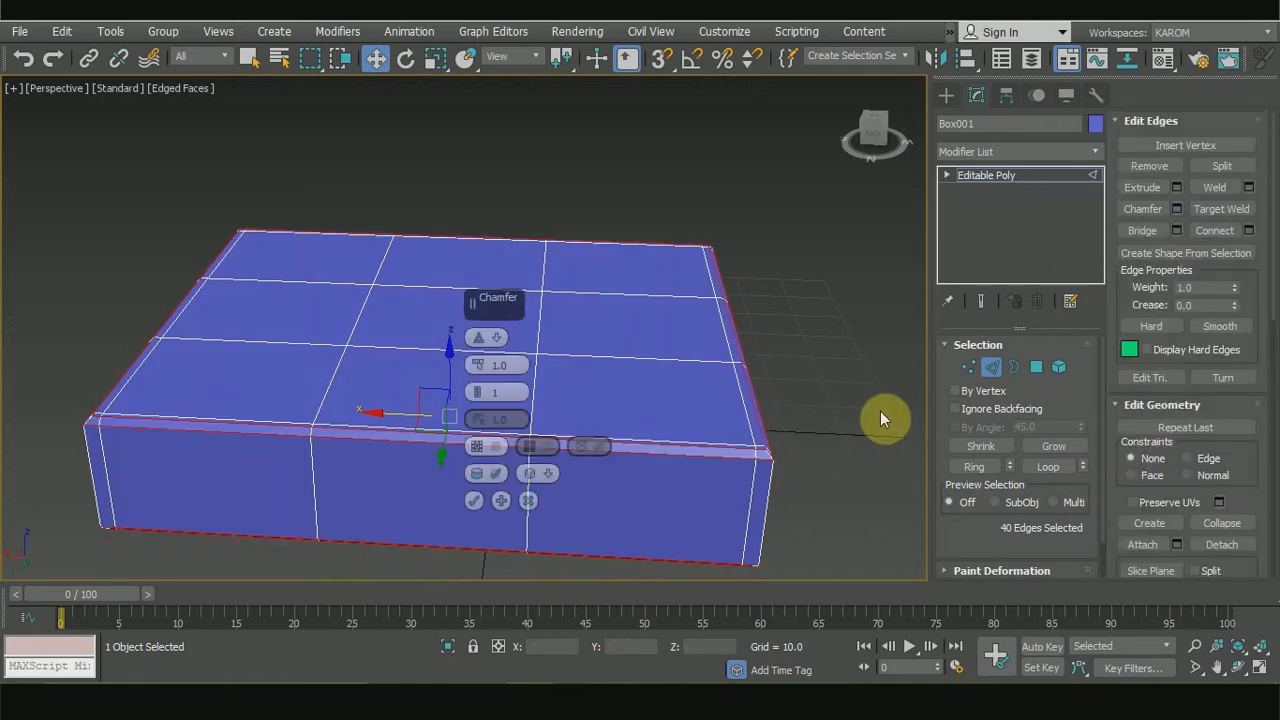
pyautogui.click(474, 500)
# Step: In the front view, reduce the selection to the chamfer edges bordering the side faces, and return to the perspective view
pyautogui.press('f')
pyautogui.scroll(-4, 440, 335)
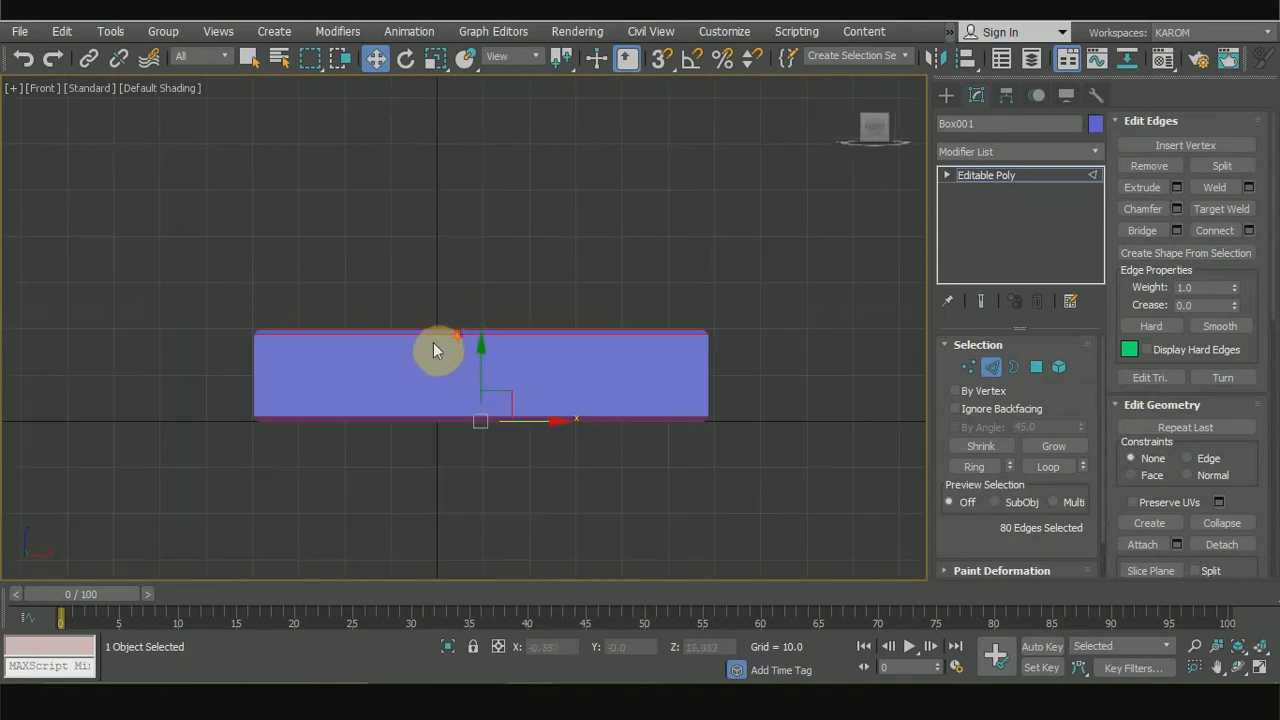
pyautogui.scroll(2, 437, 357)
pyautogui.moveTo(828, 360); pyautogui.dragTo(875, 360)
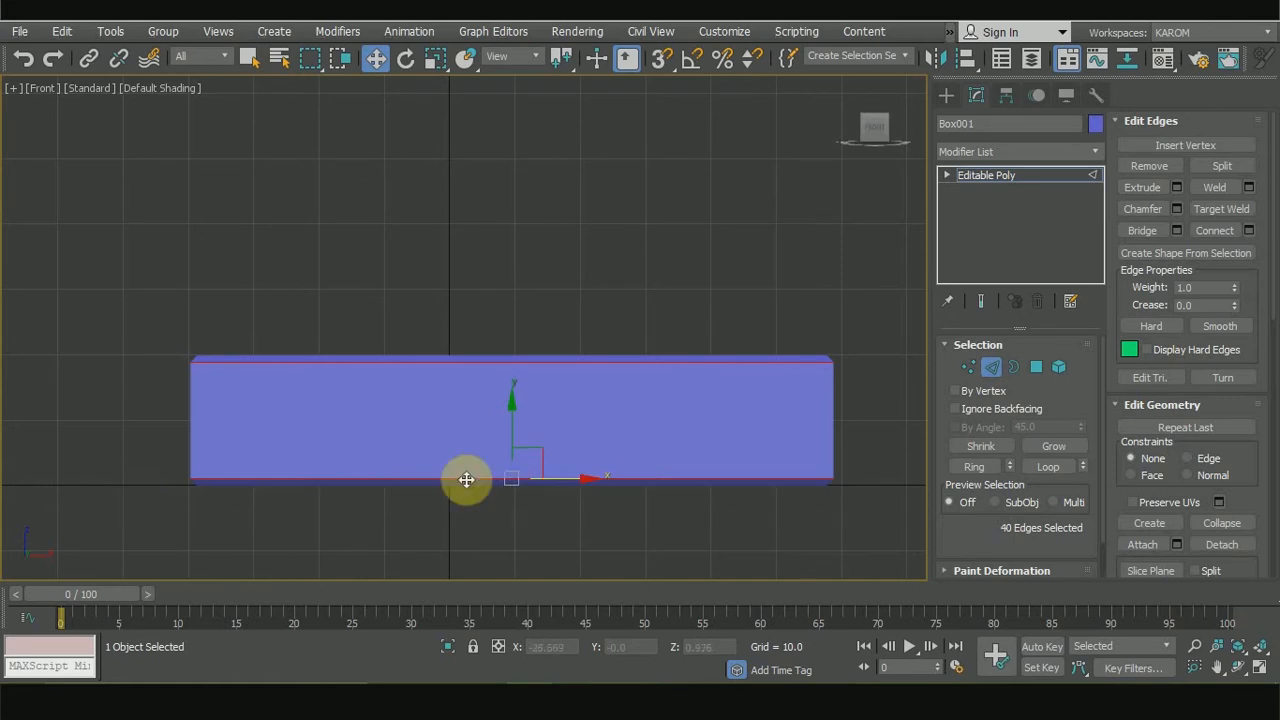
pyautogui.press('p')
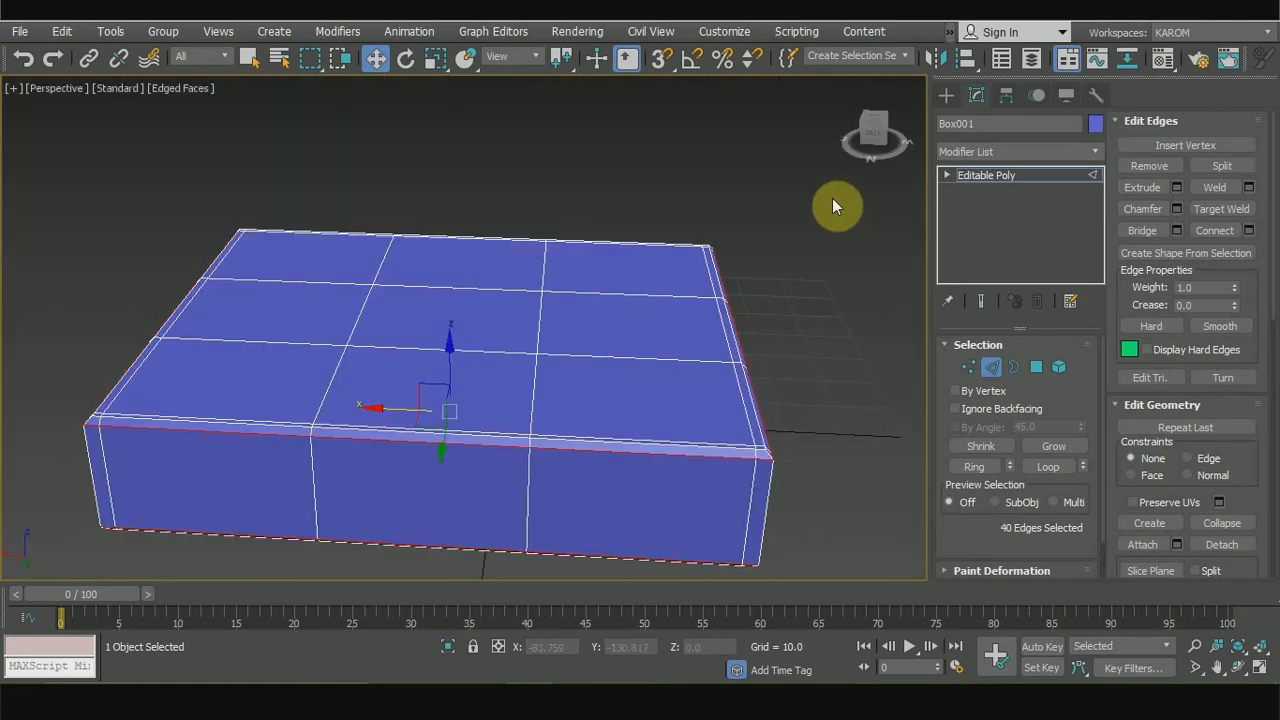
# Step: Extrude the selected edge loops with a height of 0.524 and a width of 0.336
pyautogui.click(1178, 189)
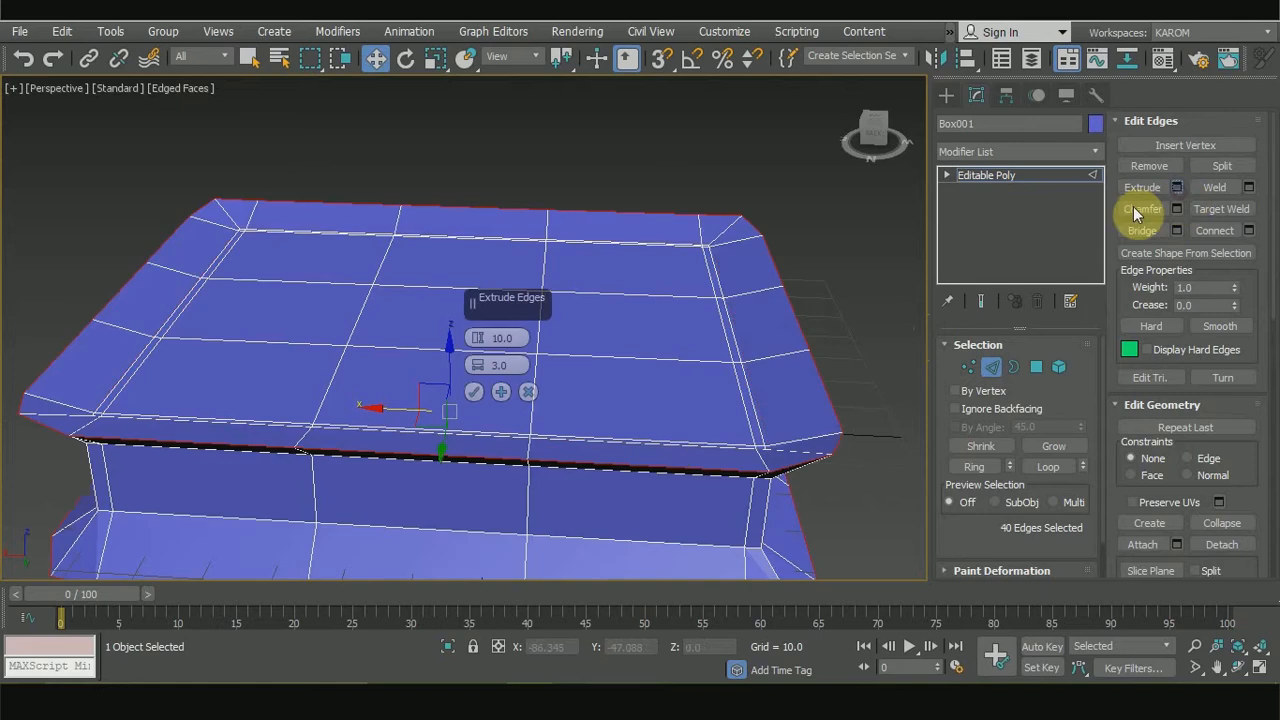
pyautogui.rightClick(477, 366)
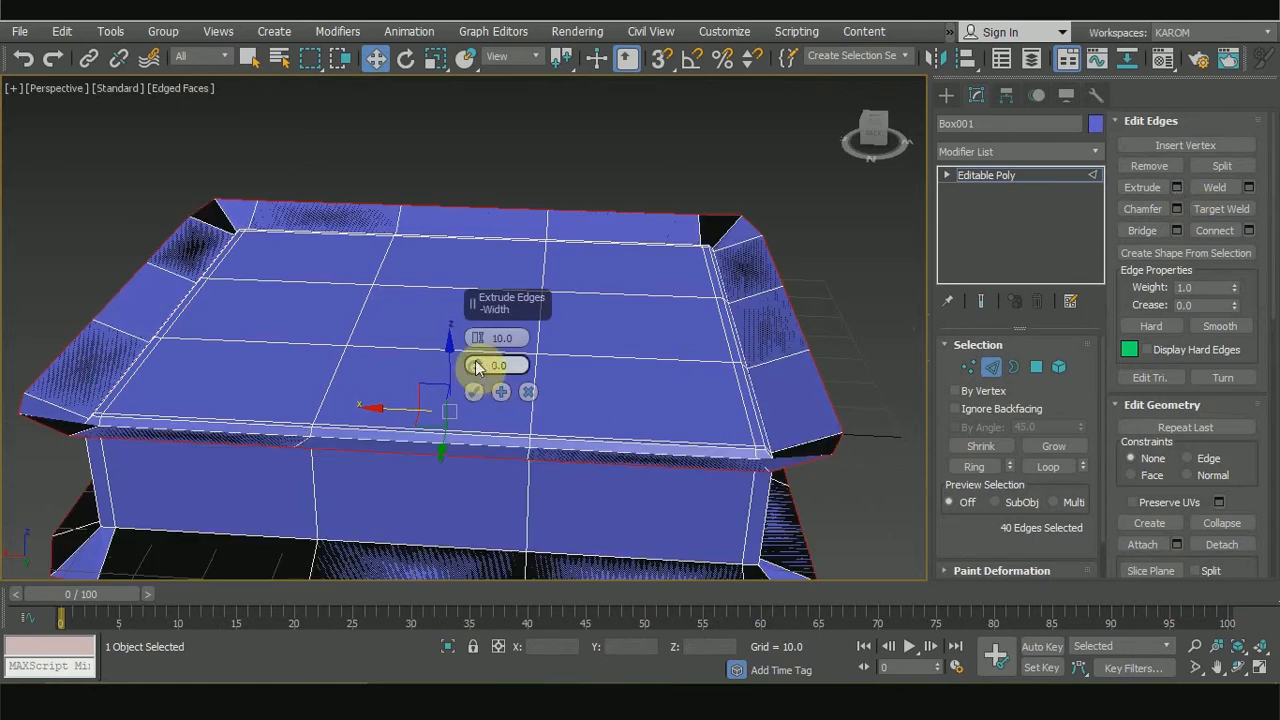
pyautogui.rightClick(480, 340)
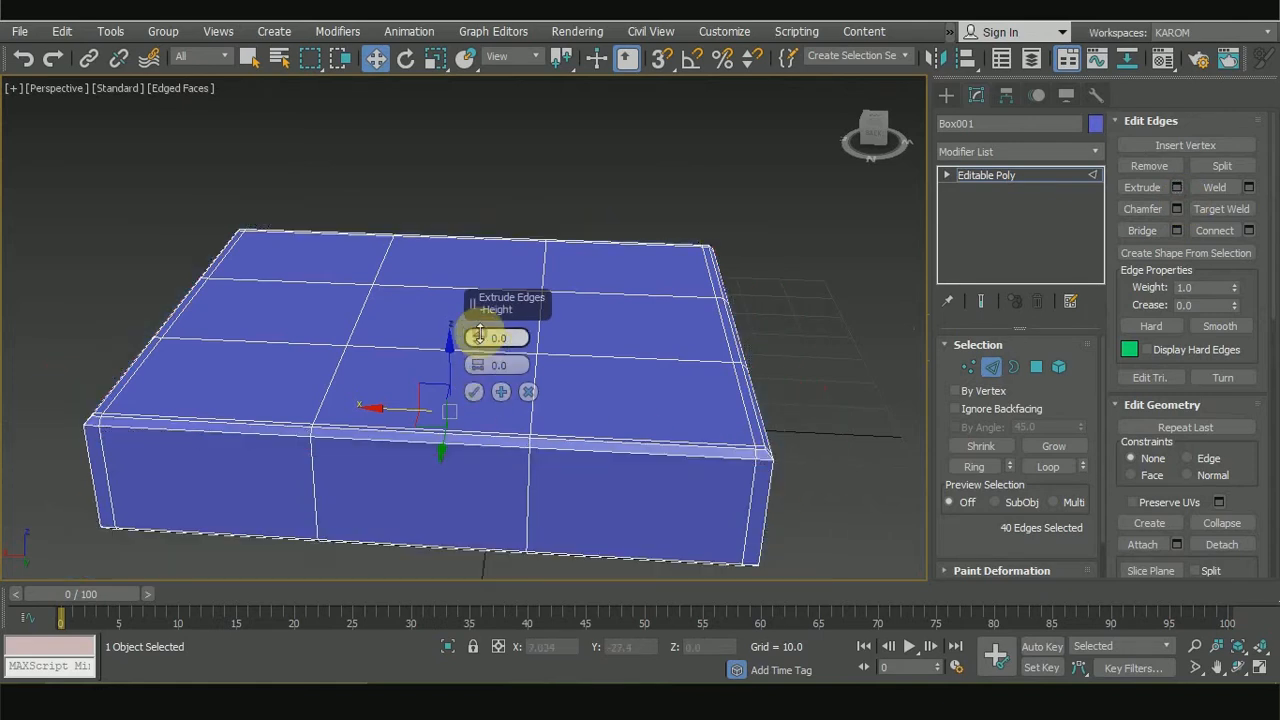
pyautogui.moveTo(480, 337); pyautogui.dragTo(476, 362)
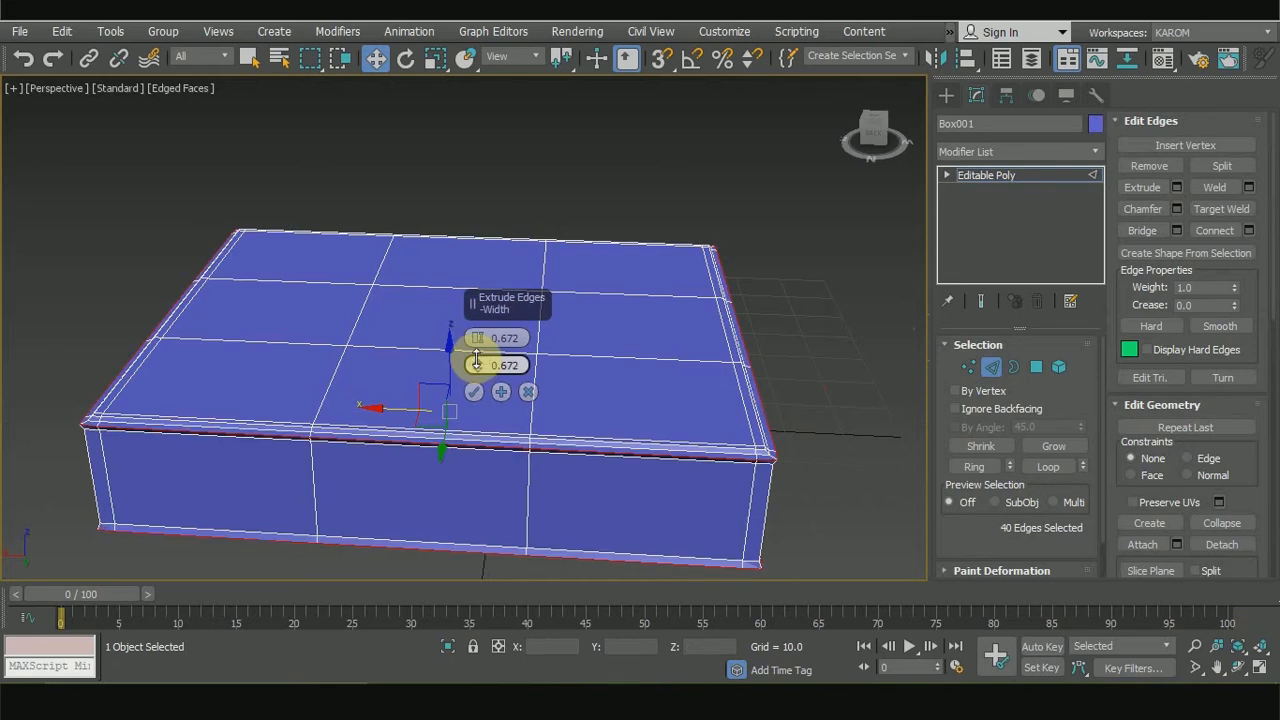
pyautogui.scroll(8, 640, 417)
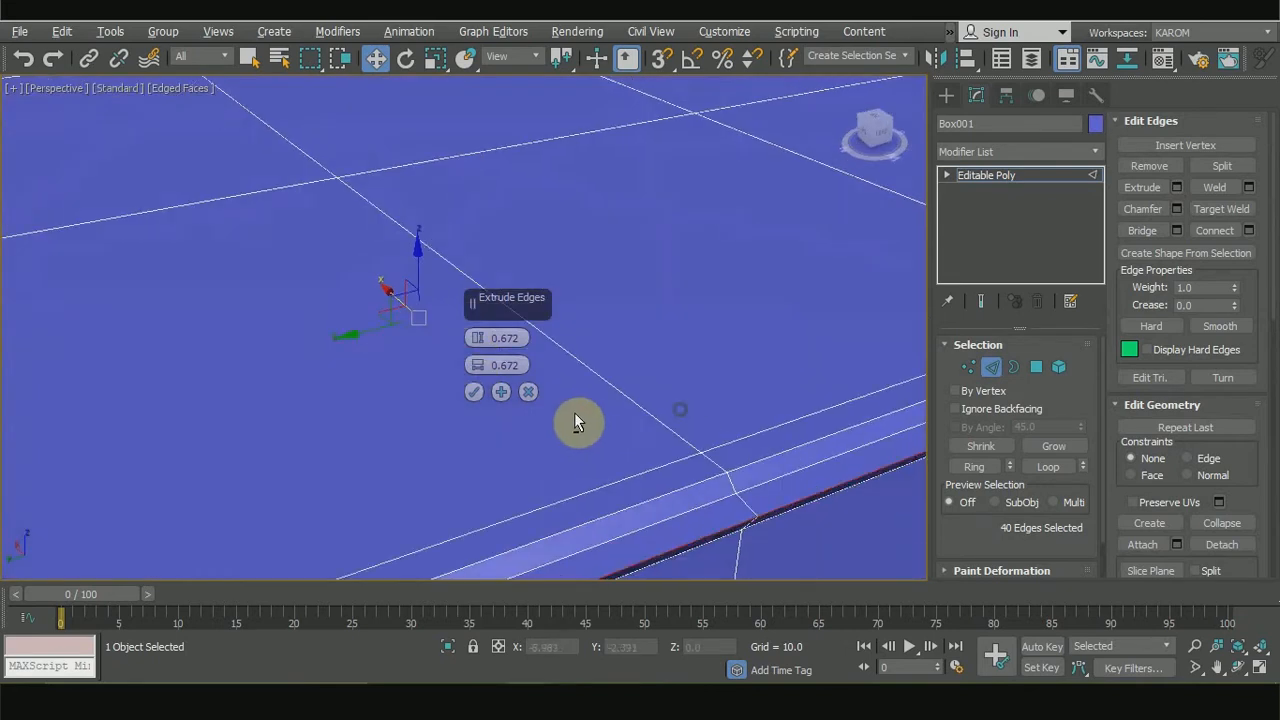
pyautogui.scroll(-3, 596, 391)
pyautogui.moveTo(476, 366); pyautogui.dragTo(479, 368)
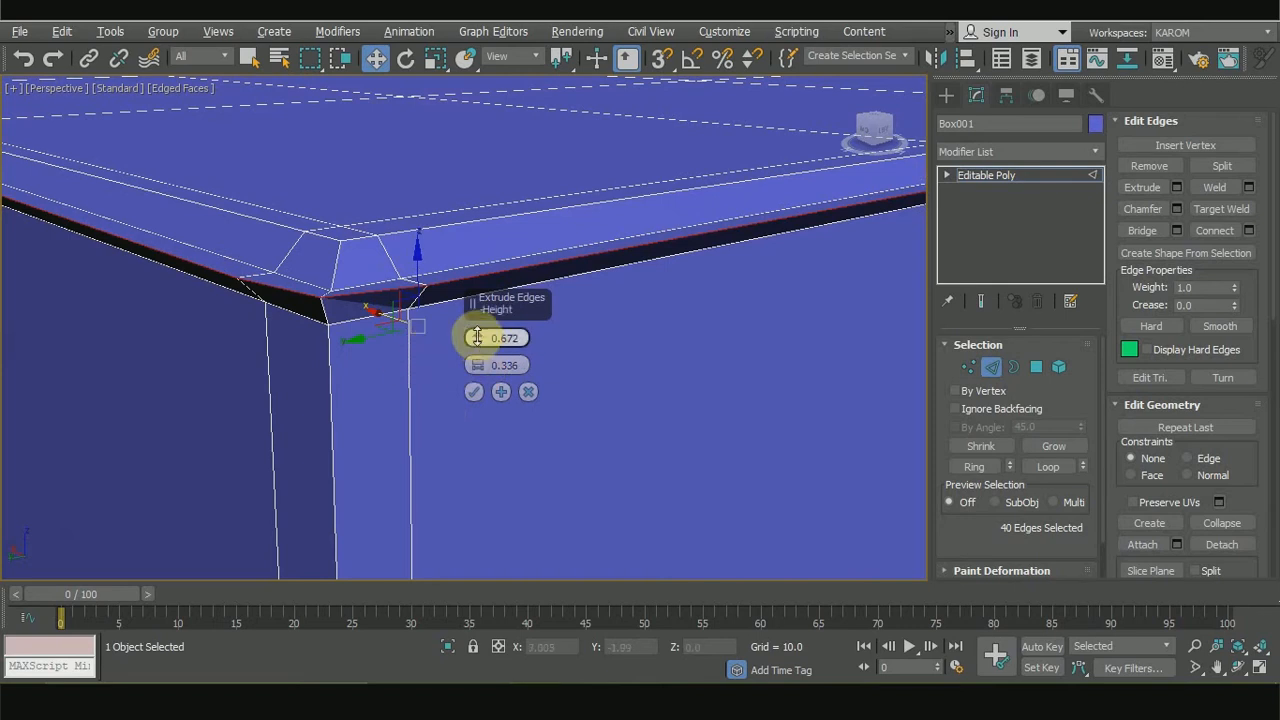
pyautogui.moveTo(477, 337); pyautogui.dragTo(478, 337)
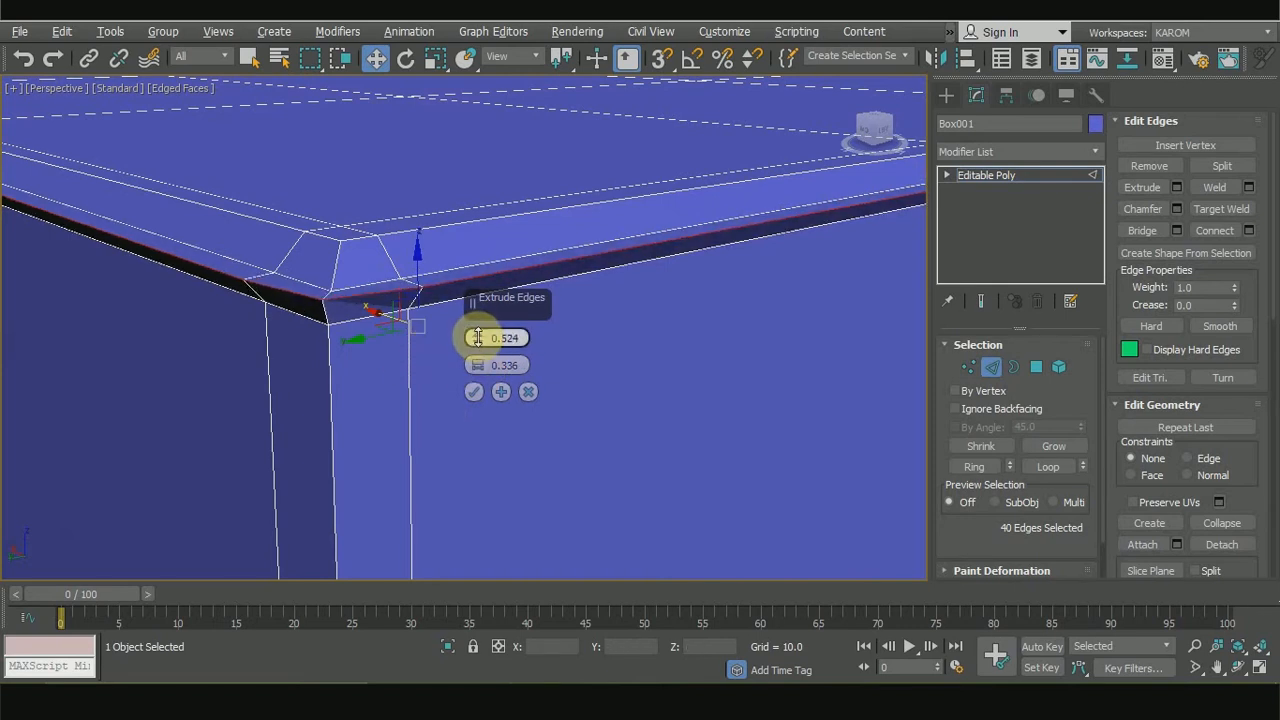
pyautogui.keyDown('alt'); pyautogui.moveTo(478, 341); pyautogui.dragTo(378, 410, button='middle'); pyautogui.keyUp('alt')
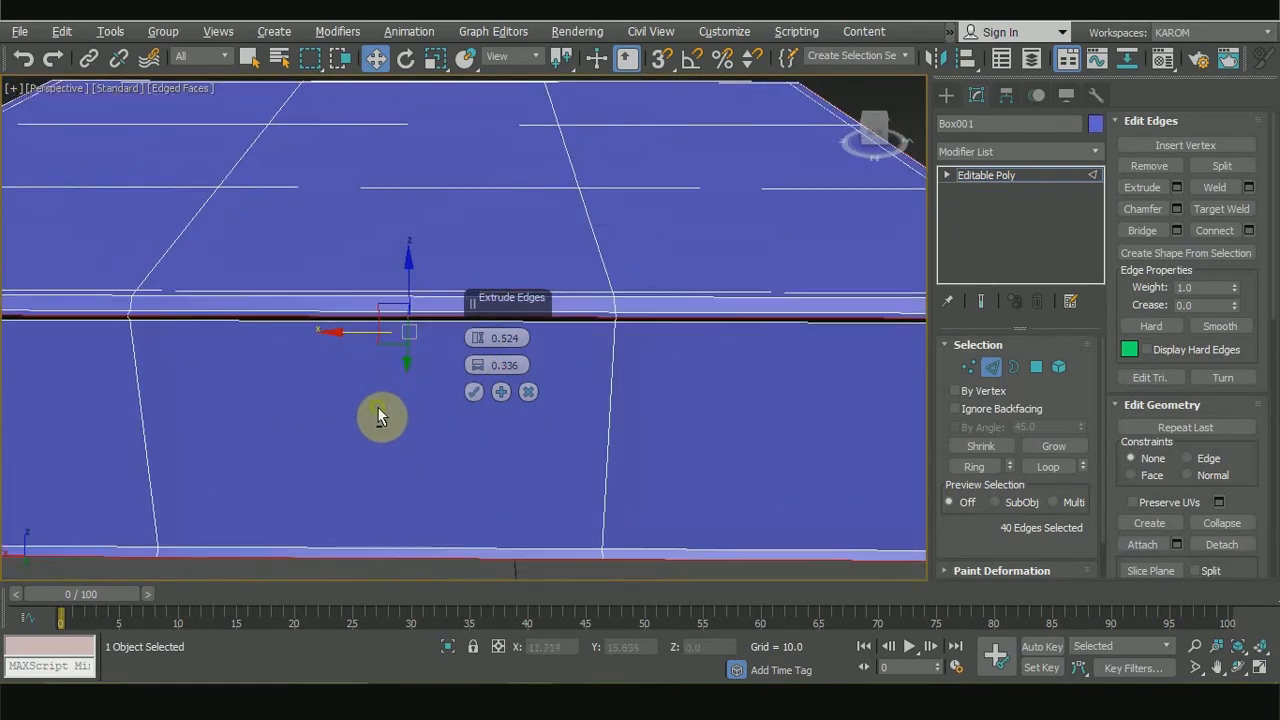
pyautogui.click(474, 392)
# Step: Select the two edge loops bordering the extruded rim around the box's top perimeter
pyautogui.keyDown('alt'); pyautogui.moveTo(589, 347); pyautogui.dragTo(583, 367, button='middle'); pyautogui.keyUp('alt')
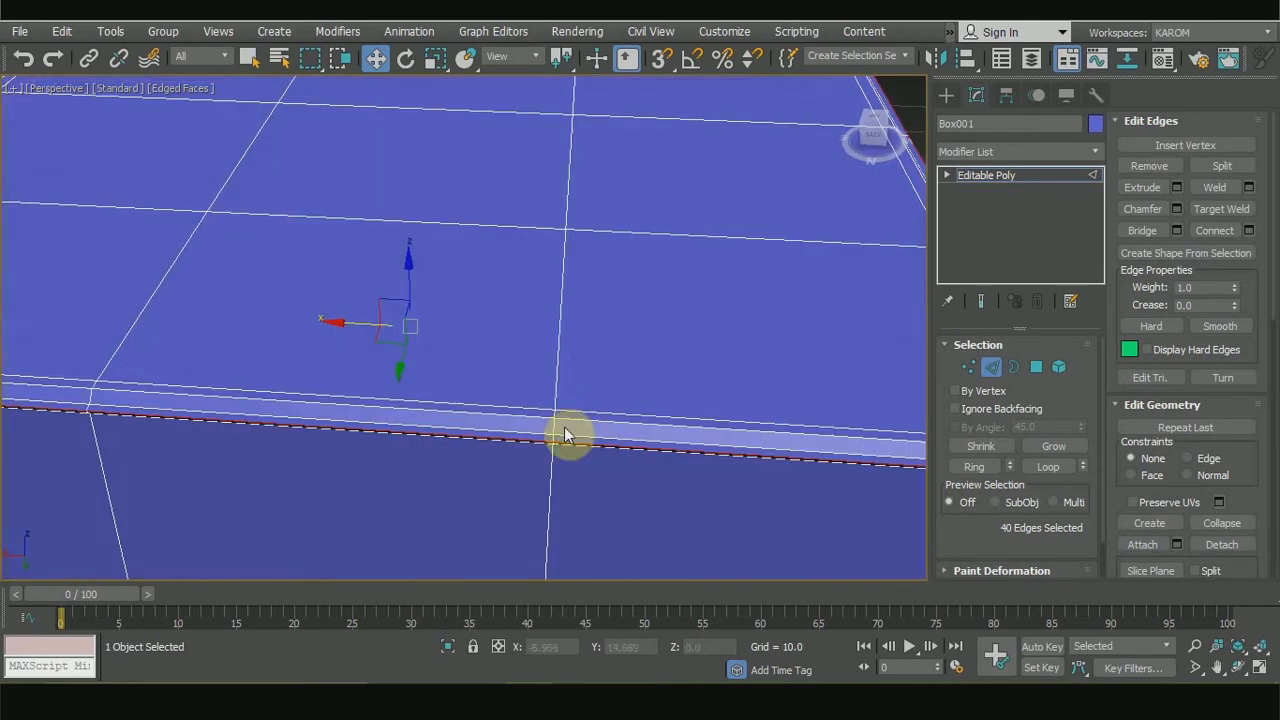
pyautogui.doubleClick(614, 437)
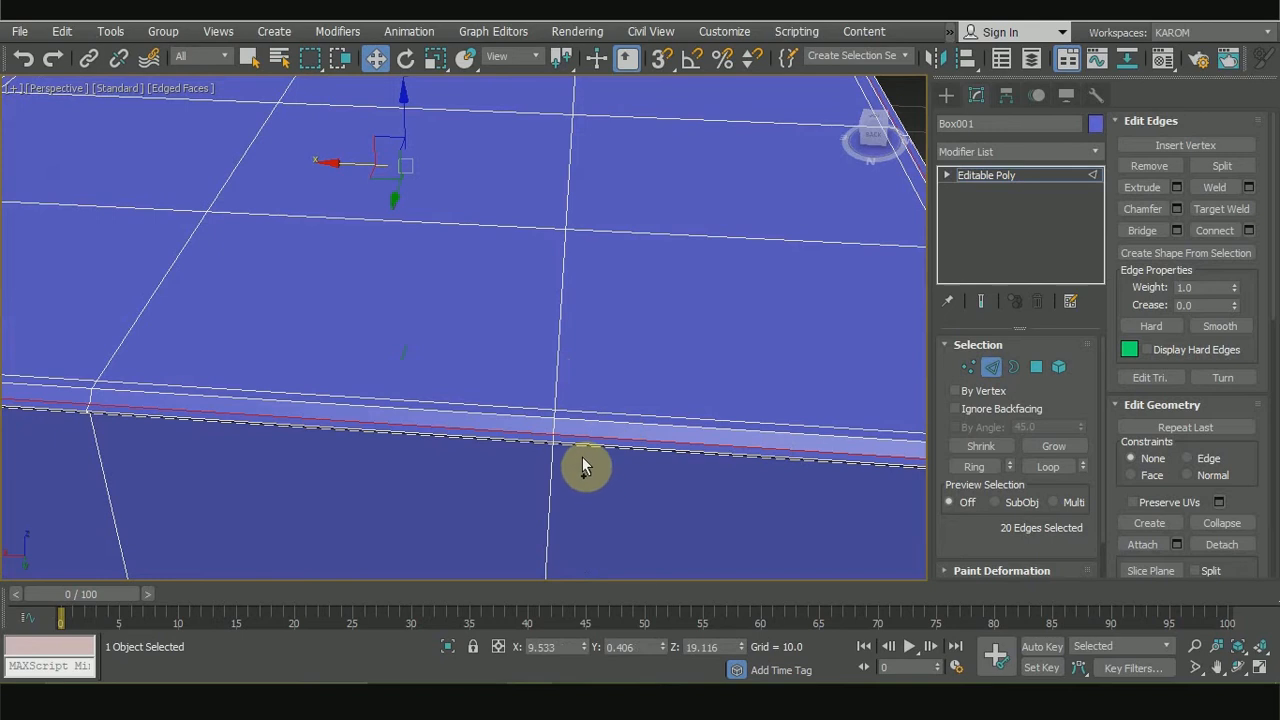
pyautogui.keyDown('alt'); pyautogui.moveTo(585, 483); pyautogui.dragTo(597, 365, button='middle'); pyautogui.keyUp('alt')
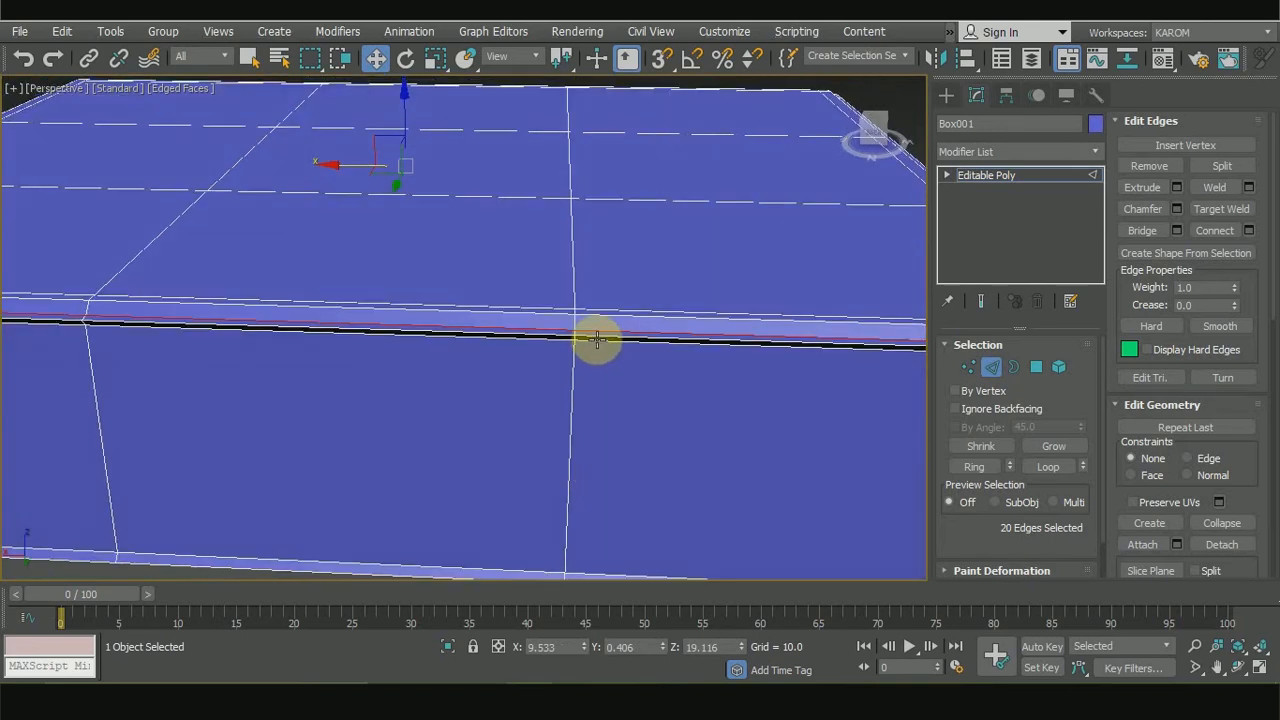
pyautogui.keyDown('ctrl'); pyautogui.doubleClick(597, 340); pyautogui.keyUp('ctrl')
pyautogui.keyDown('ctrl'); pyautogui.click(597, 346); pyautogui.keyUp('ctrl')
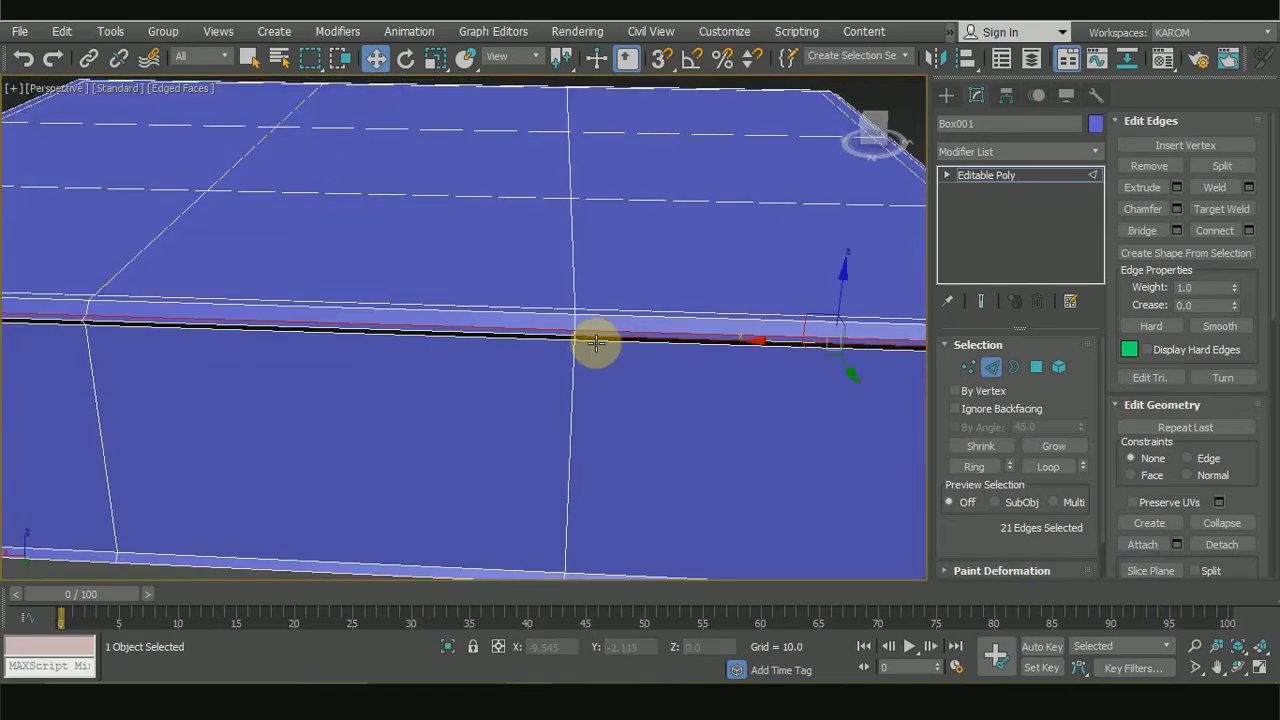
pyautogui.scroll(-2, 573, 412)
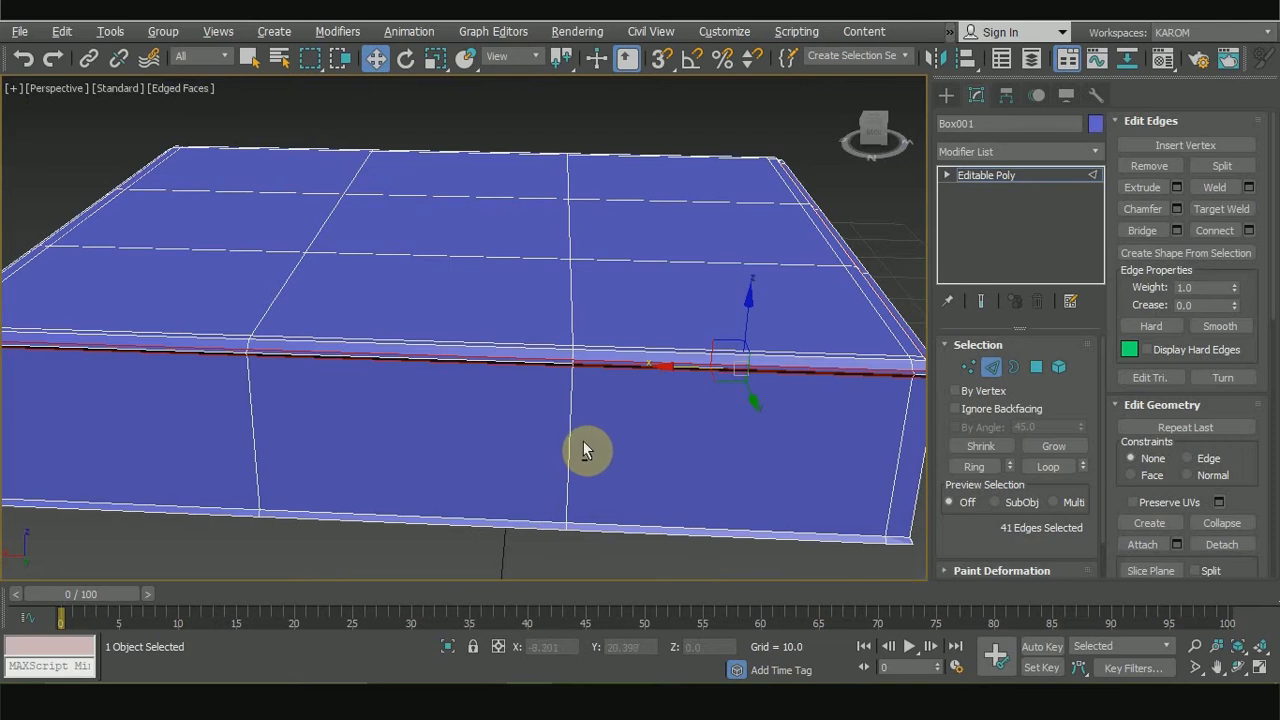
# Step: Add the two edge loops bordering the extruded rim around the box's bottom perimeter to the selection
pyautogui.moveTo(623, 431)
pyautogui.keyDown('alt'); pyautogui.mouseDown(button='middle')
pyautogui.moveTo(609, 415)
pyautogui.moveTo(598, 432)
pyautogui.mouseUp(button='middle'); pyautogui.keyUp('alt')
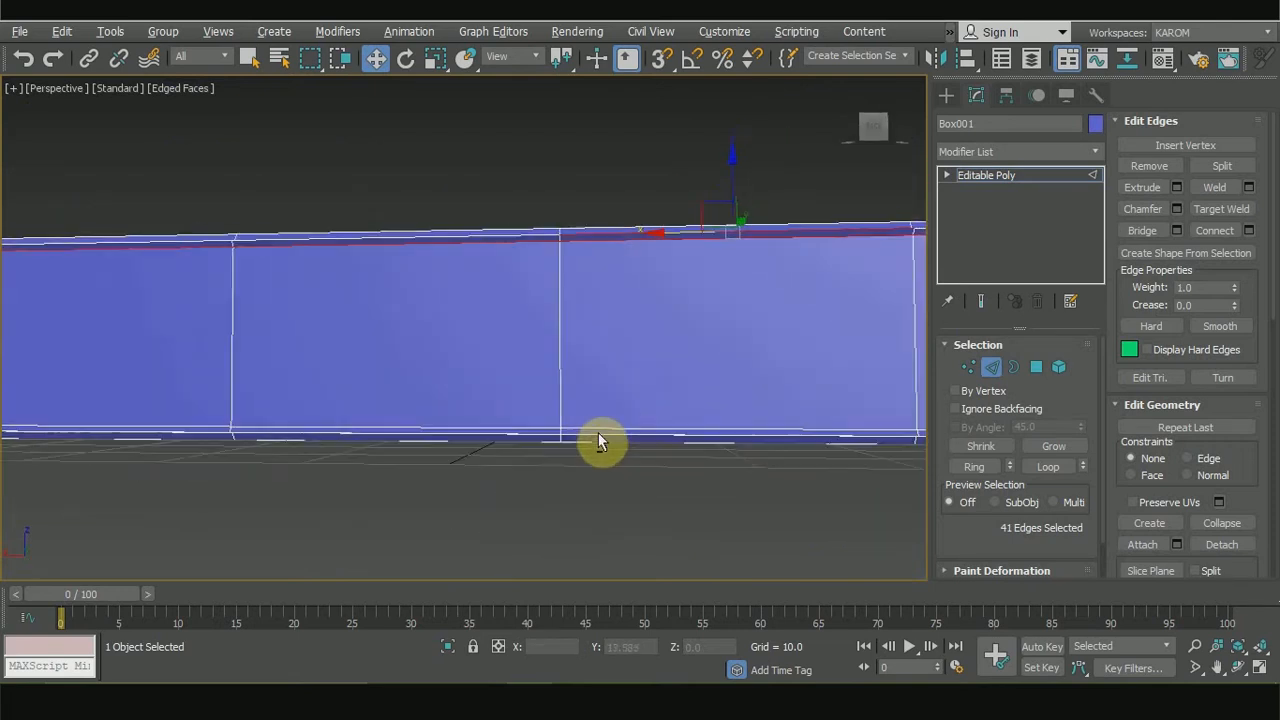
pyautogui.scroll(2, 598, 432)
pyautogui.keyDown('ctrl'); pyautogui.doubleClick(594, 432); pyautogui.keyUp('ctrl')
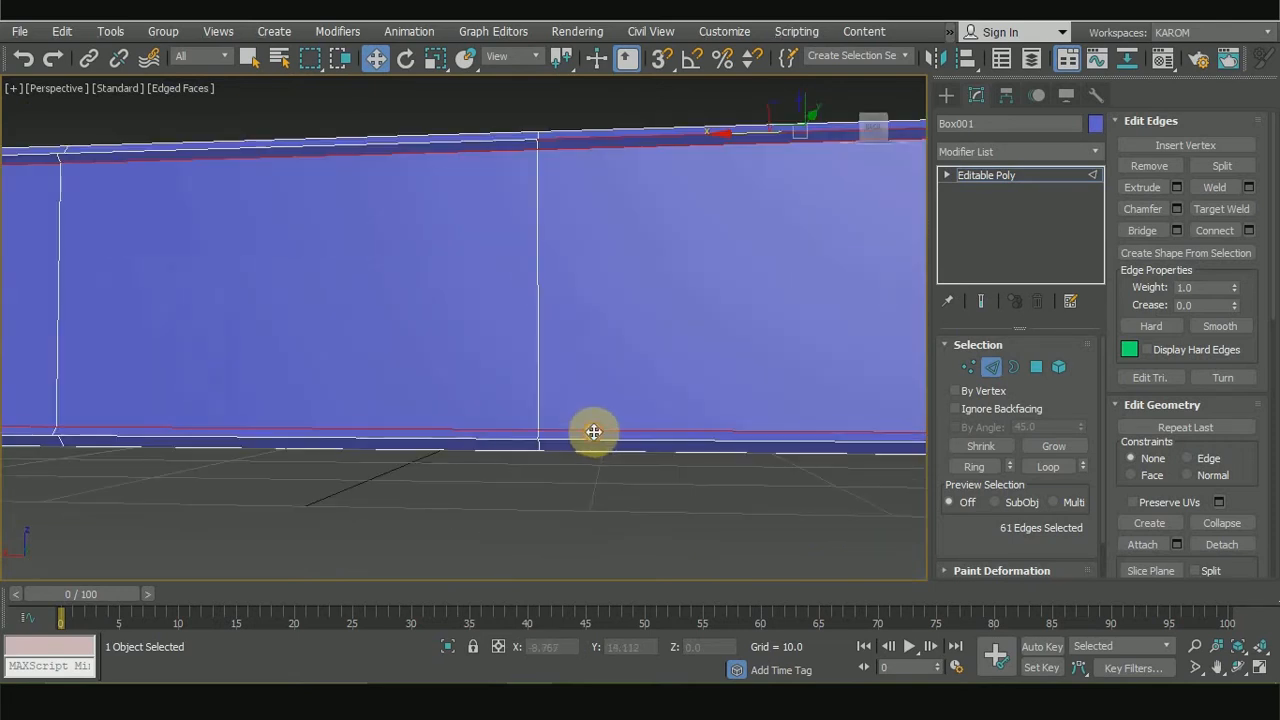
pyautogui.keyDown('alt'); pyautogui.moveTo(600, 391); pyautogui.dragTo(623, 360, button='middle'); pyautogui.keyUp('alt')
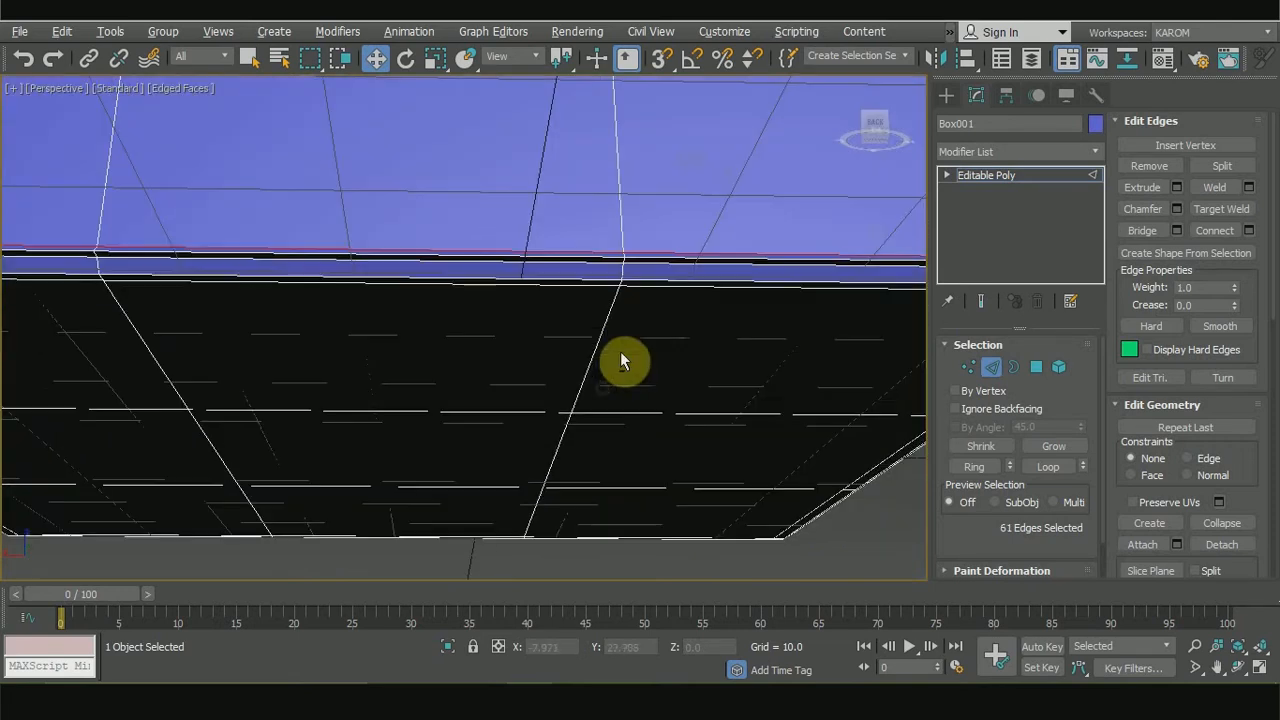
pyautogui.keyDown('ctrl'); pyautogui.doubleClick(652, 264); pyautogui.keyUp('ctrl')
pyautogui.keyDown('alt'); pyautogui.moveTo(654, 246); pyautogui.dragTo(610, 274, button='middle'); pyautogui.keyUp('alt')
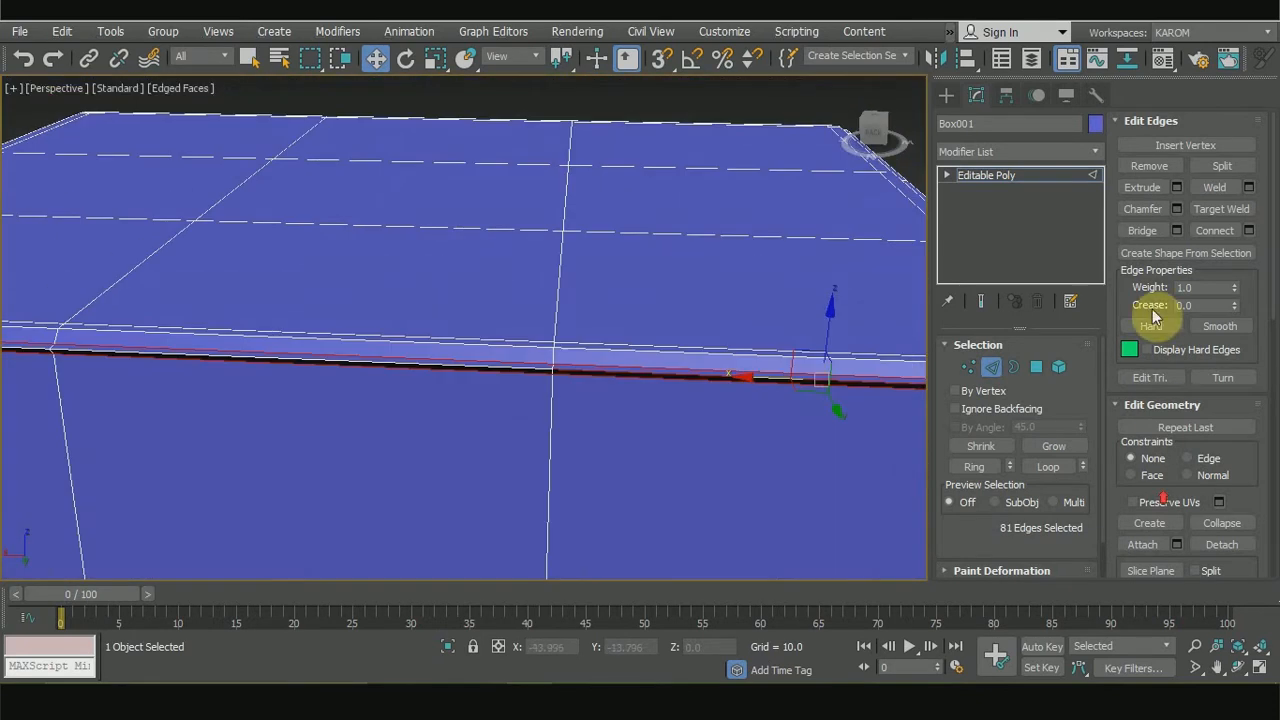
# Step: Extrude the selected rim-bordering edge loops with a height of -0.316 and a width of 0.02
pyautogui.click(1179, 189)
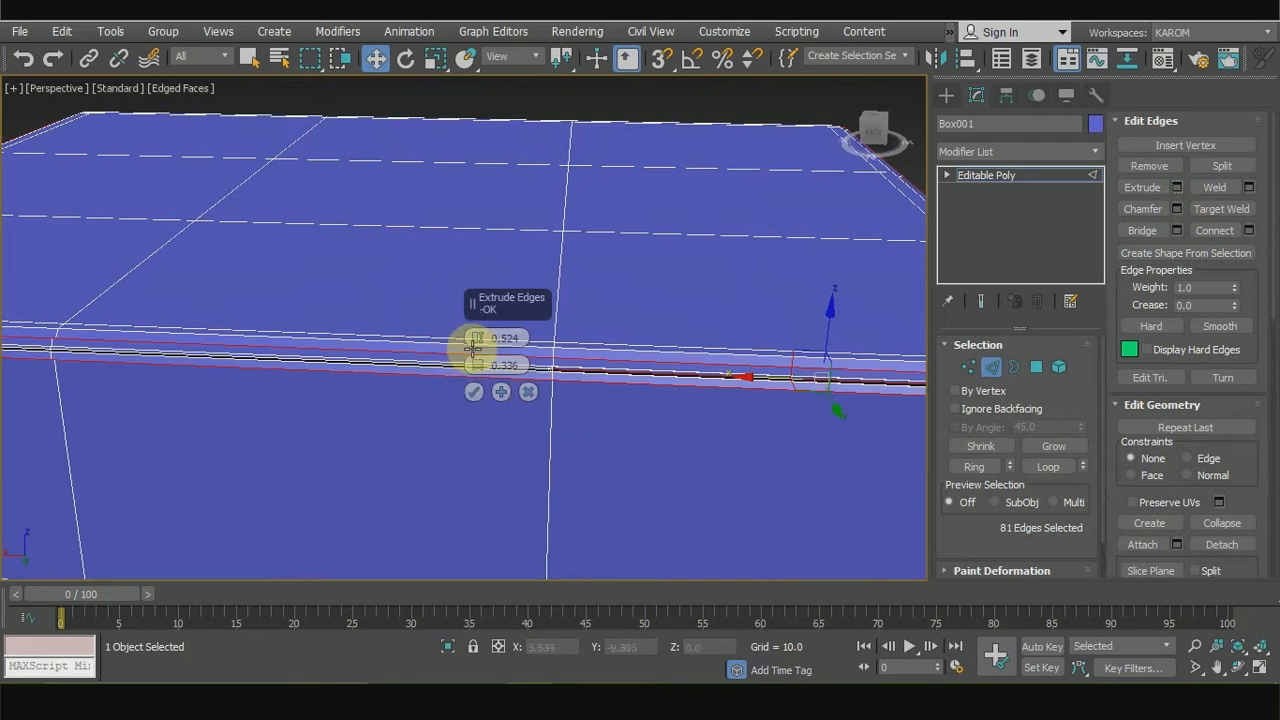
pyautogui.scroll(3, 476, 357)
pyautogui.keyDown('alt'); pyautogui.moveTo(571, 420); pyautogui.dragTo(610, 445, button='middle'); pyautogui.keyUp('alt')
pyautogui.moveTo(477, 343); pyautogui.dragTo(480, 355)
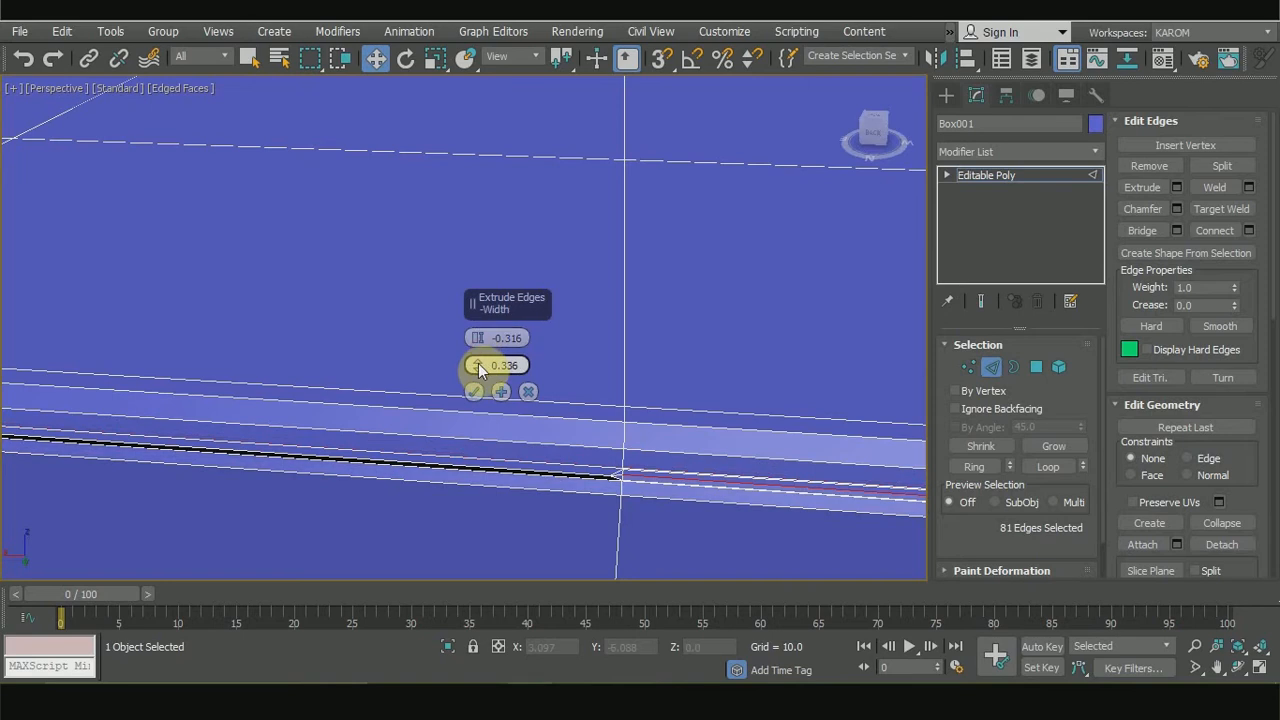
pyautogui.rightClick(477, 367)
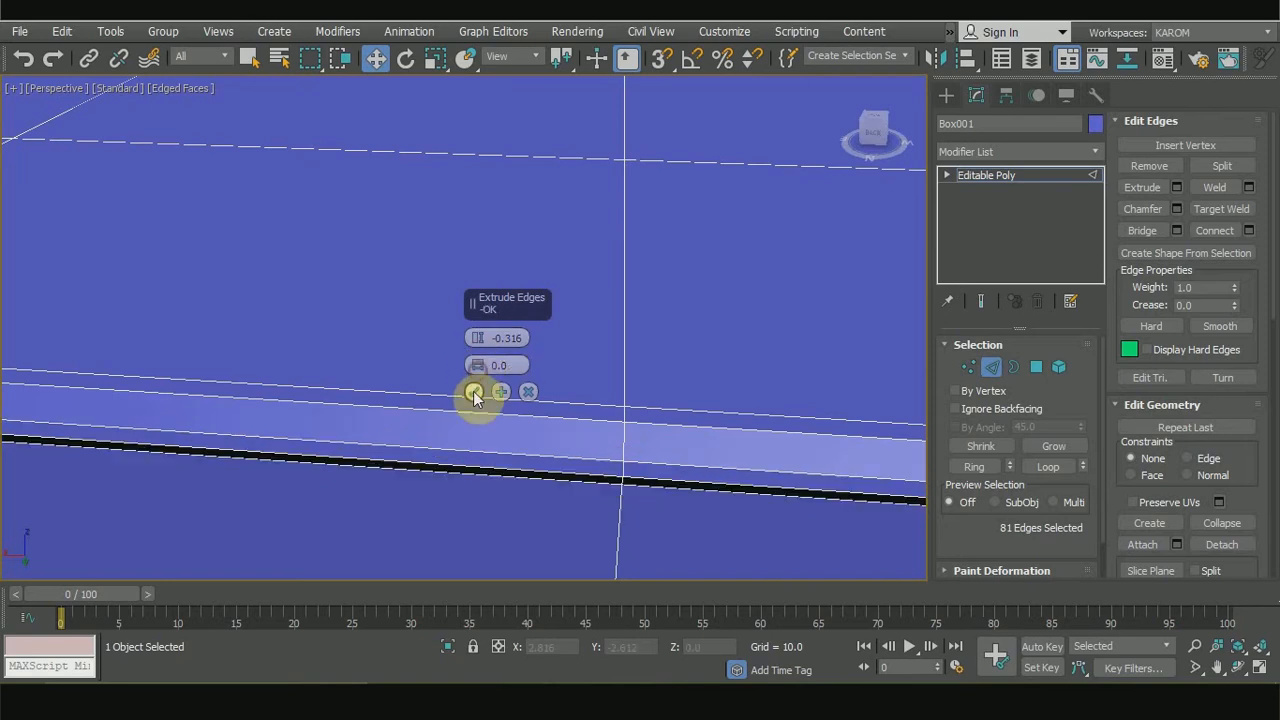
pyautogui.doubleClick(486, 365)
pyautogui.write('0.02')
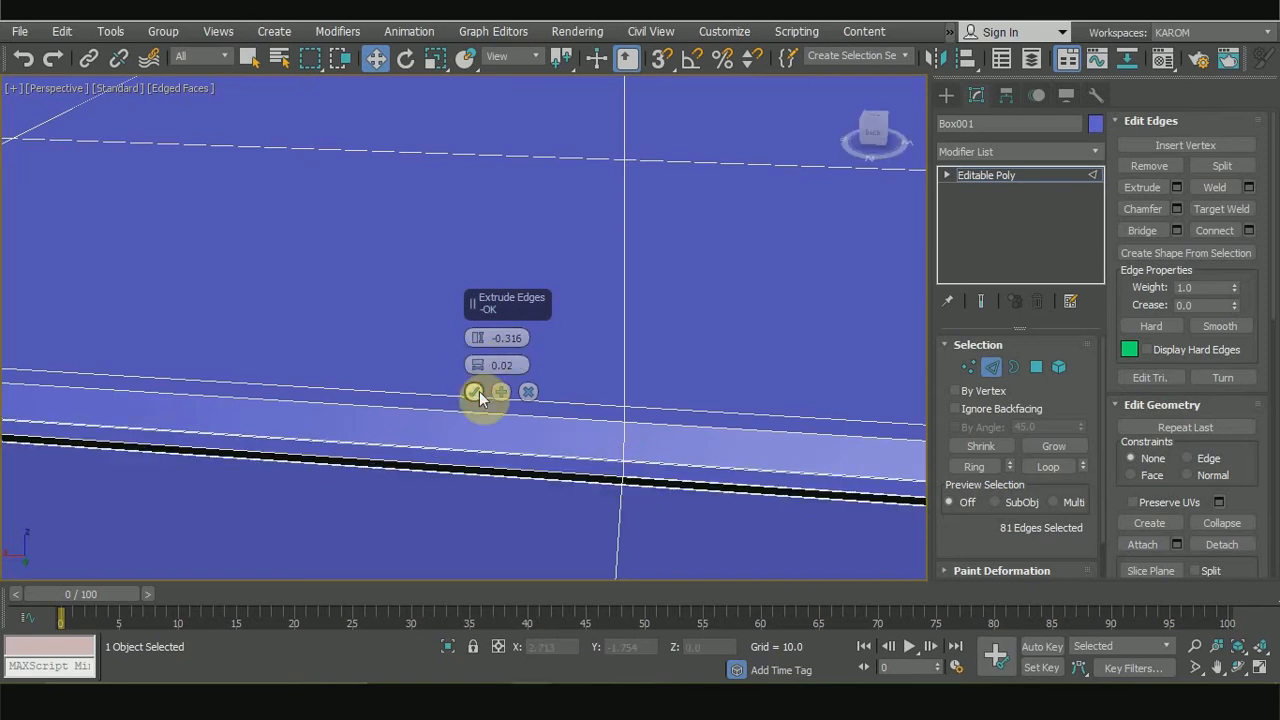
pyautogui.click(476, 391)
pyautogui.press('z')
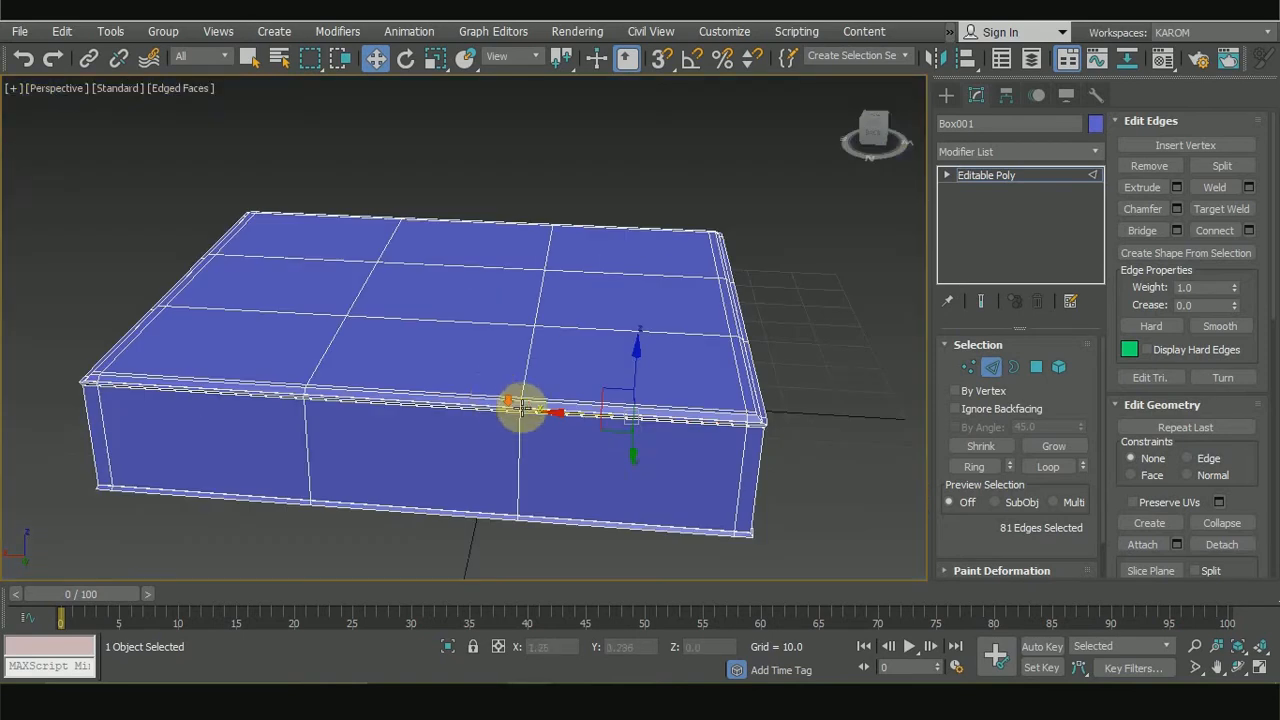
# Step: Leave edge editing and apply a MeshSmooth modifier to the box
pyautogui.click(990, 367)
pyautogui.click(1028, 152)
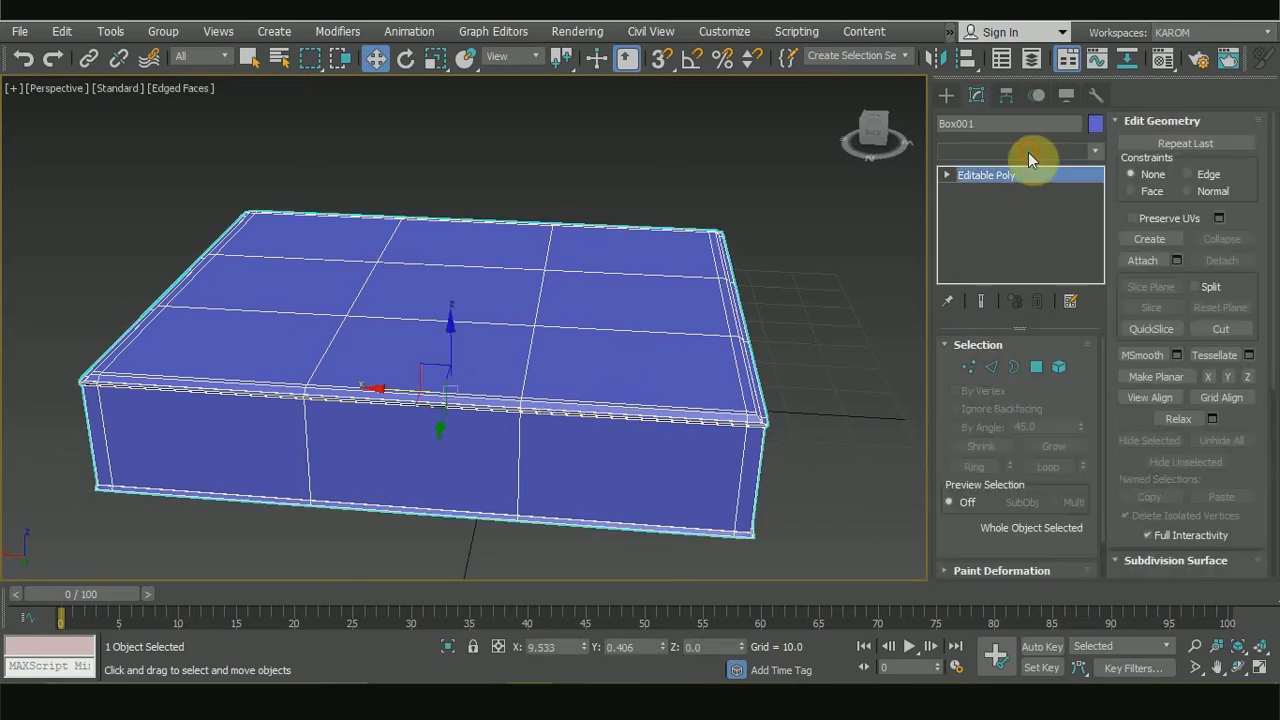
pyautogui.write('meshs')
pyautogui.press('Return')
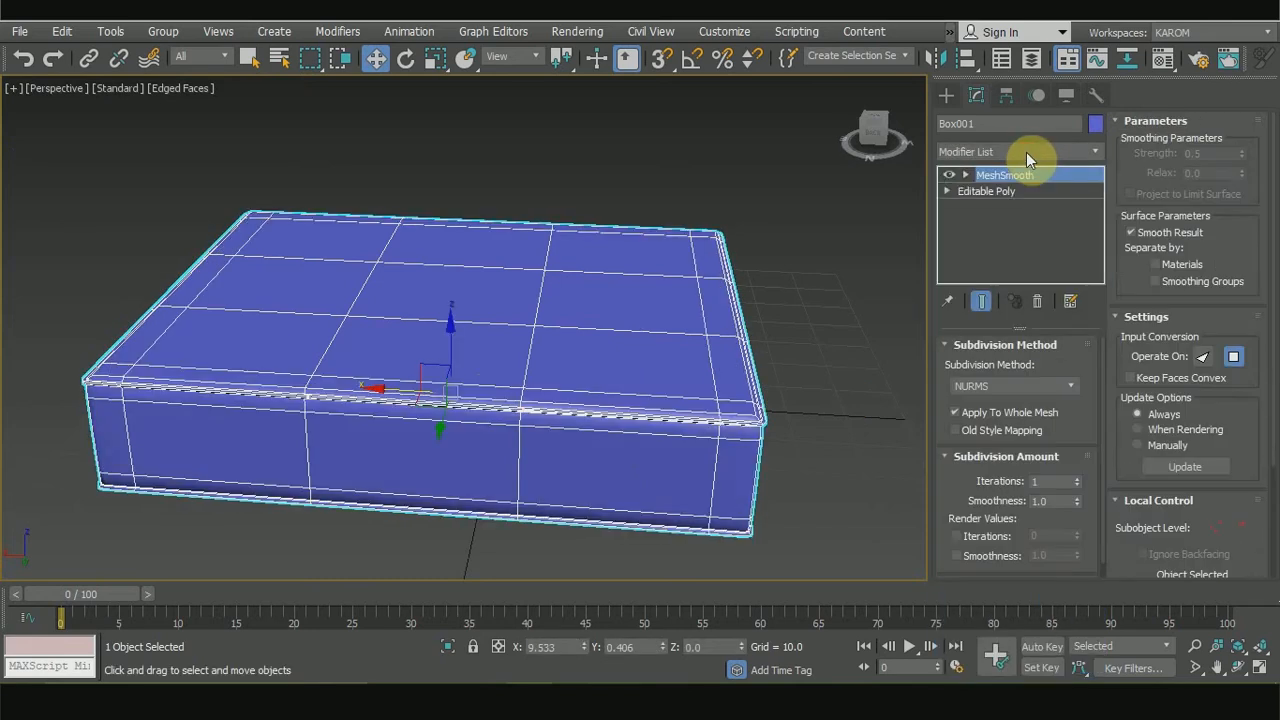
# Step: Hide the edged-faces display and examine the smoothed rims and corners of the box
pyautogui.click(820, 345)
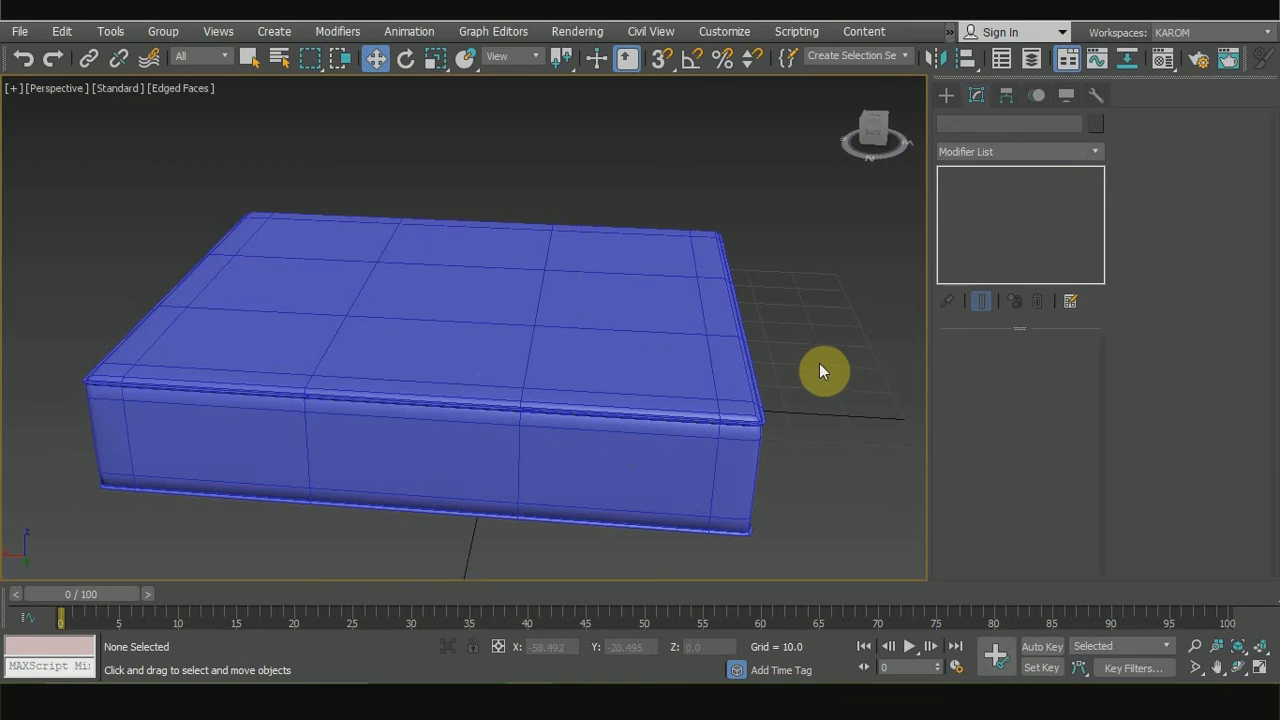
pyautogui.press('F4')
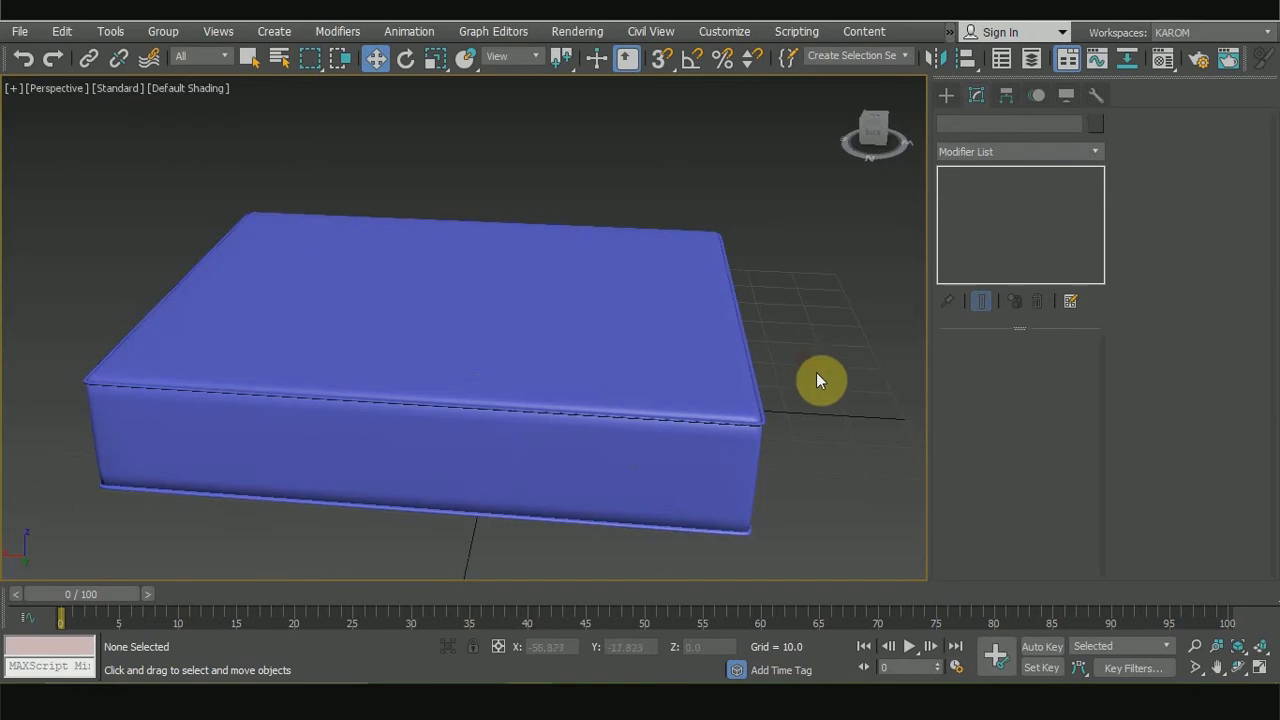
pyautogui.moveTo(816, 372)
pyautogui.keyDown('alt'); pyautogui.mouseDown(button='middle')
pyautogui.moveTo(814, 391)
pyautogui.moveTo(889, 317)
pyautogui.moveTo(926, 314)
pyautogui.moveTo(866, 365)
pyautogui.mouseUp(button='middle'); pyautogui.keyUp('alt')
pyautogui.keyDown('alt'); pyautogui.moveTo(855, 287); pyautogui.dragTo(797, 259, button='middle'); pyautogui.keyUp('alt')
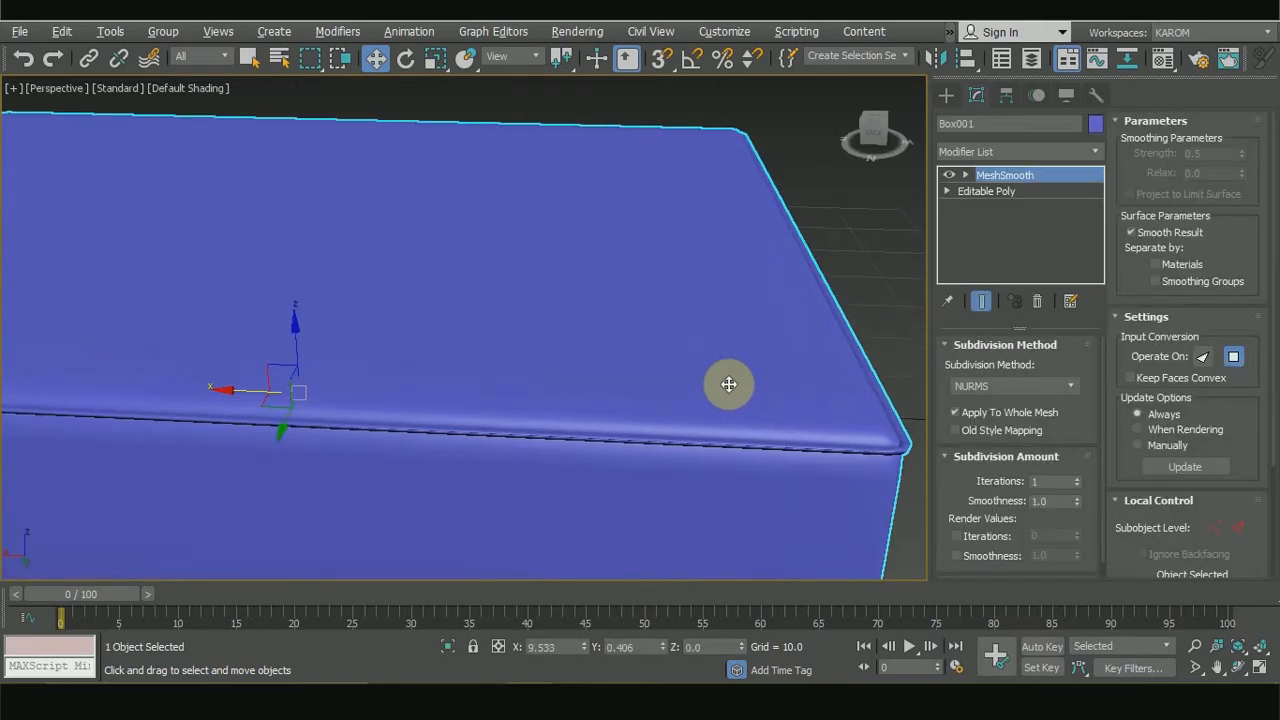
pyautogui.moveTo(729, 384)
pyautogui.keyDown('alt'); pyautogui.mouseDown(button='middle')
pyautogui.moveTo(714, 423)
pyautogui.moveTo(720, 383)
pyautogui.mouseUp(button='middle'); pyautogui.keyUp('alt')
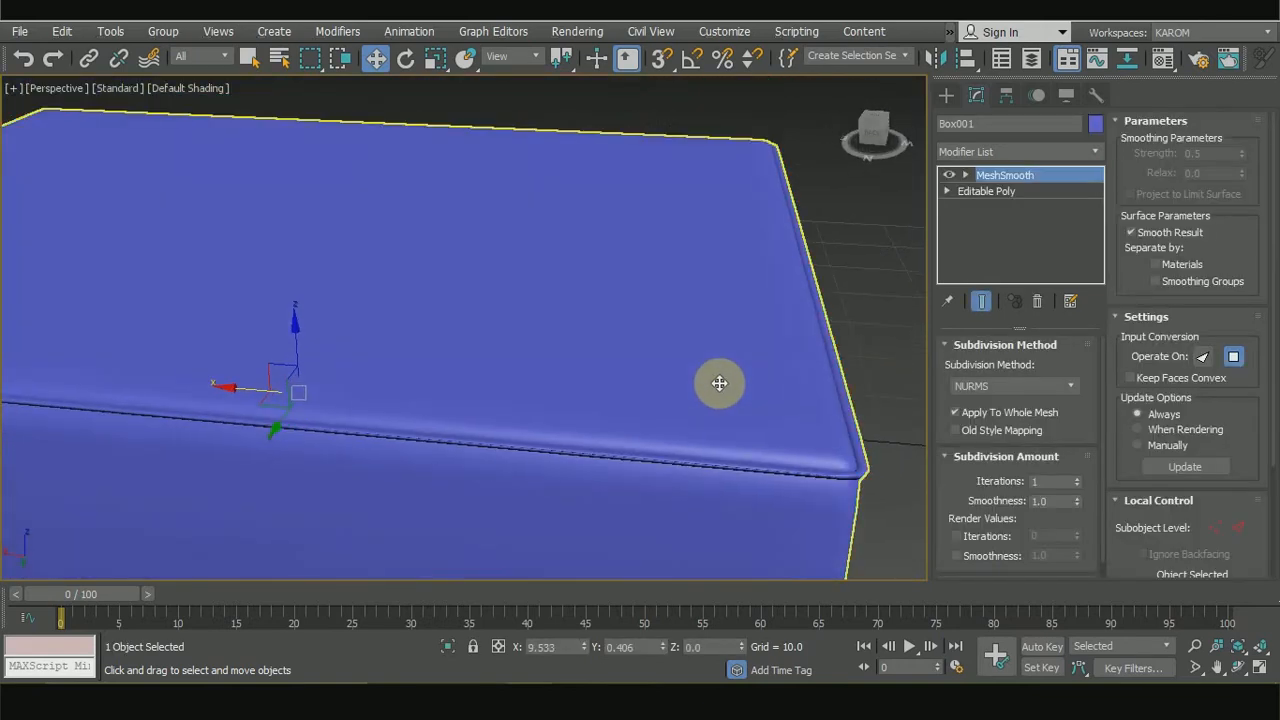
# Step: Clone the smoothed box along the X axis as one independent copy named Box002
pyautogui.scroll(-5, 720, 383)
pyautogui.moveTo(443, 434)
pyautogui.keyDown('shift'); pyautogui.mouseDown()
pyautogui.moveTo(80, 417)
pyautogui.moveTo(15, 430)
pyautogui.mouseUp(); pyautogui.keyUp('shift')
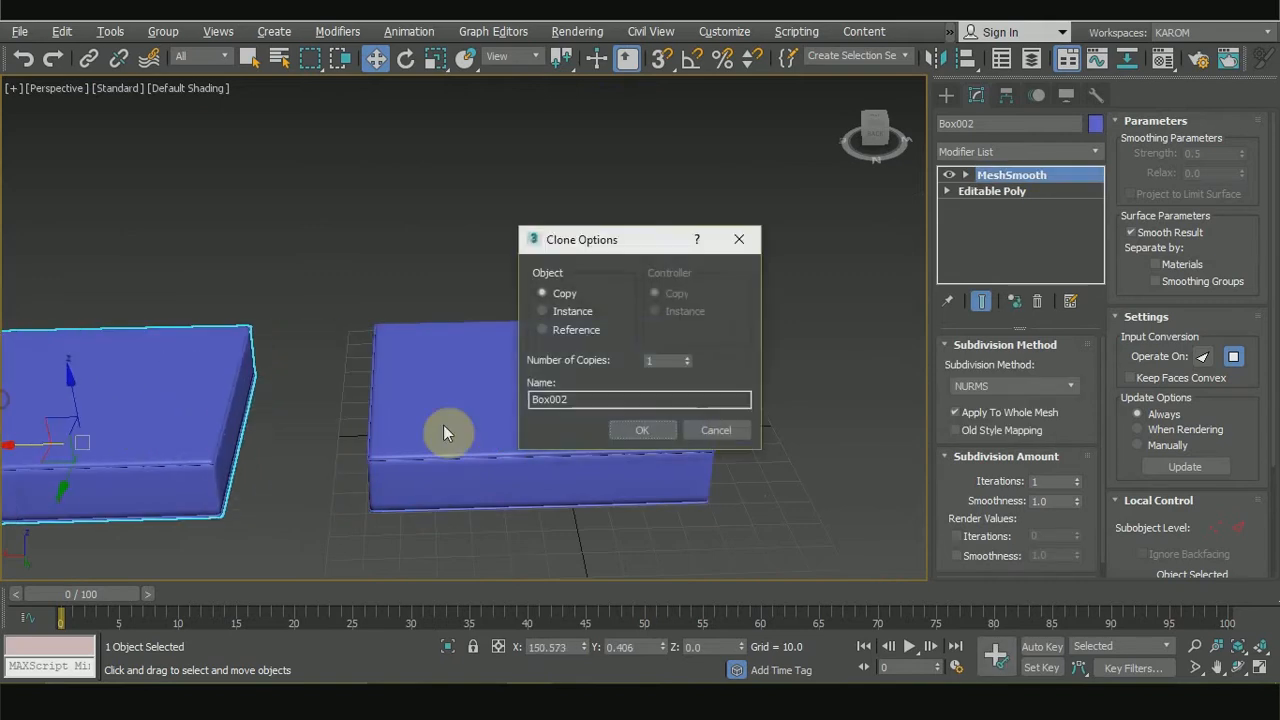
pyautogui.click(625, 427)
# Step: On the original box, turn off MeshSmooth and enable NURMS subdivision in its Editable Poly level
pyautogui.click(600, 431)
pyautogui.scroll(4, 600, 431)
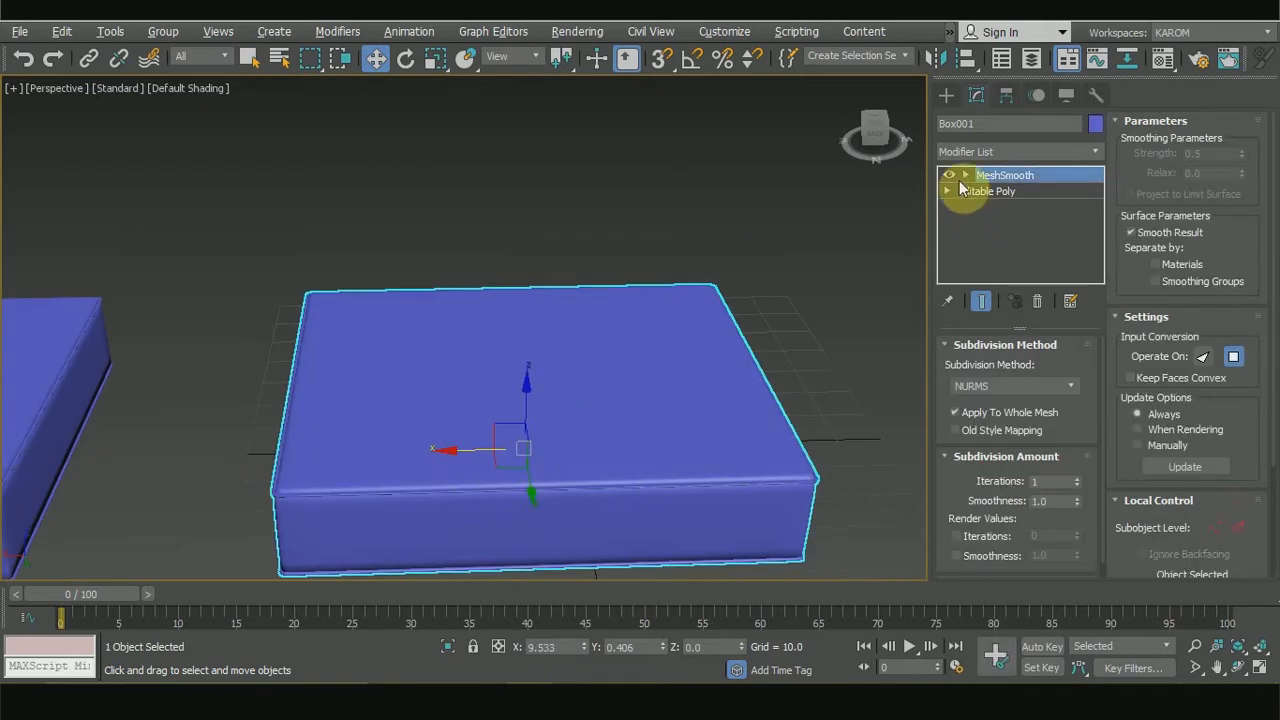
pyautogui.click(944, 174)
pyautogui.press('1')
pyautogui.click(1000, 192)
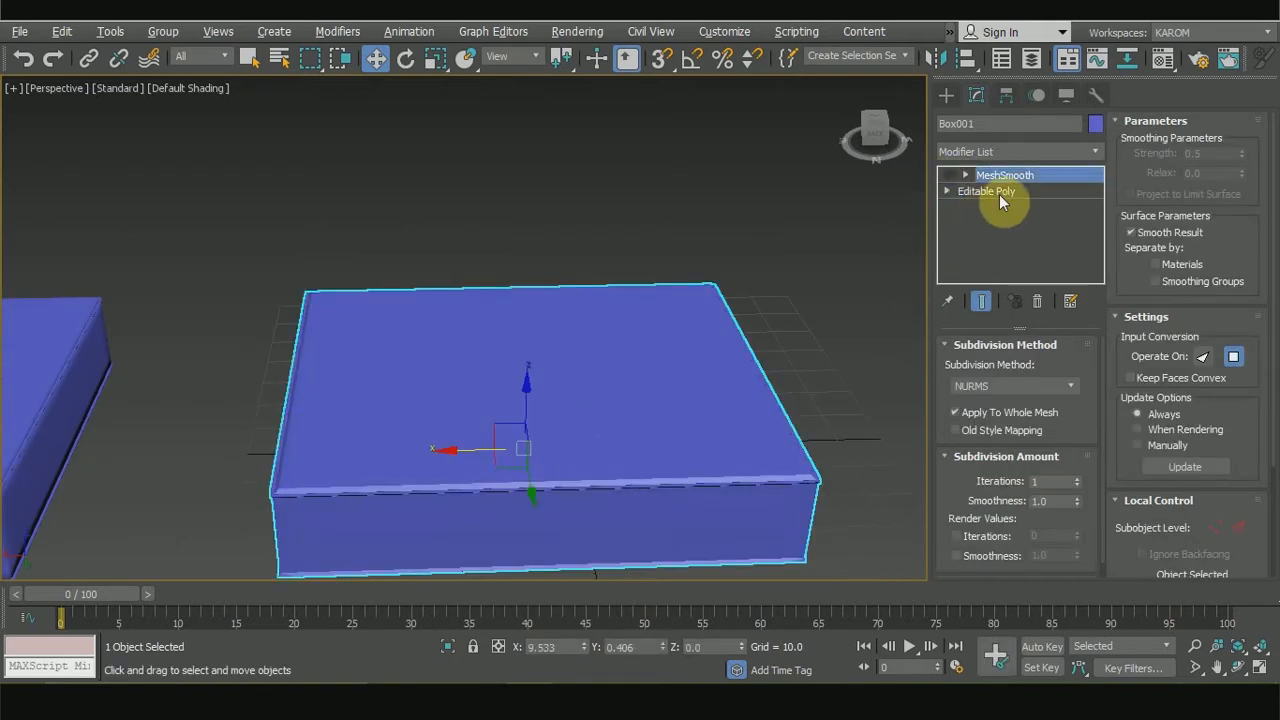
pyautogui.scroll(-5, 1160, 515)
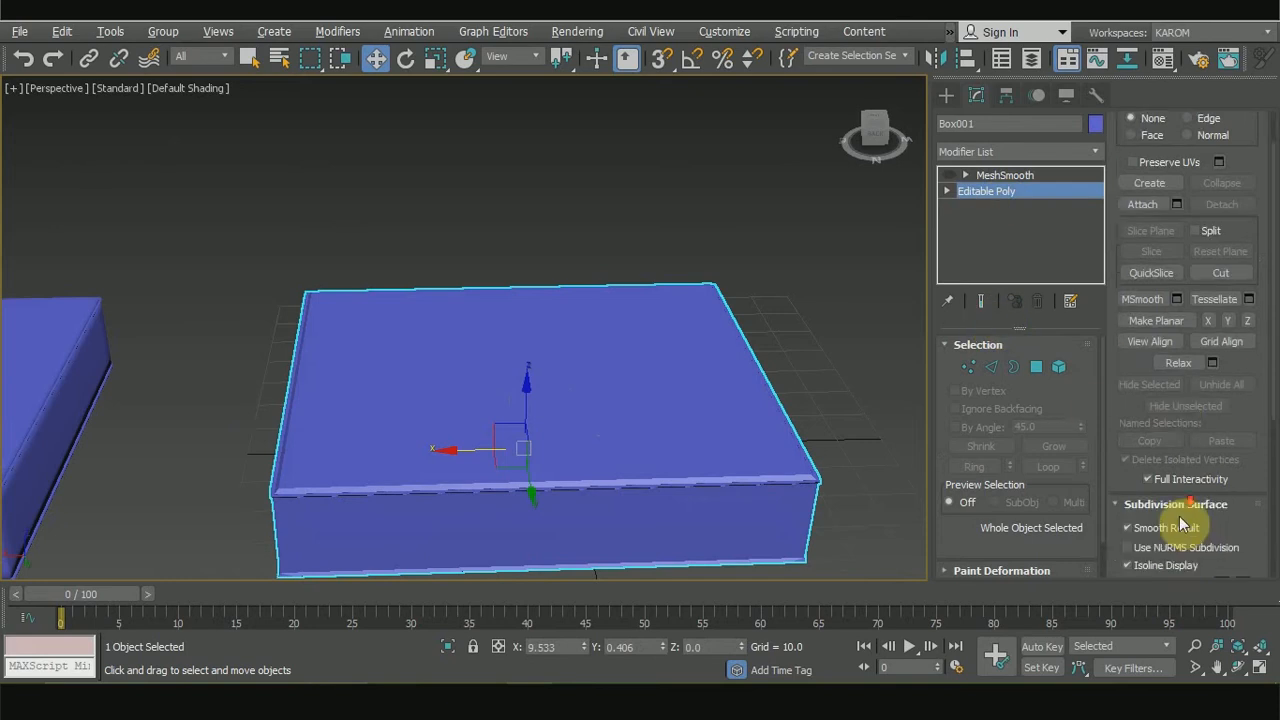
pyautogui.click(1128, 436)
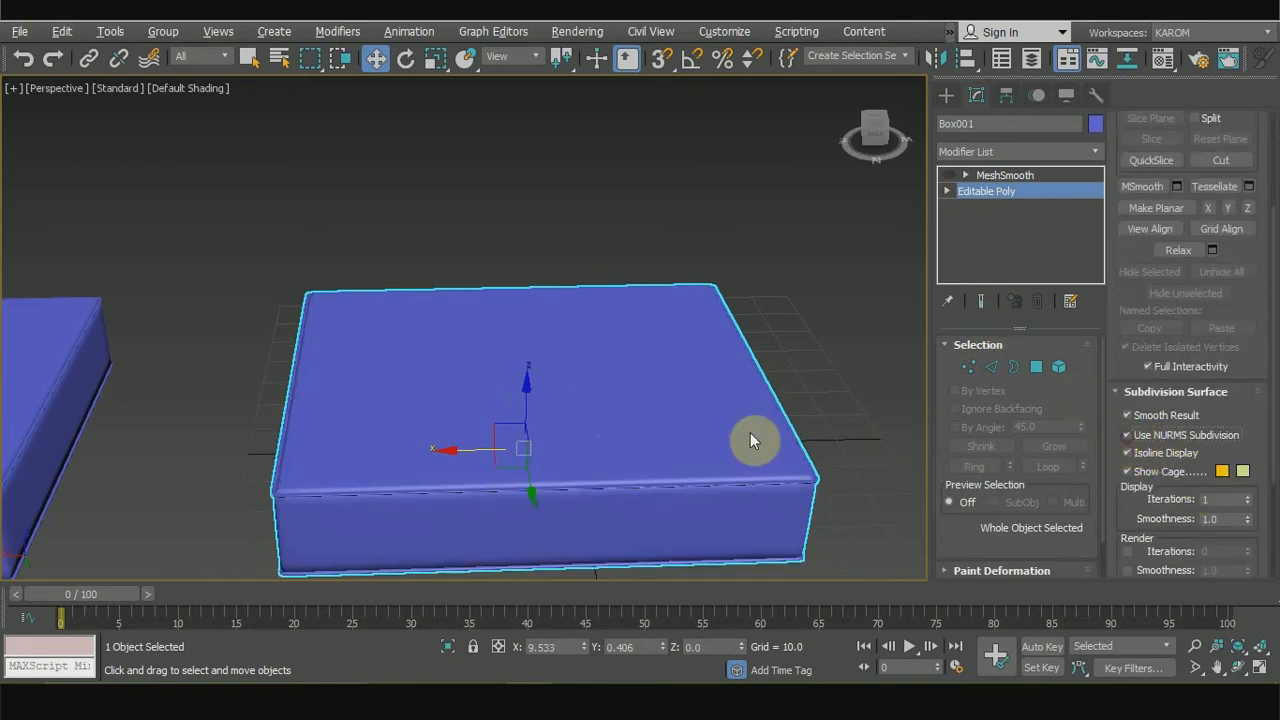
# Step: Show edged faces and select the nine large polygons on the original box's top face
pyautogui.press('F4')
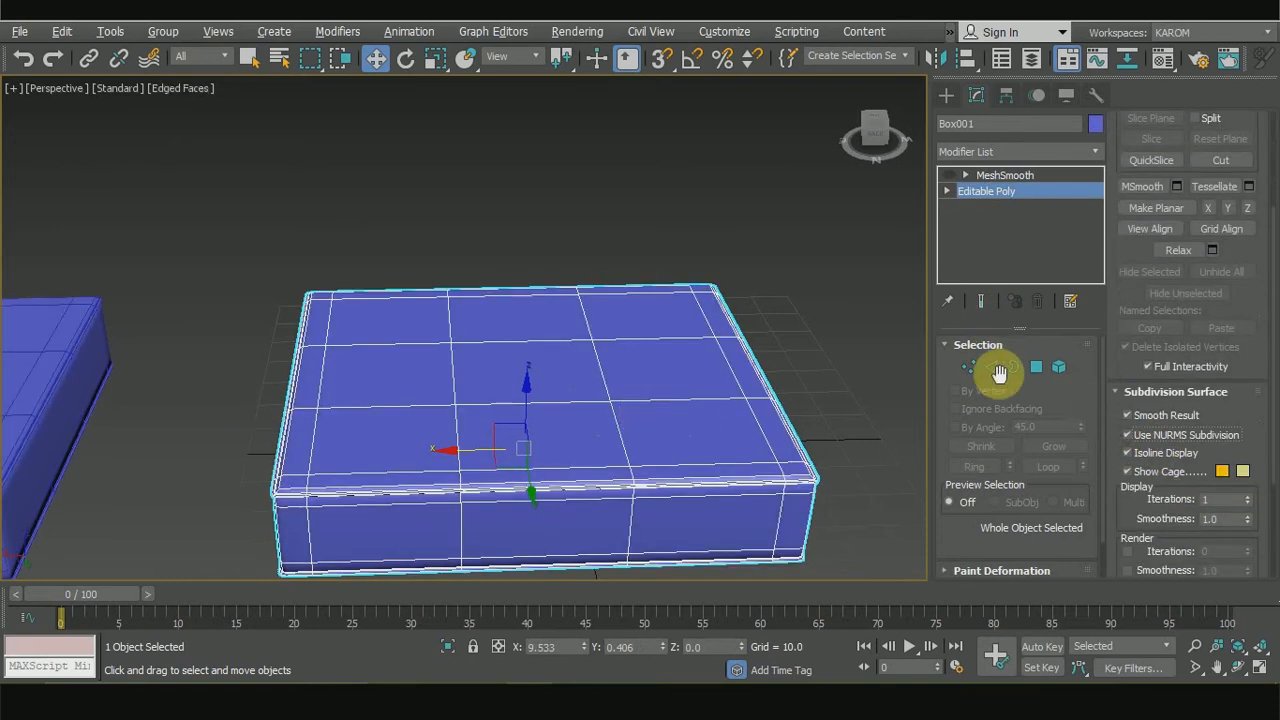
pyautogui.click(1035, 367)
pyautogui.keyDown('alt'); pyautogui.moveTo(543, 366); pyautogui.dragTo(500, 340, button='middle'); pyautogui.keyUp('alt')
pyautogui.click(500, 340)
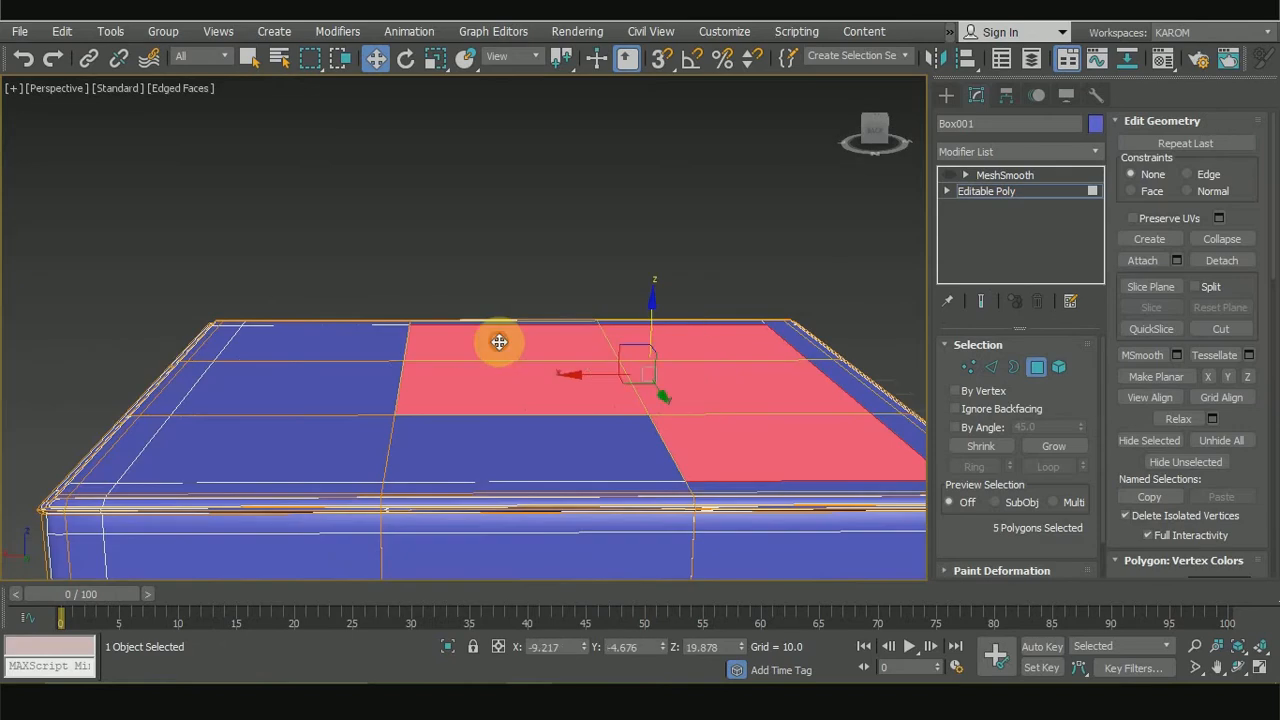
pyautogui.keyDown('ctrl'); pyautogui.click(359, 341); pyautogui.keyUp('ctrl')
pyautogui.keyDown('ctrl'); pyautogui.click(345, 390); pyautogui.keyUp('ctrl')
pyautogui.keyDown('ctrl'); pyautogui.click(331, 434); pyautogui.keyUp('ctrl')
pyautogui.keyDown('ctrl'); pyautogui.click(457, 449); pyautogui.keyUp('ctrl')
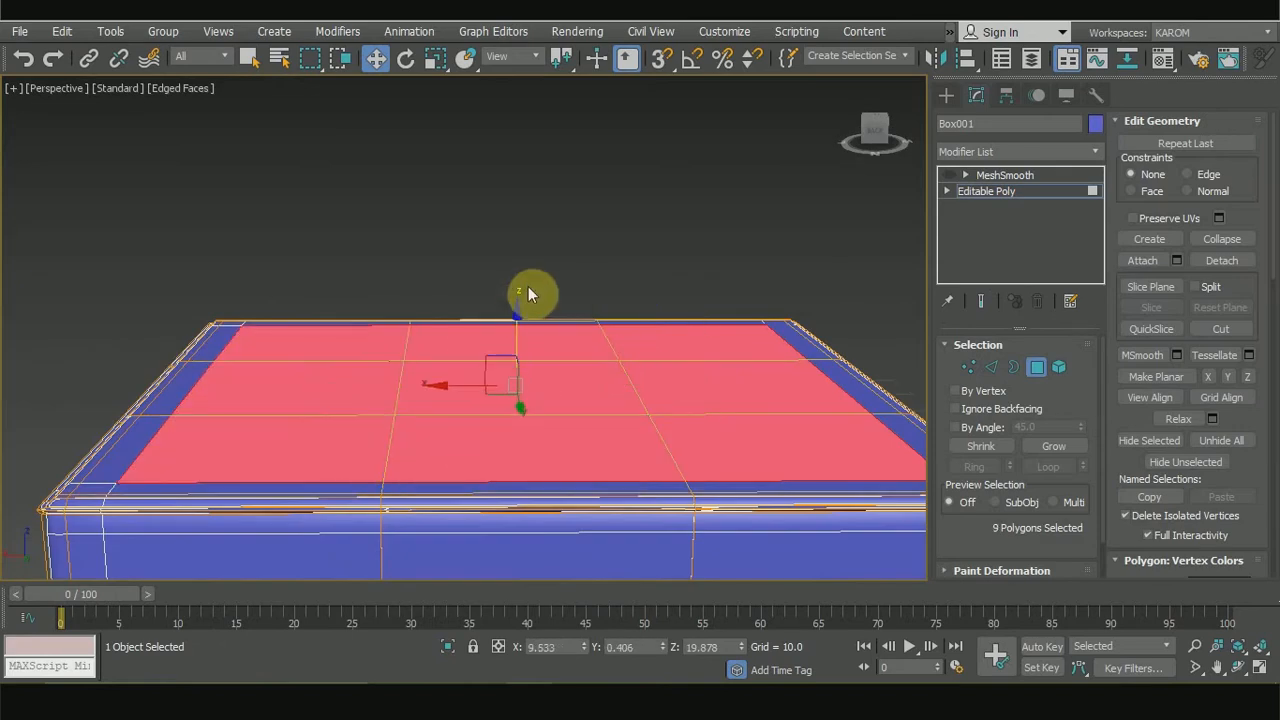
# Step: Raise the nine top polygons about 0.8 along Z, and lift only the centre polygon further to dome the top
pyautogui.moveTo(519, 312); pyautogui.dragTo(521, 306)
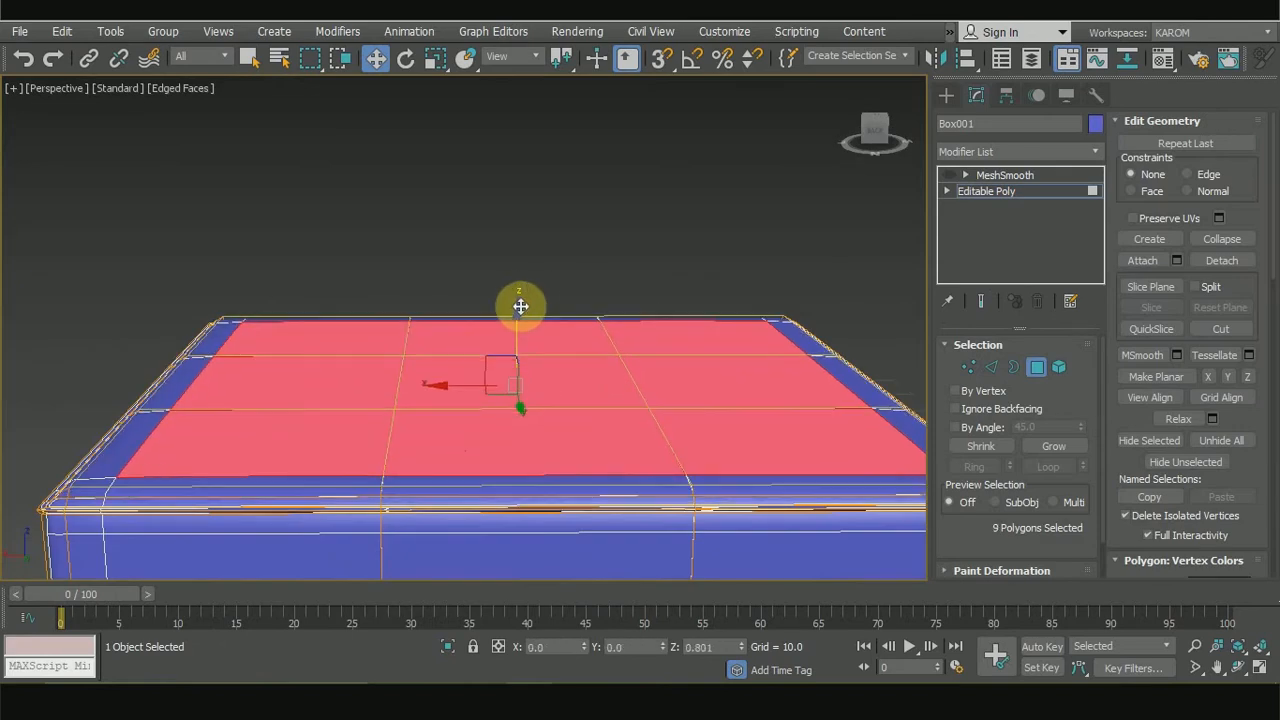
pyautogui.click(571, 383)
pyautogui.moveTo(514, 304); pyautogui.dragTo(517, 291)
pyautogui.scroll(-5, 546, 366)
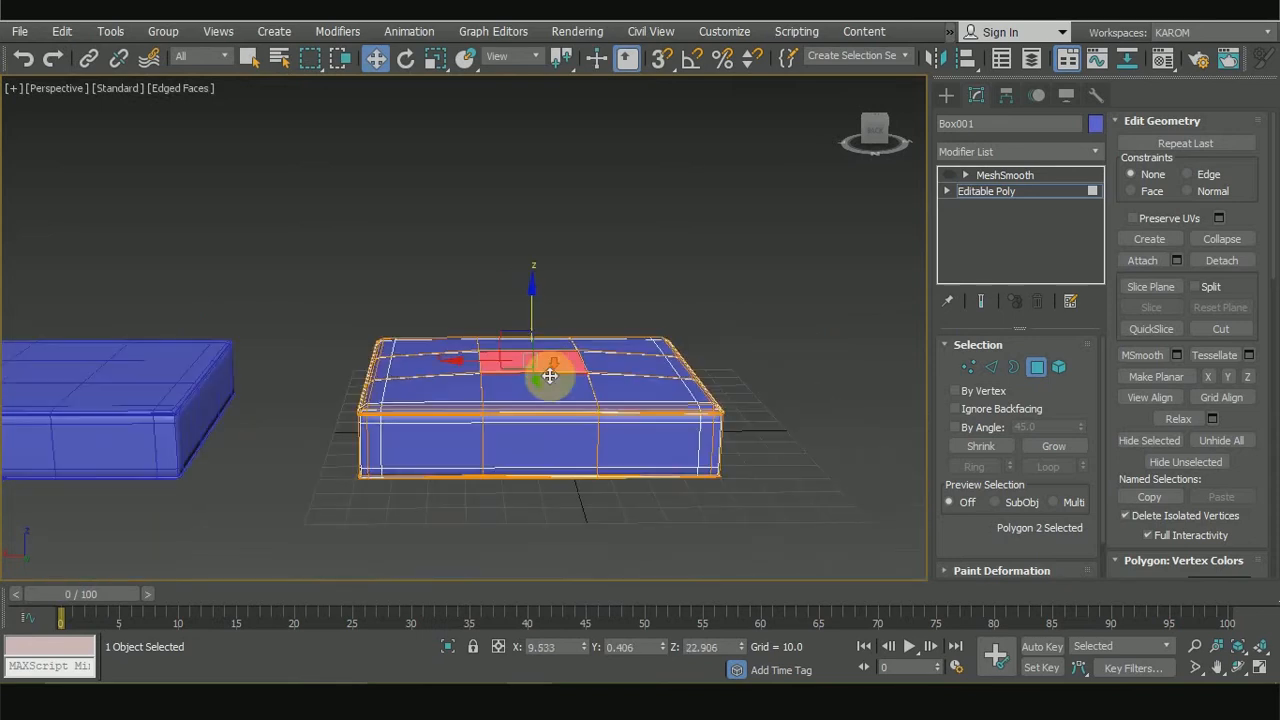
pyautogui.scroll(4, 540, 330)
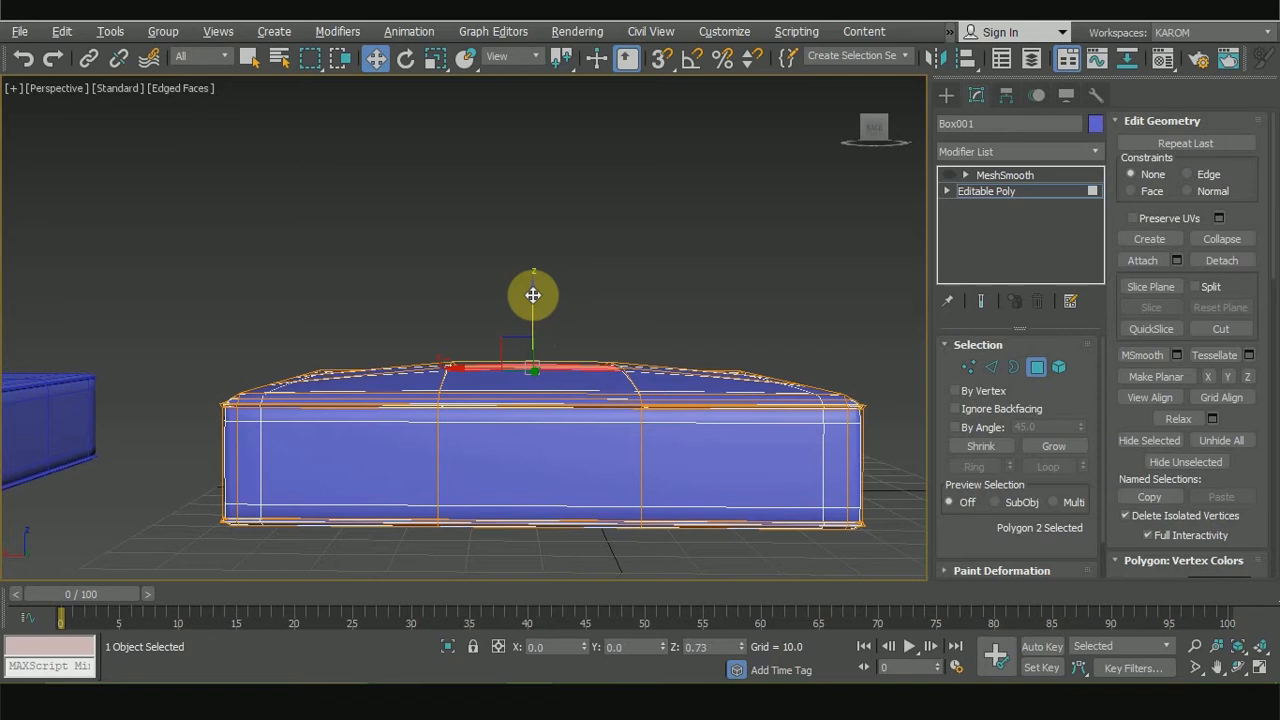
pyautogui.scroll(-4, 533, 295)
# Step: Leave polygon editing, disable NURMS subdivision, and turn MeshSmooth back on for the domed box
pyautogui.click(988, 191)
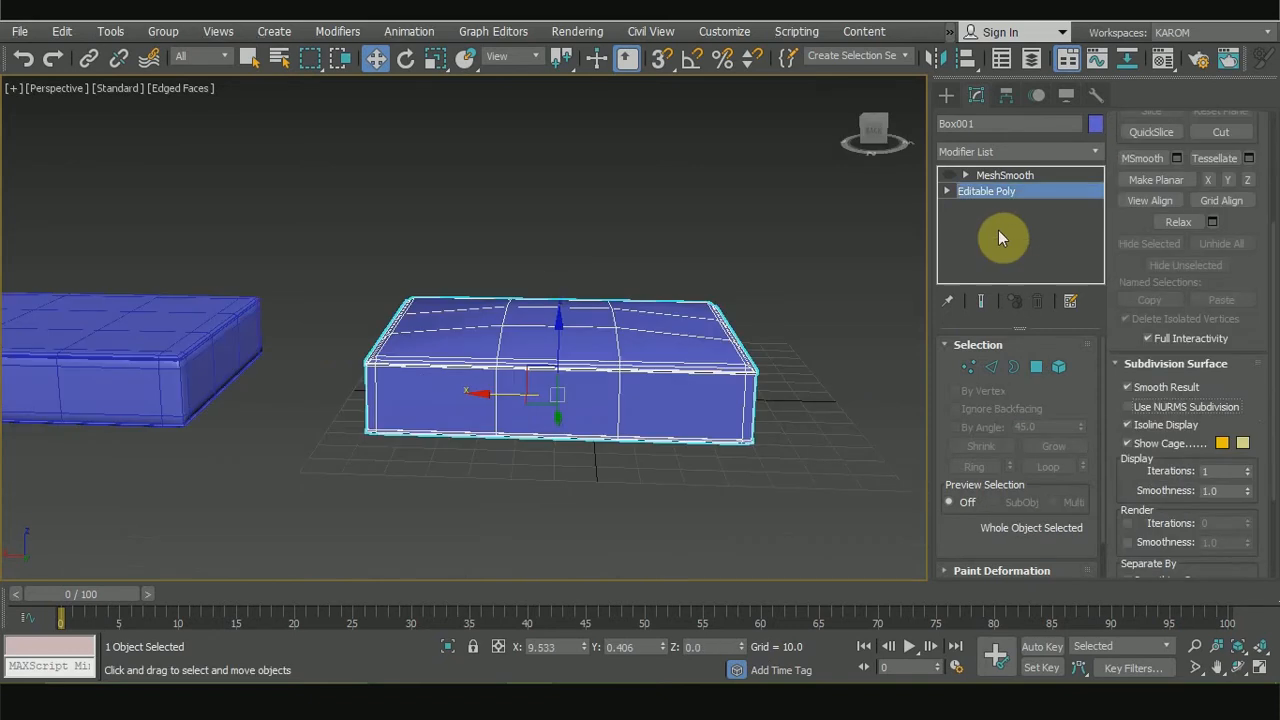
pyautogui.click(968, 179)
pyautogui.scroll(3, 686, 258)
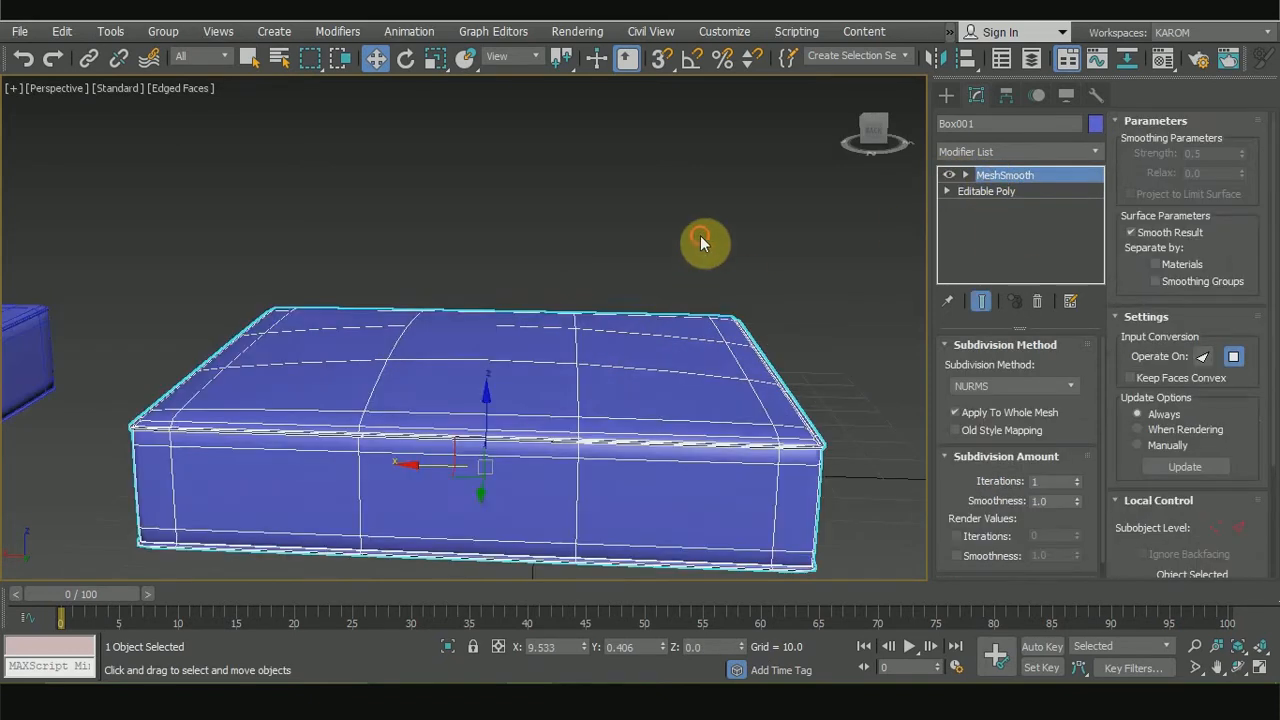
pyautogui.click(702, 243)
# Step: Move the domed box along X to about -66.4 and clone it directly beside itself
pyautogui.scroll(-3, 700, 258)
pyautogui.keyDown('alt'); pyautogui.moveTo(698, 256); pyautogui.dragTo(504, 384, button='middle'); pyautogui.keyUp('alt')
pyautogui.click(504, 384)
pyautogui.moveTo(504, 384); pyautogui.dragTo(757, 380)
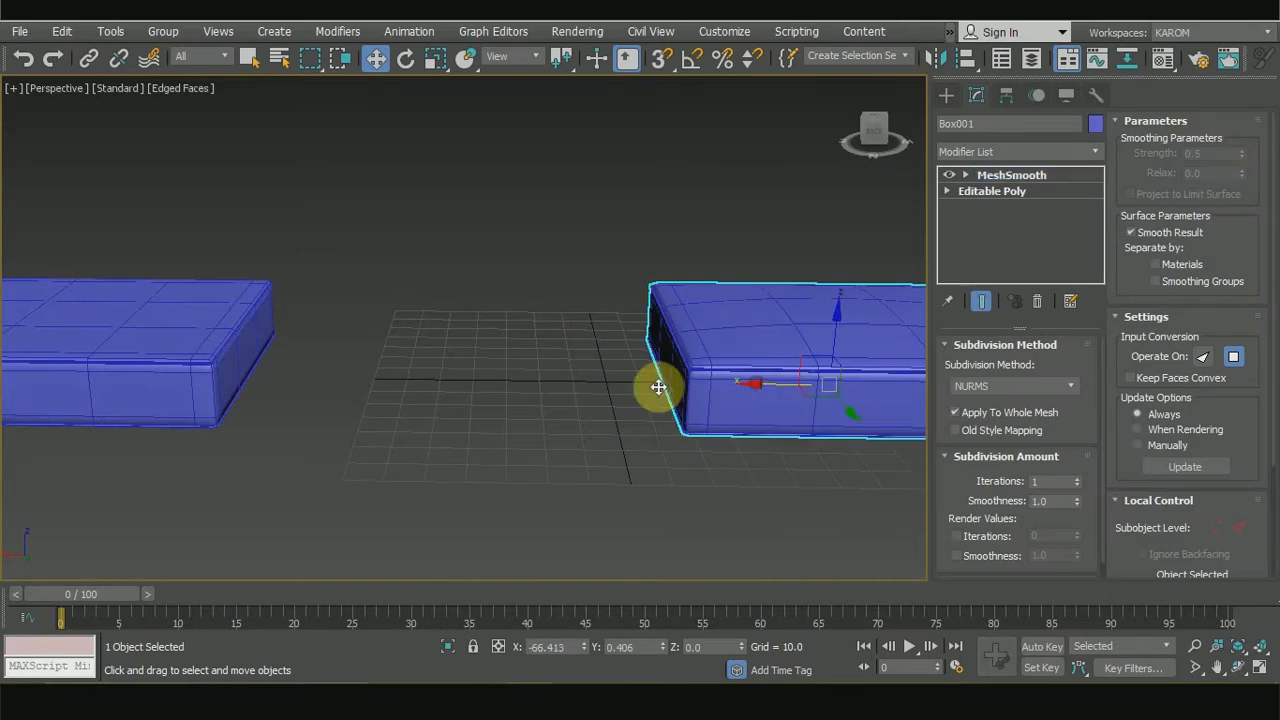
pyautogui.moveTo(657, 386)
pyautogui.keyDown('shift'); pyautogui.mouseDown()
pyautogui.moveTo(394, 398)
pyautogui.moveTo(424, 398)
pyautogui.mouseUp(); pyautogui.keyUp('shift')
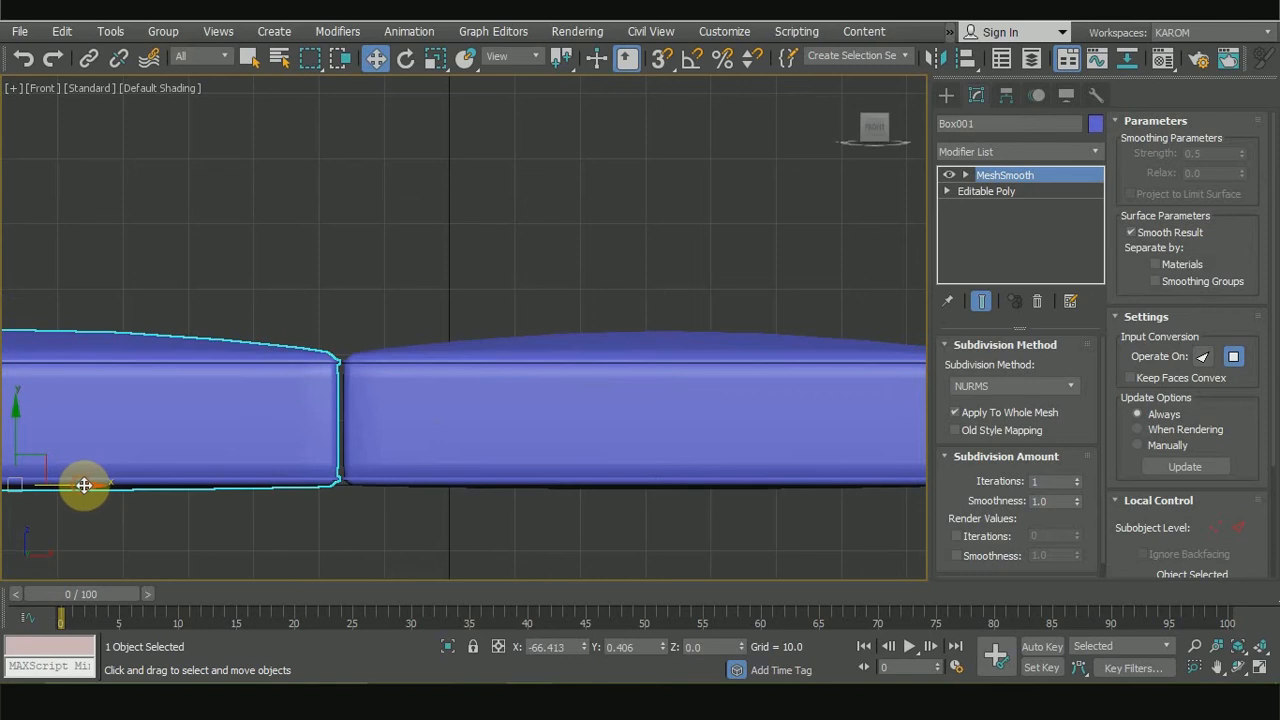
# Step: Rotate the separate undomed box -90° about Y so it stands upright, and move it against the end of the two seat cushions
pyautogui.moveTo(84, 485); pyautogui.dragTo(85, 485)
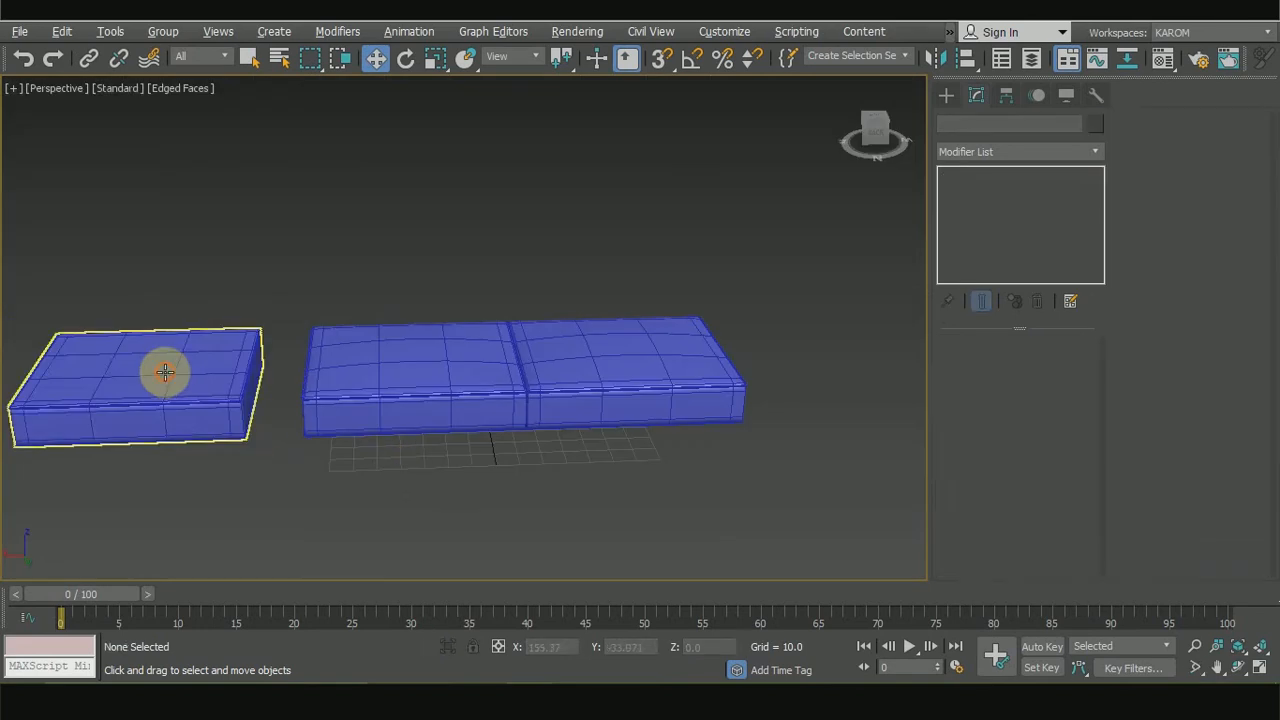
pyautogui.click(183, 380)
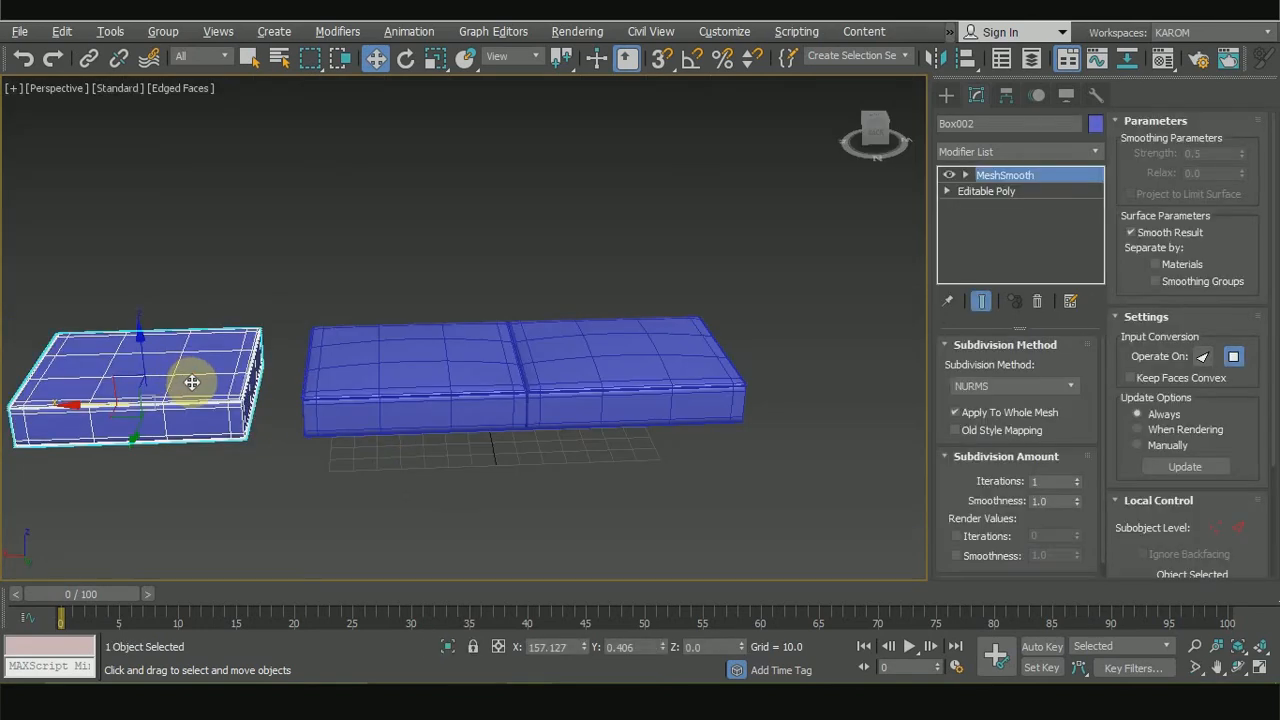
pyautogui.press('e')
pyautogui.keyDown('alt'); pyautogui.moveTo(443, 449); pyautogui.dragTo(400, 508, button='middle'); pyautogui.keyUp('alt')
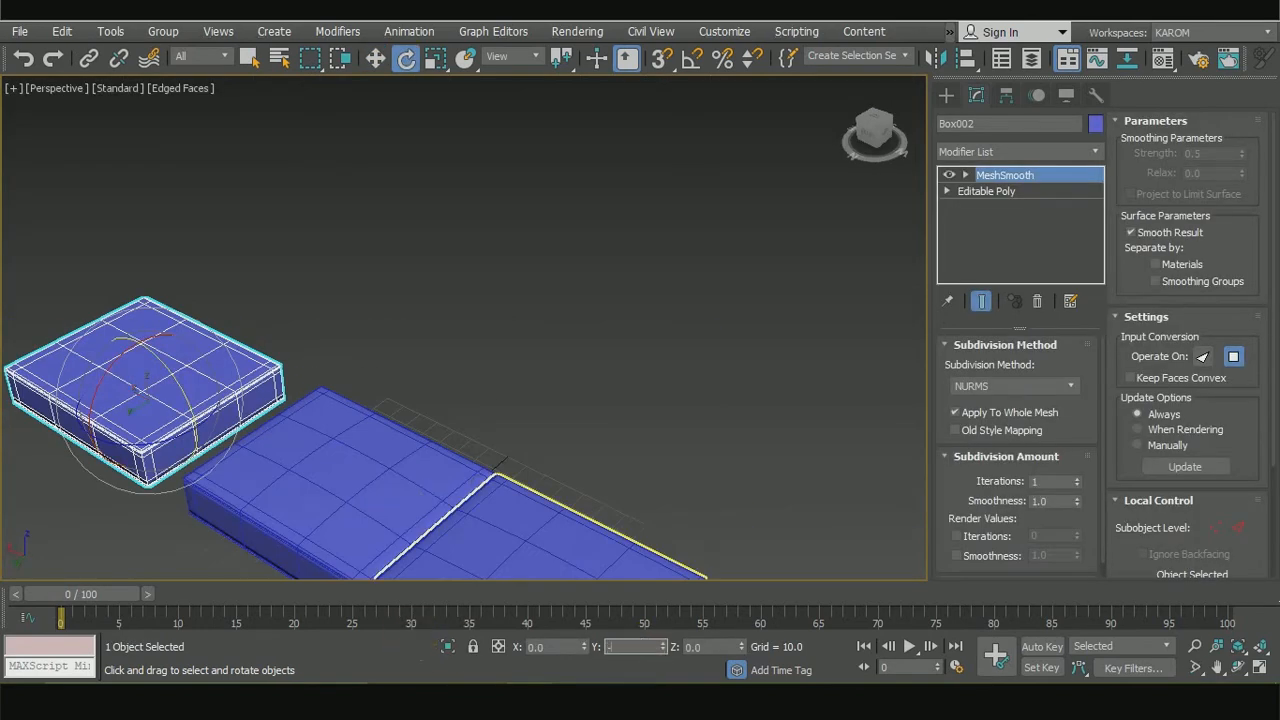
pyautogui.write('-90')
pyautogui.press('Return')
pyautogui.keyDown('alt'); pyautogui.moveTo(495, 540); pyautogui.dragTo(251, 374, button='middle'); pyautogui.keyUp('alt')
pyautogui.press('w')
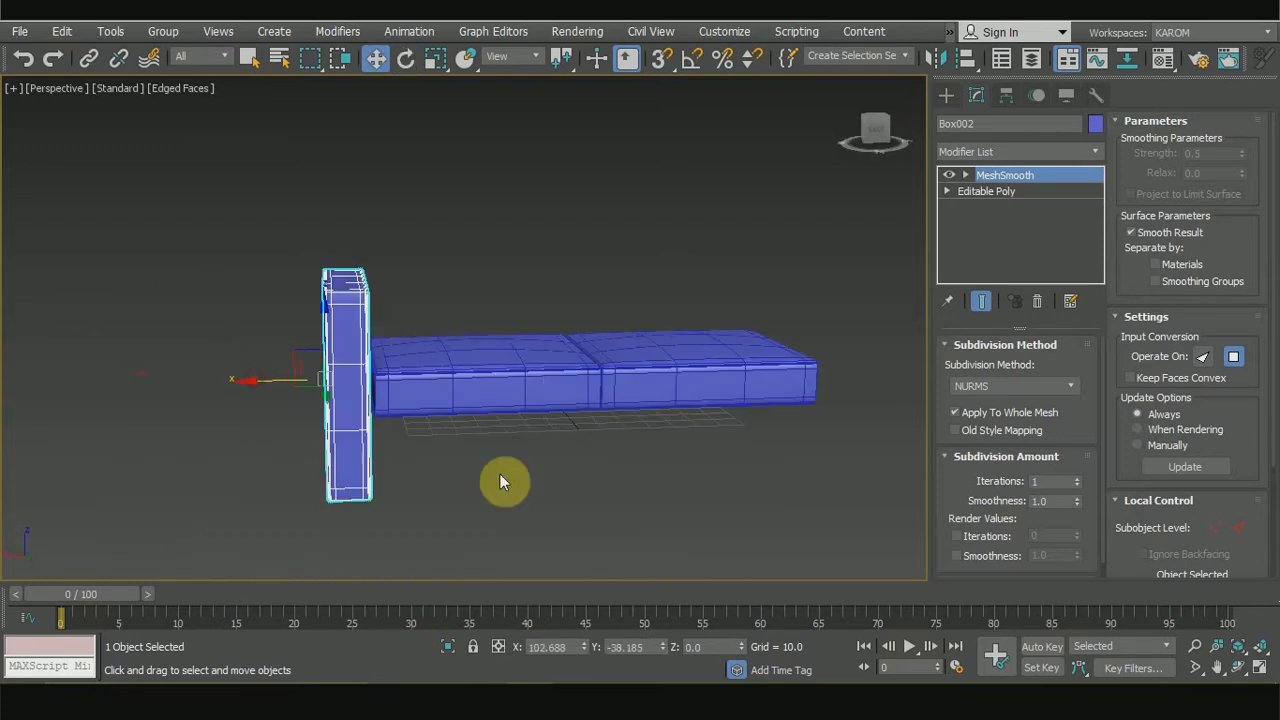
pyautogui.keyDown('alt'); pyautogui.moveTo(500, 480); pyautogui.dragTo(257, 286, button='middle'); pyautogui.keyUp('alt')
# Step: Clone the upright end panel to Y about -104 and rotate the copy 90° about the vertical axis
pyautogui.moveTo(323, 286)
pyautogui.keyDown('shift'); pyautogui.mouseDown()
pyautogui.moveTo(449, 263)
pyautogui.moveTo(473, 277)
pyautogui.mouseUp(); pyautogui.keyUp('shift')
pyautogui.click(643, 428)
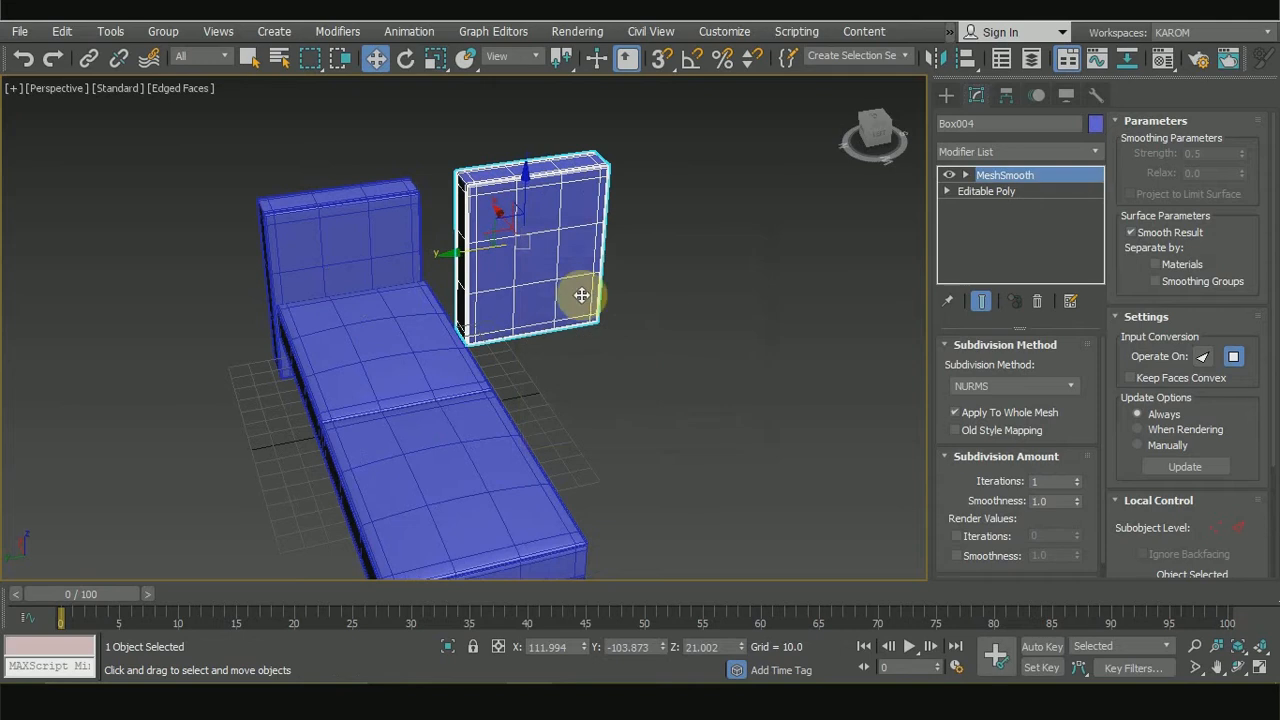
pyautogui.press('e')
pyautogui.click(709, 646)
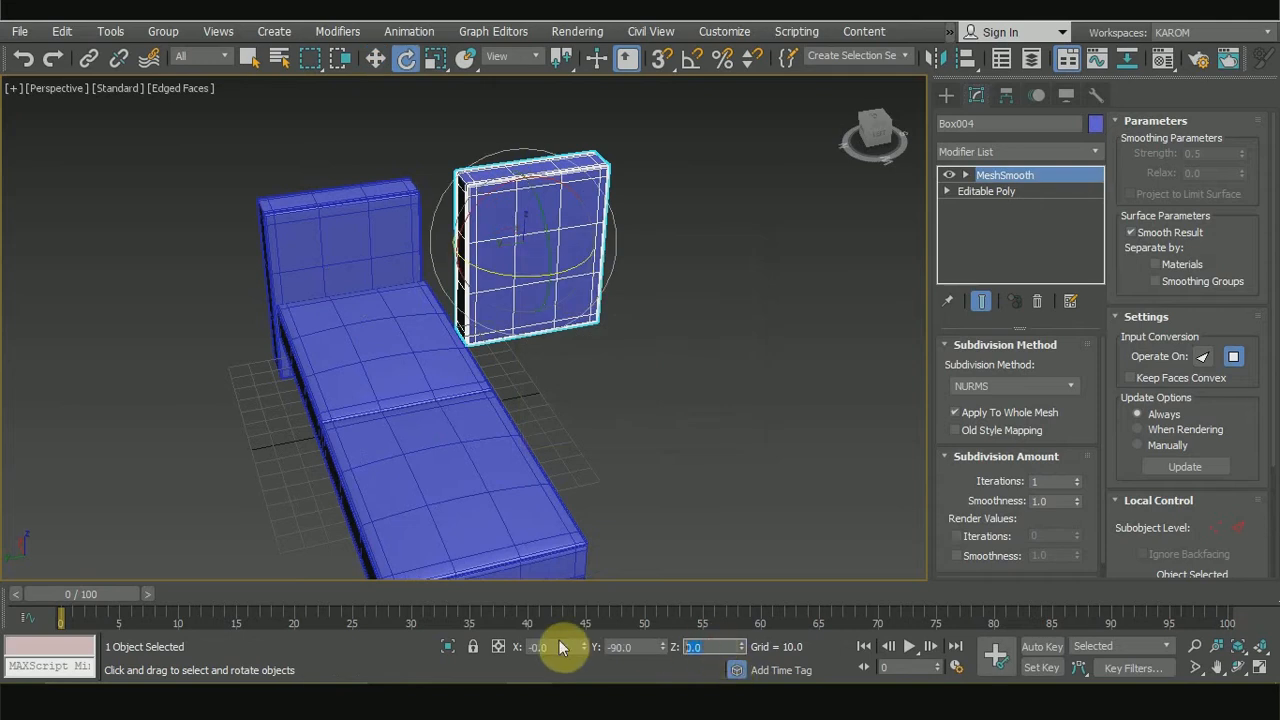
pyautogui.write('90')
pyautogui.press('Return')
pyautogui.press('w')
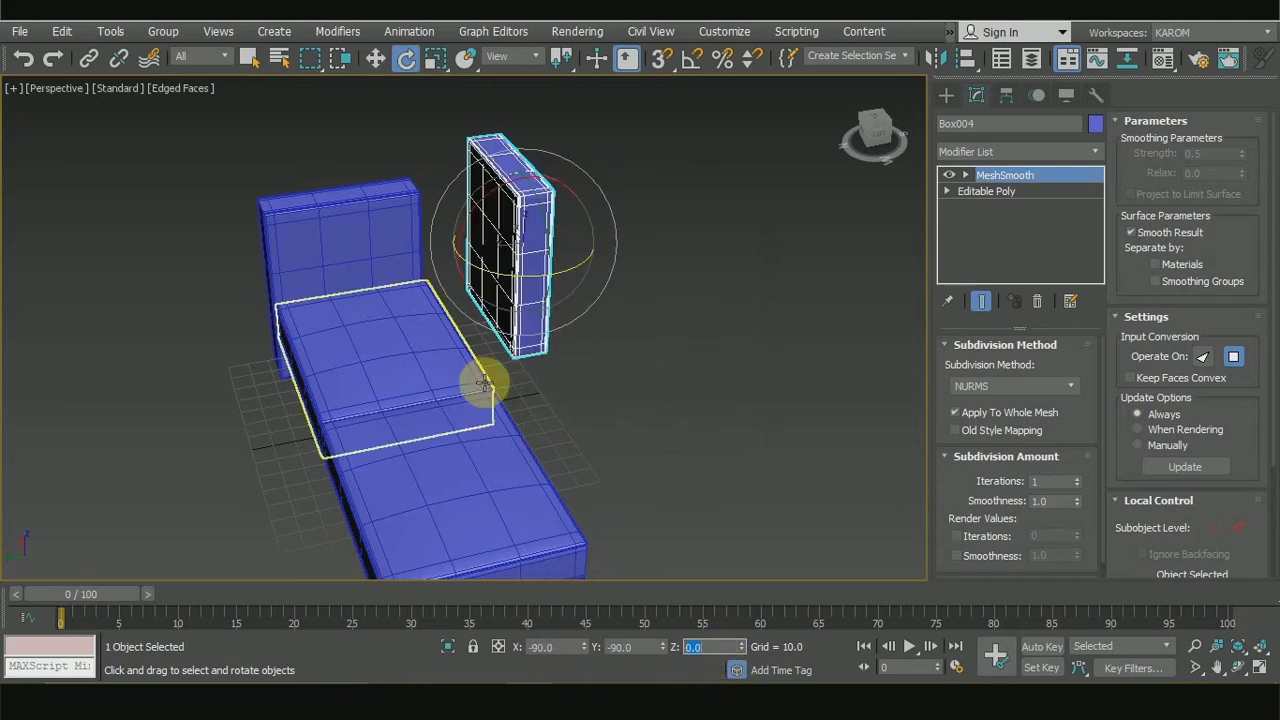
# Step: Move the rotated copy behind the seat cushions, to about X 71.8 and Y -59.6, as the backrest panel
pyautogui.moveTo(480, 371)
pyautogui.mouseDown()
pyautogui.moveTo(431, 263)
pyautogui.moveTo(409, 271)
pyautogui.mouseUp()
pyautogui.moveTo(409, 271)
pyautogui.keyDown('alt'); pyautogui.mouseDown(button='middle')
pyautogui.moveTo(572, 297)
pyautogui.moveTo(671, 289)
pyautogui.mouseUp(button='middle'); pyautogui.keyUp('alt')
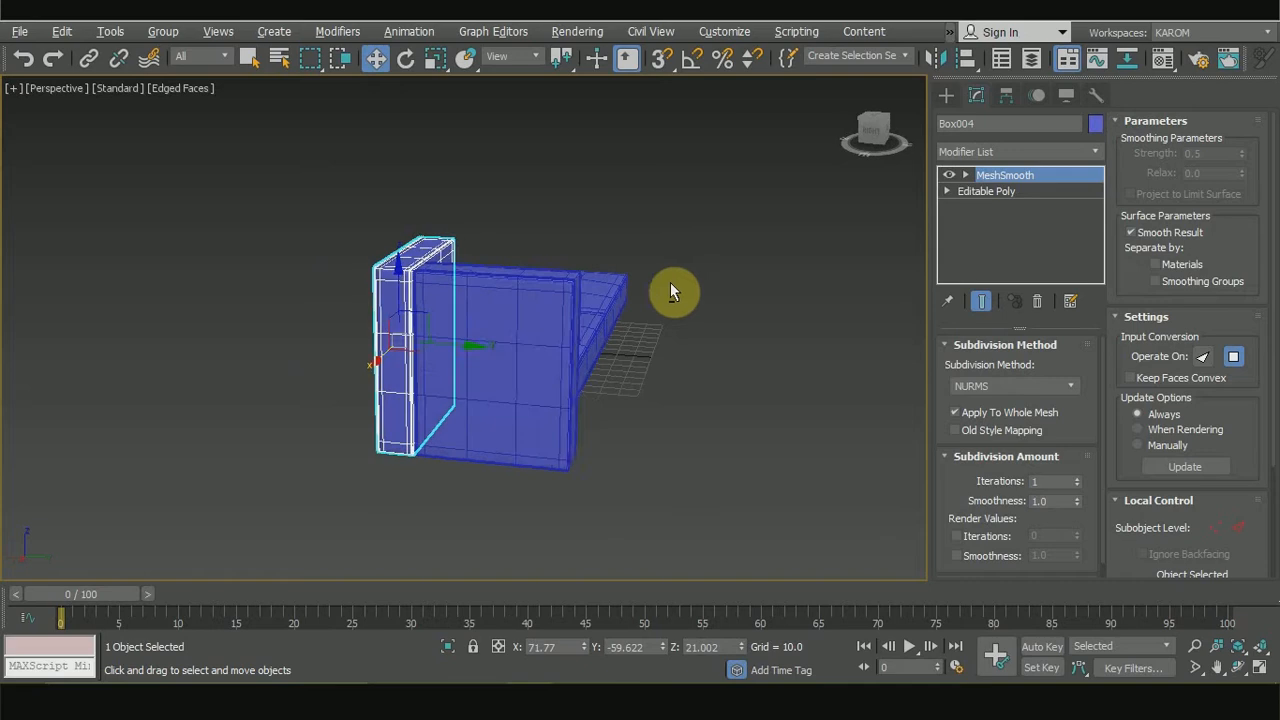
pyautogui.click(500, 394)
pyautogui.moveTo(568, 383)
pyautogui.mouseDown()
pyautogui.moveTo(546, 380)
pyautogui.moveTo(563, 383)
pyautogui.mouseUp()
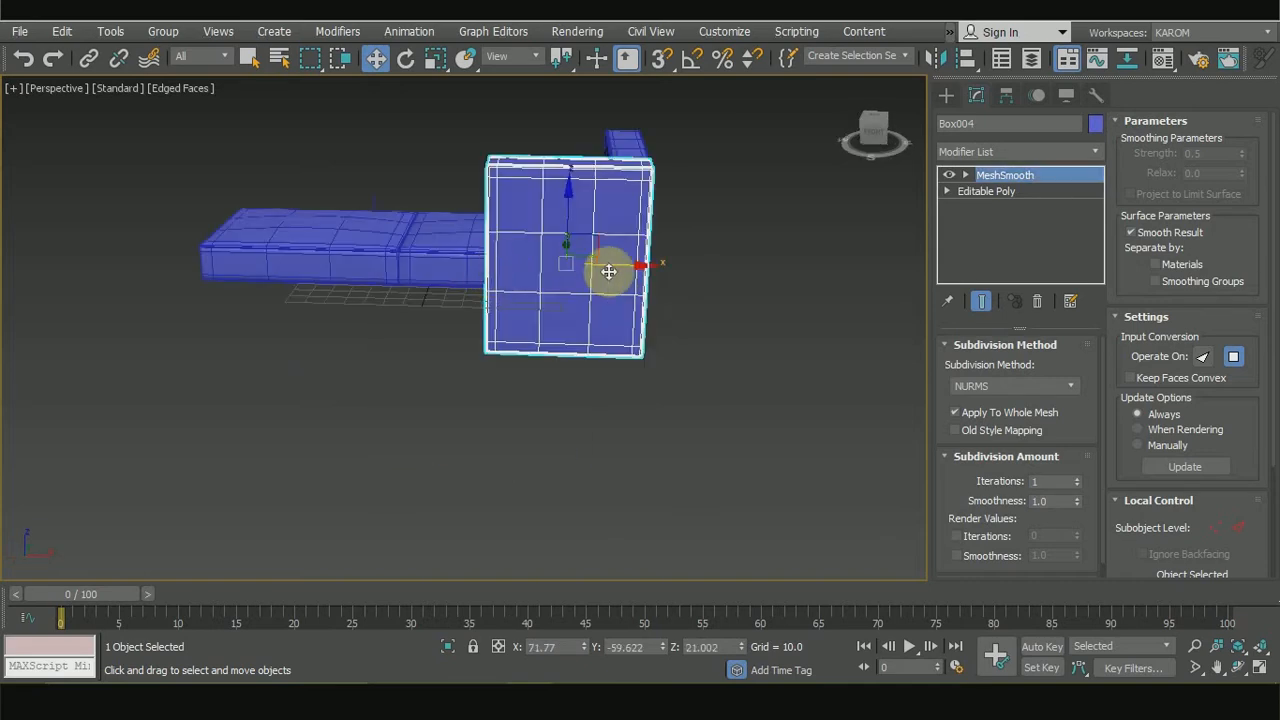
# Step: Stretch the backrest panel lengthwise to about 258% and centre it behind both seat cushions at X about -10.9
pyautogui.press('r')
pyautogui.moveTo(637, 265); pyautogui.dragTo(503, 274)
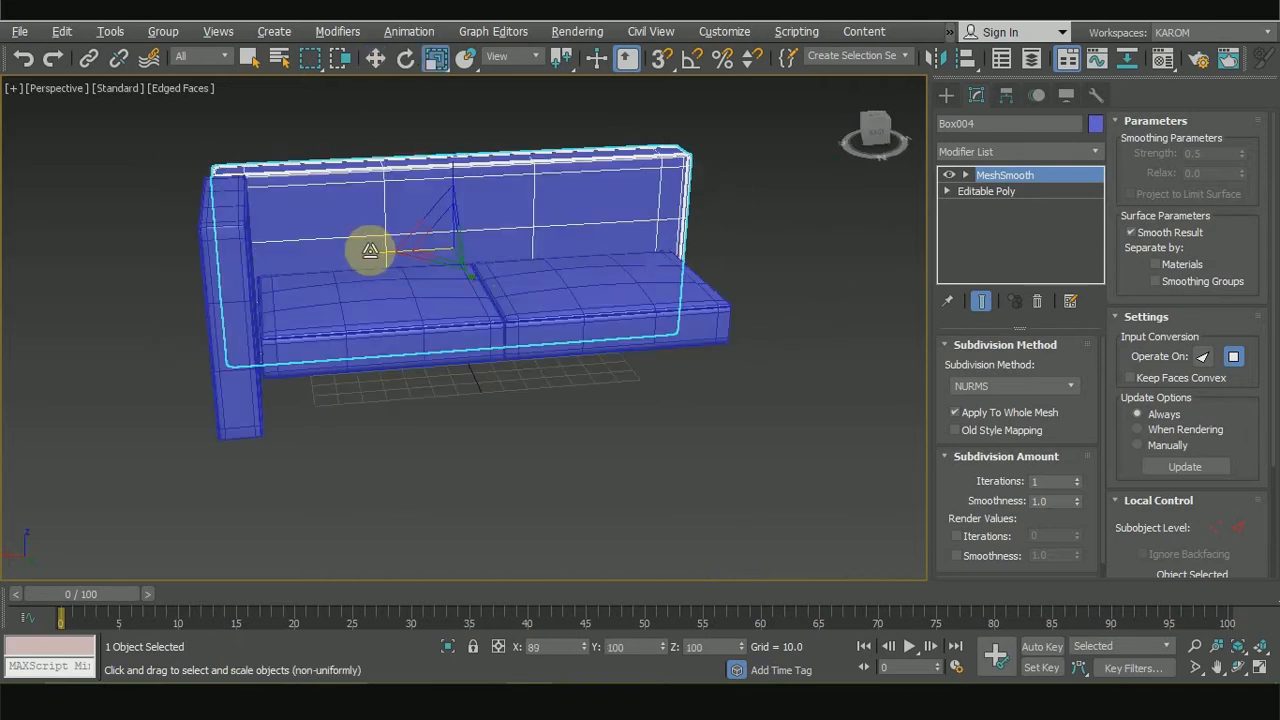
pyautogui.moveTo(370, 250); pyautogui.dragTo(381, 251)
# Step: Scale the end panel along Y to about 115% and shift it to Y about -9.1 to overlap the backrest's end
pyautogui.keyDown('alt'); pyautogui.moveTo(423, 323); pyautogui.dragTo(572, 314, button='middle'); pyautogui.keyUp('alt')
pyautogui.click(526, 272)
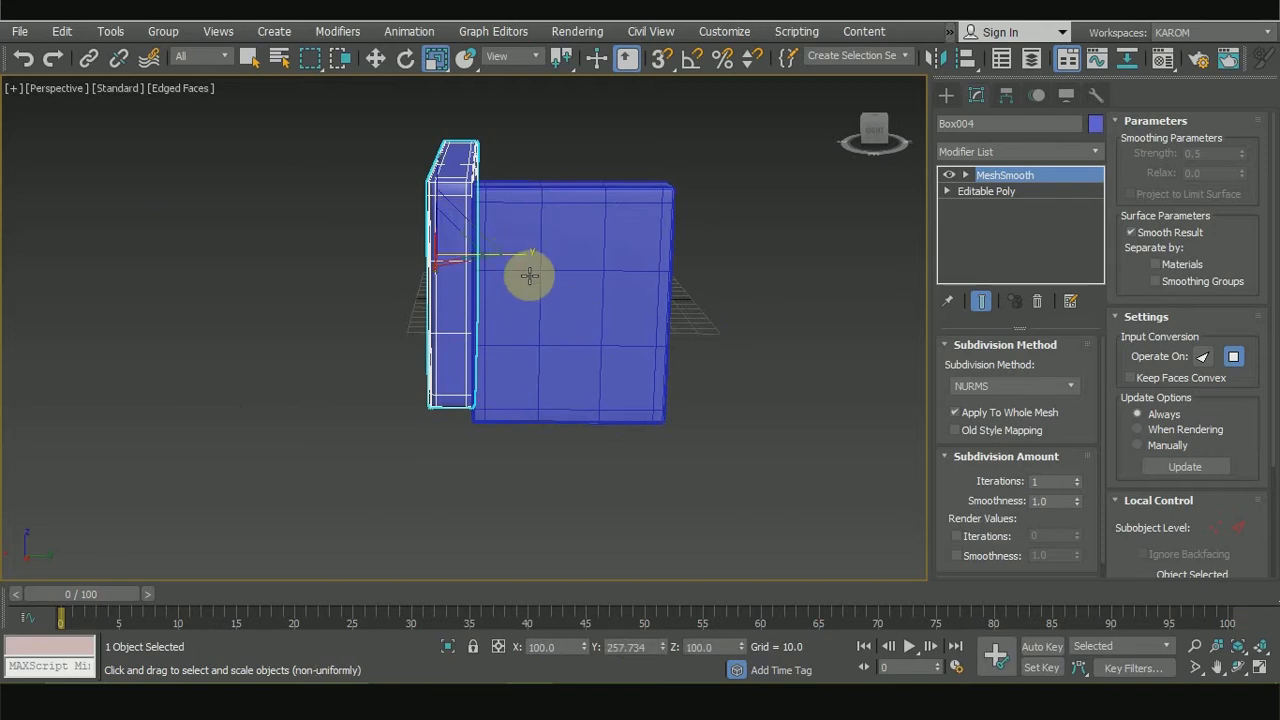
pyautogui.moveTo(666, 309); pyautogui.dragTo(628, 308)
pyautogui.press('w')
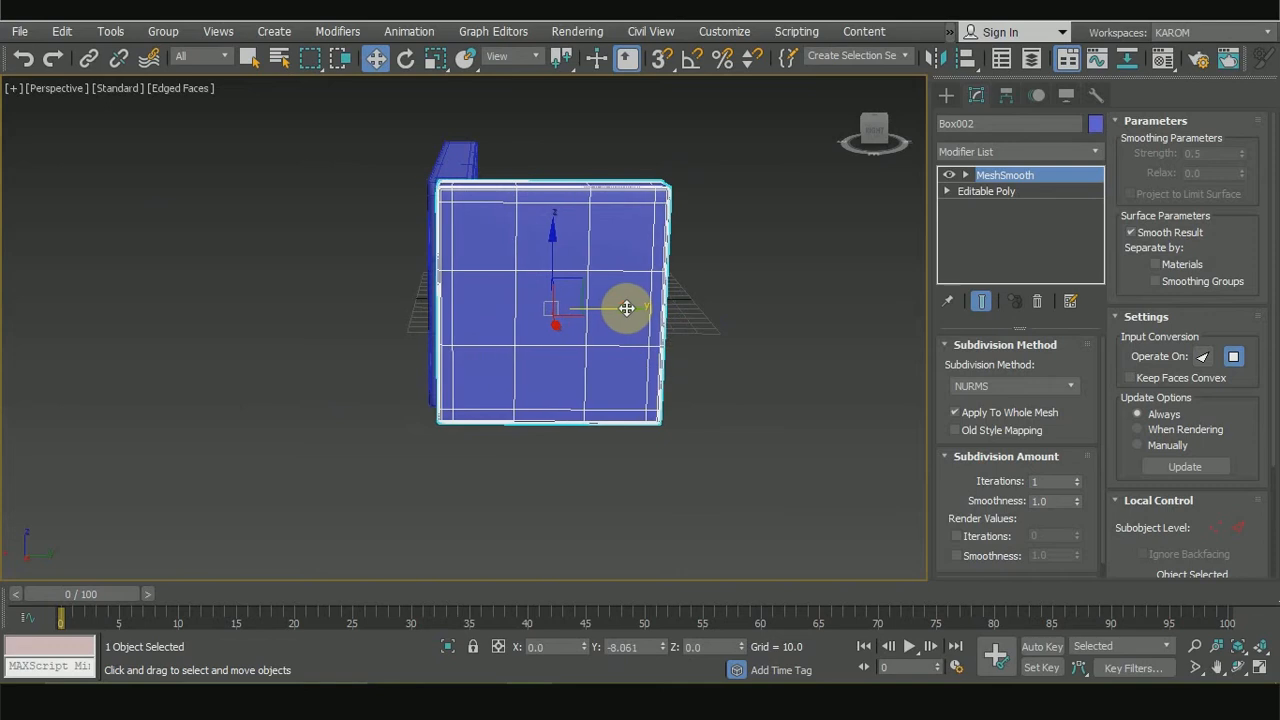
pyautogui.moveTo(864, 139); pyautogui.dragTo(873, 134)
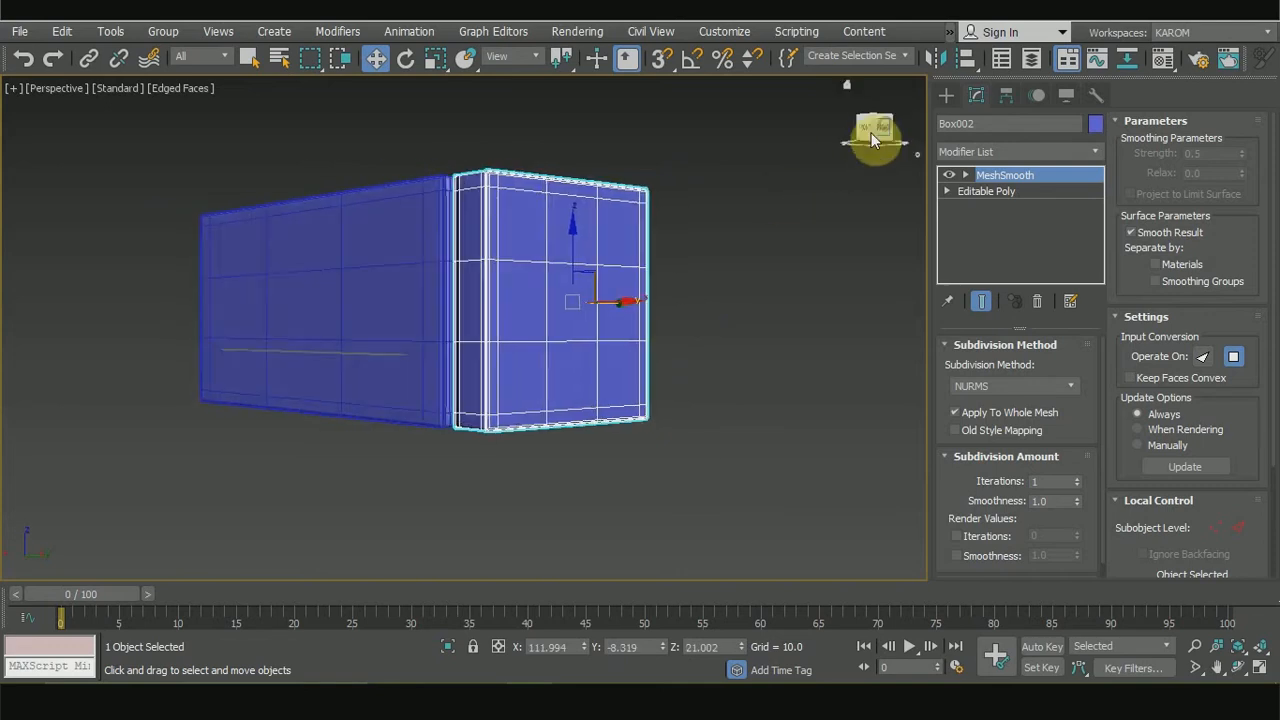
pyautogui.click(873, 134)
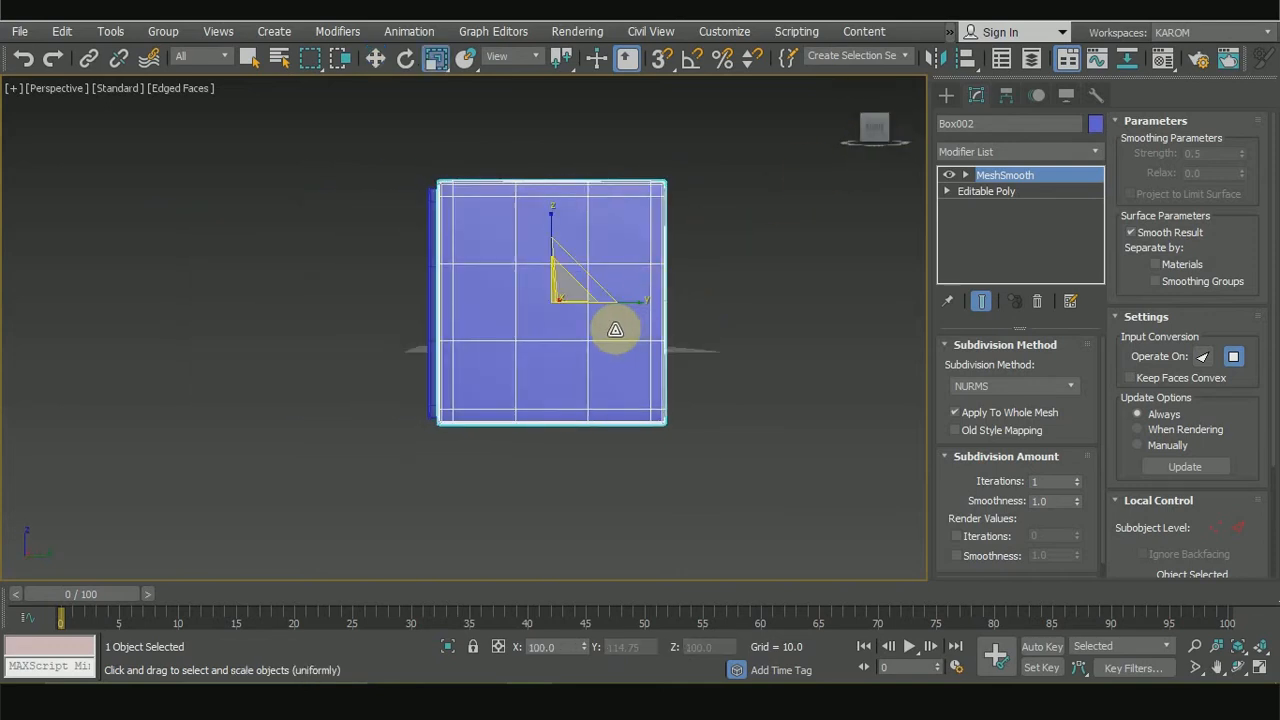
pyautogui.moveTo(630, 304)
pyautogui.mouseDown()
pyautogui.moveTo(617, 303)
pyautogui.moveTo(628, 304)
pyautogui.mouseUp()
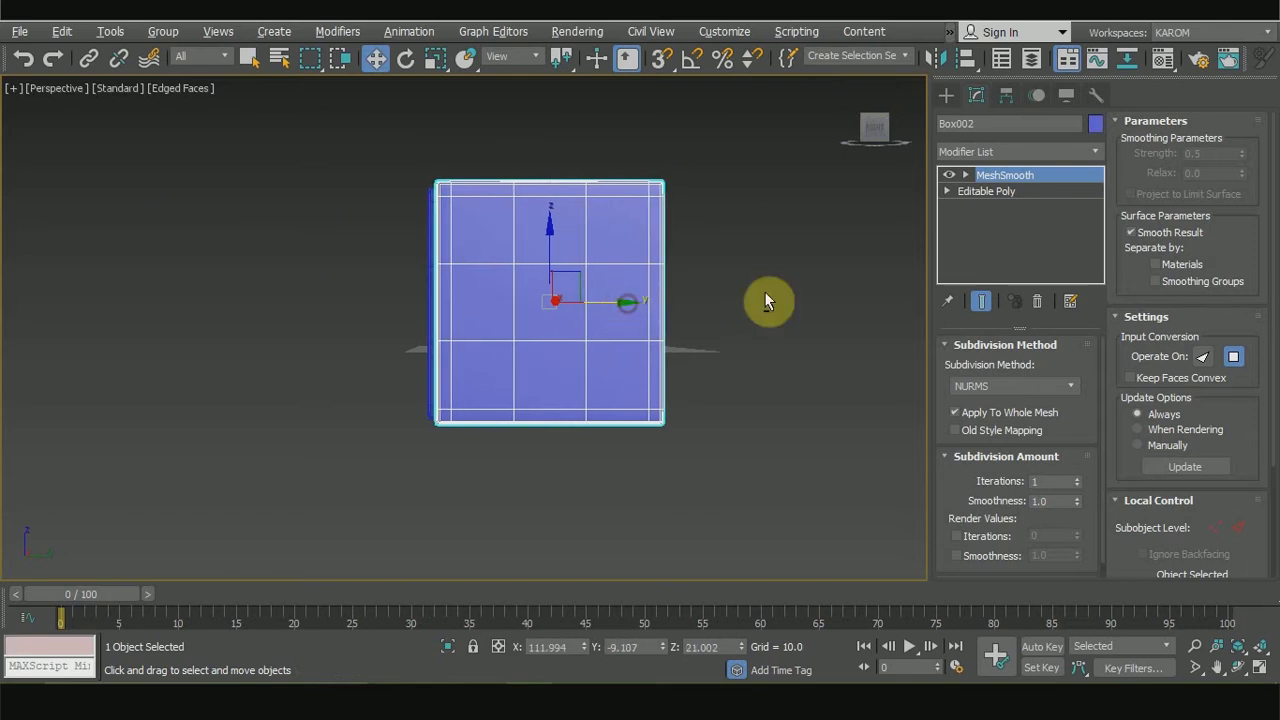
pyautogui.keyDown('alt'); pyautogui.moveTo(766, 300); pyautogui.dragTo(705, 476, button='middle'); pyautogui.keyUp('alt')
# Step: Clone the backrest panel as one copy, moved about 83.4 along Y over the seat cushions
pyautogui.click(705, 476)
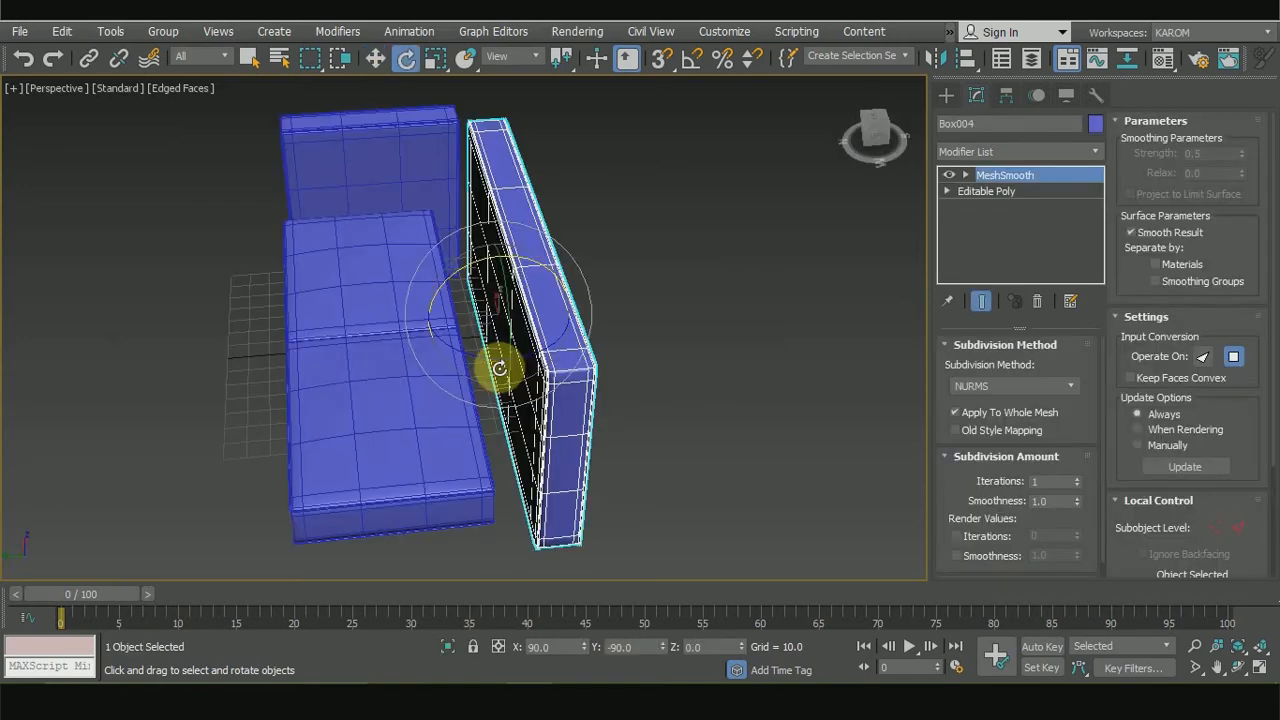
pyautogui.press('w')
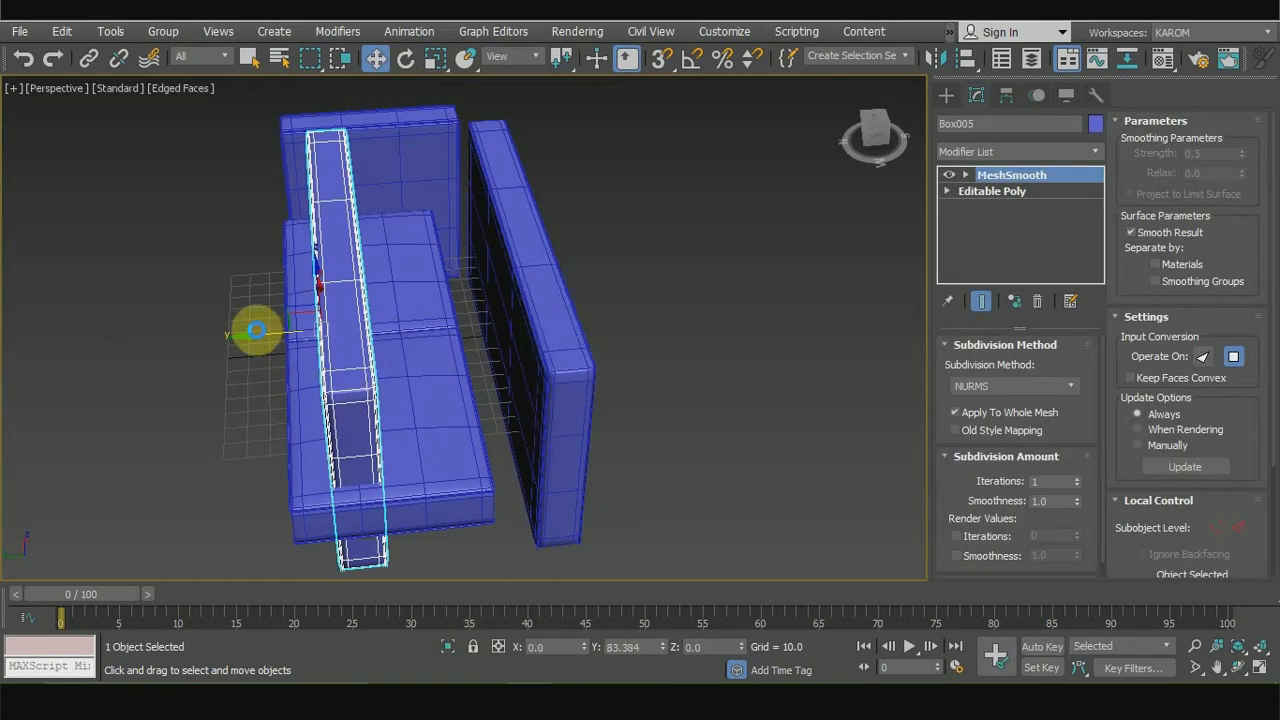
pyautogui.keyDown('shift'); pyautogui.moveTo(257, 329); pyautogui.dragTo(258, 330); pyautogui.keyUp('shift')
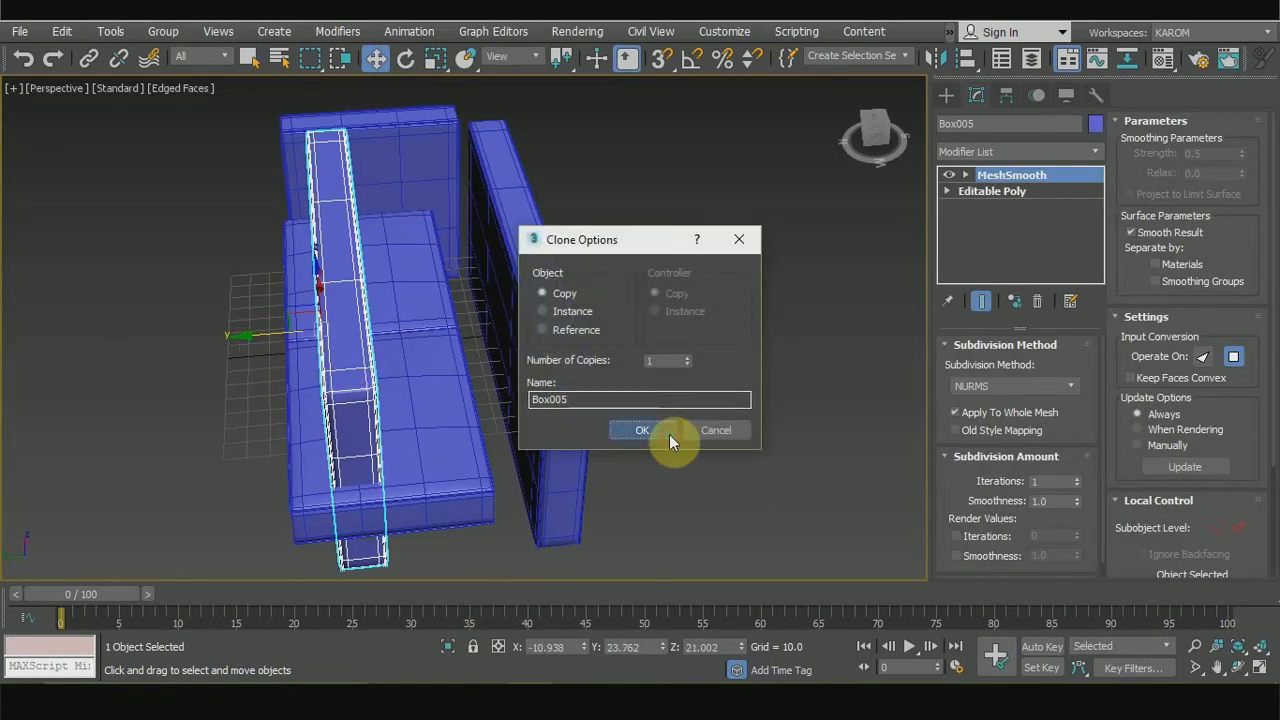
pyautogui.click(671, 434)
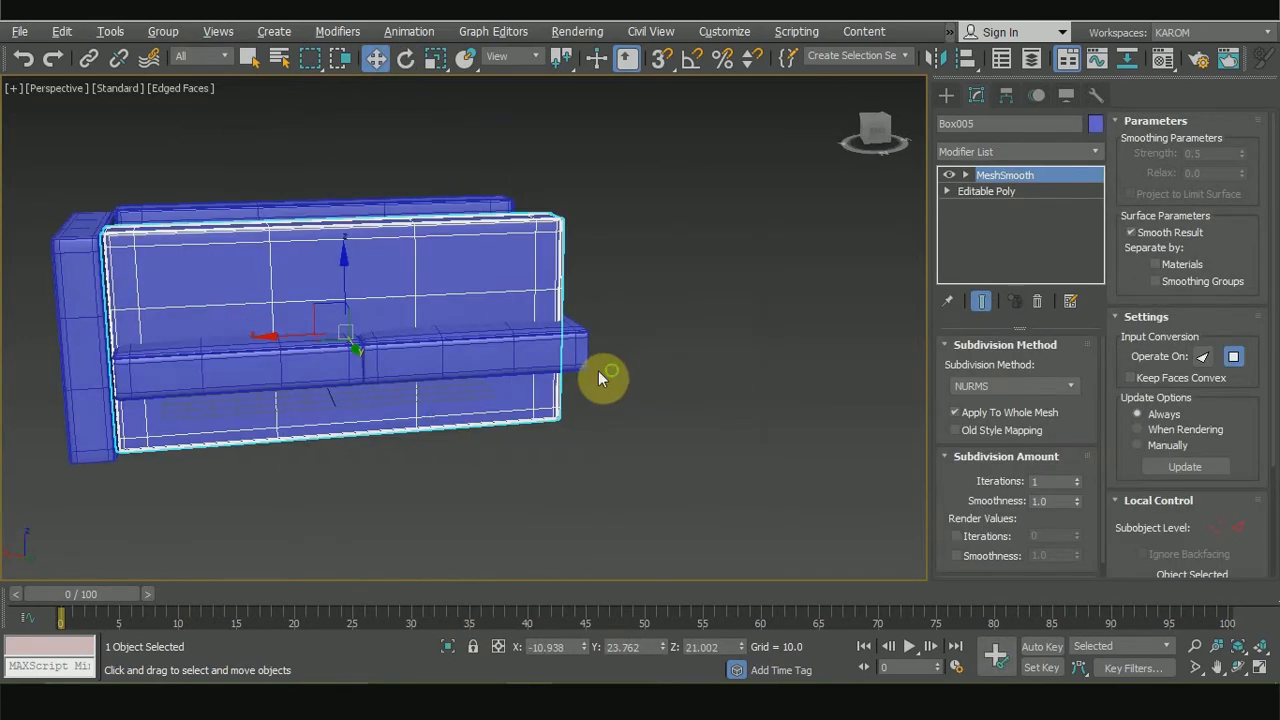
# Step: Lay the copied panel flat, lower it beneath the seat cushions as a base, and fit it under them in the Top view
pyautogui.moveTo(600, 377)
pyautogui.mouseDown()
pyautogui.moveTo(429, 377)
pyautogui.moveTo(371, 300)
pyautogui.mouseUp()
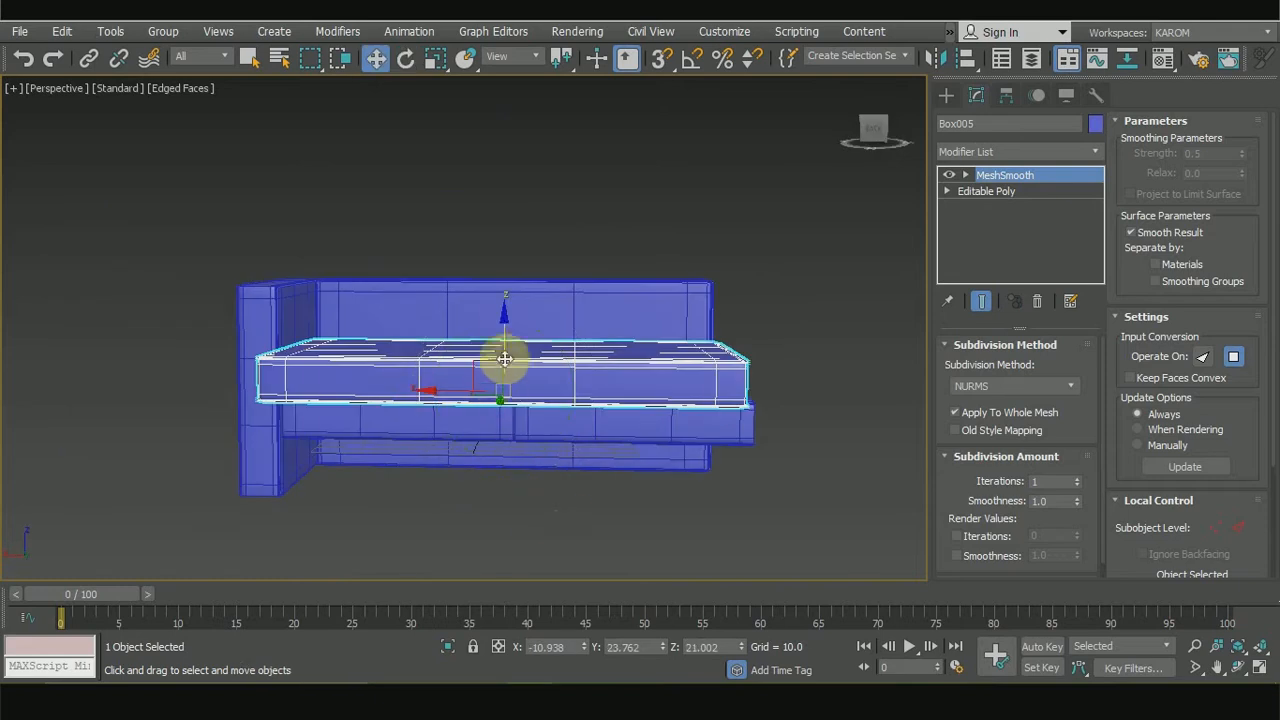
pyautogui.moveTo(505, 358)
pyautogui.mouseDown()
pyautogui.moveTo(509, 309)
pyautogui.moveTo(503, 417)
pyautogui.mouseUp()
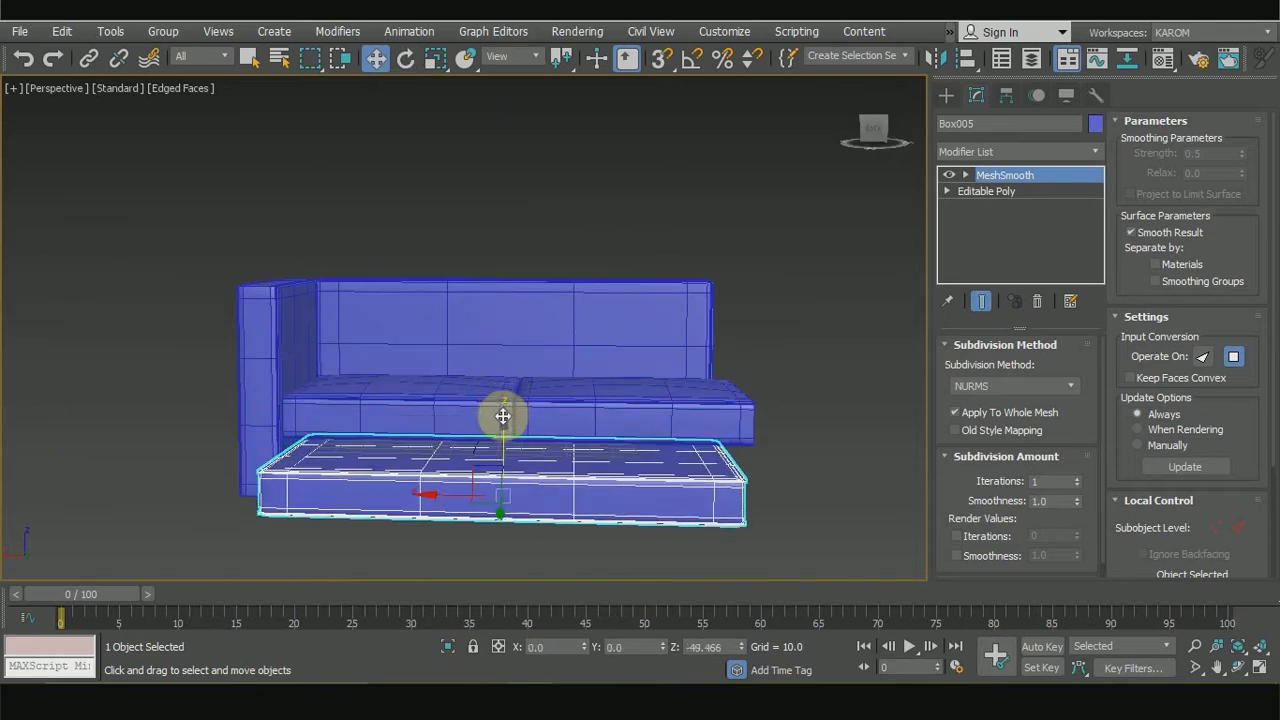
pyautogui.press('t')
pyautogui.moveTo(443, 195); pyautogui.dragTo(438, 239)
pyautogui.press('r')
pyautogui.press('w')
pyautogui.press('r')
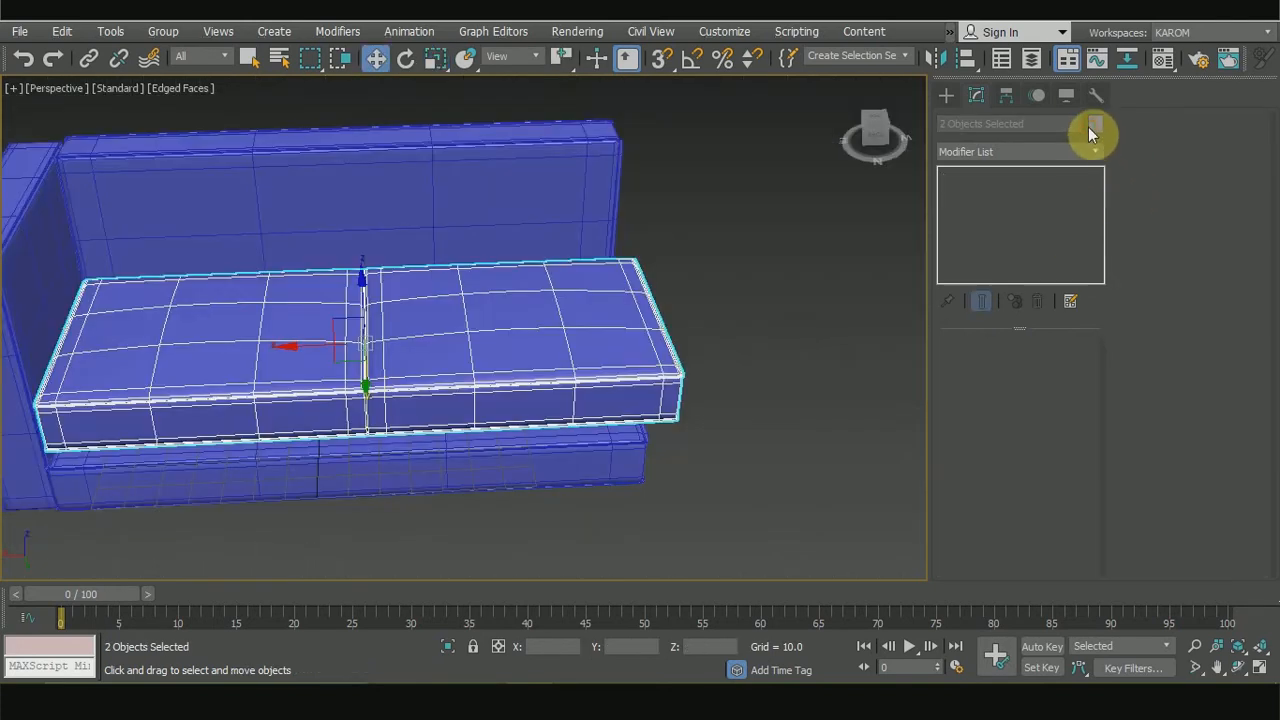
# Step: Set the object color of both seat cushions to light pink from the 3ds Max palette and deselect them
pyautogui.click(1092, 125)
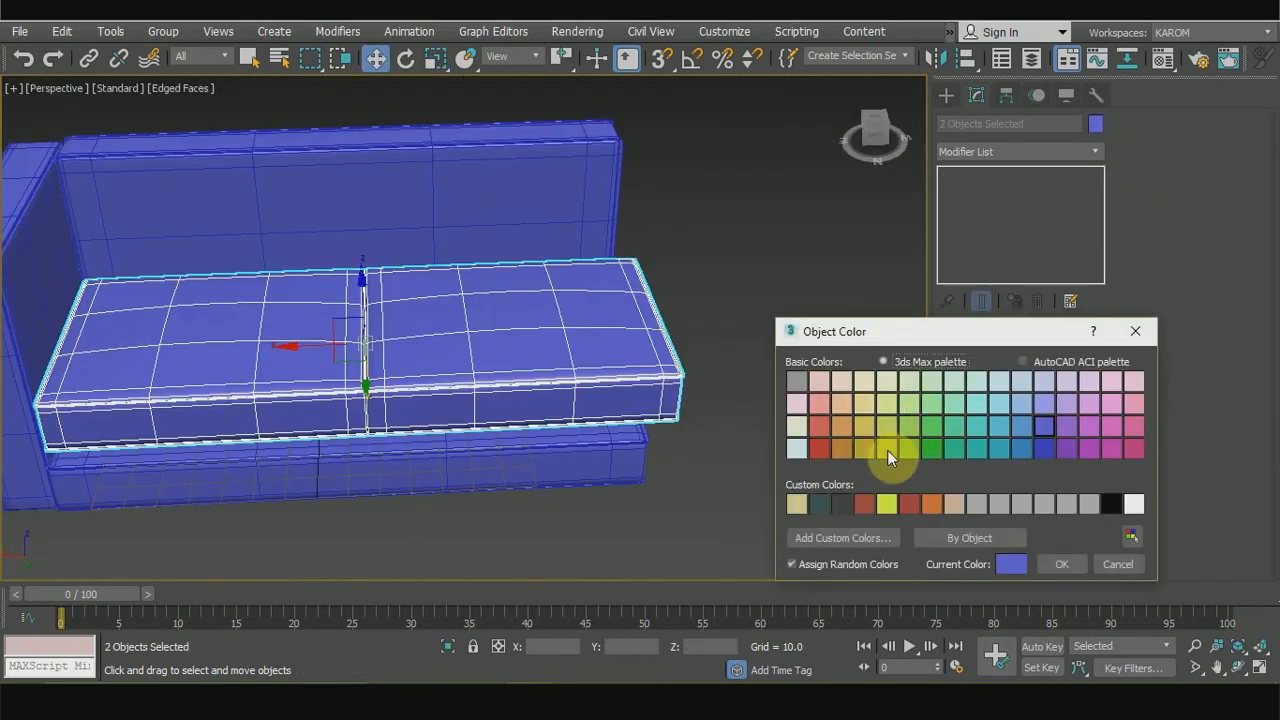
pyautogui.click(816, 379)
pyautogui.click(1058, 564)
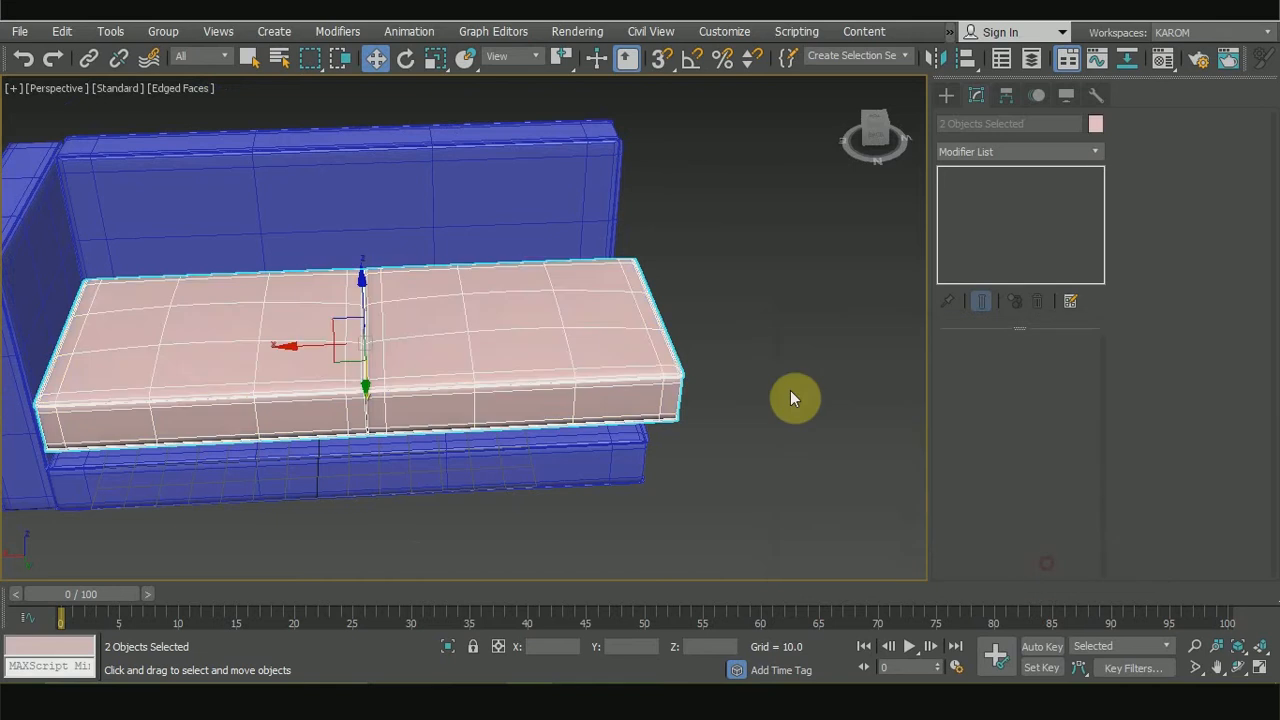
pyautogui.click(784, 350)
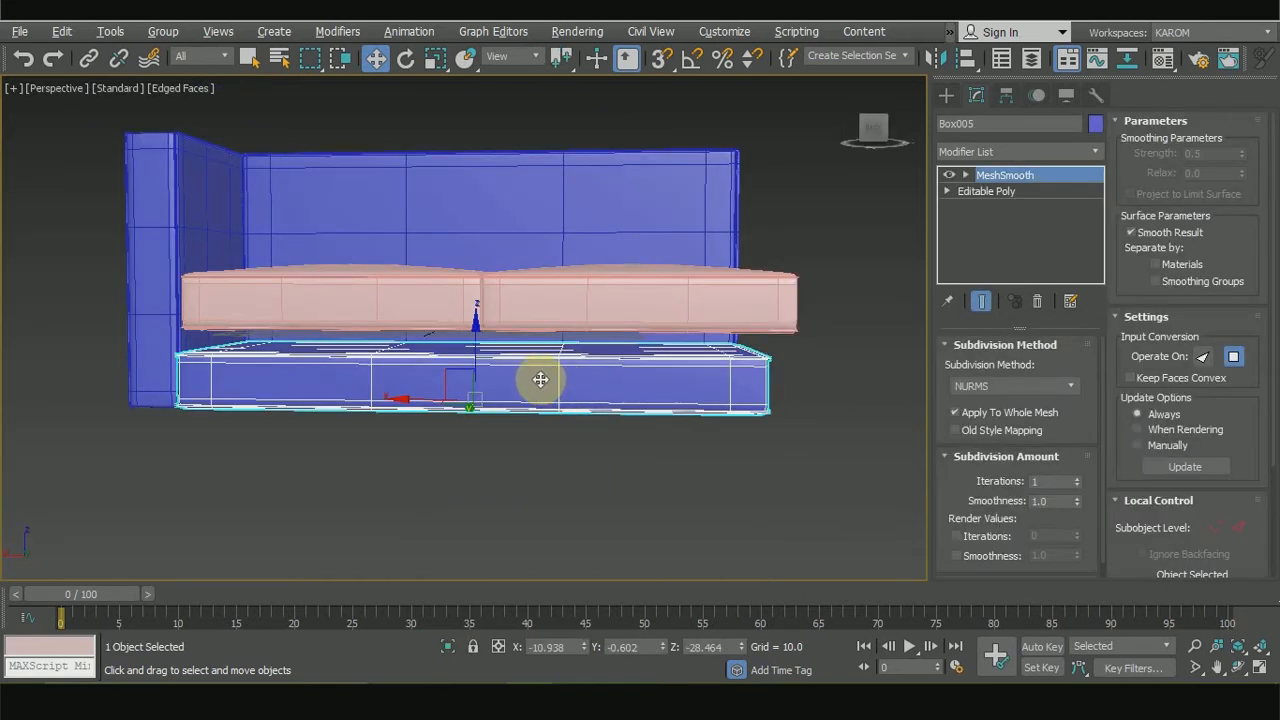
# Step: Scale the base panel up to meet the underside of the cushions and shift it along X to line up with their ends
pyautogui.moveTo(504, 362); pyautogui.dragTo(476, 302)
pyautogui.keyDown('alt'); pyautogui.moveTo(551, 449); pyautogui.dragTo(419, 400, button='middle'); pyautogui.keyUp('alt')
pyautogui.press('w')
pyautogui.moveTo(419, 400); pyautogui.dragTo(434, 471)
pyautogui.keyDown('alt'); pyautogui.moveTo(434, 471); pyautogui.dragTo(490, 485, button='middle'); pyautogui.keyUp('alt')
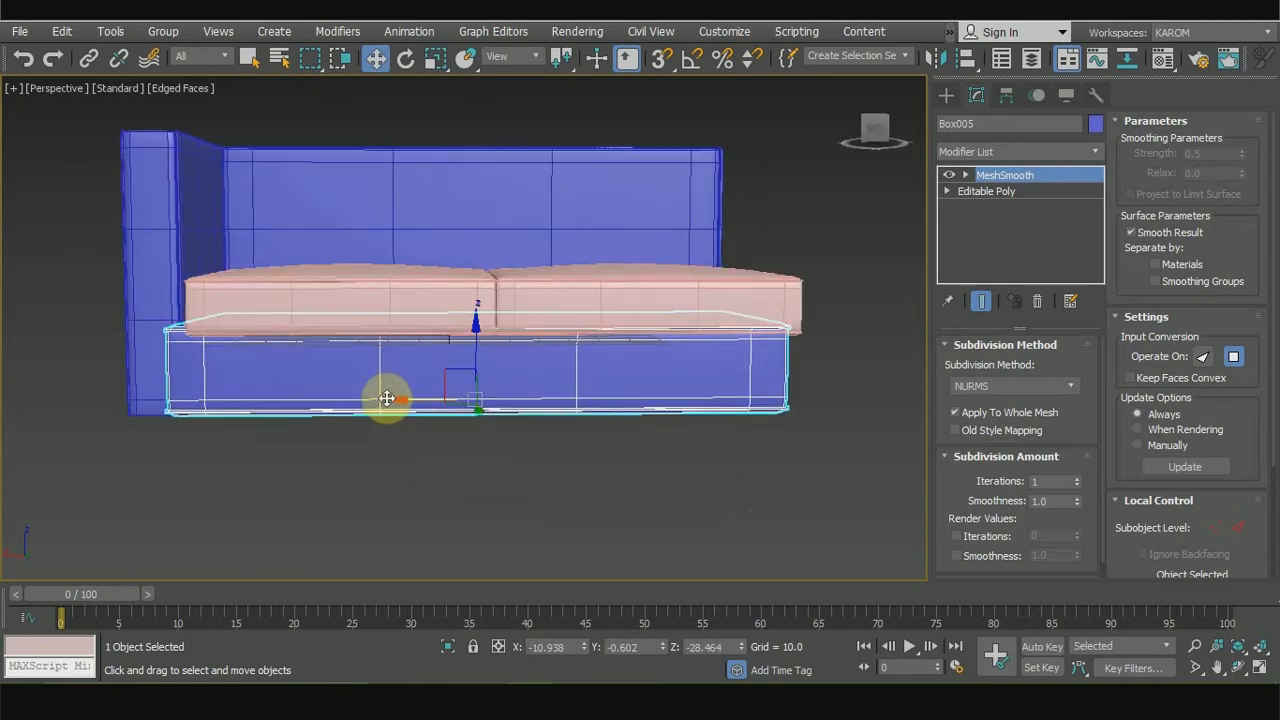
pyautogui.moveTo(390, 399); pyautogui.dragTo(391, 394)
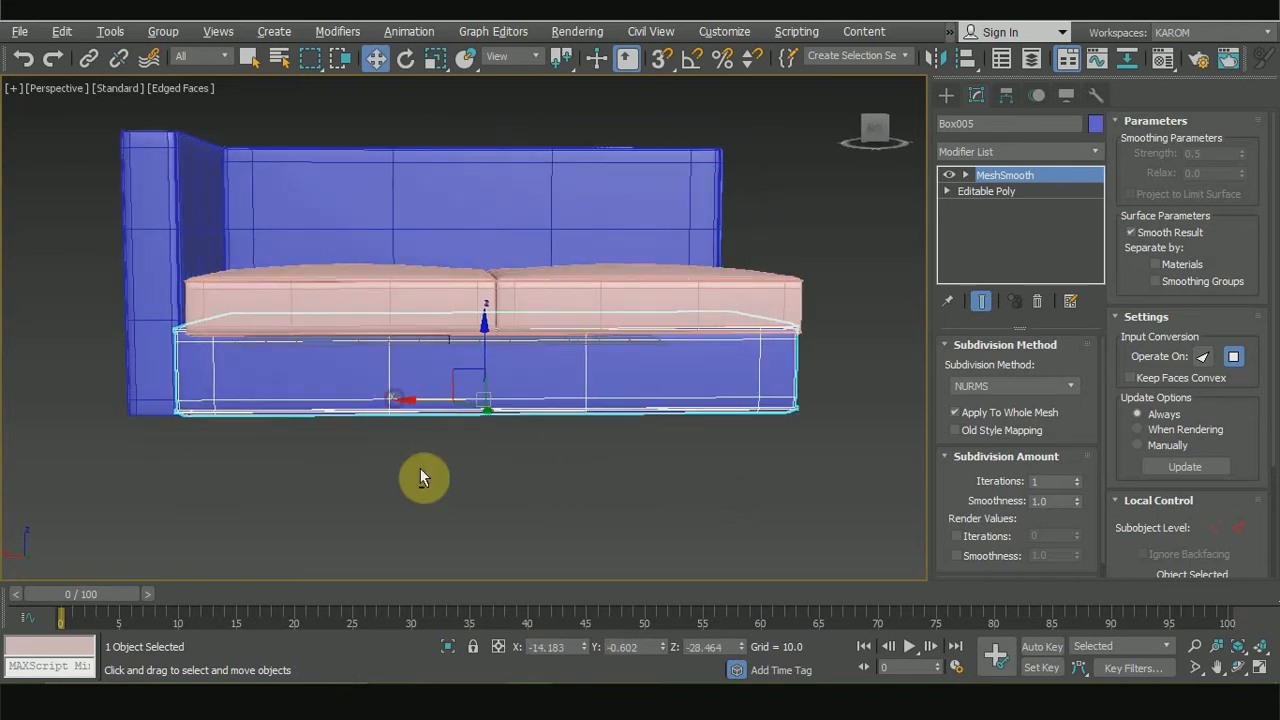
pyautogui.moveTo(423, 477)
pyautogui.keyDown('alt'); pyautogui.mouseDown(button='middle')
pyautogui.moveTo(470, 495)
pyautogui.moveTo(434, 477)
pyautogui.mouseUp(button='middle'); pyautogui.keyUp('alt')
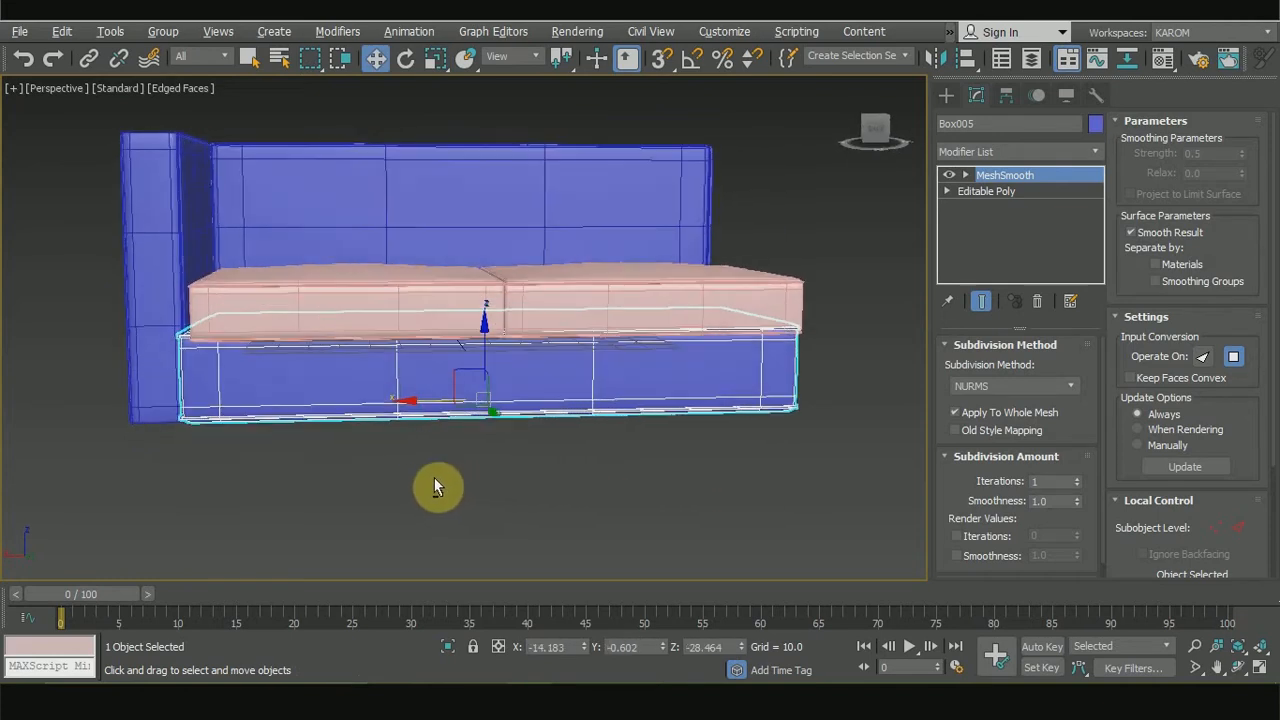
pyautogui.moveTo(421, 412); pyautogui.dragTo(414, 399)
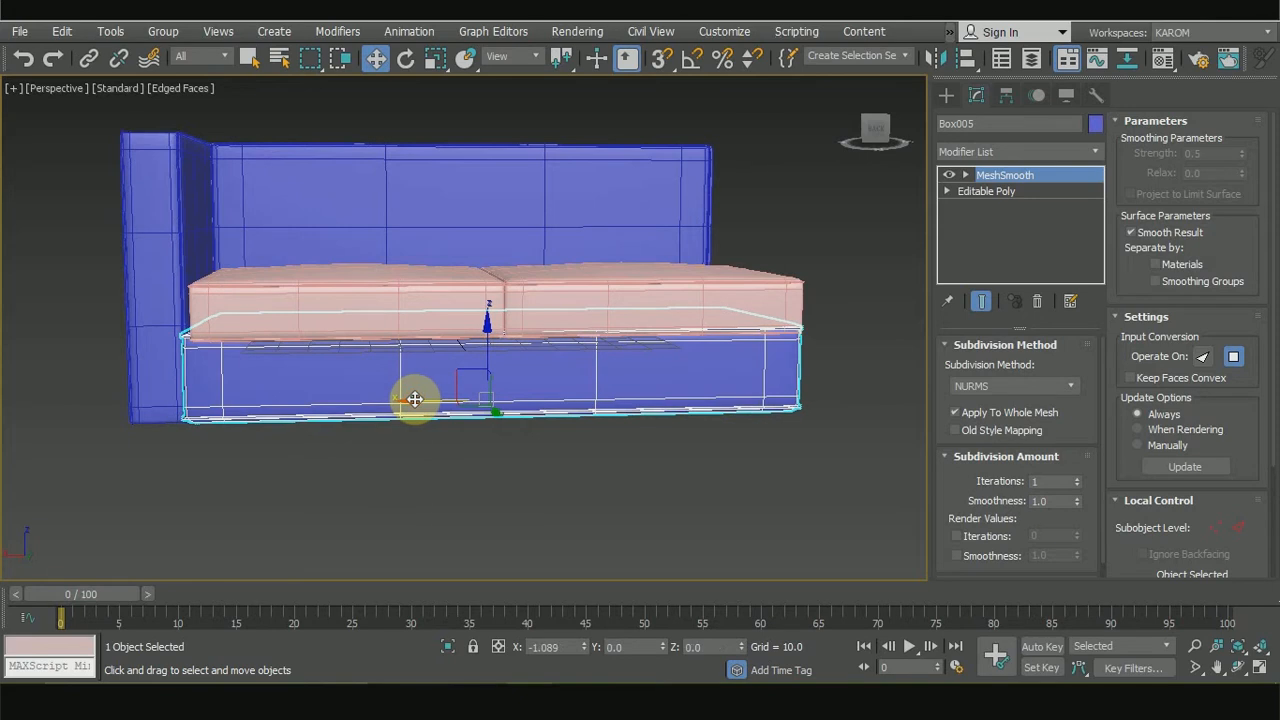
# Step: Lengthen the backrest panel slightly along X and shift it about -3 along X to match the far end of the seat
pyautogui.keyDown('alt'); pyautogui.moveTo(414, 399); pyautogui.dragTo(826, 408, button='middle'); pyautogui.keyUp('alt')
pyautogui.click(826, 408)
pyautogui.click(686, 204)
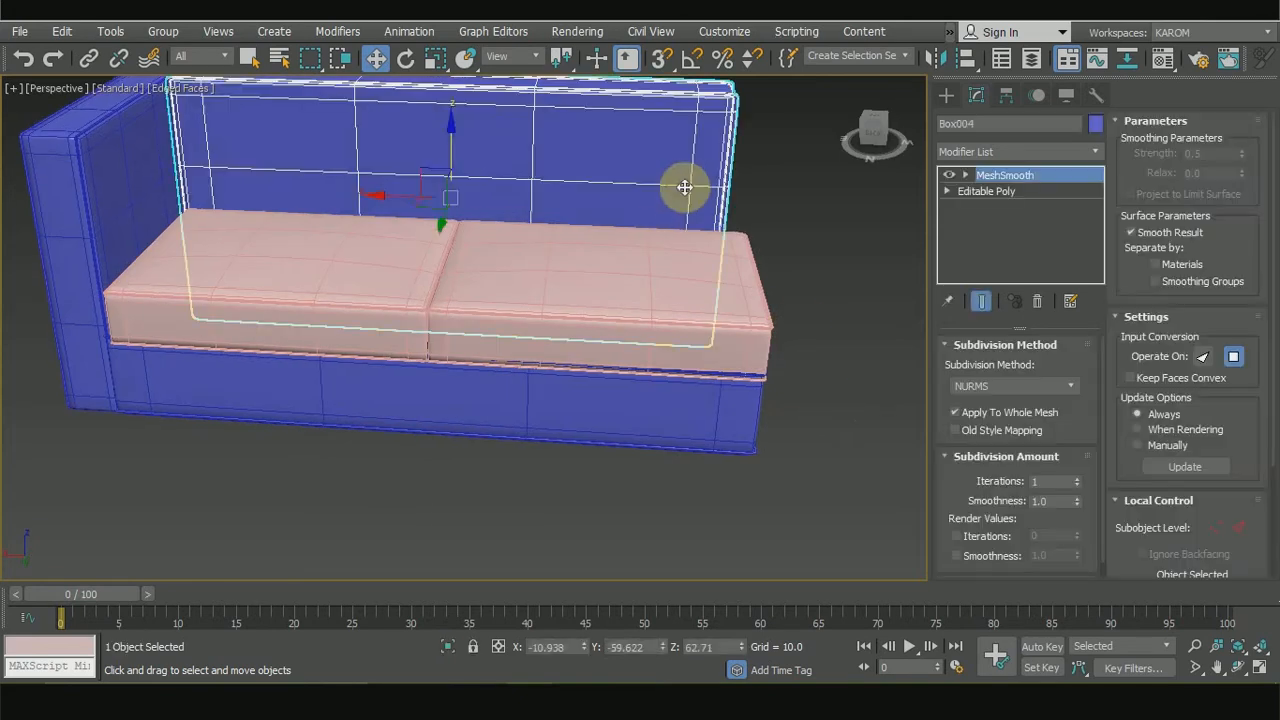
pyautogui.press('r')
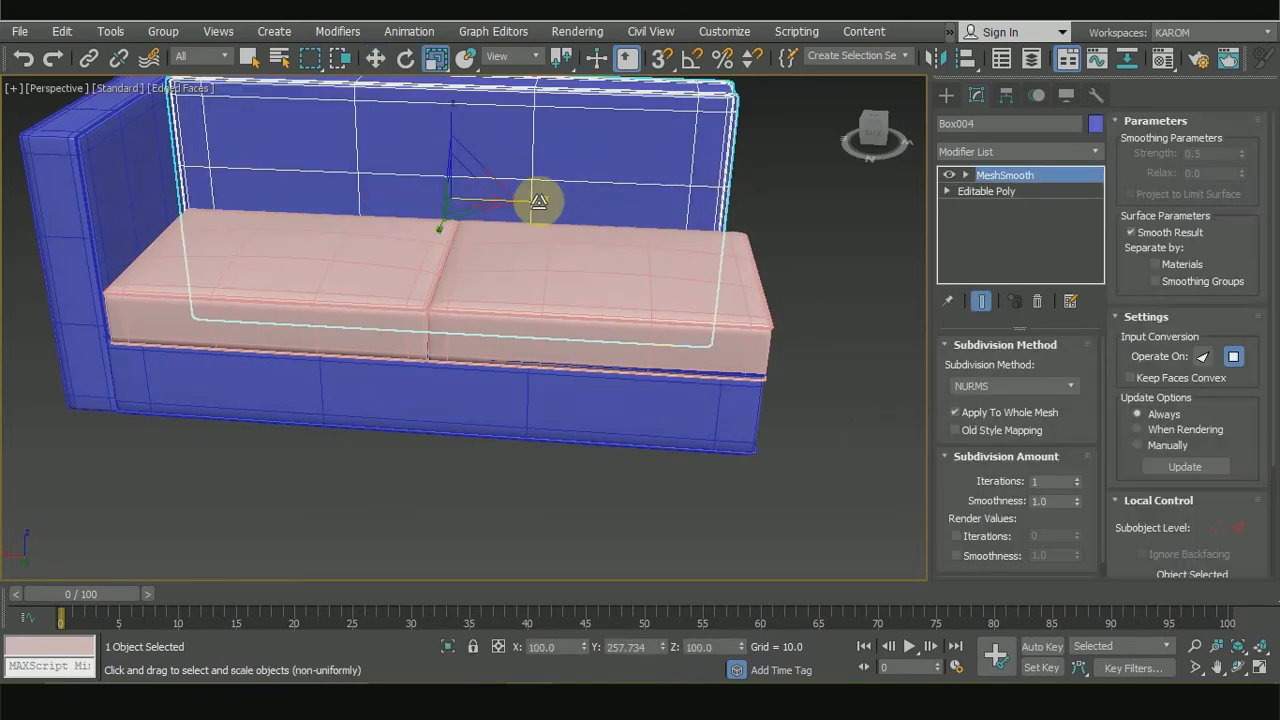
pyautogui.moveTo(540, 202); pyautogui.dragTo(382, 197)
pyautogui.press('w')
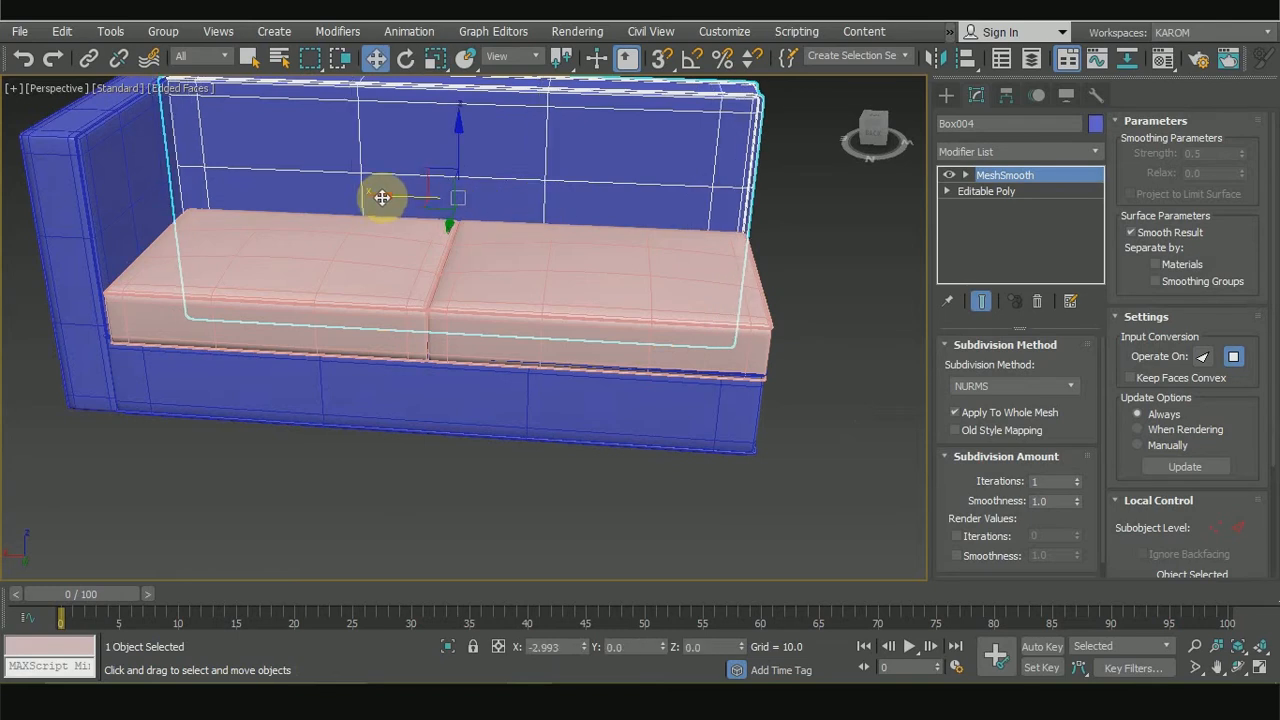
# Step: Clone the armrest panel about -234.9 along X to the opposite end of the sofa
pyautogui.scroll(-3, 410, 198)
pyautogui.click(221, 196)
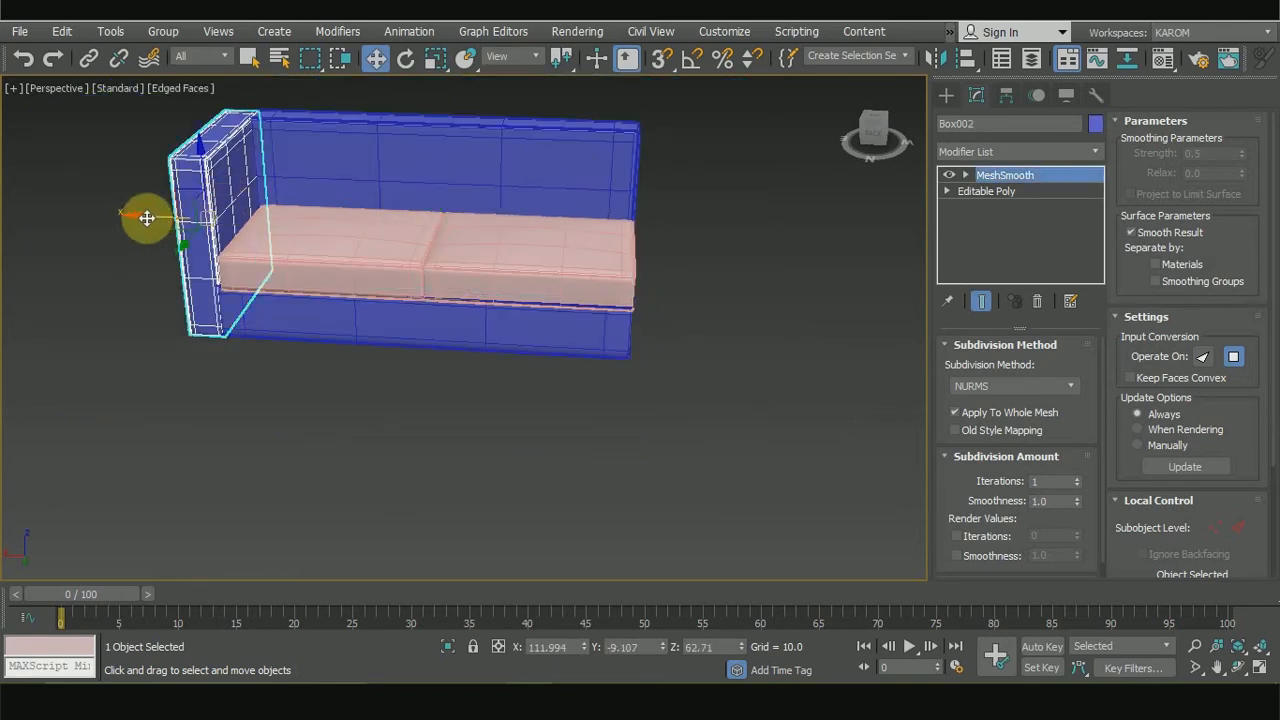
pyautogui.keyDown('shift'); pyautogui.moveTo(165, 218); pyautogui.dragTo(572, 244); pyautogui.keyUp('shift')
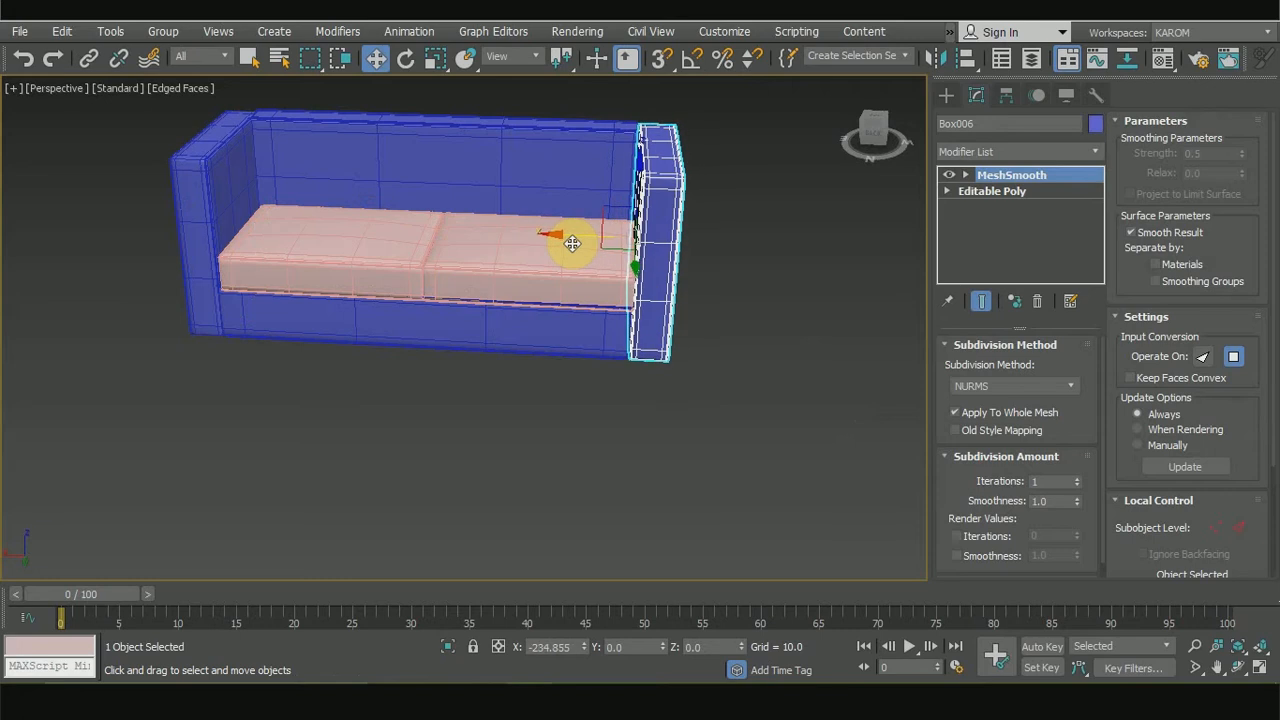
pyautogui.keyDown('alt'); pyautogui.moveTo(572, 244); pyautogui.dragTo(266, 471, button='middle'); pyautogui.keyUp('alt')
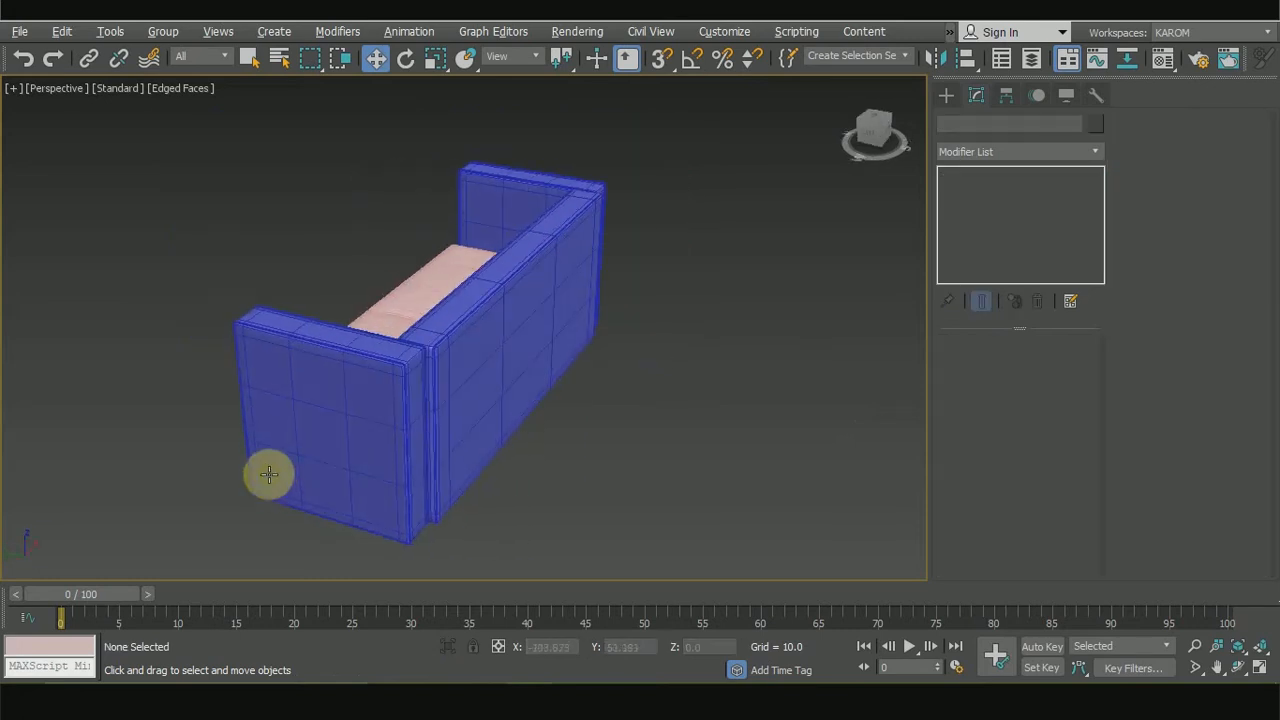
# Step: Tilt the sofa's backrest panel slightly backwards and check its position against the seat and armrests
pyautogui.click(497, 346)
pyautogui.press('e')
pyautogui.keyDown('alt'); pyautogui.moveTo(686, 409); pyautogui.dragTo(563, 449, button='middle'); pyautogui.keyUp('alt')
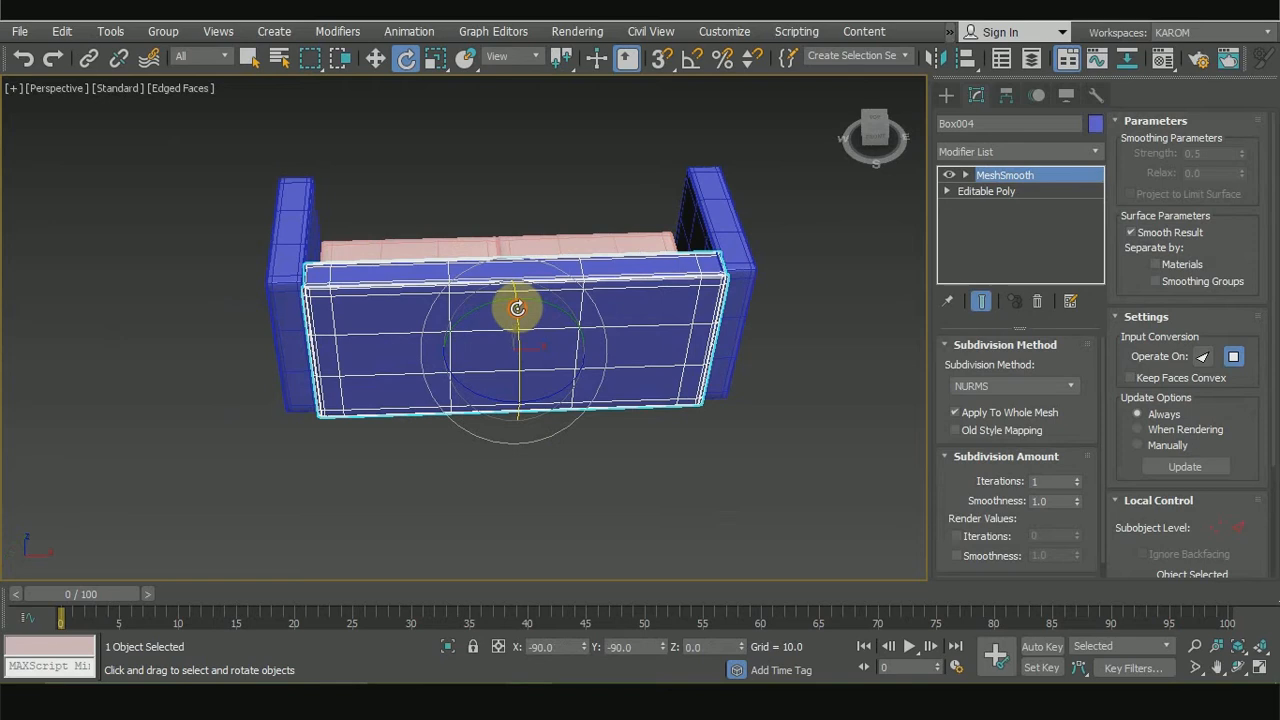
pyautogui.moveTo(520, 306); pyautogui.dragTo(513, 322)
pyautogui.press('w')
pyautogui.keyDown('alt'); pyautogui.moveTo(513, 322); pyautogui.dragTo(450, 344, button='middle'); pyautogui.keyUp('alt')
pyautogui.moveTo(450, 344); pyautogui.dragTo(449, 343)
pyautogui.hotkey('shift', 'z')
# Step: Stretch the backrest panel's height to about 104.4% and raise it slightly along Z
pyautogui.press('r')
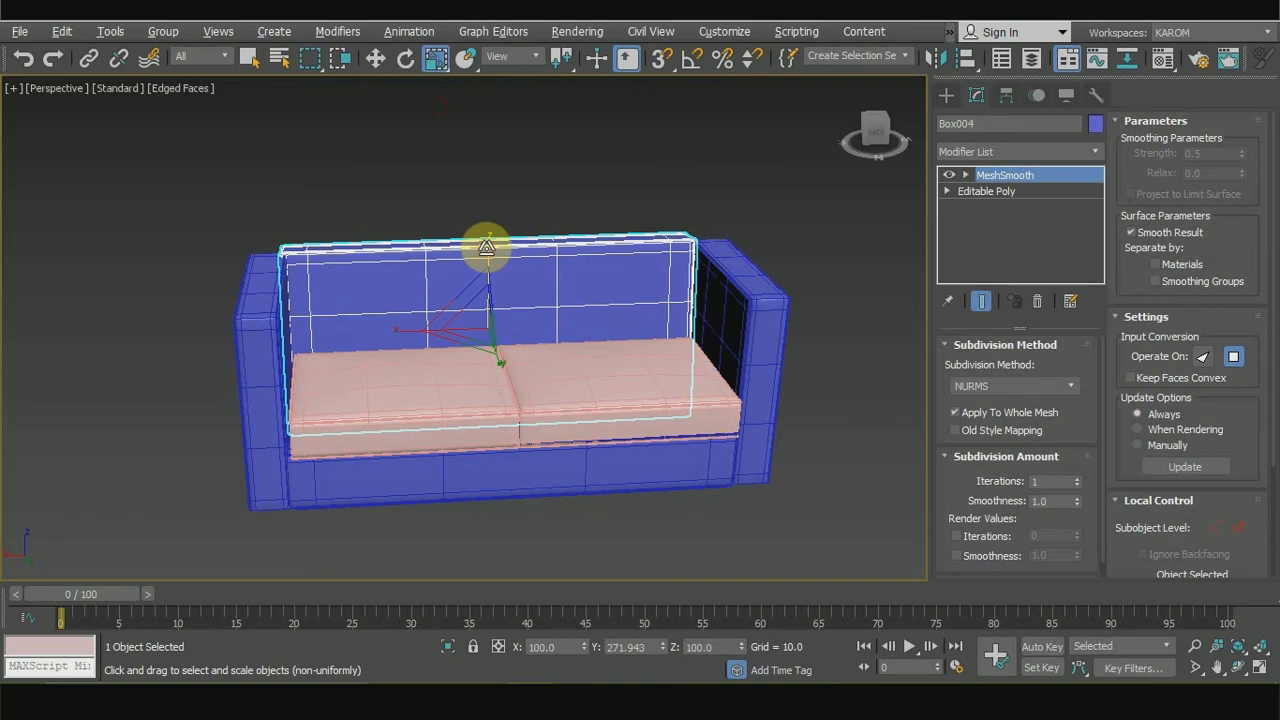
pyautogui.moveTo(486, 249); pyautogui.dragTo(487, 238)
pyautogui.moveTo(434, 60); pyautogui.dragTo(435, 94)
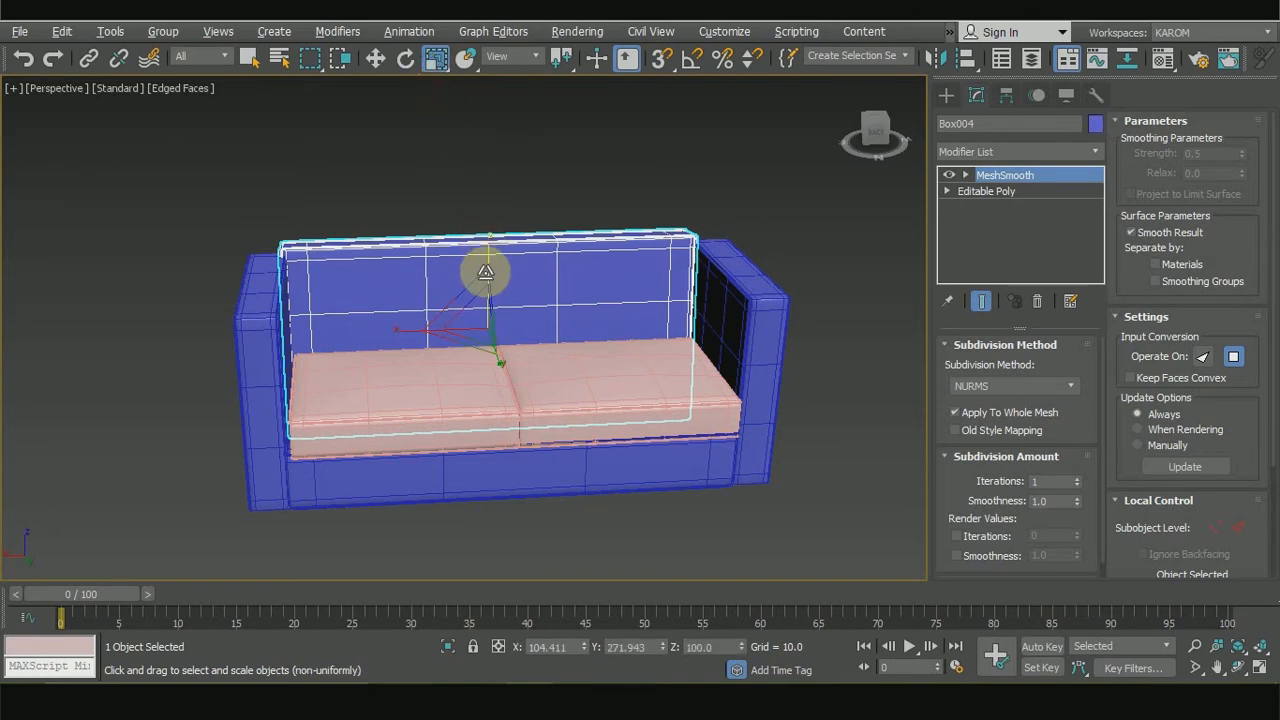
pyautogui.press('w')
pyautogui.moveTo(489, 261); pyautogui.dragTo(491, 257)
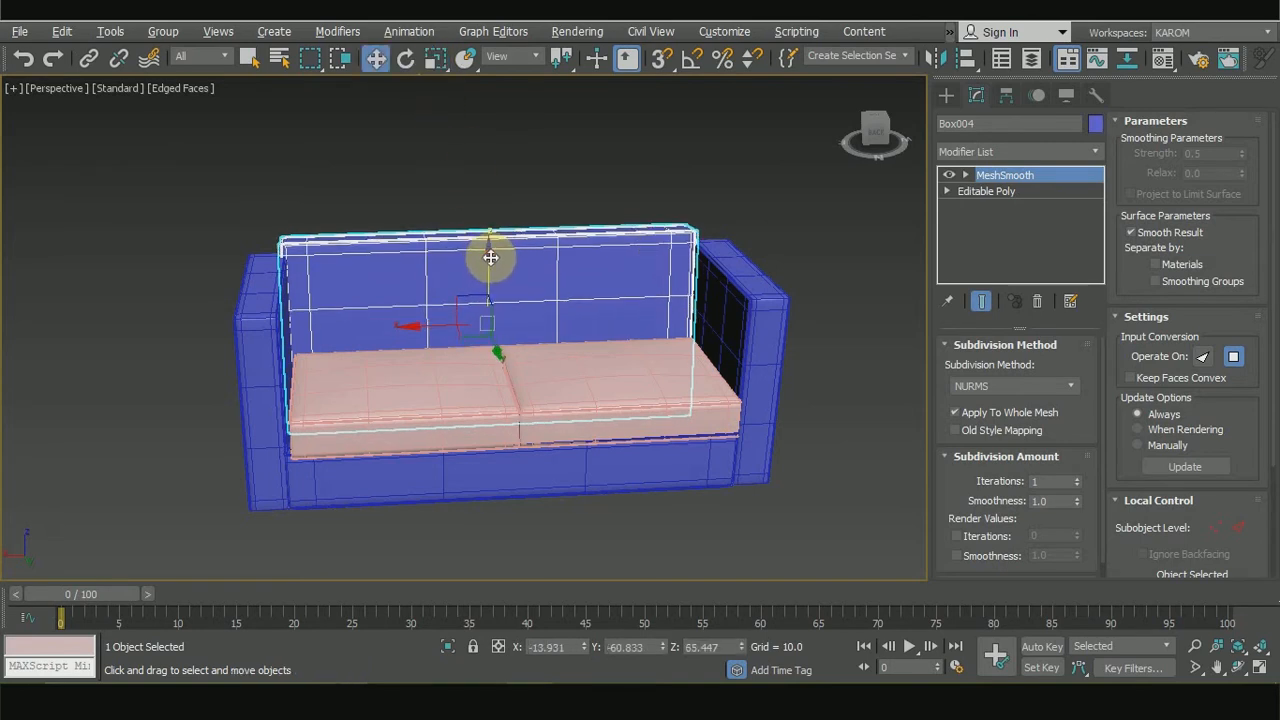
# Step: Add an Edit Poly modifier to the backrest panel, above its MeshSmooth
pyautogui.press('f')
pyautogui.press('p')
pyautogui.click(501, 399)
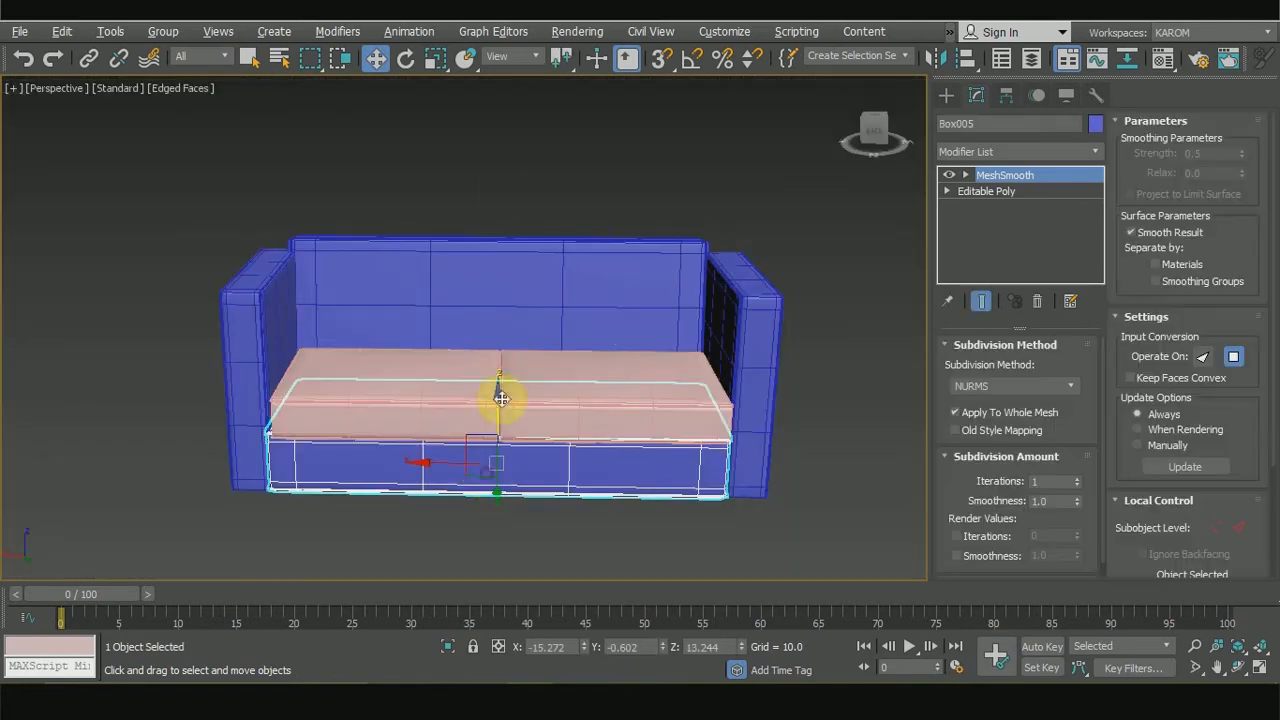
pyautogui.click(506, 300)
pyautogui.click(1015, 151)
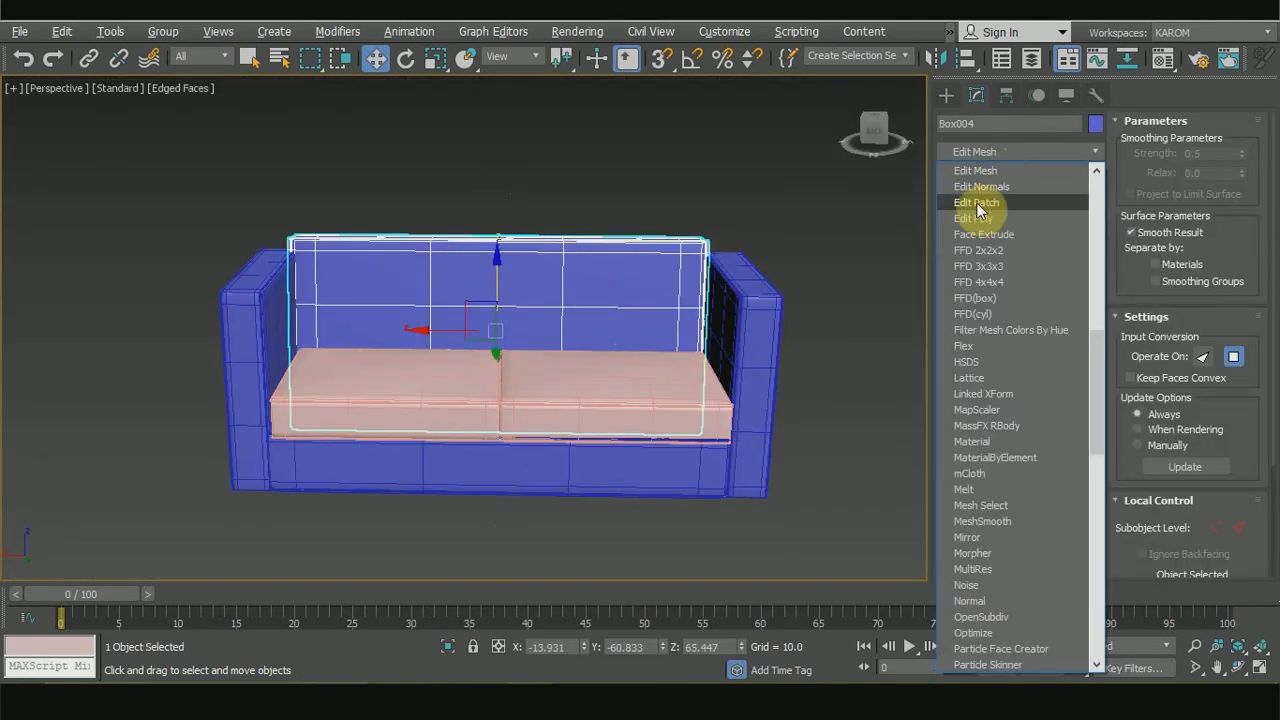
pyautogui.click(979, 218)
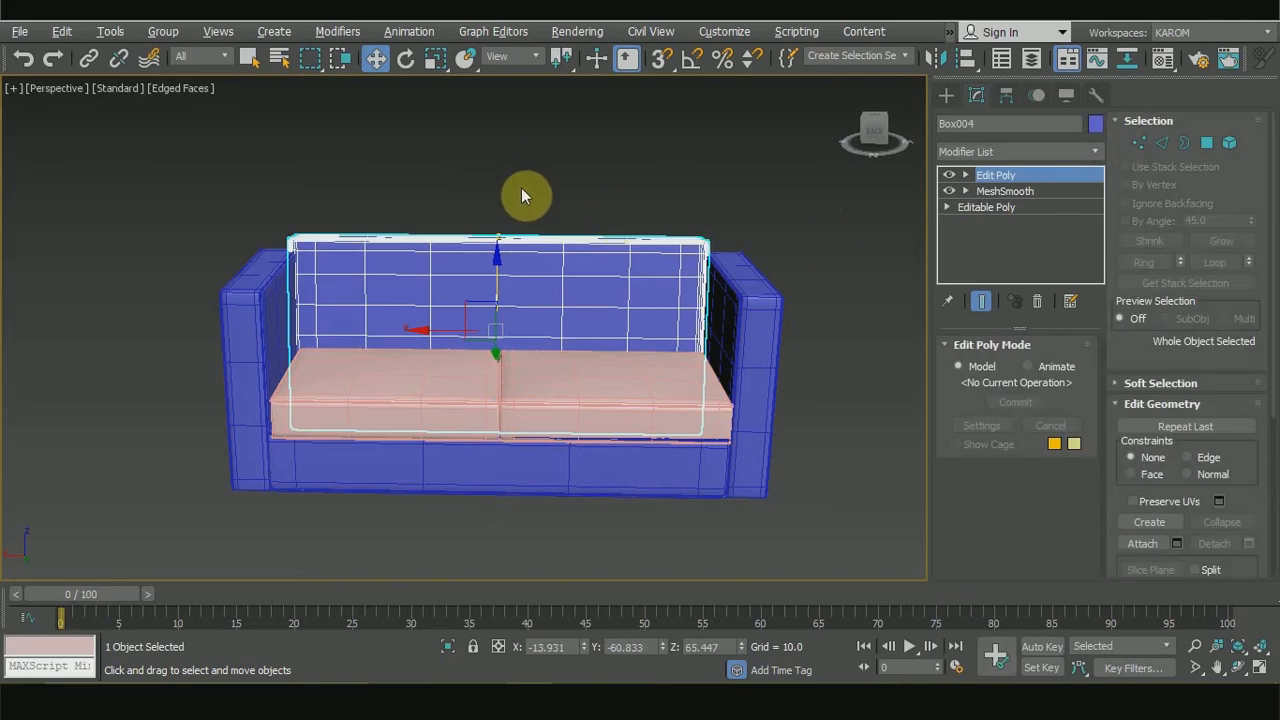
pyautogui.moveTo(512, 186); pyautogui.dragTo(514, 402)
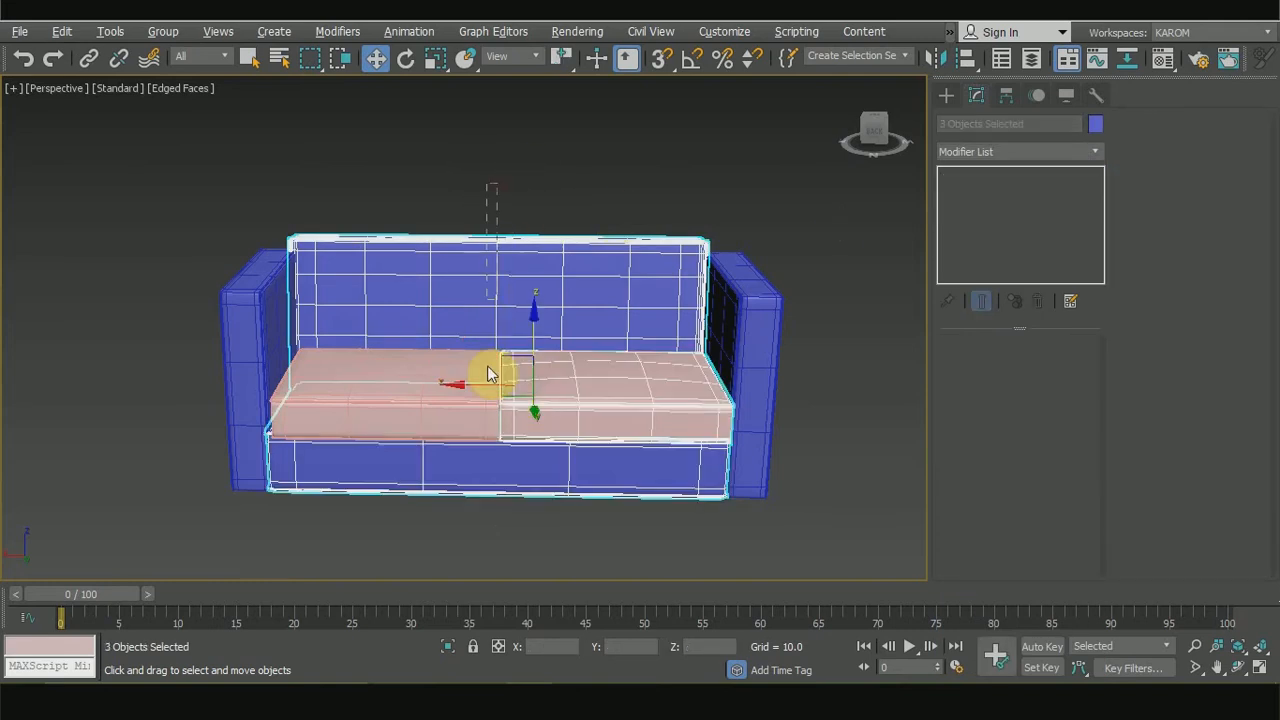
pyautogui.click(525, 238)
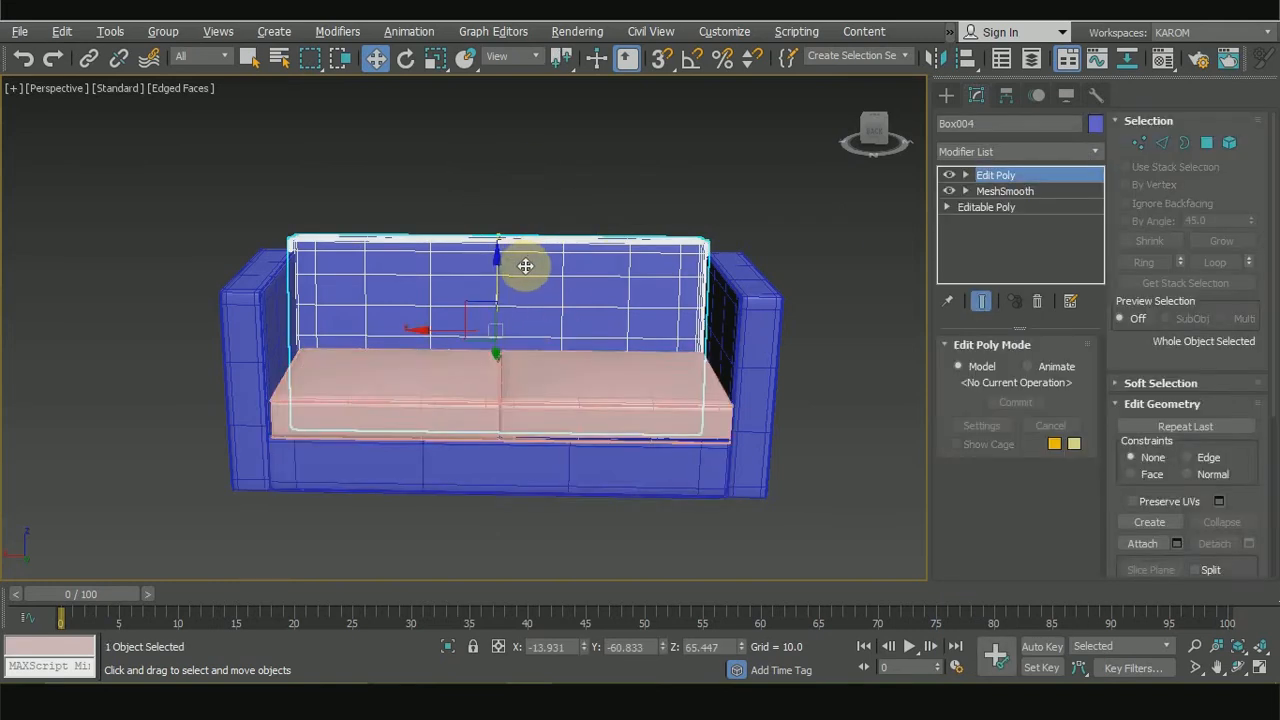
# Step: Select the backrest's mesh at element level and raise it to about Z 115.7, clear of the seat cushions
pyautogui.scroll(3, 525, 265)
pyautogui.click(1229, 143)
pyautogui.click(509, 316)
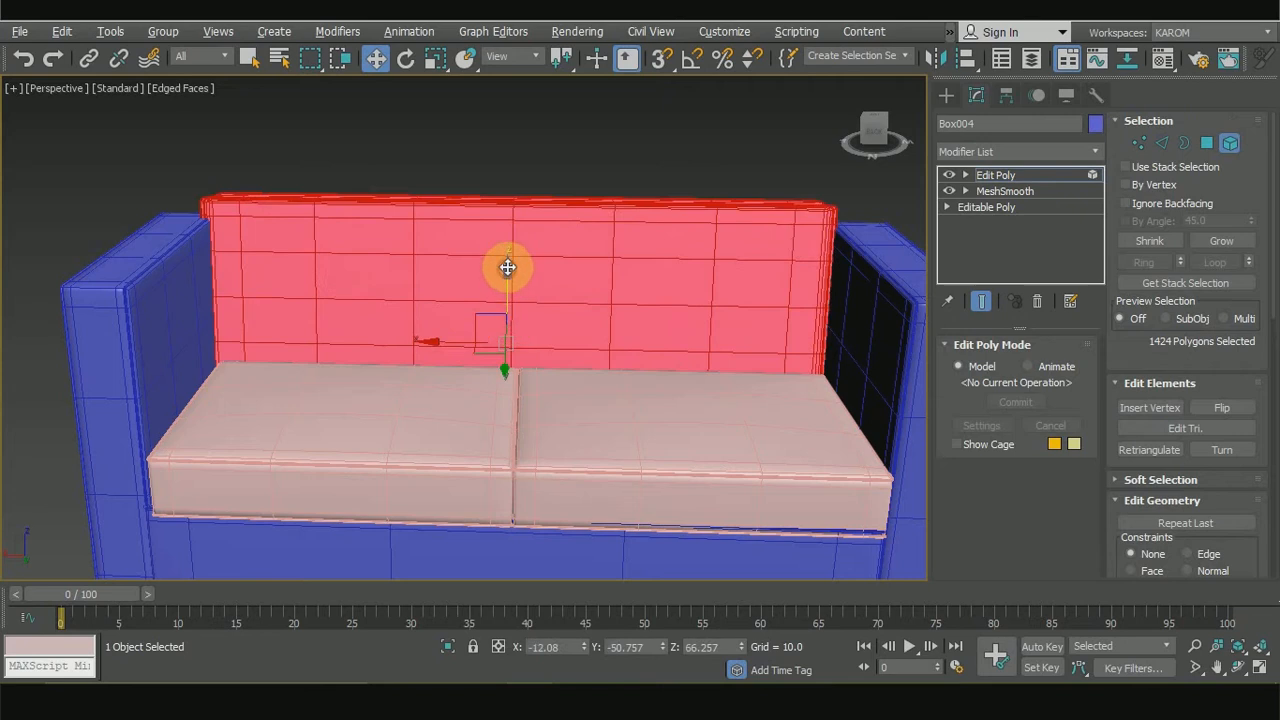
pyautogui.moveTo(508, 267); pyautogui.dragTo(521, 125)
pyautogui.scroll(-3, 521, 125)
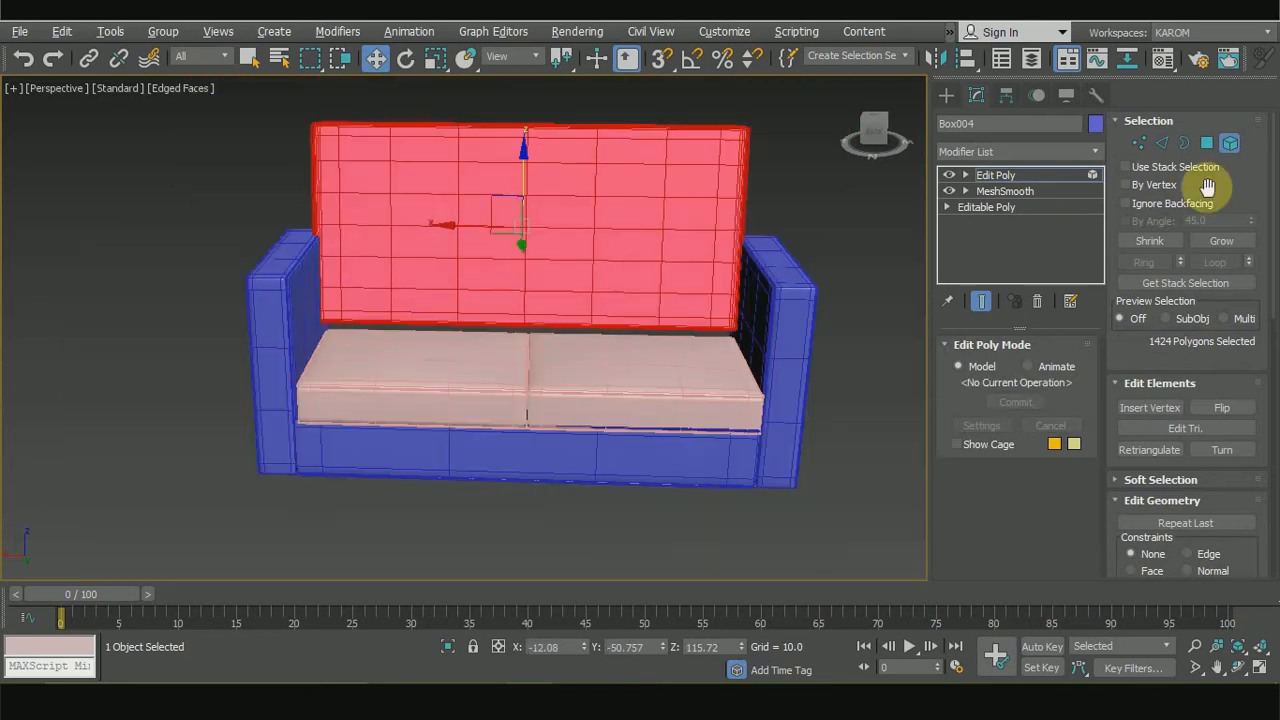
# Step: Chamfer the vertical run of centre edges on the backrest's front face by 0.336 with one segment
pyautogui.click(1161, 144)
pyautogui.click(524, 130)
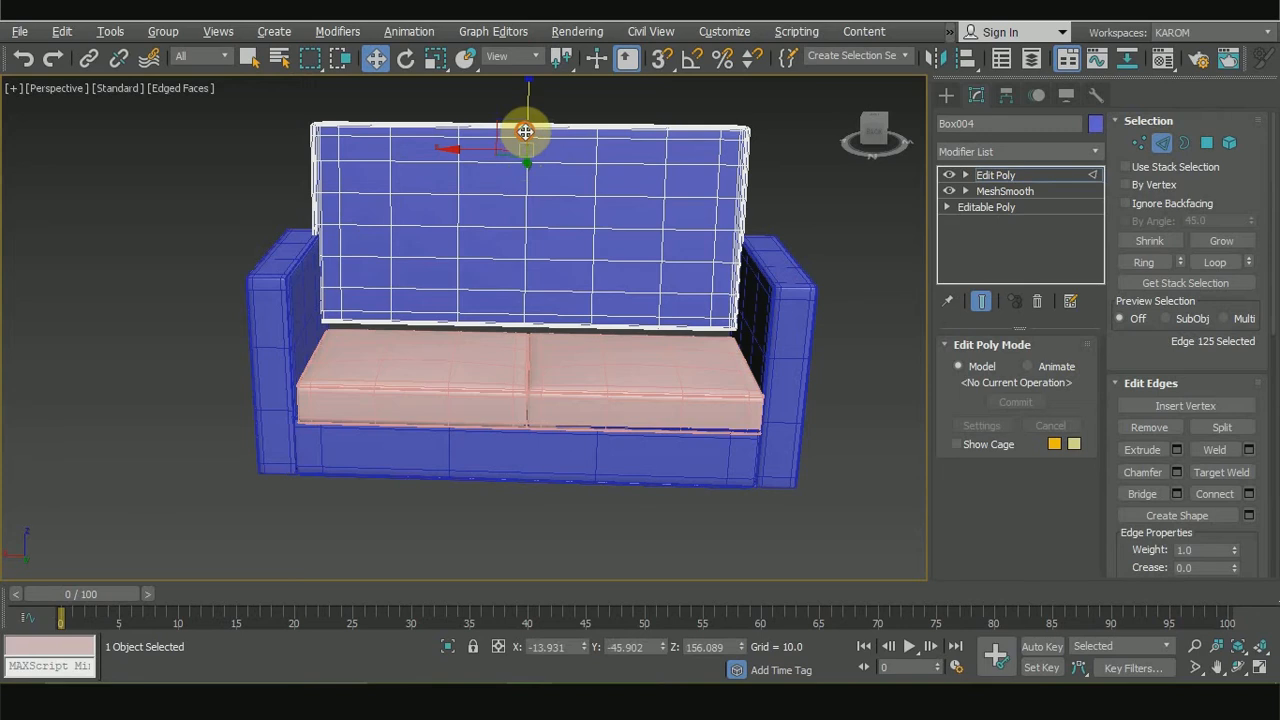
pyautogui.keyDown('ctrl'); pyautogui.click(523, 208); pyautogui.keyUp('ctrl')
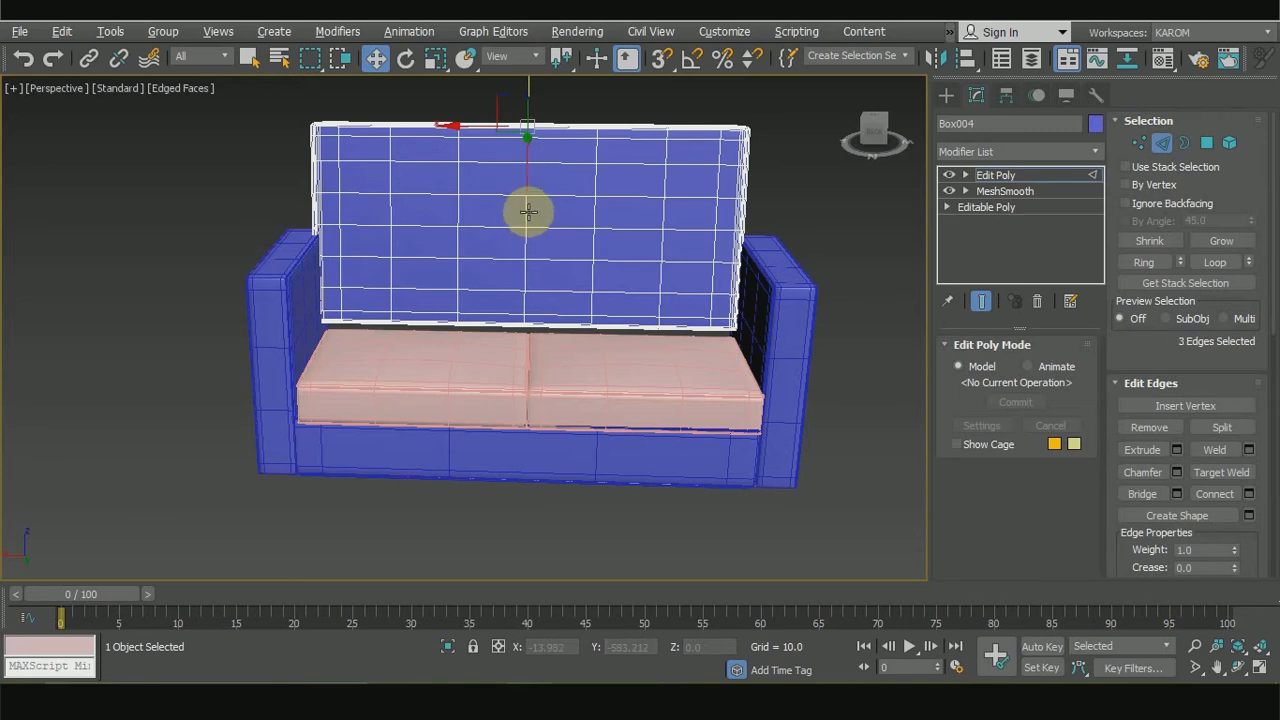
pyautogui.keyDown('ctrl'); pyautogui.click(526, 240); pyautogui.keyUp('ctrl')
pyautogui.keyDown('ctrl'); pyautogui.click(526, 277); pyautogui.keyUp('ctrl')
pyautogui.keyDown('ctrl'); pyautogui.click(526, 302); pyautogui.keyUp('ctrl')
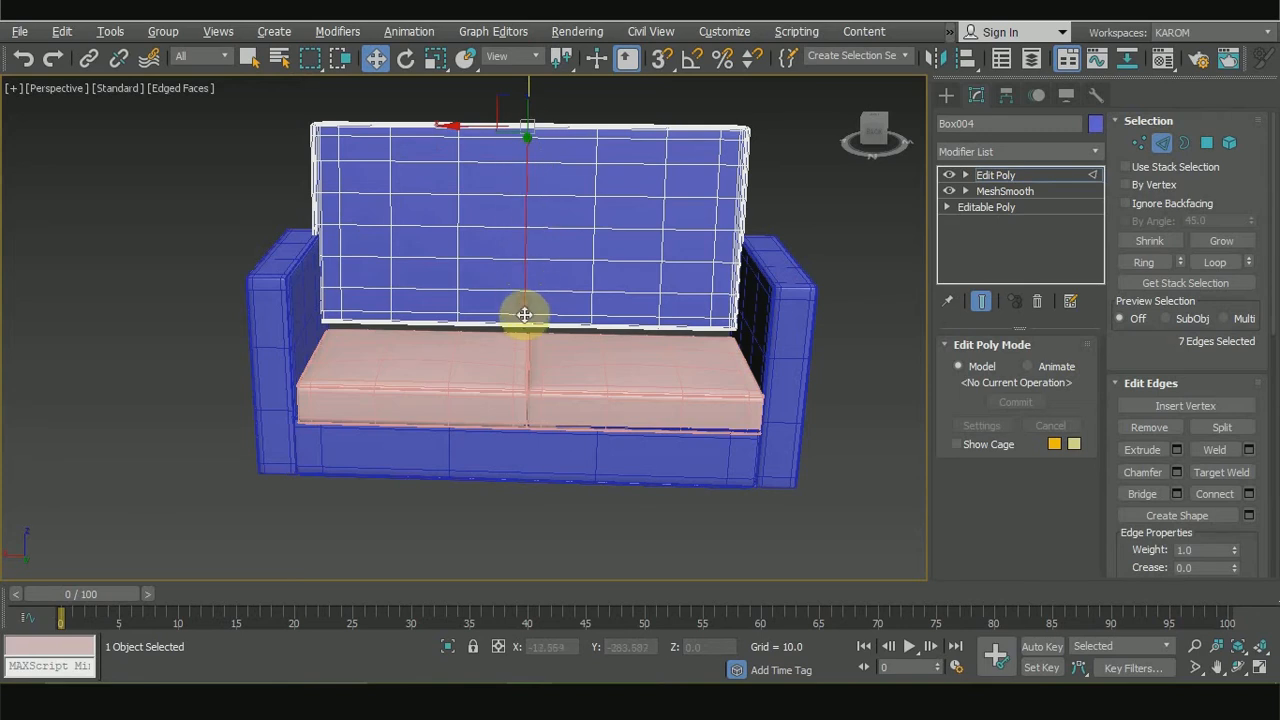
pyautogui.scroll(3, 528, 206)
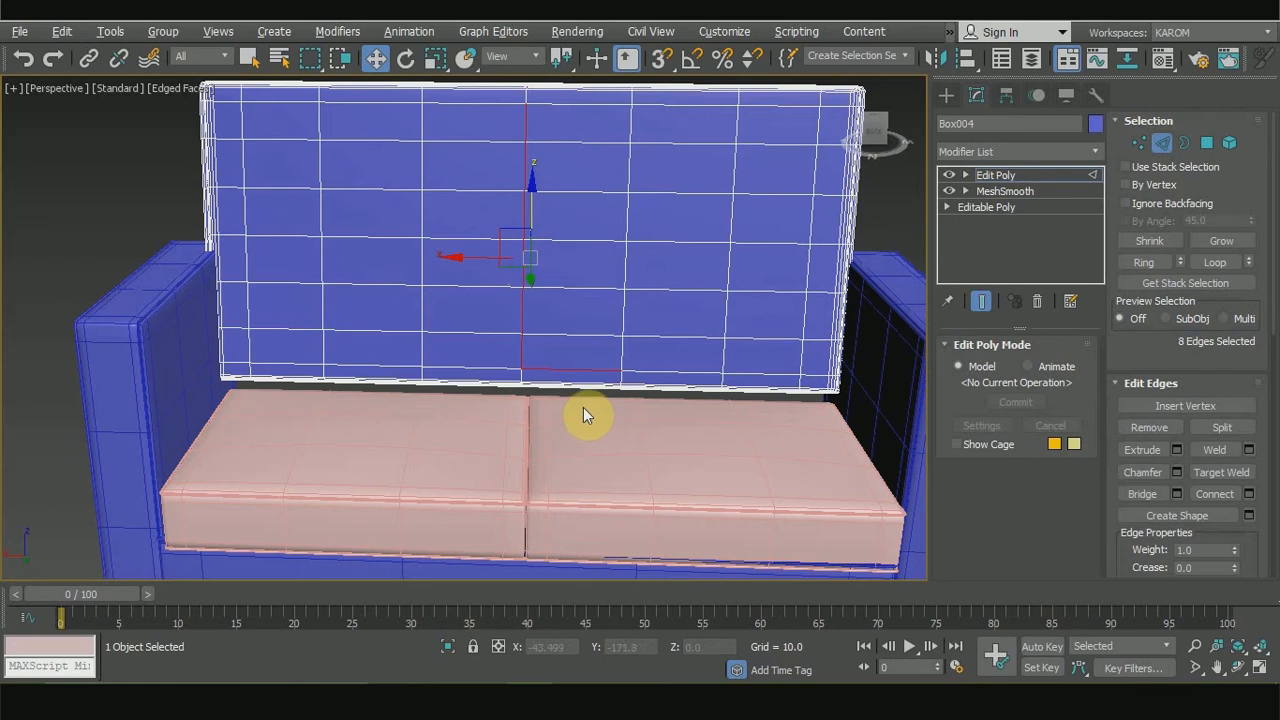
pyautogui.keyDown('alt'); pyautogui.click(573, 355); pyautogui.keyUp('alt')
pyautogui.keyDown('ctrl'); pyautogui.click(521, 375); pyautogui.keyUp('ctrl')
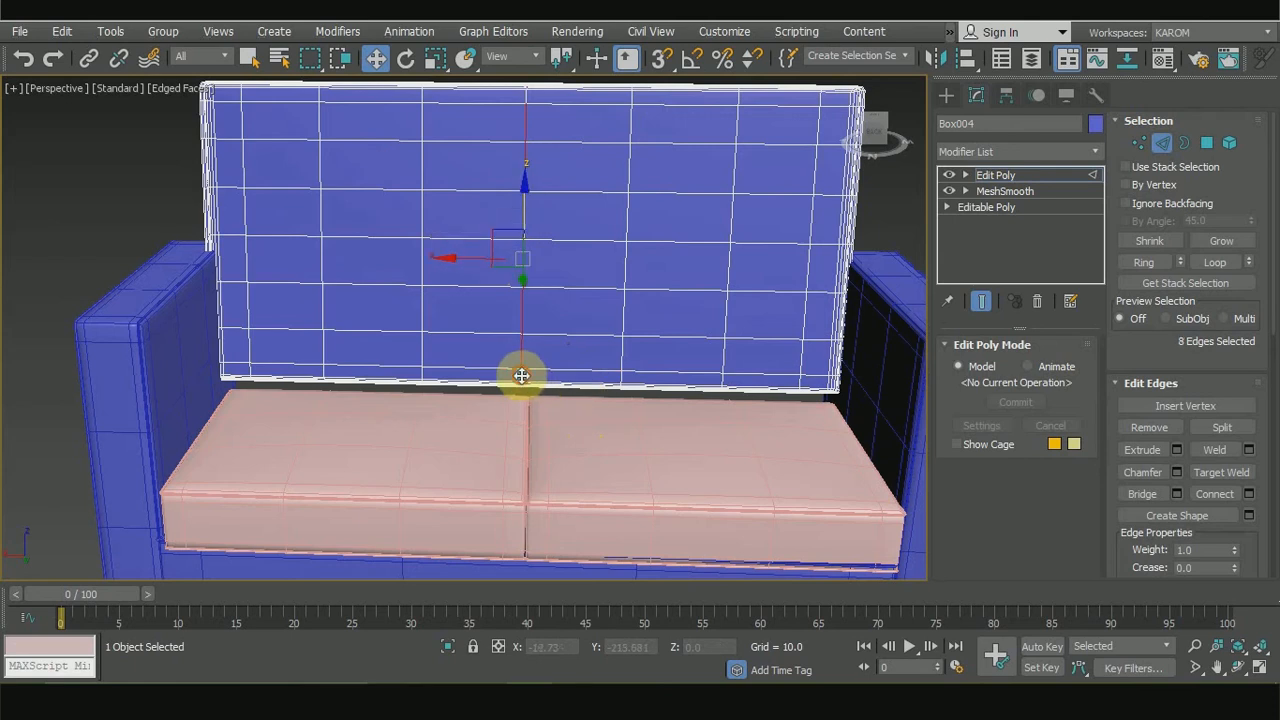
pyautogui.keyDown('ctrl'); pyautogui.click(523, 99); pyautogui.keyUp('ctrl')
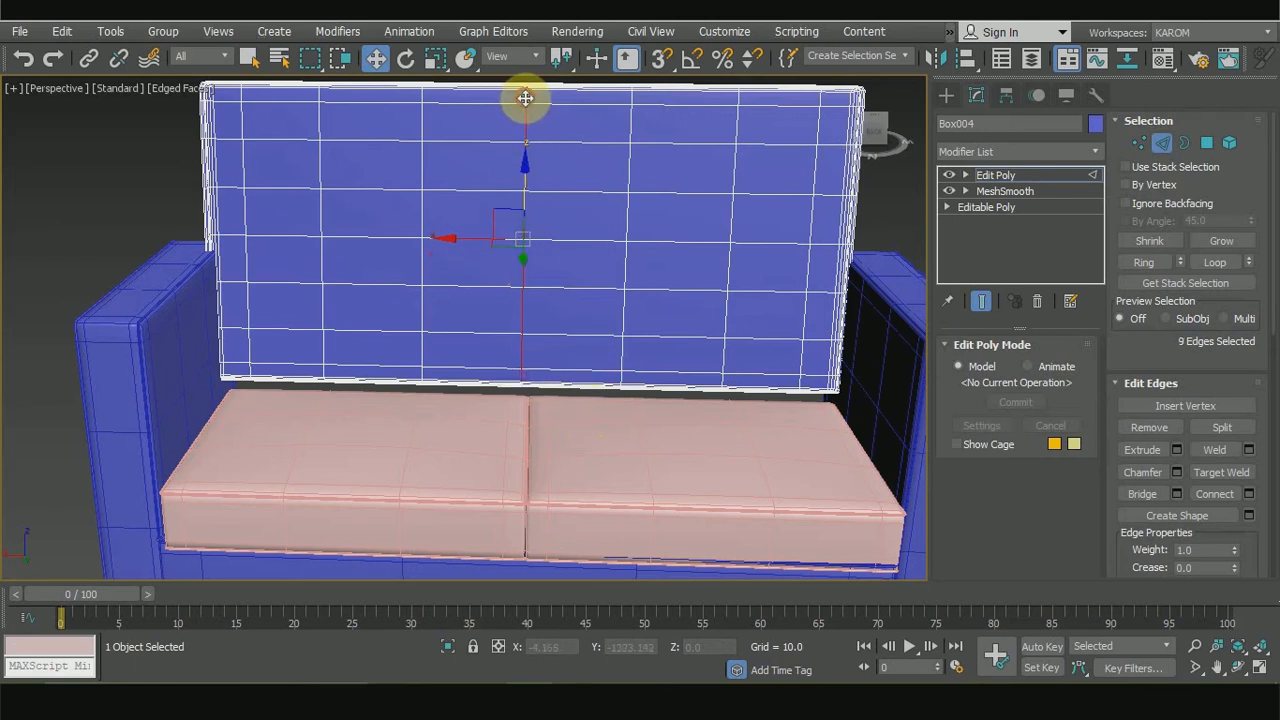
pyautogui.click(1177, 472)
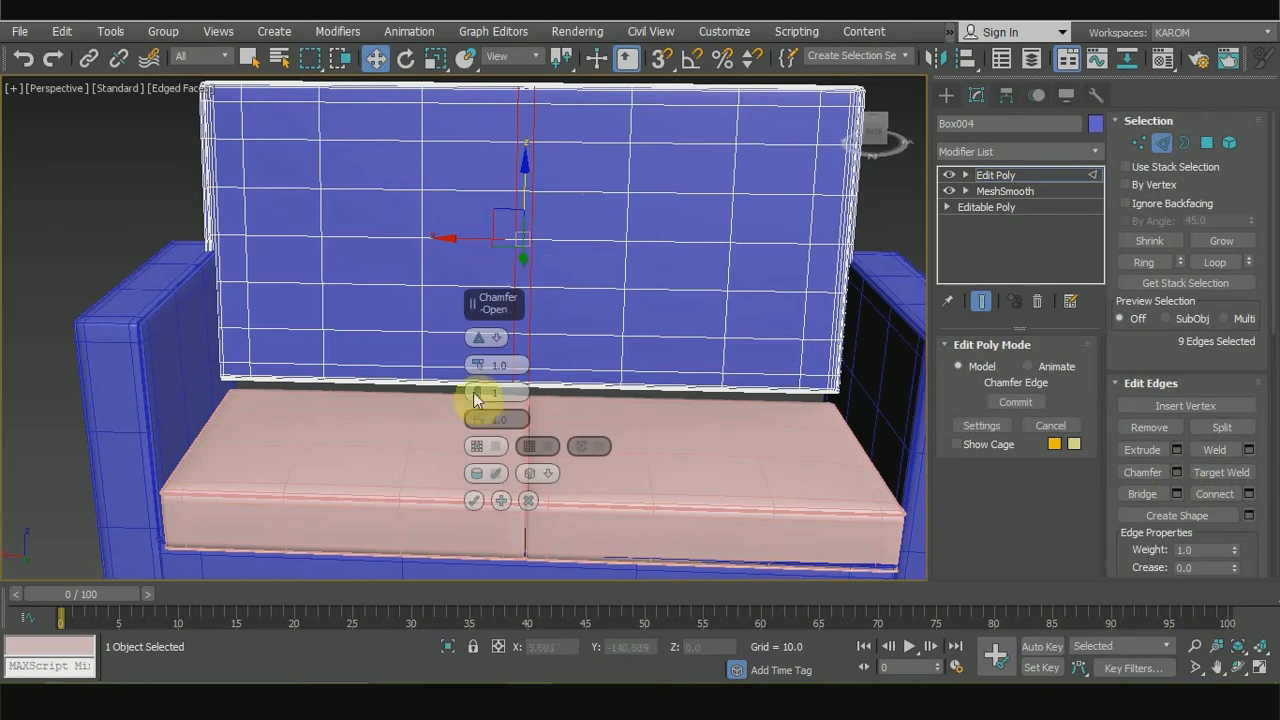
pyautogui.moveTo(476, 372); pyautogui.dragTo(476, 362)
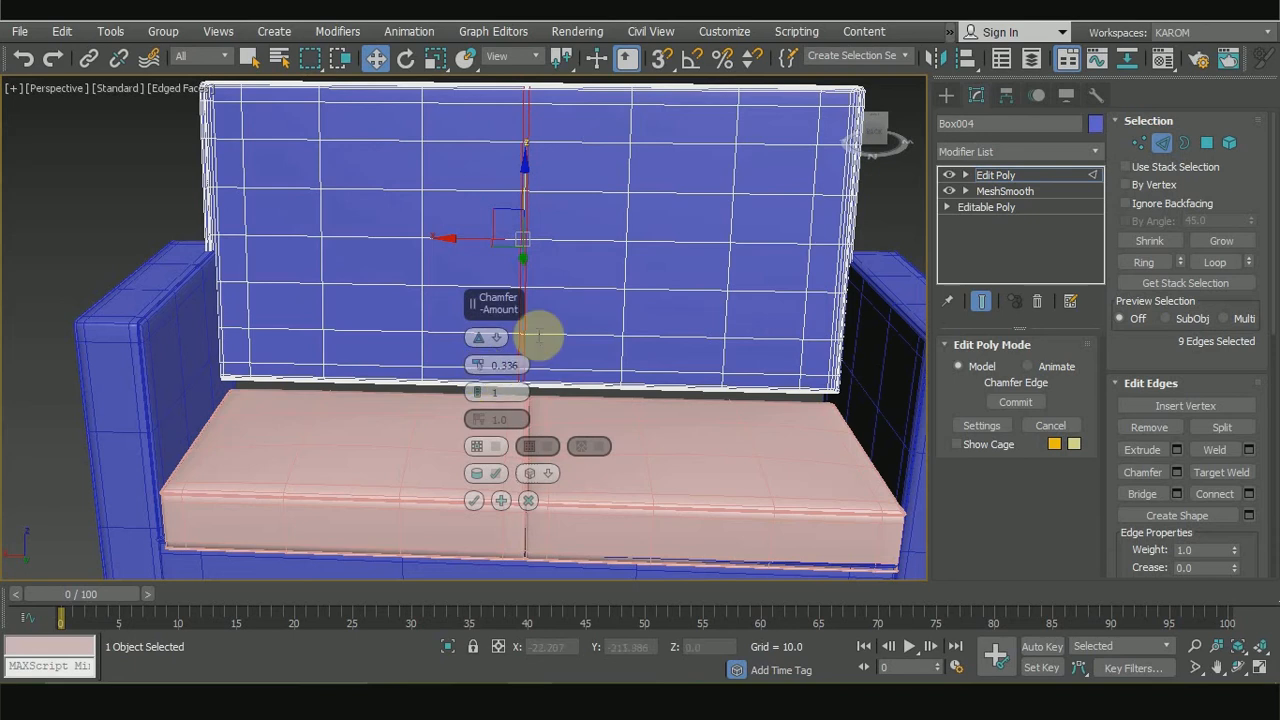
pyautogui.click(474, 500)
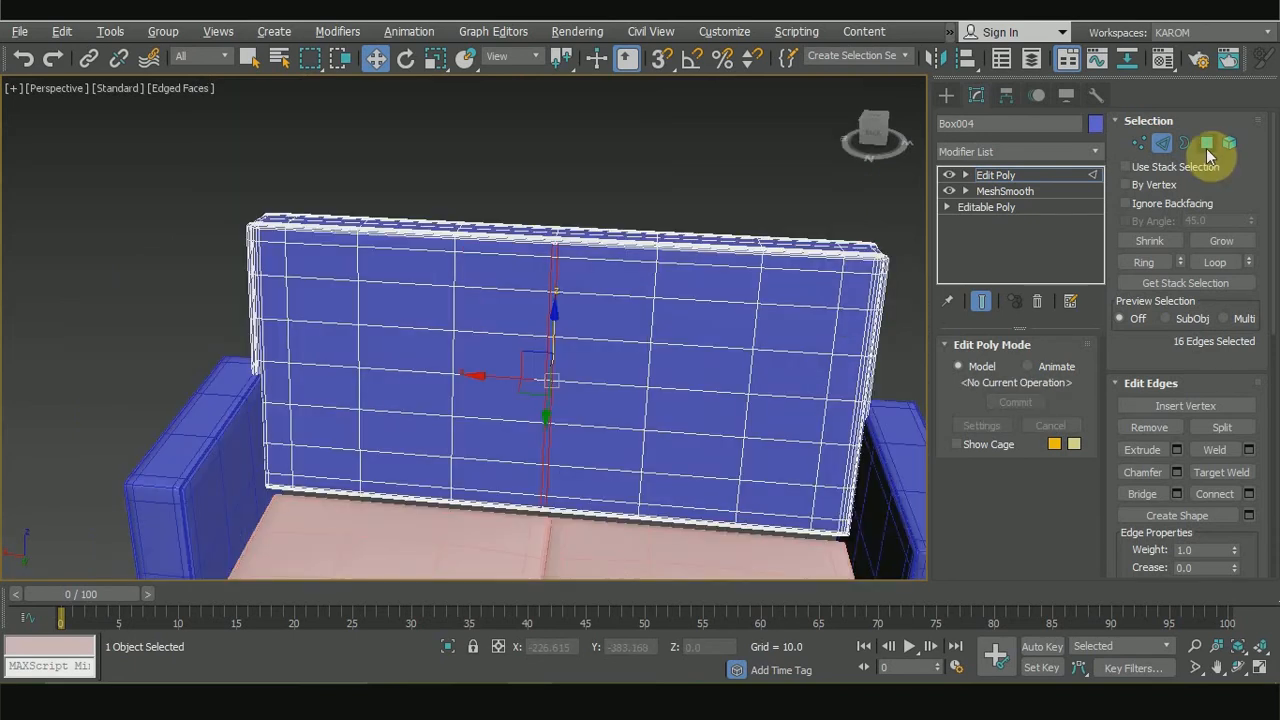
# Step: Bevel the narrow vertical strip of polygons at the centre of the backrest's front with height 0.168 and outline -0.336
pyautogui.click(1207, 143)
pyautogui.click(566, 257)
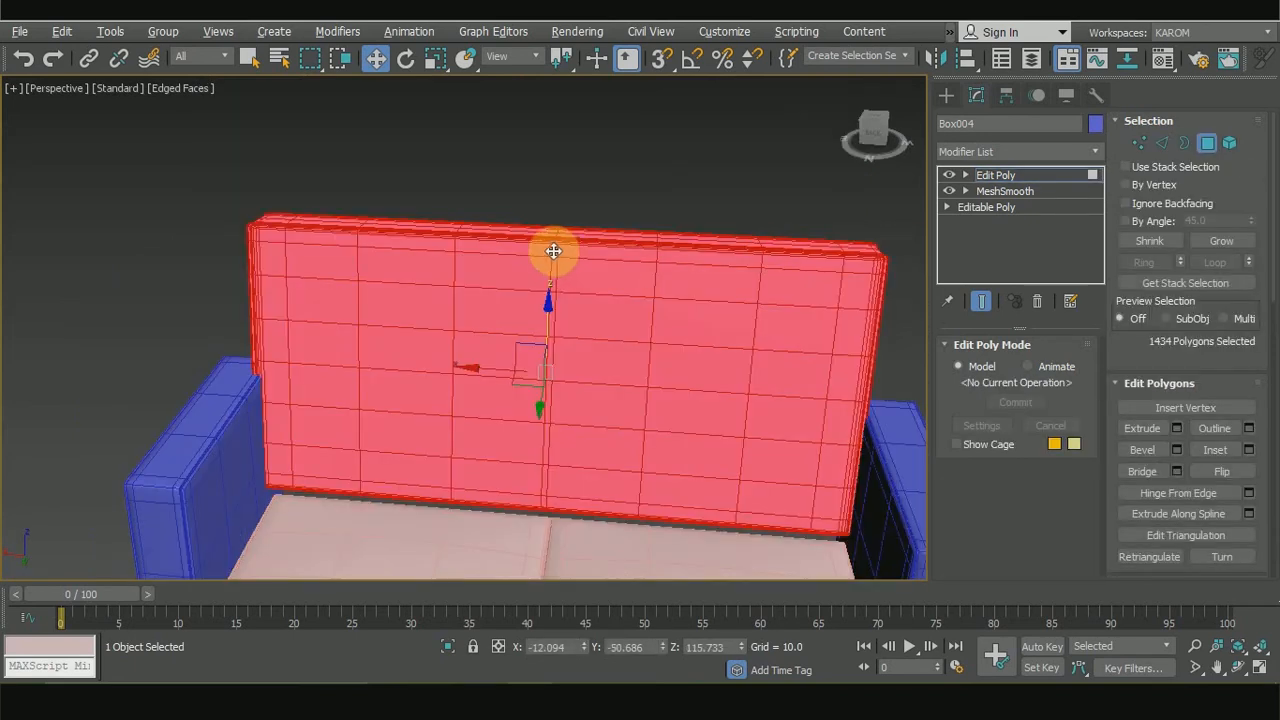
pyautogui.click(553, 251)
pyautogui.keyDown('ctrl'); pyautogui.click(549, 317); pyautogui.keyUp('ctrl')
pyautogui.keyDown('ctrl'); pyautogui.click(546, 357); pyautogui.keyUp('ctrl')
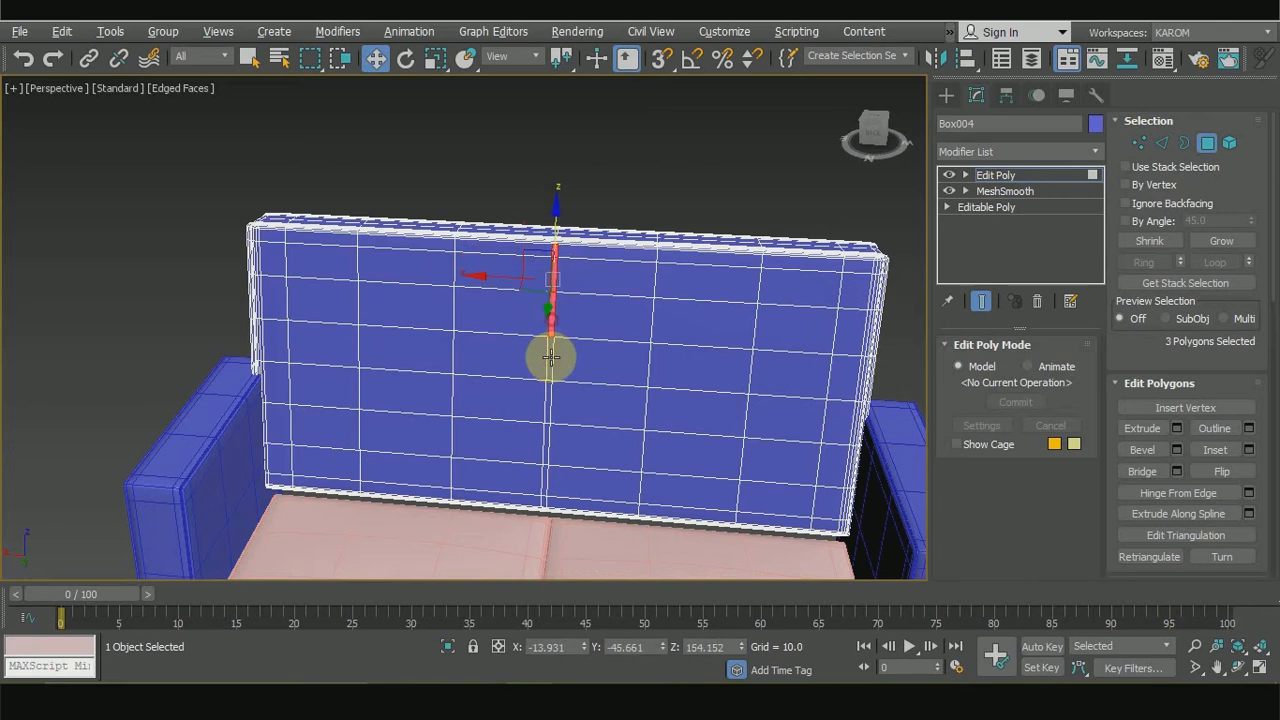
pyautogui.keyDown('ctrl'); pyautogui.click(546, 388); pyautogui.keyUp('ctrl')
pyautogui.keyDown('ctrl'); pyautogui.click(545, 420); pyautogui.keyUp('ctrl')
pyautogui.keyDown('ctrl'); pyautogui.click(540, 455); pyautogui.keyUp('ctrl')
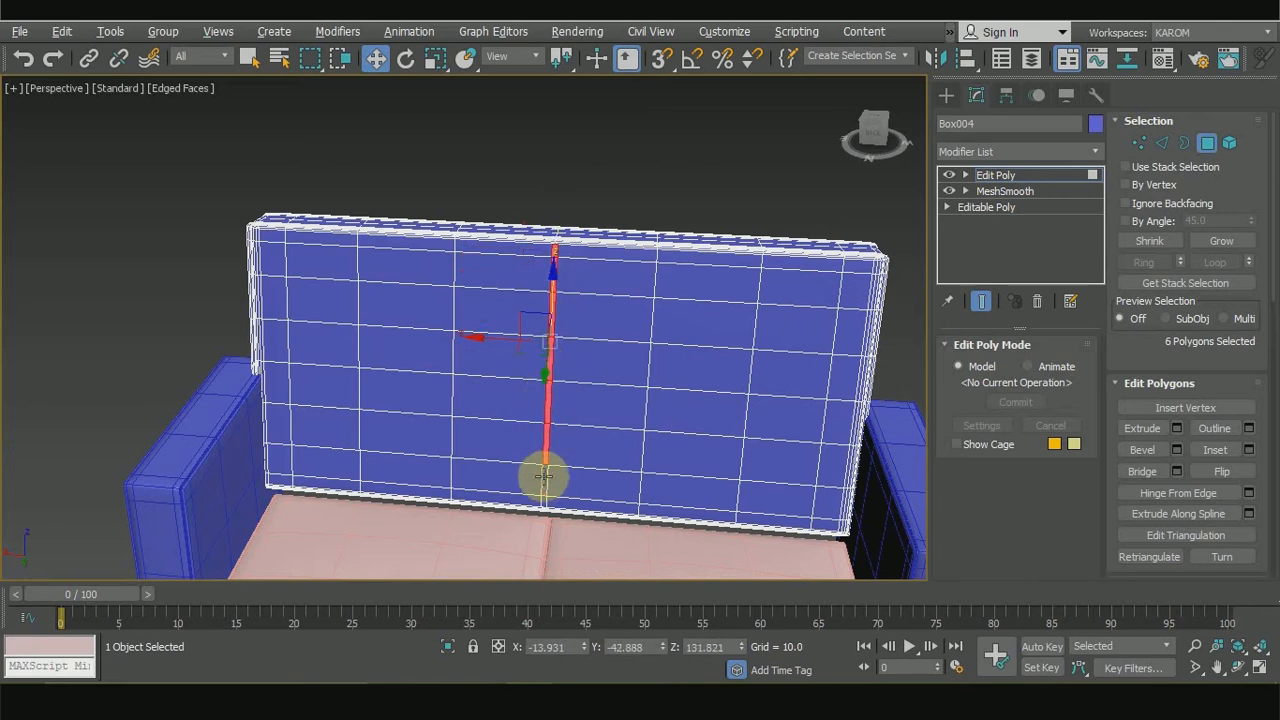
pyautogui.keyDown('ctrl'); pyautogui.click(538, 485); pyautogui.keyUp('ctrl')
pyautogui.keyDown('ctrl'); pyautogui.click(545, 497); pyautogui.keyUp('ctrl')
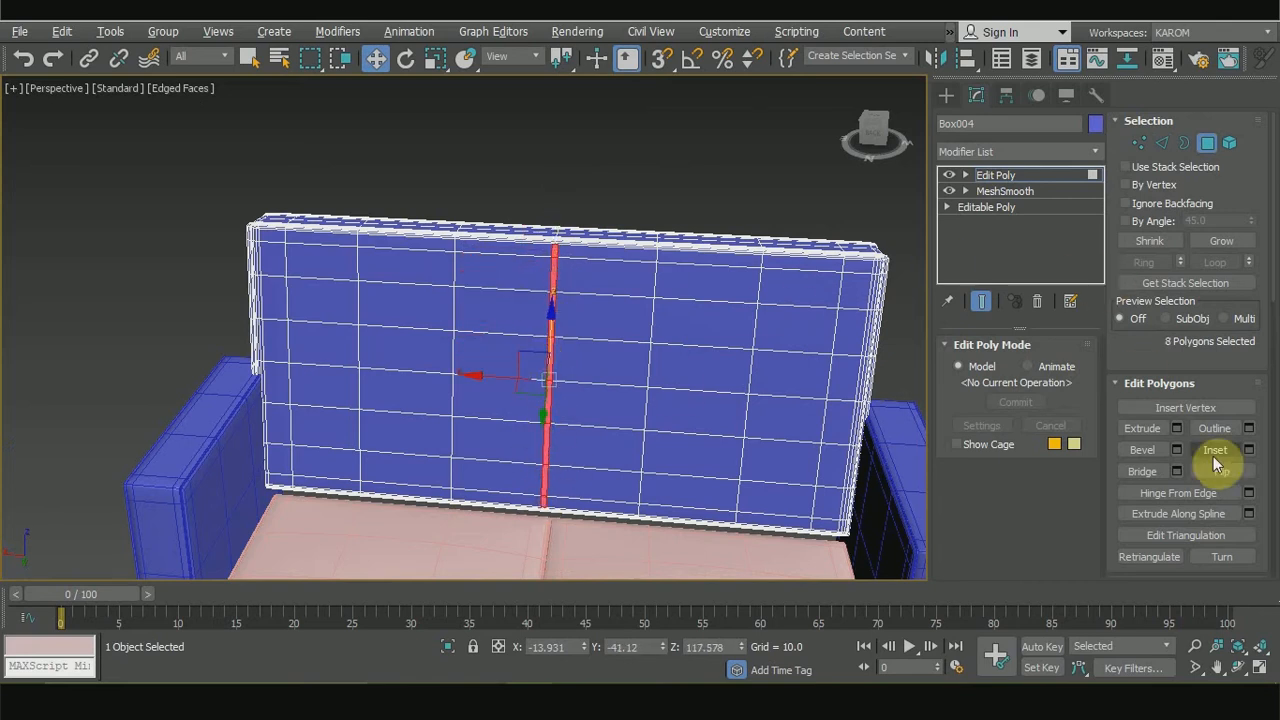
pyautogui.click(1177, 428)
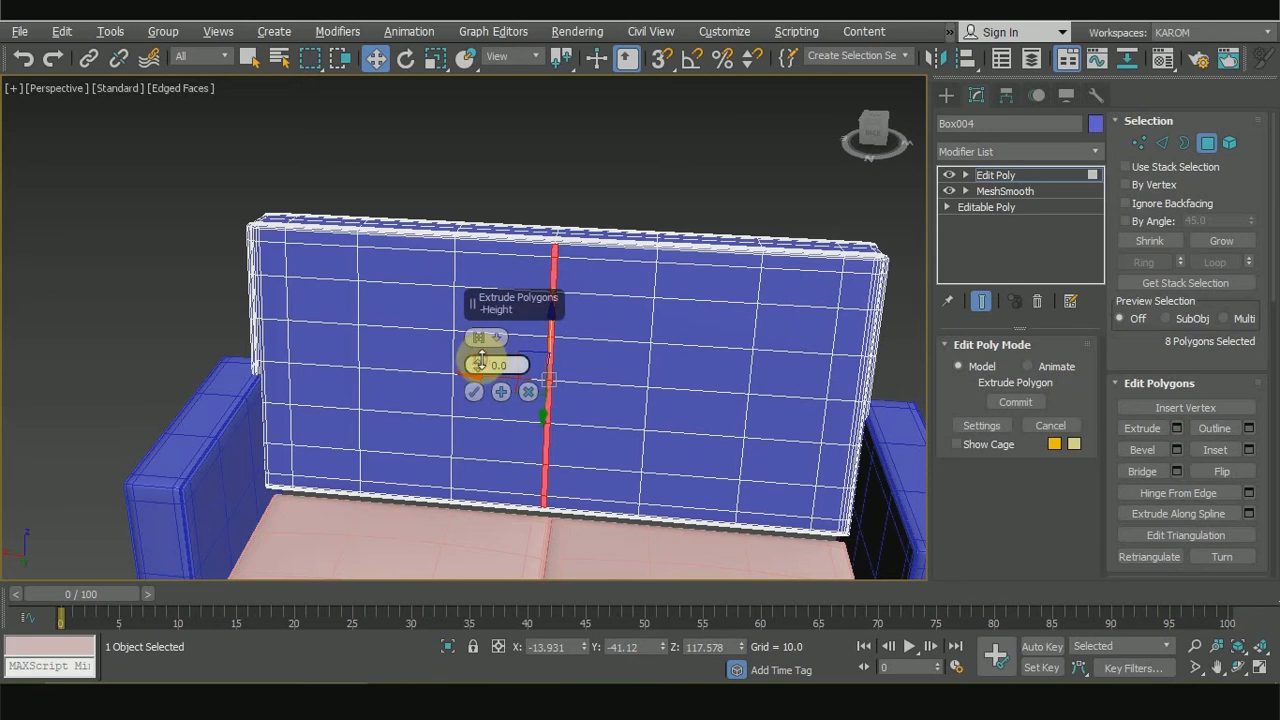
pyautogui.click(529, 392)
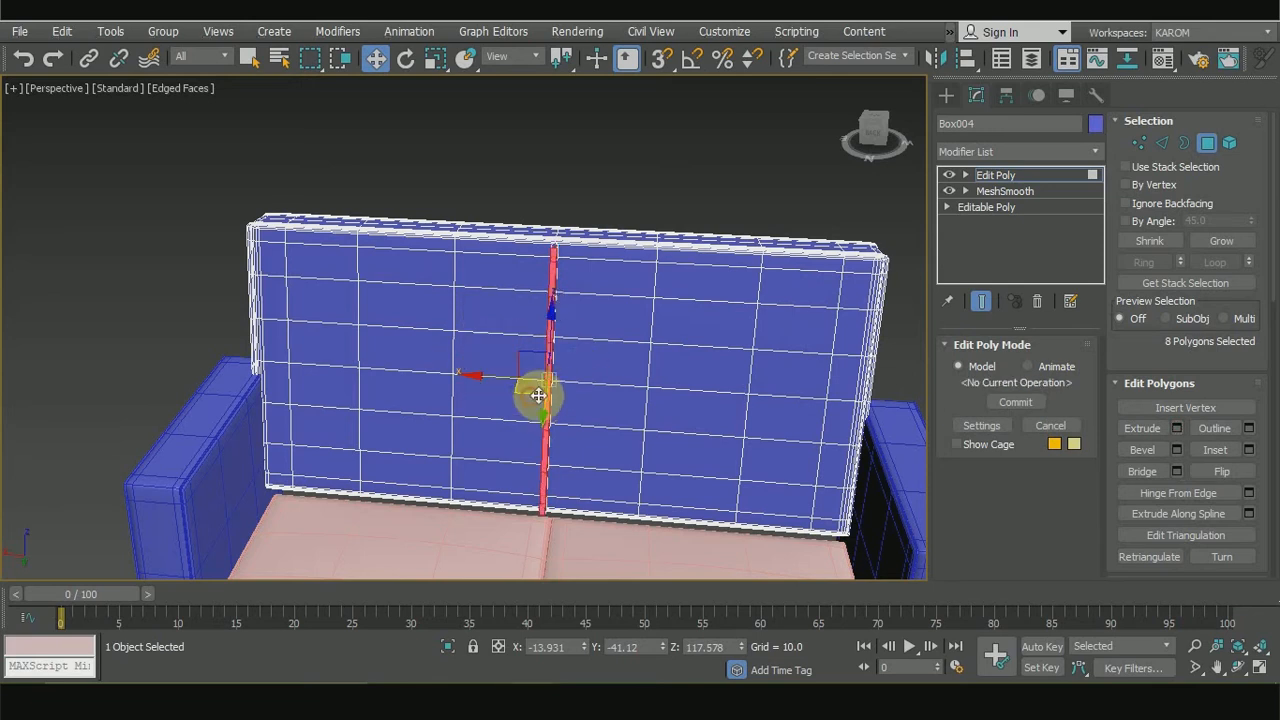
pyautogui.click(1124, 447)
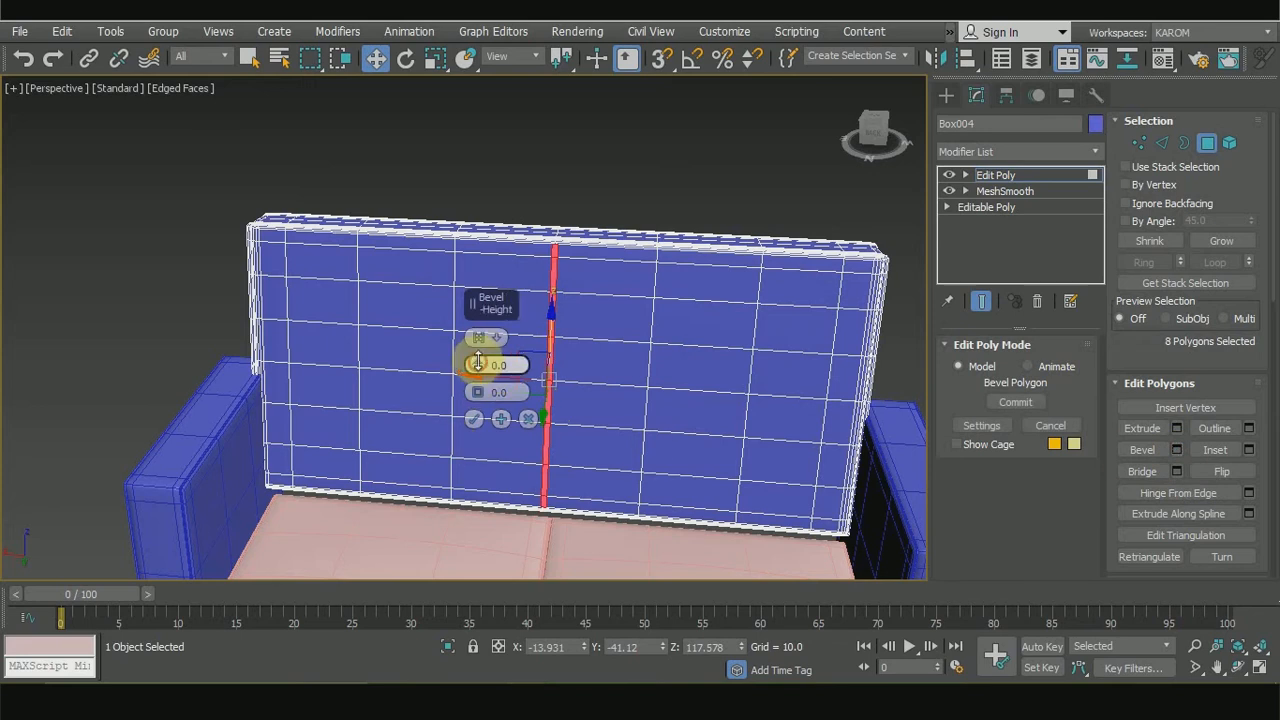
pyautogui.keyDown('alt'); pyautogui.moveTo(623, 366); pyautogui.dragTo(528, 357, button='middle'); pyautogui.keyUp('alt')
pyautogui.moveTo(482, 362); pyautogui.dragTo(477, 395)
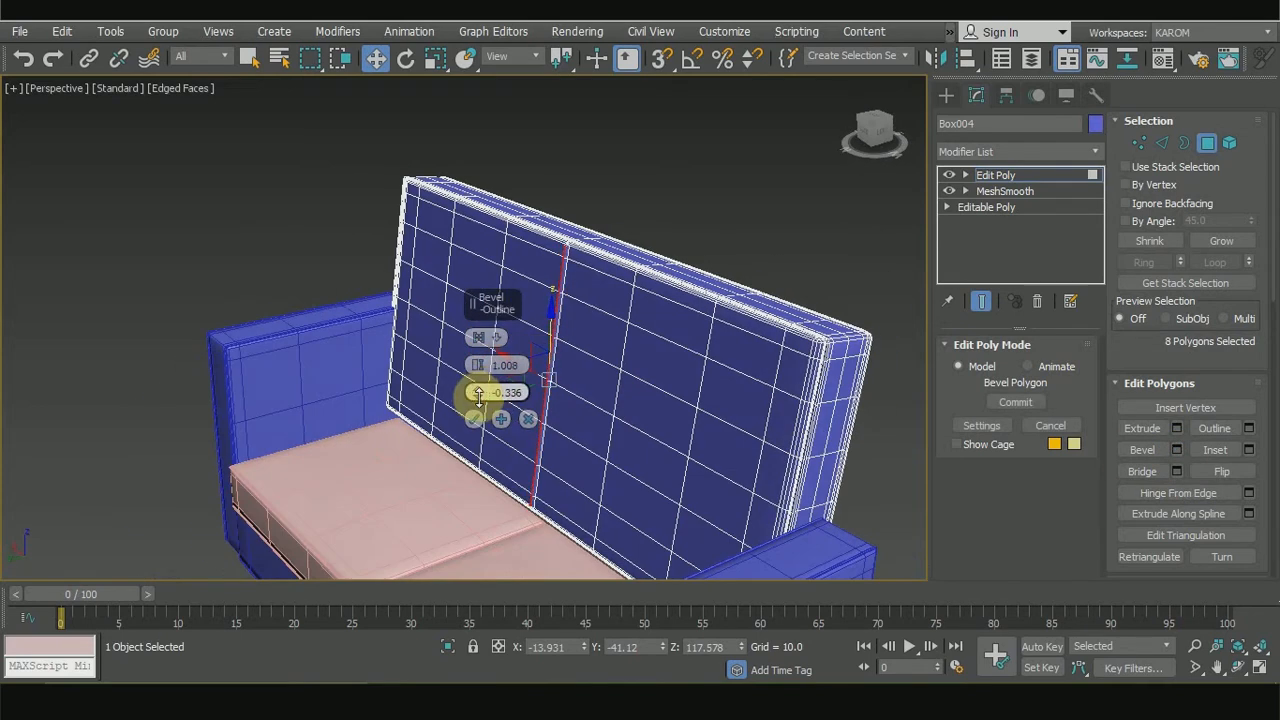
pyautogui.scroll(5, 478, 395)
pyautogui.moveTo(484, 405); pyautogui.dragTo(484, 406)
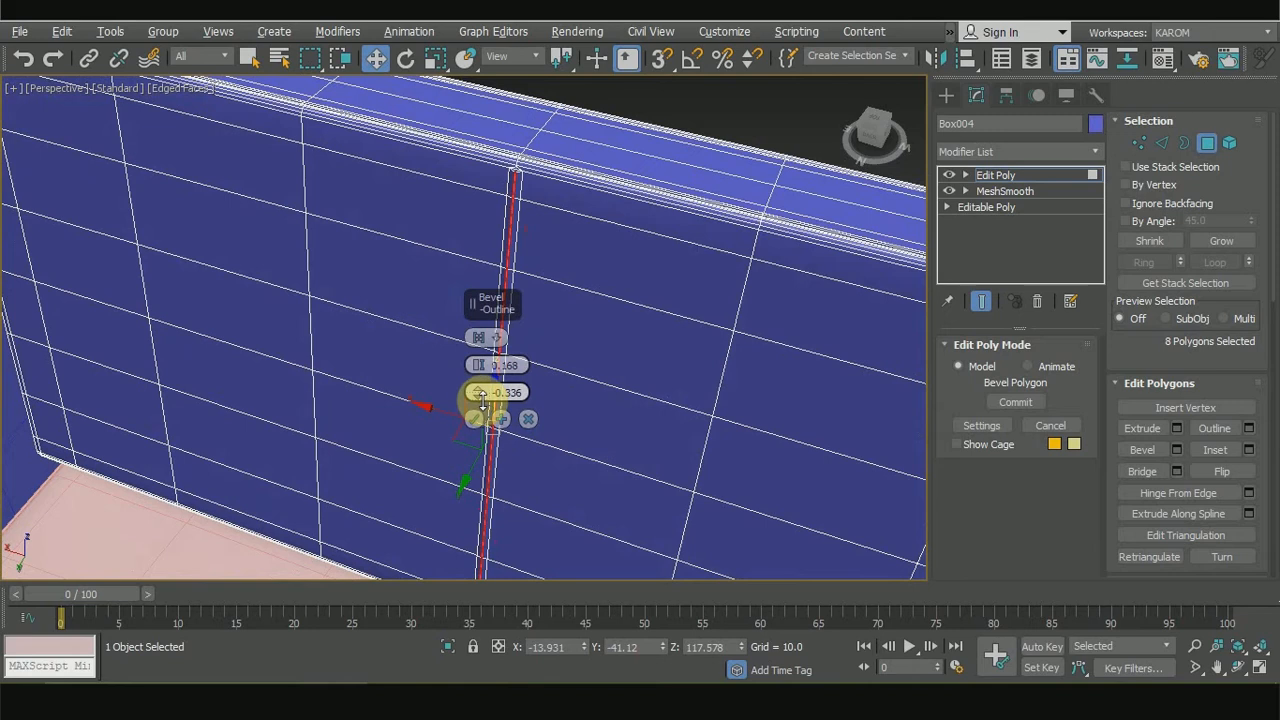
pyautogui.click(478, 419)
pyautogui.scroll(-5, 550, 360)
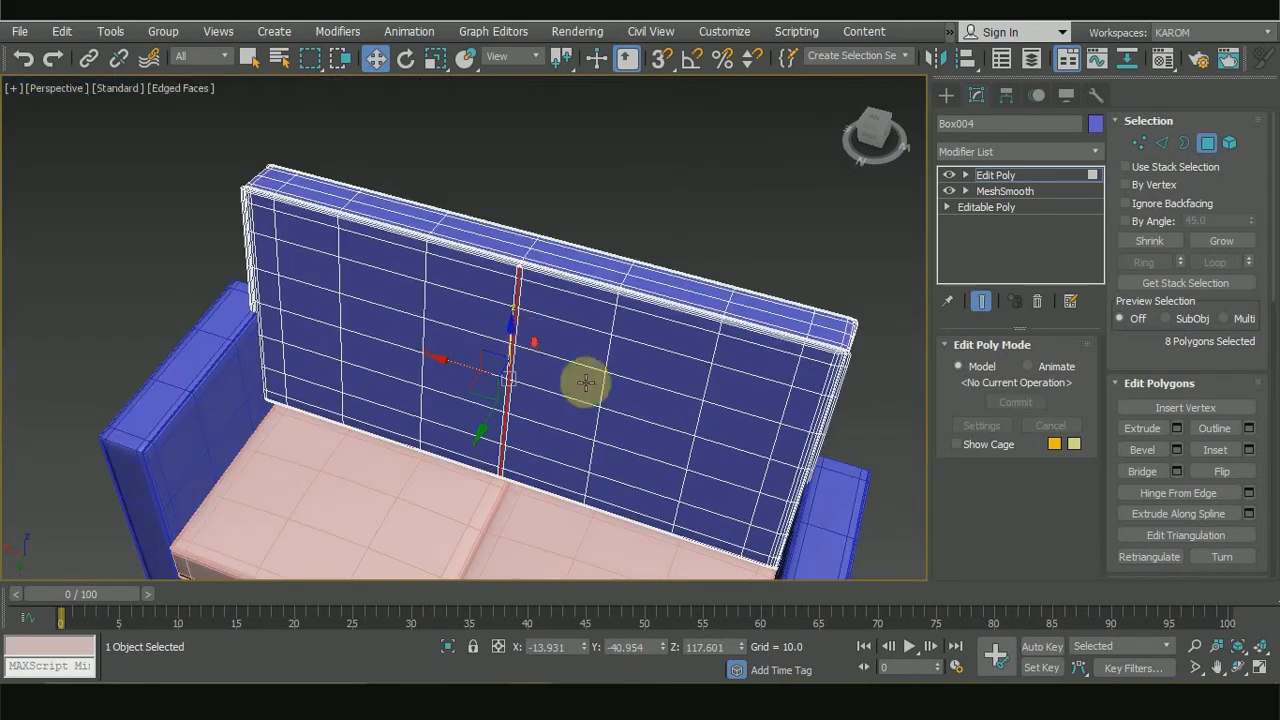
# Step: Hide the edge display and lower the whole backrest element behind the seat cushions to about Z 82
pyautogui.press('F4')
pyautogui.click(688, 212)
pyautogui.keyDown('alt'); pyautogui.moveTo(688, 220); pyautogui.dragTo(729, 140, button='middle'); pyautogui.keyUp('alt')
pyautogui.click(567, 300)
pyautogui.click(1230, 142)
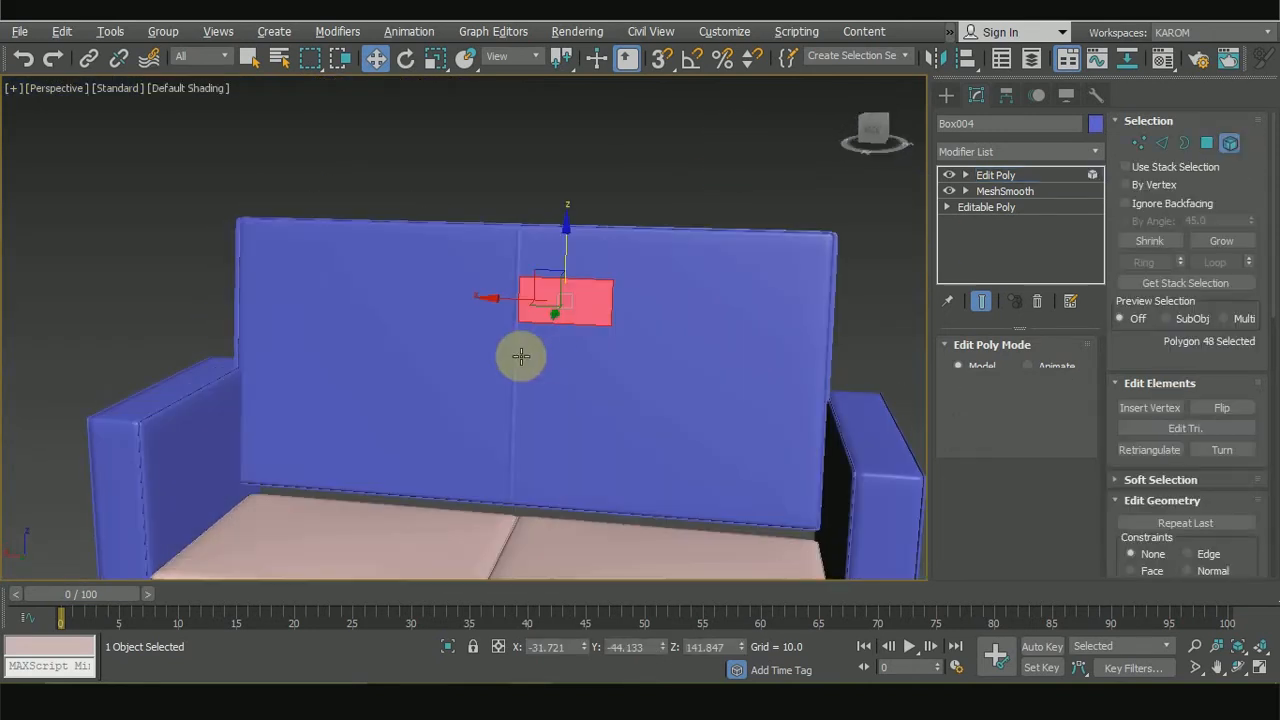
pyautogui.click(520, 354)
pyautogui.moveTo(527, 247); pyautogui.dragTo(503, 430)
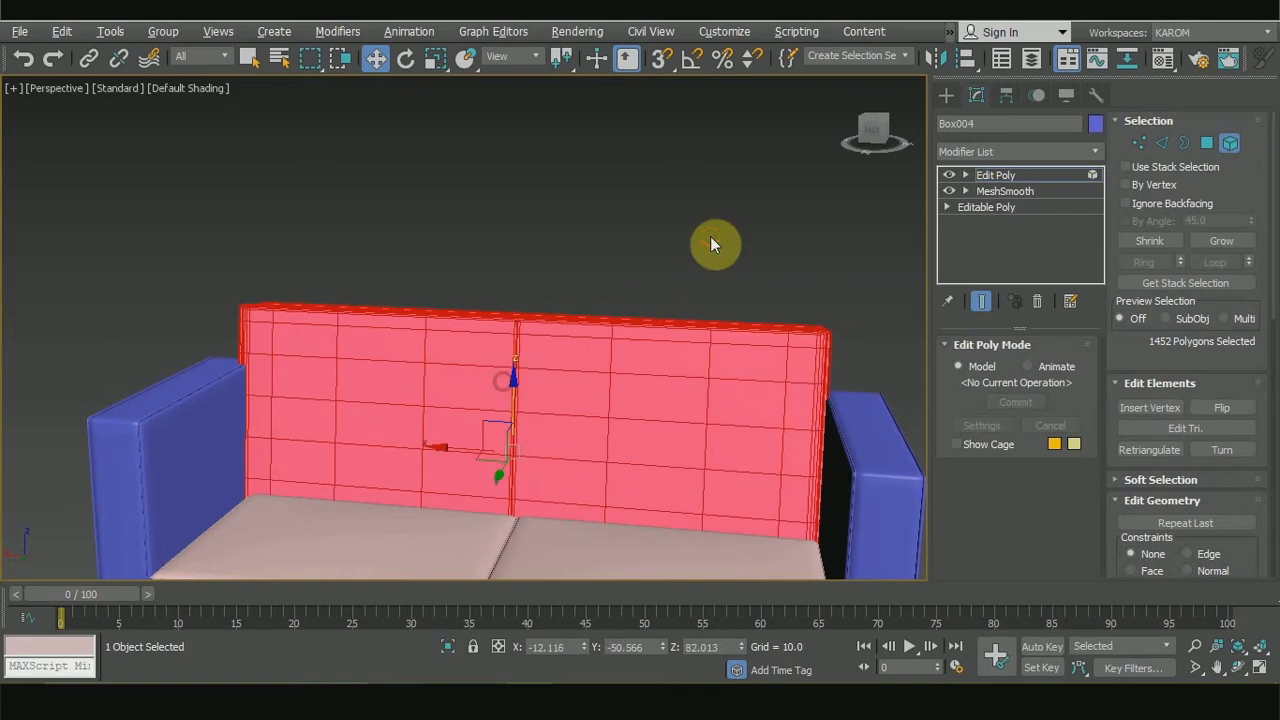
pyautogui.click(710, 236)
pyautogui.keyDown('alt'); pyautogui.moveTo(772, 247); pyautogui.dragTo(522, 220, button='middle'); pyautogui.keyUp('alt')
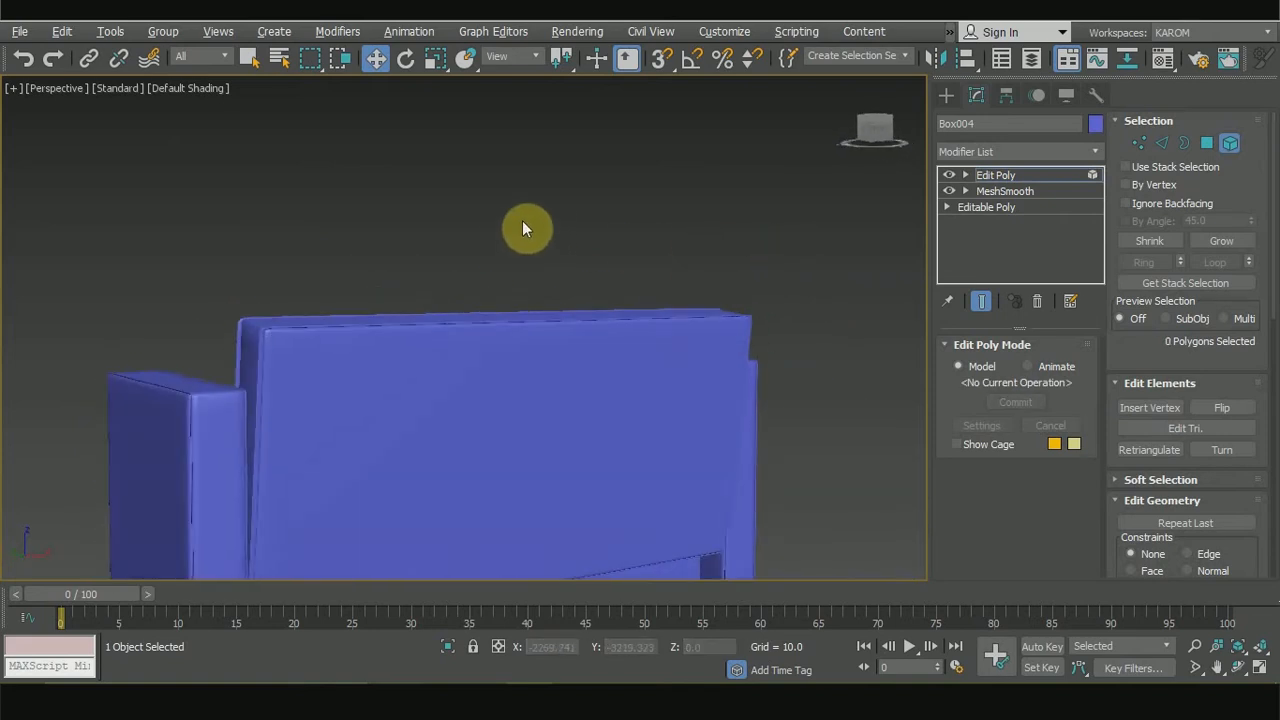
pyautogui.click(574, 209)
pyautogui.moveTo(574, 209); pyautogui.dragTo(531, 214)
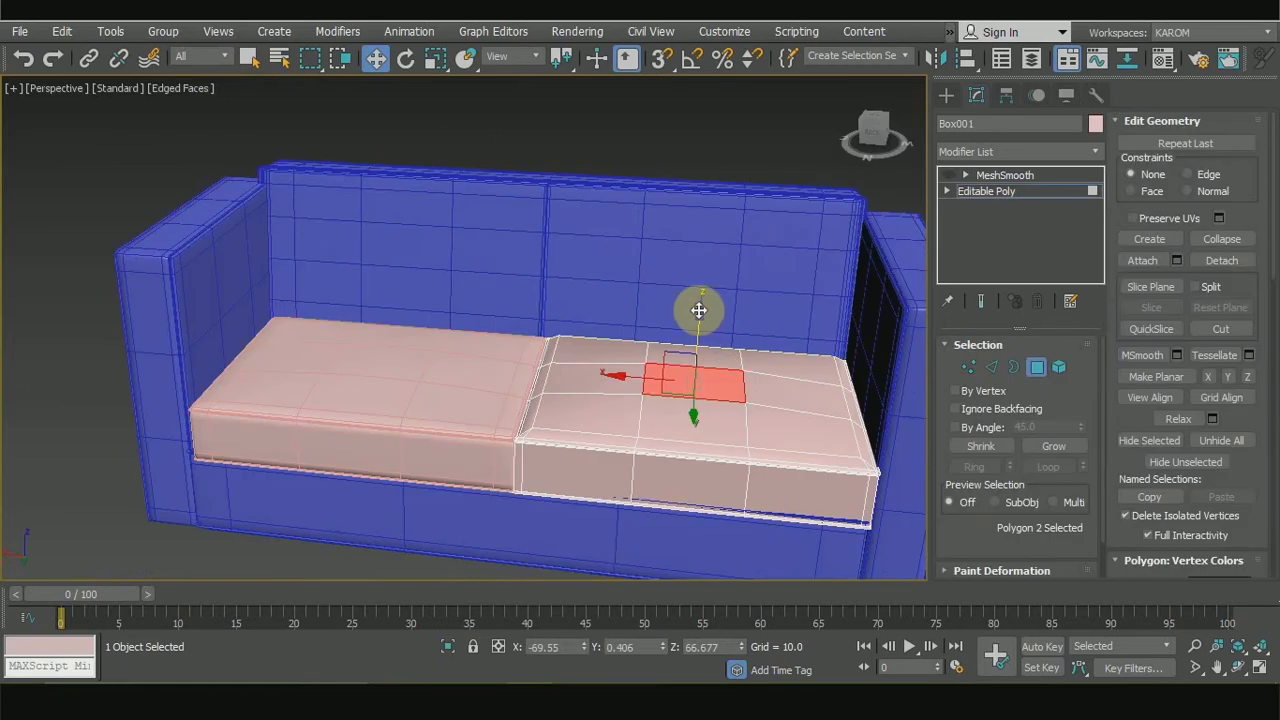
# Step: Raise the selected top polygon of the right seat cushion slightly along Z
pyautogui.moveTo(699, 311); pyautogui.dragTo(701, 307)
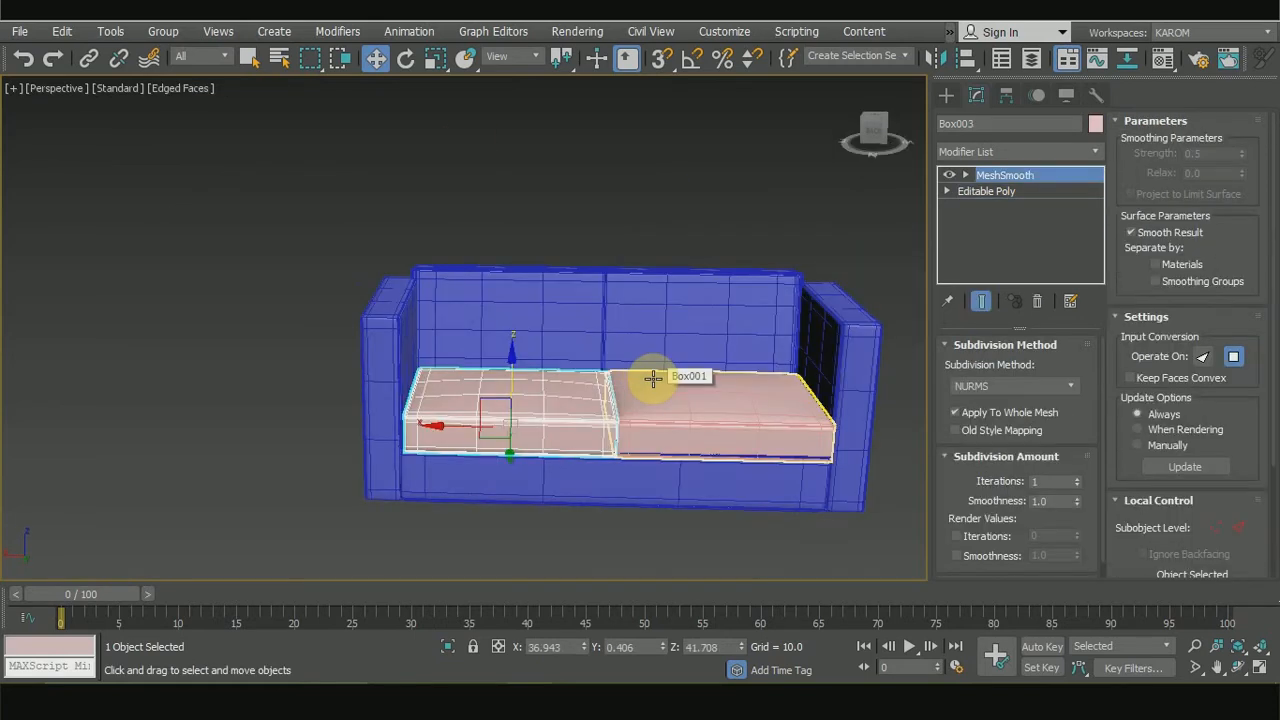
# Step: Delete the left seat cushion and replace it with a copy of the right cushion placed in the empty seat
pyautogui.press('Delete')
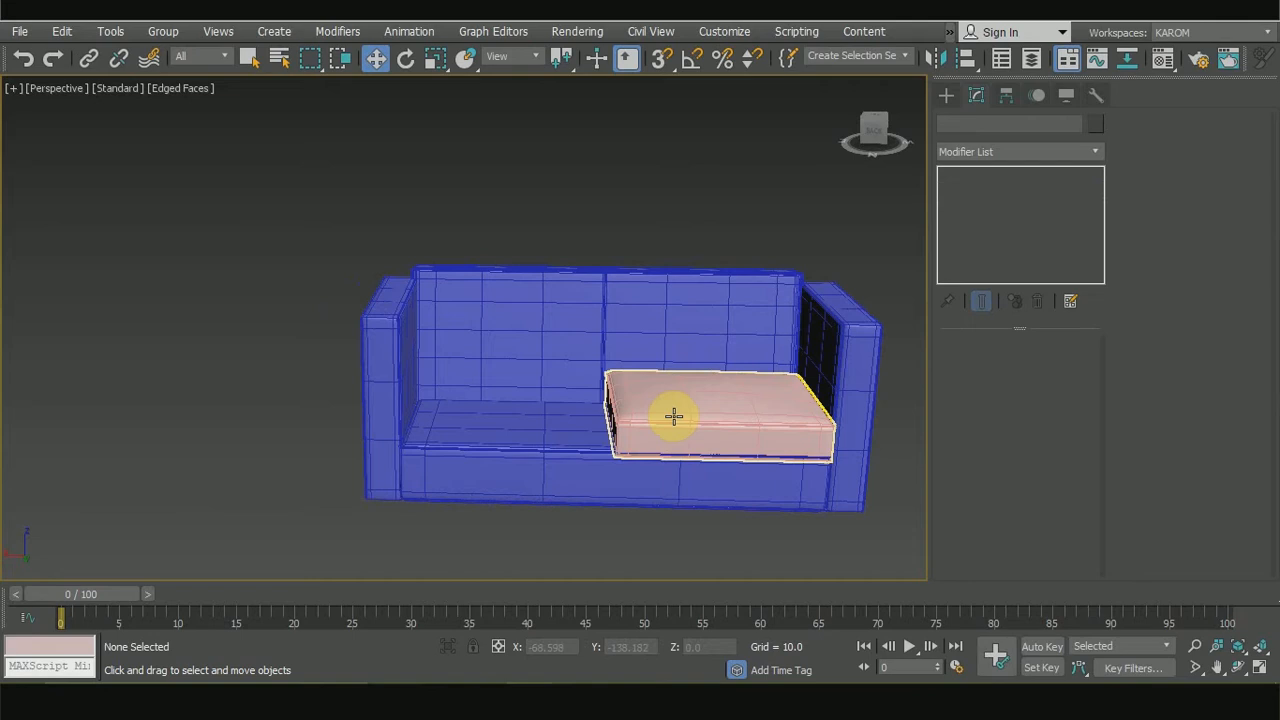
pyautogui.click(675, 412)
pyautogui.keyDown('shift'); pyautogui.moveTo(632, 431); pyautogui.dragTo(430, 421); pyautogui.keyUp('shift')
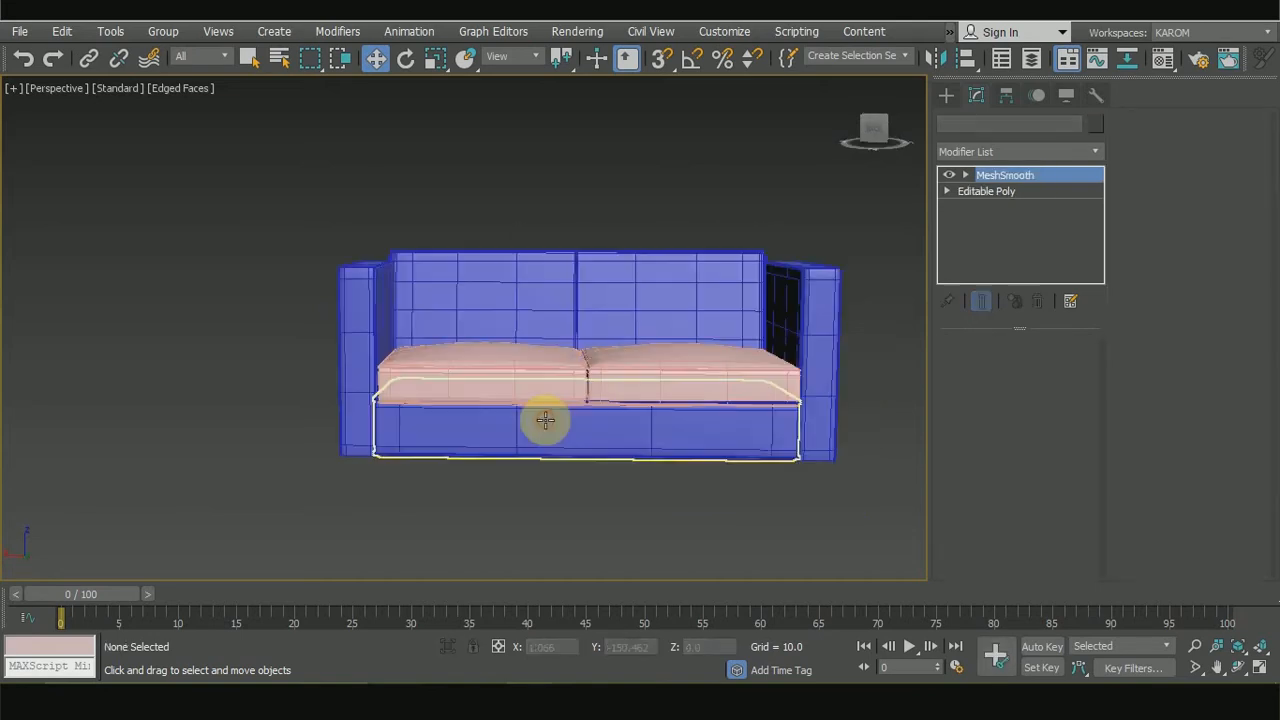
# Step: Add an Edit Poly modifier above MeshSmooth on the sofa's base box below the seat cushions
pyautogui.click(543, 420)
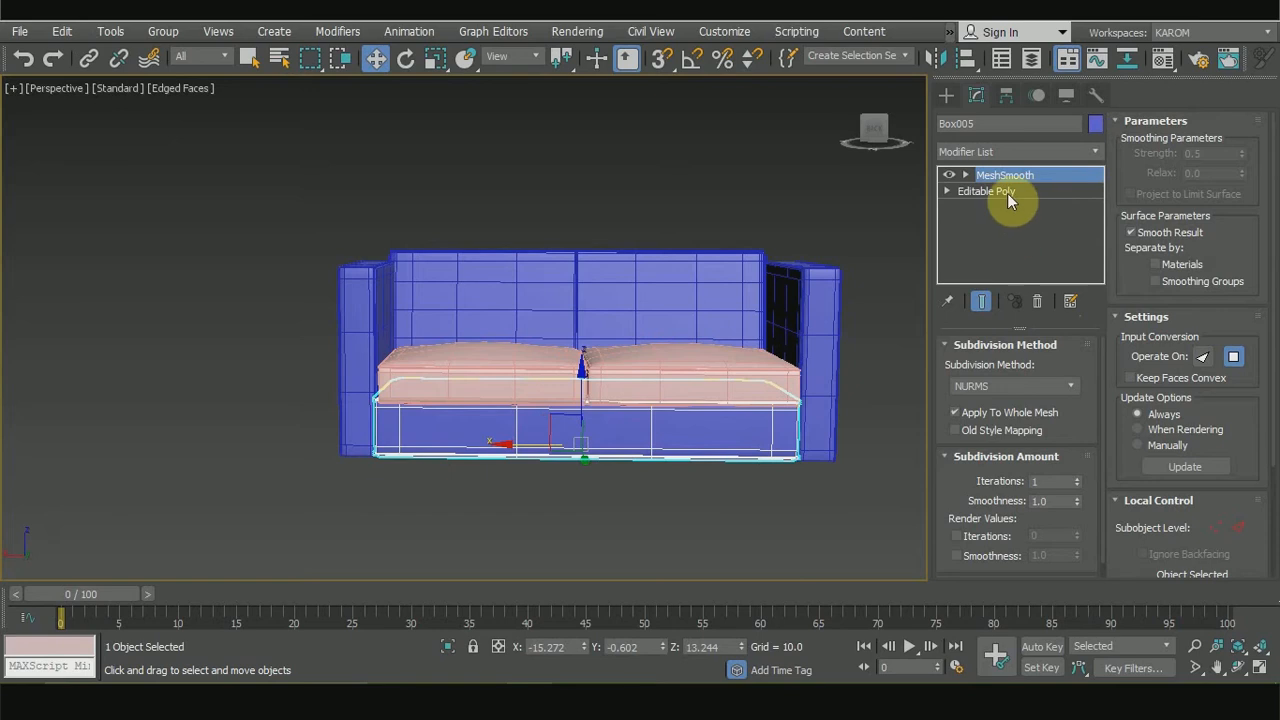
pyautogui.click(998, 153)
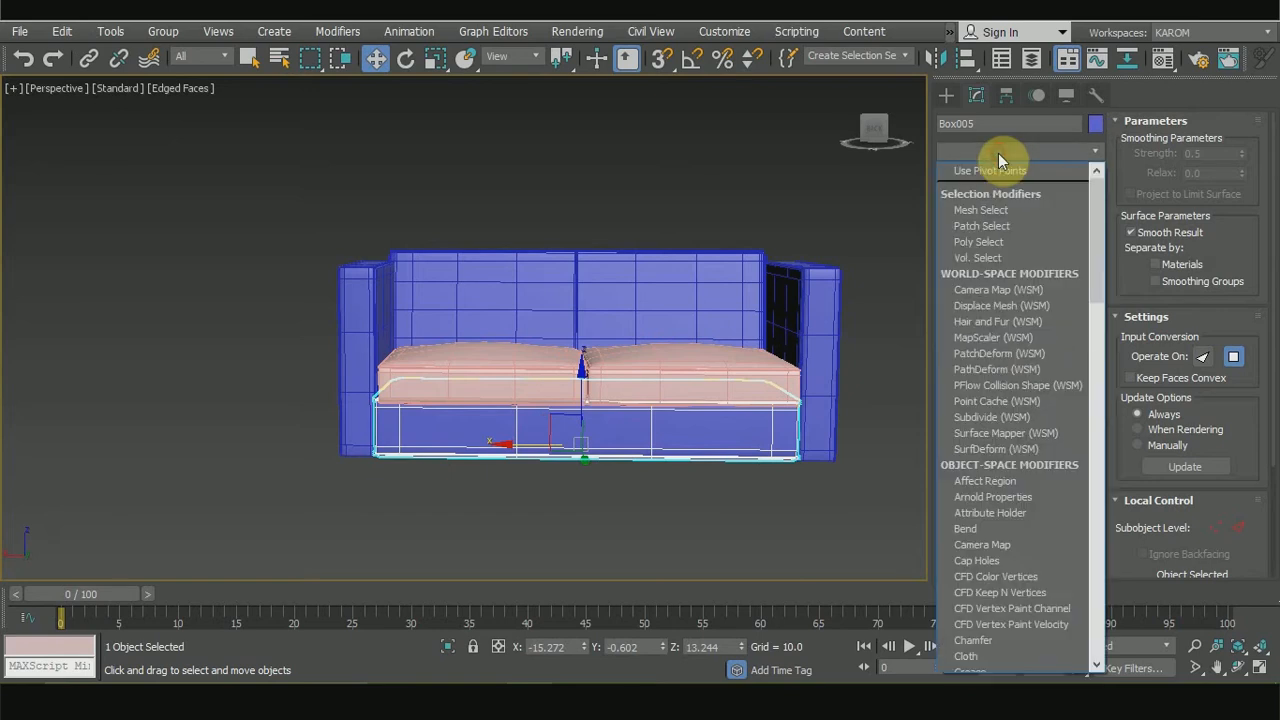
pyautogui.press('e')
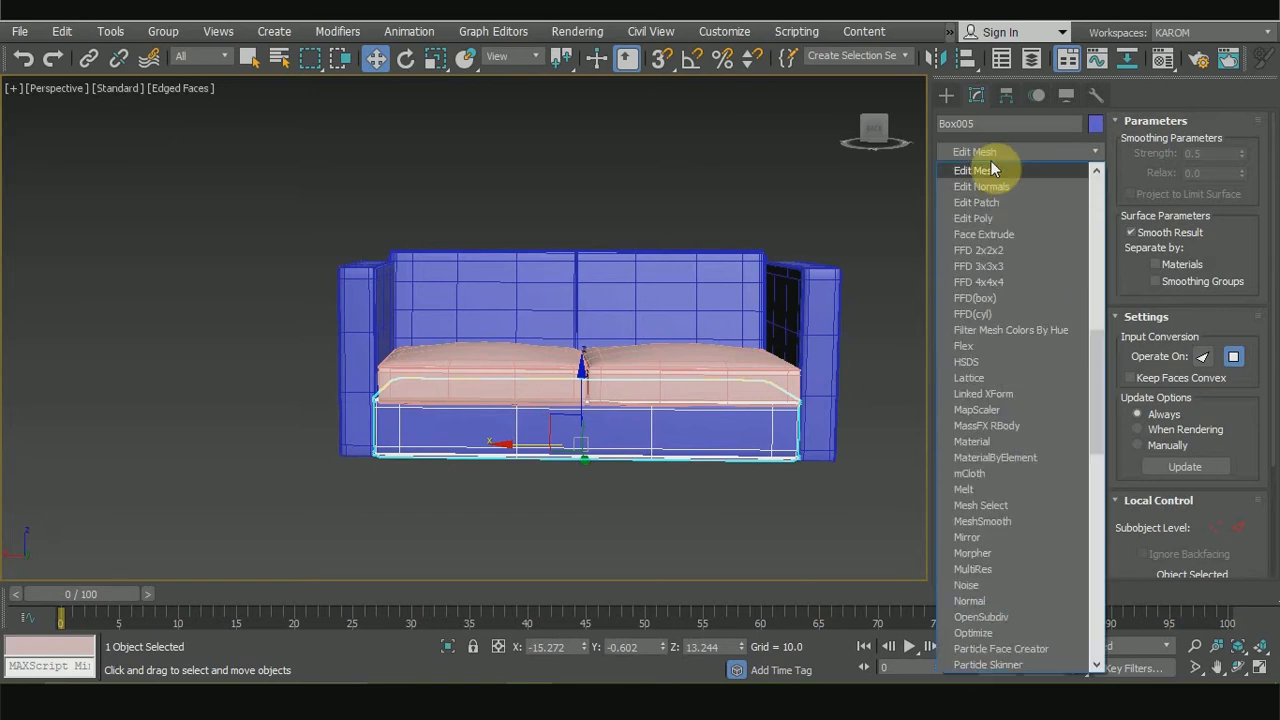
pyautogui.click(984, 219)
pyautogui.click(586, 495)
pyautogui.scroll(4, 609, 440)
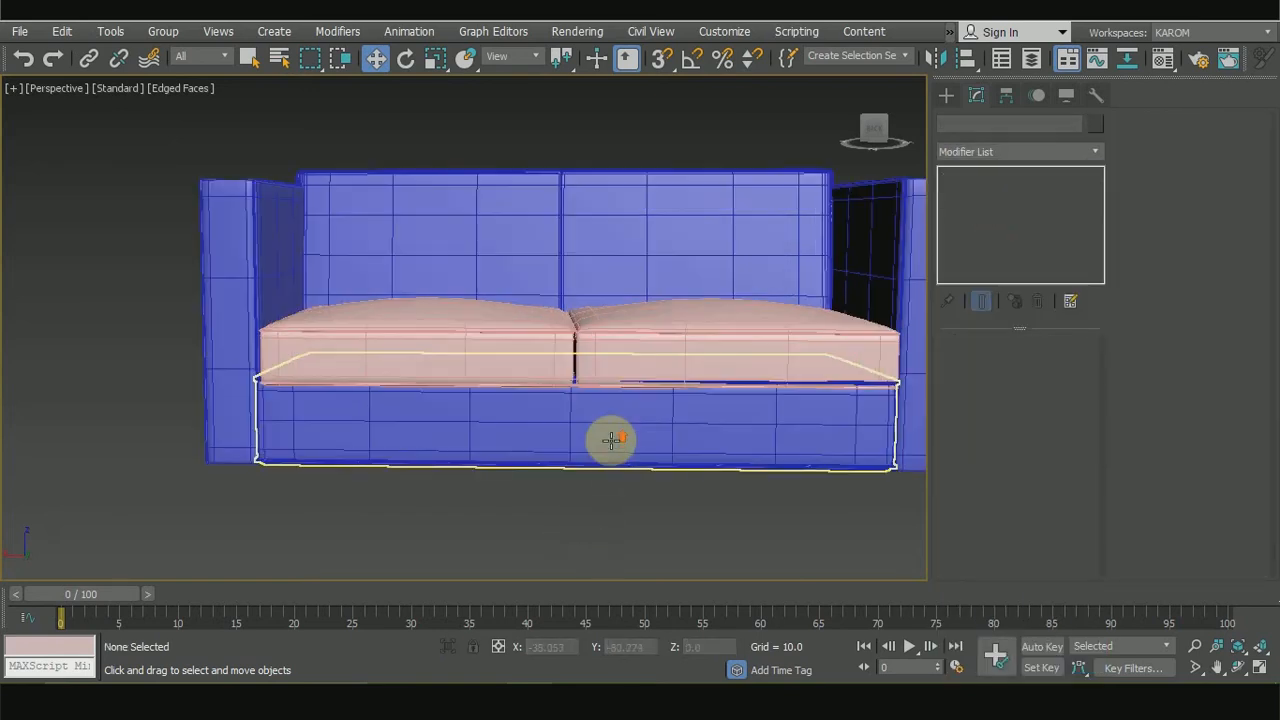
pyautogui.click(569, 409)
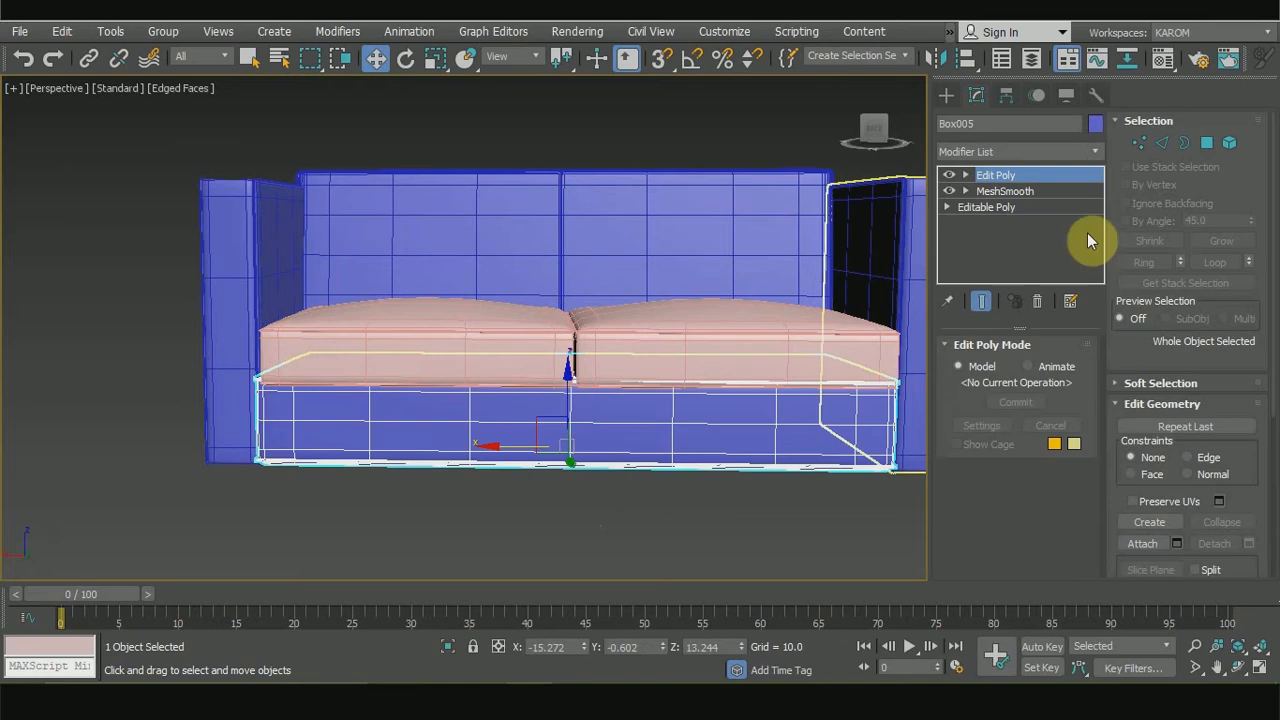
# Step: Chamfer the vertical run of four centre edges on the base's front face by 0.16 with one segment
pyautogui.click(1161, 143)
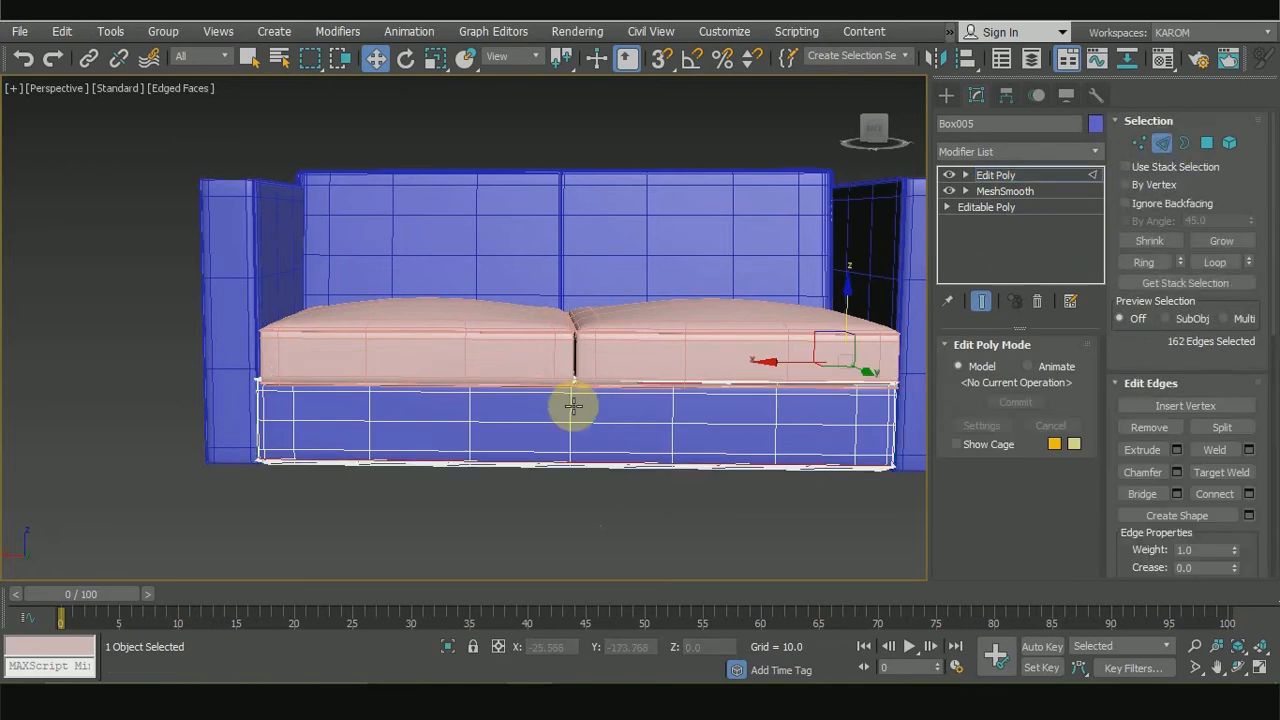
pyautogui.click(571, 405)
pyautogui.scroll(3, 573, 400)
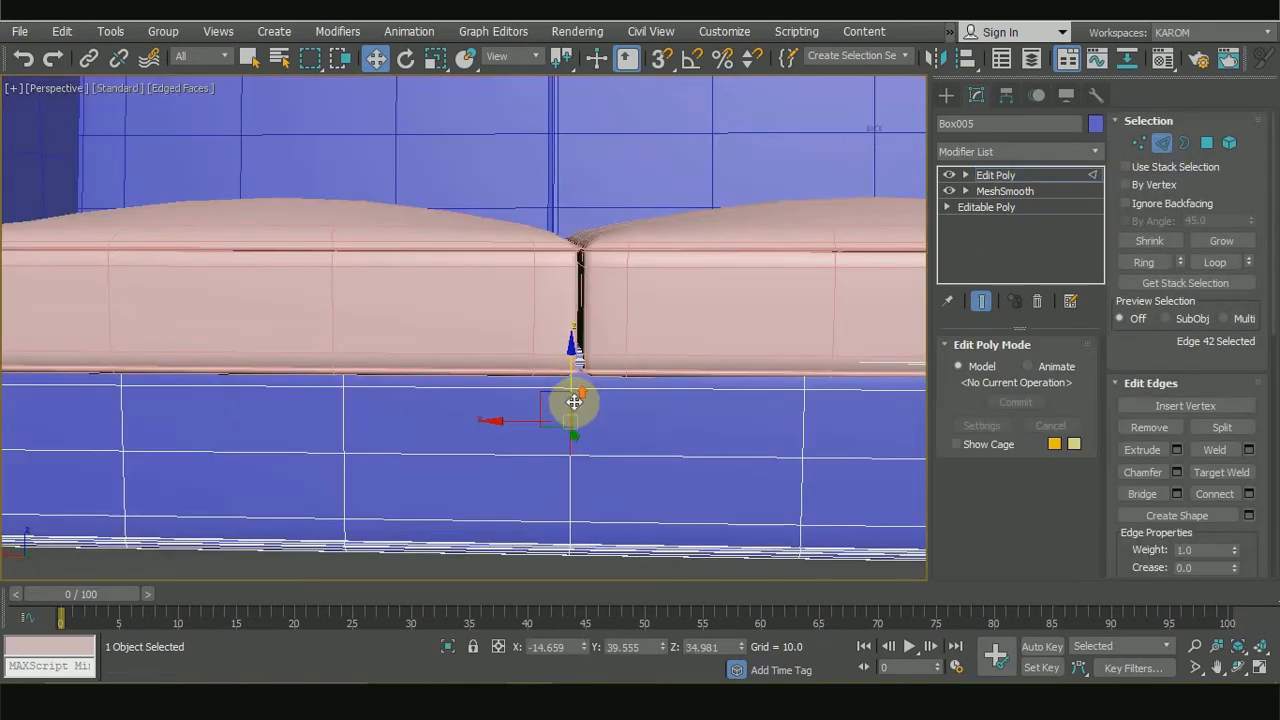
pyautogui.keyDown('ctrl'); pyautogui.click(570, 381); pyautogui.keyUp('ctrl')
pyautogui.keyDown('ctrl'); pyautogui.click(570, 484); pyautogui.keyUp('ctrl')
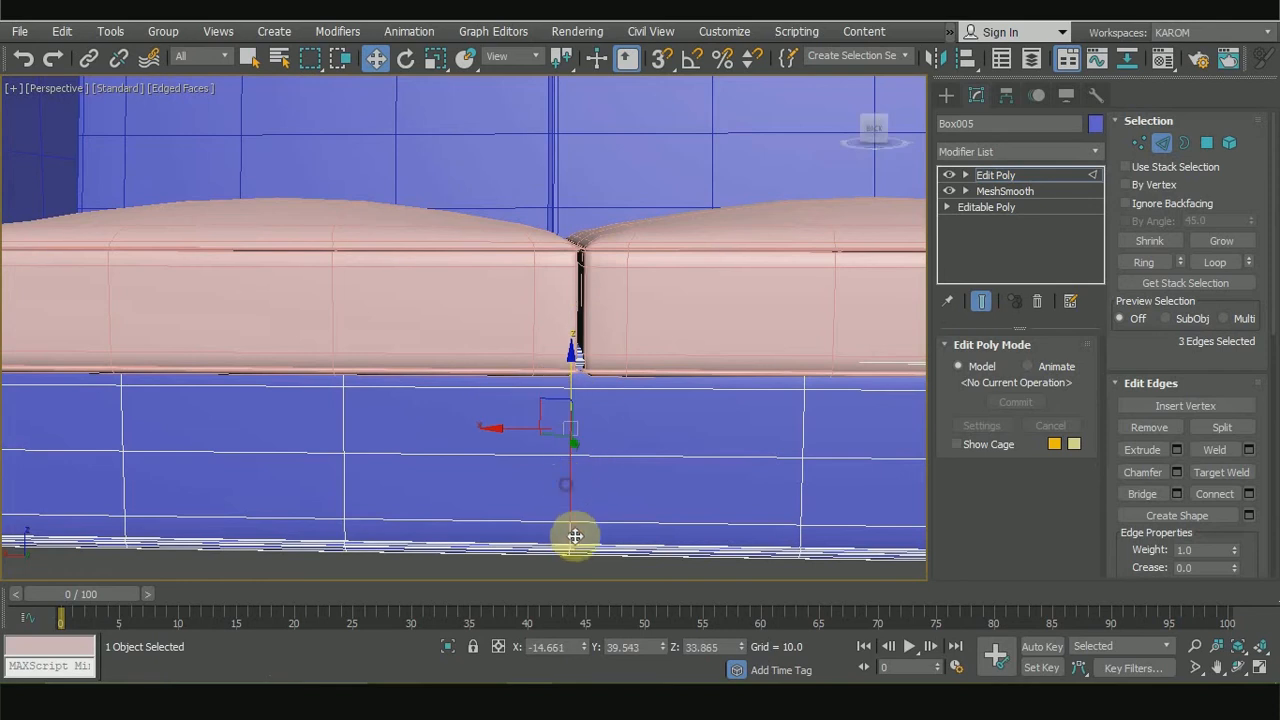
pyautogui.keyDown('ctrl'); pyautogui.click(570, 533); pyautogui.keyUp('ctrl')
pyautogui.moveTo(651, 434)
pyautogui.keyDown('alt'); pyautogui.mouseDown(button='middle')
pyautogui.moveTo(571, 443)
pyautogui.moveTo(704, 416)
pyautogui.moveTo(687, 430)
pyautogui.moveTo(644, 415)
pyautogui.mouseUp(button='middle'); pyautogui.keyUp('alt')
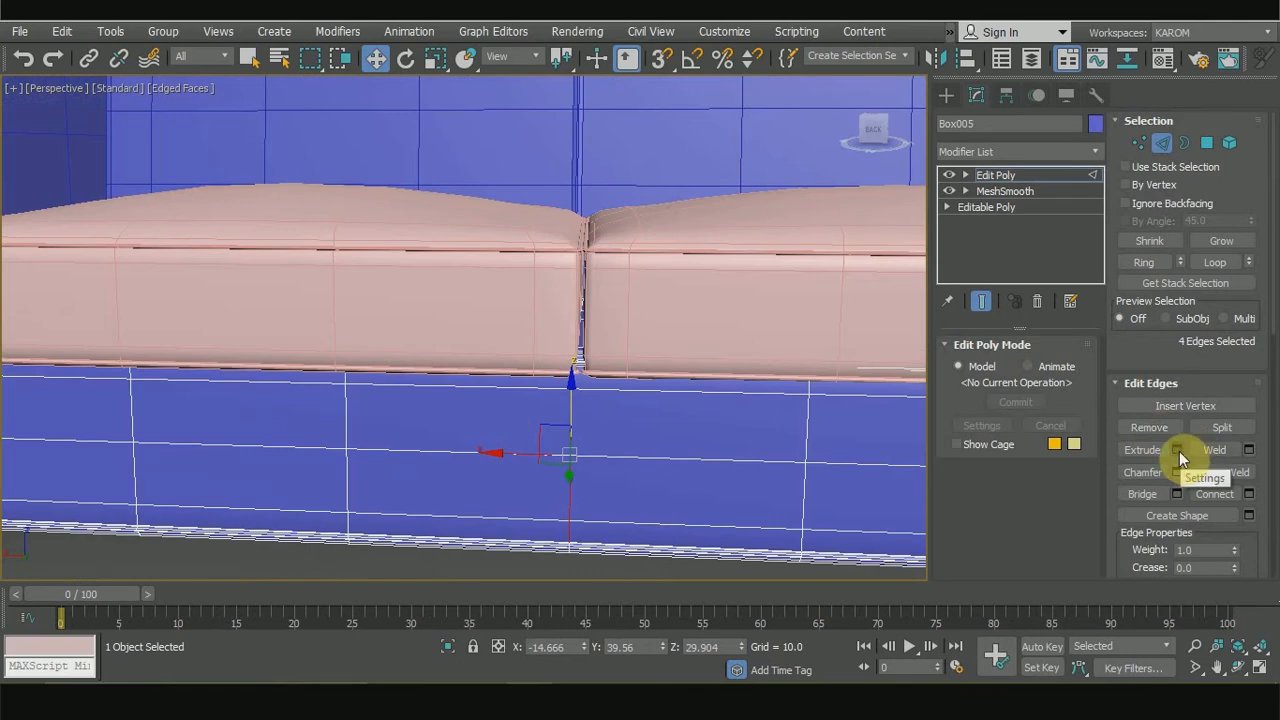
pyautogui.click(1177, 472)
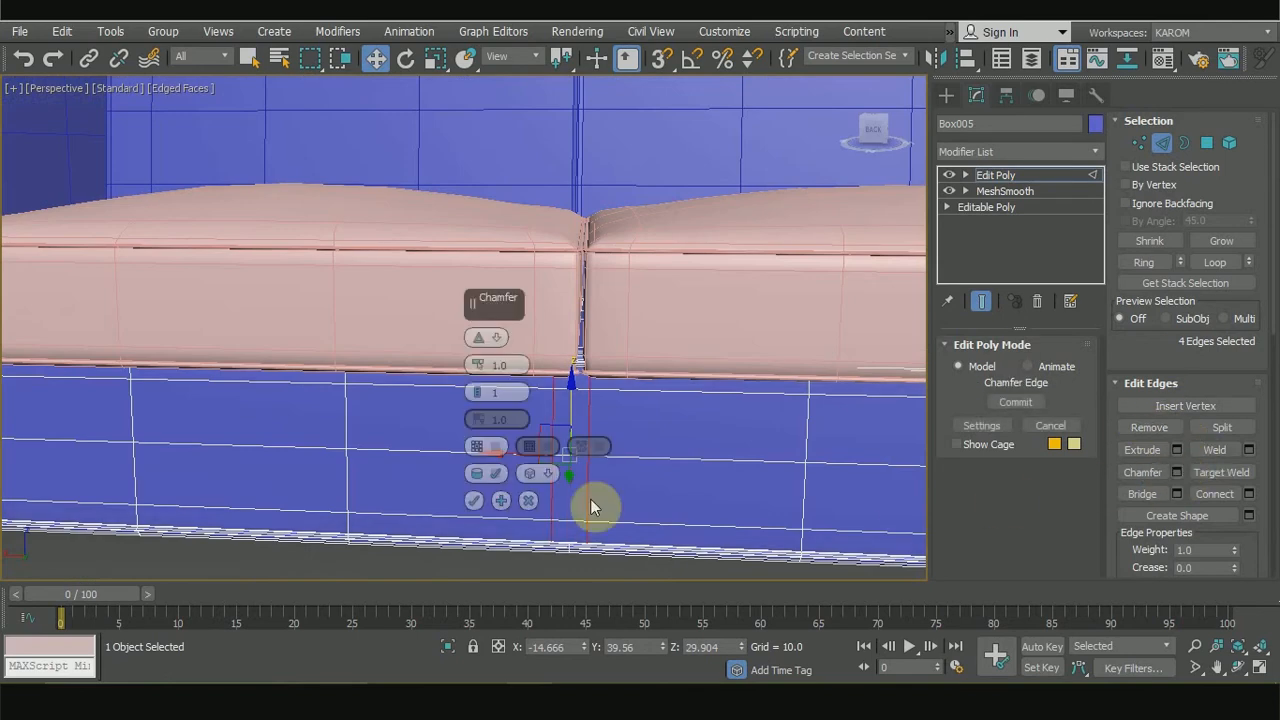
pyautogui.moveTo(497, 375); pyautogui.dragTo(468, 416)
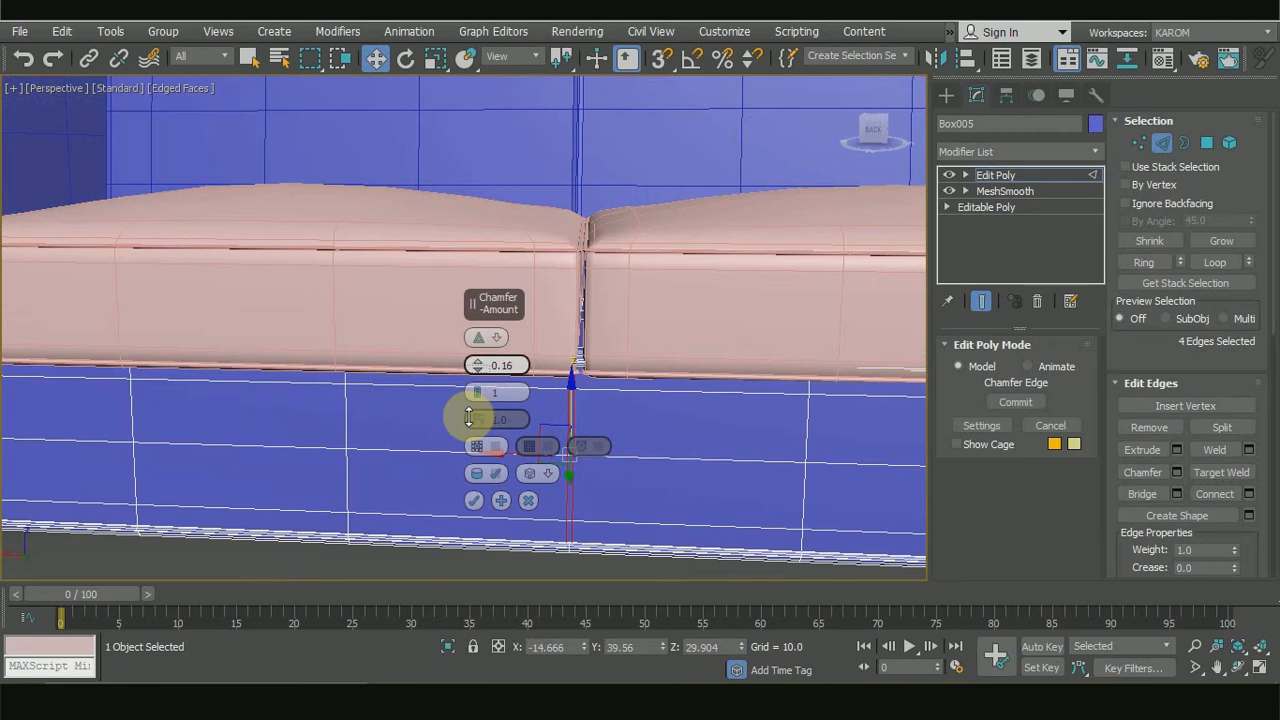
pyautogui.click(474, 500)
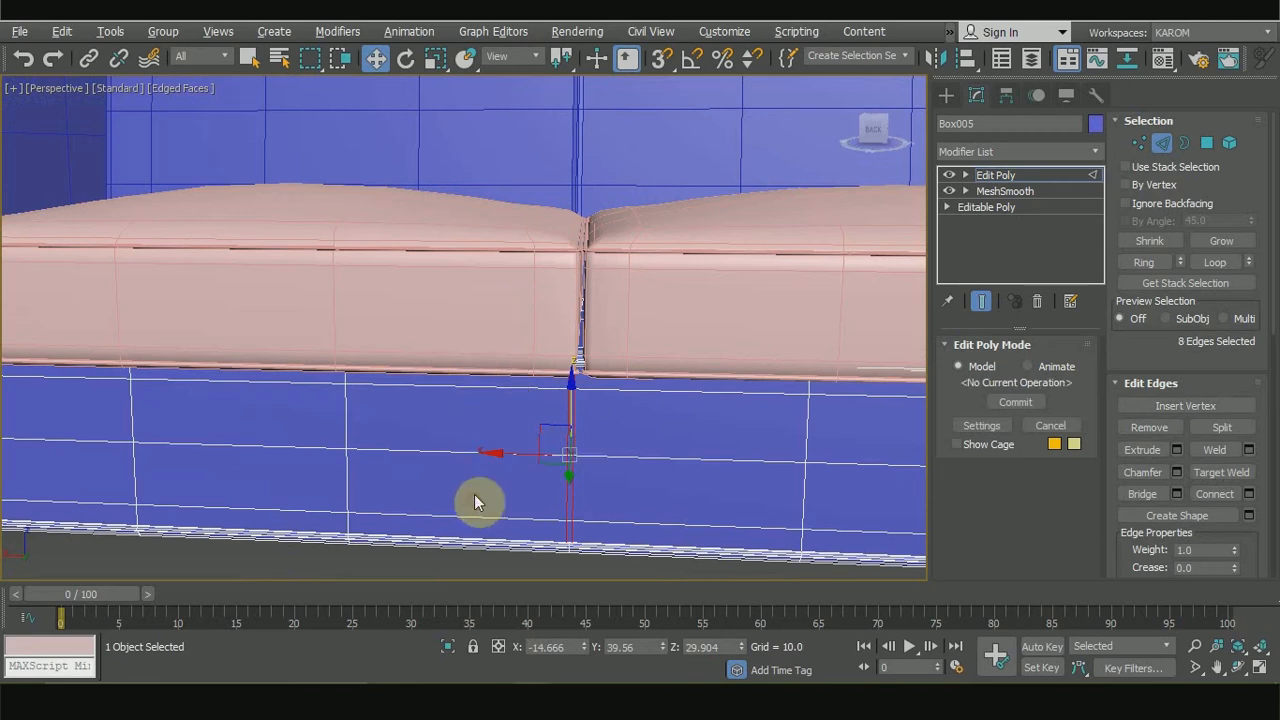
# Step: Bevel the narrow vertical strip of four polygons at the centre of the base's front with height 0.296 and outline -0.132
pyautogui.click(1208, 145)
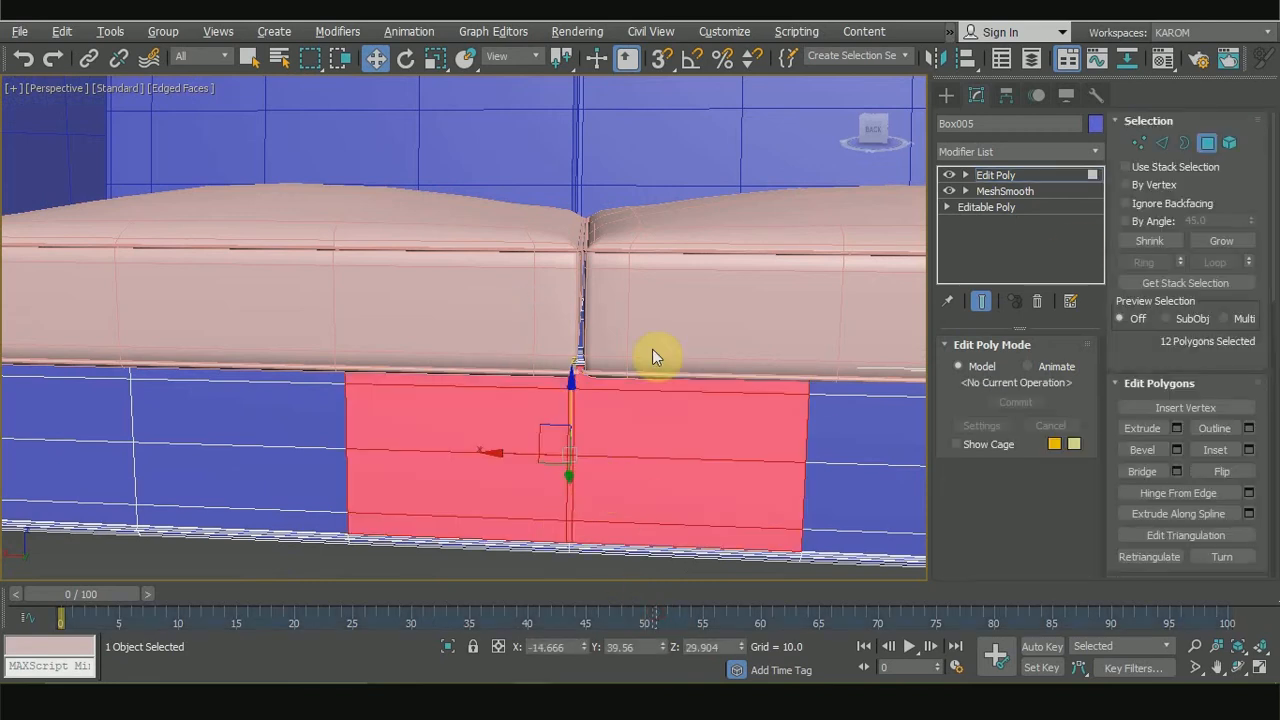
pyautogui.keyDown('alt'); pyautogui.moveTo(644, 283); pyautogui.dragTo(616, 612); pyautogui.keyUp('alt')
pyautogui.keyDown('alt'); pyautogui.moveTo(447, 305); pyautogui.dragTo(484, 596); pyautogui.keyUp('alt')
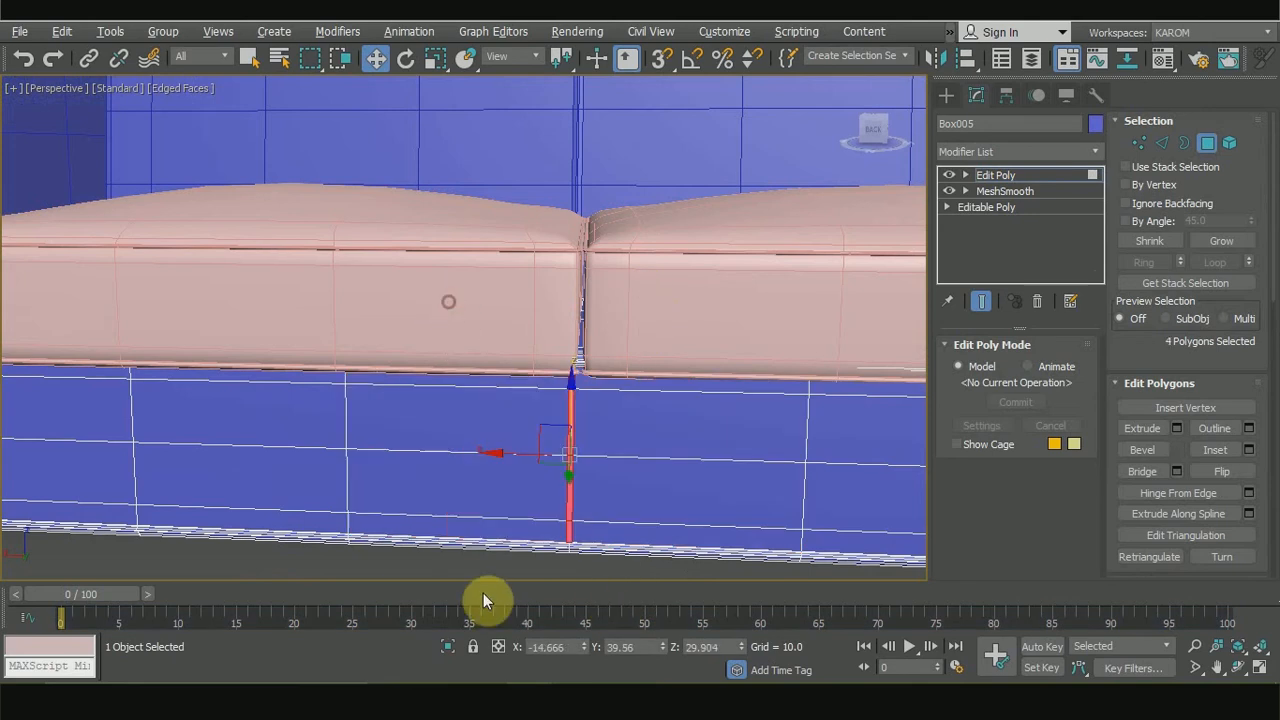
pyautogui.click(1175, 450)
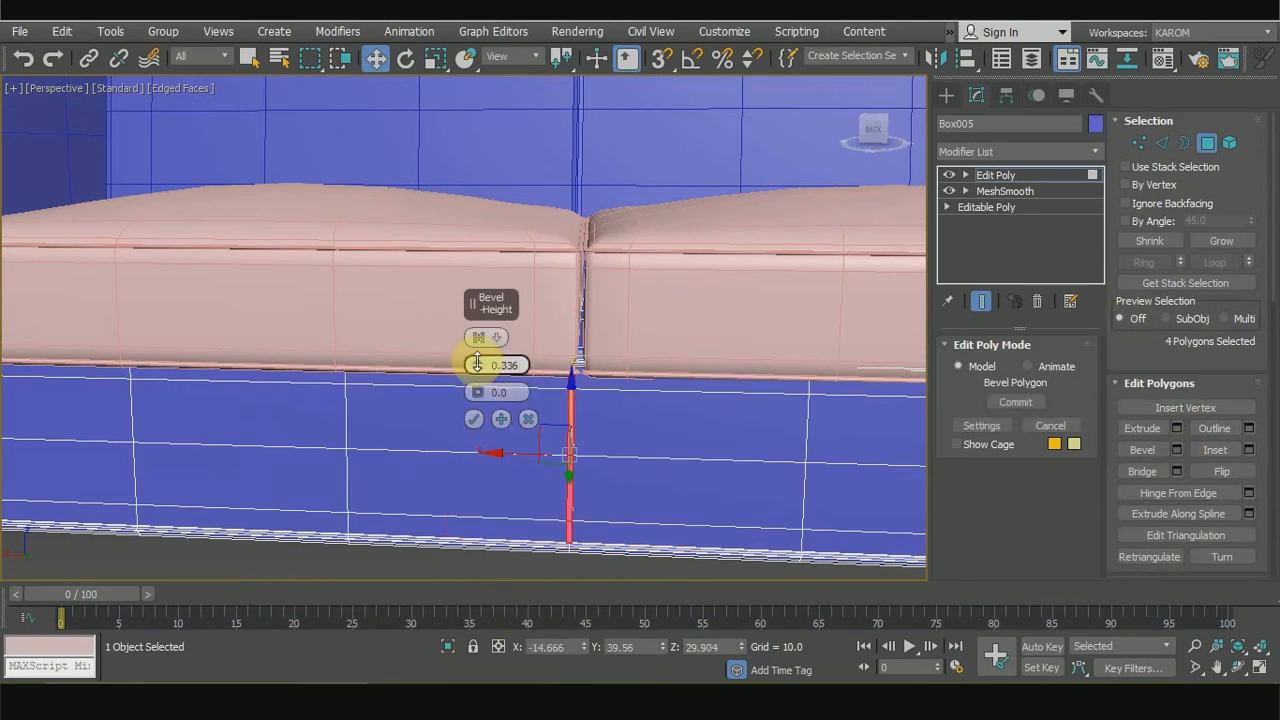
pyautogui.keyDown('alt'); pyautogui.moveTo(571, 380); pyautogui.dragTo(474, 370, button='middle'); pyautogui.keyUp('alt')
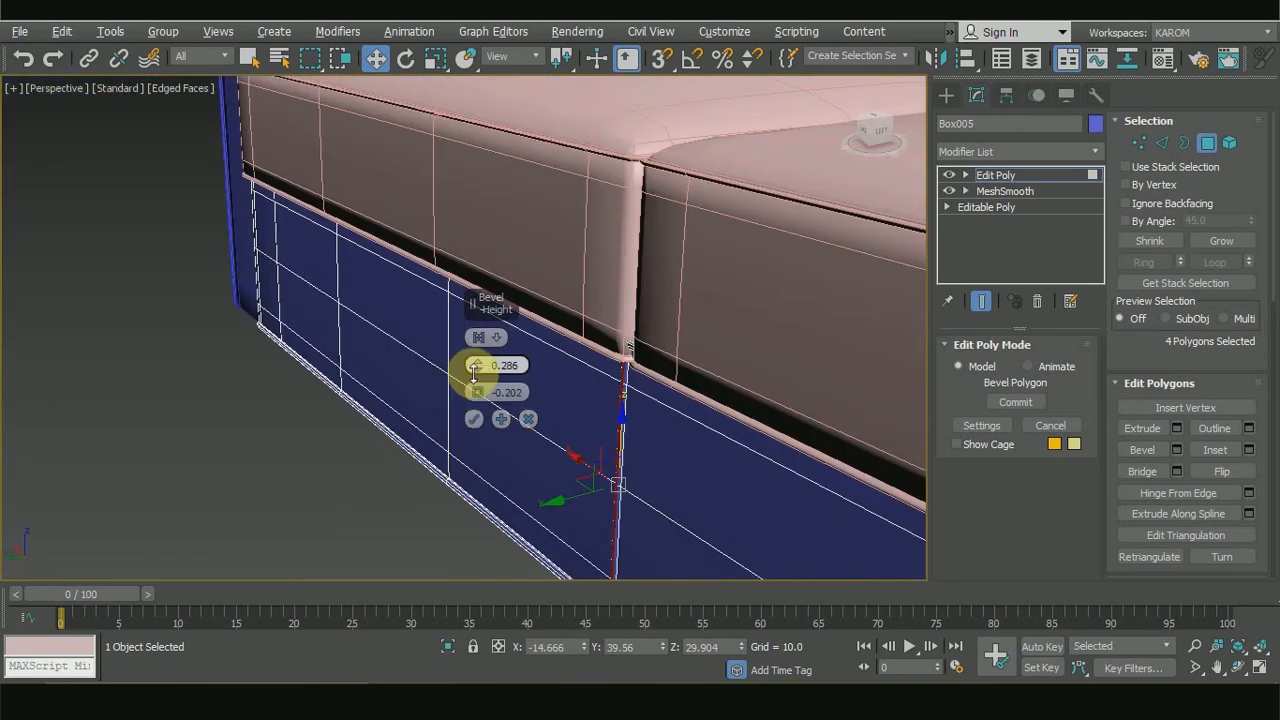
pyautogui.moveTo(474, 392); pyautogui.dragTo(474, 397)
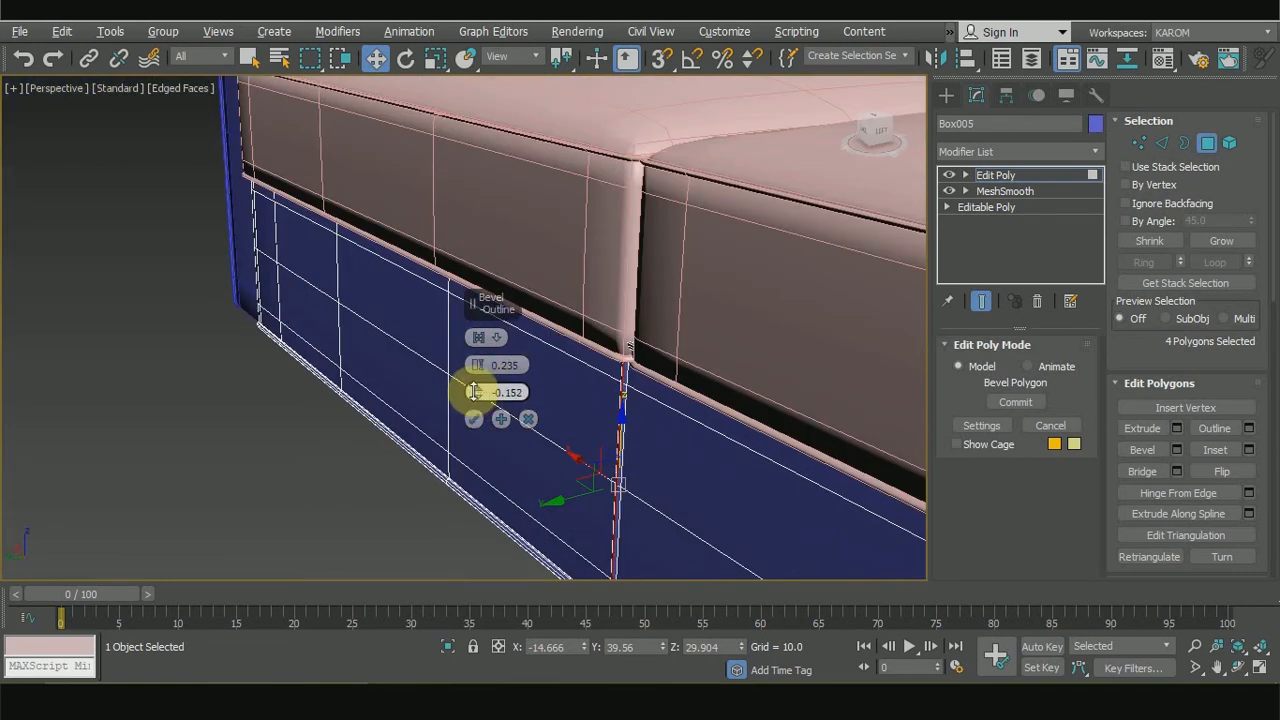
pyautogui.scroll(4, 564, 430)
pyautogui.keyDown('alt'); pyautogui.moveTo(677, 430); pyautogui.dragTo(763, 422, button='middle'); pyautogui.keyUp('alt')
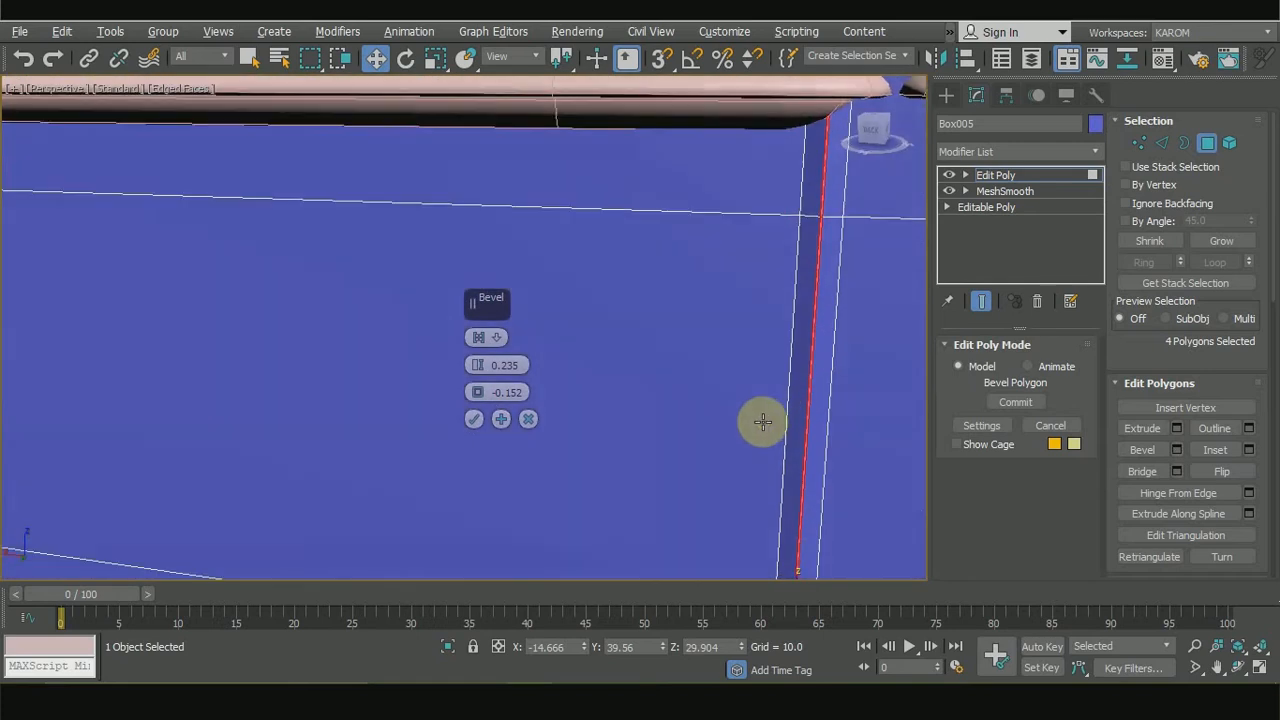
pyautogui.moveTo(480, 380); pyautogui.dragTo(474, 390)
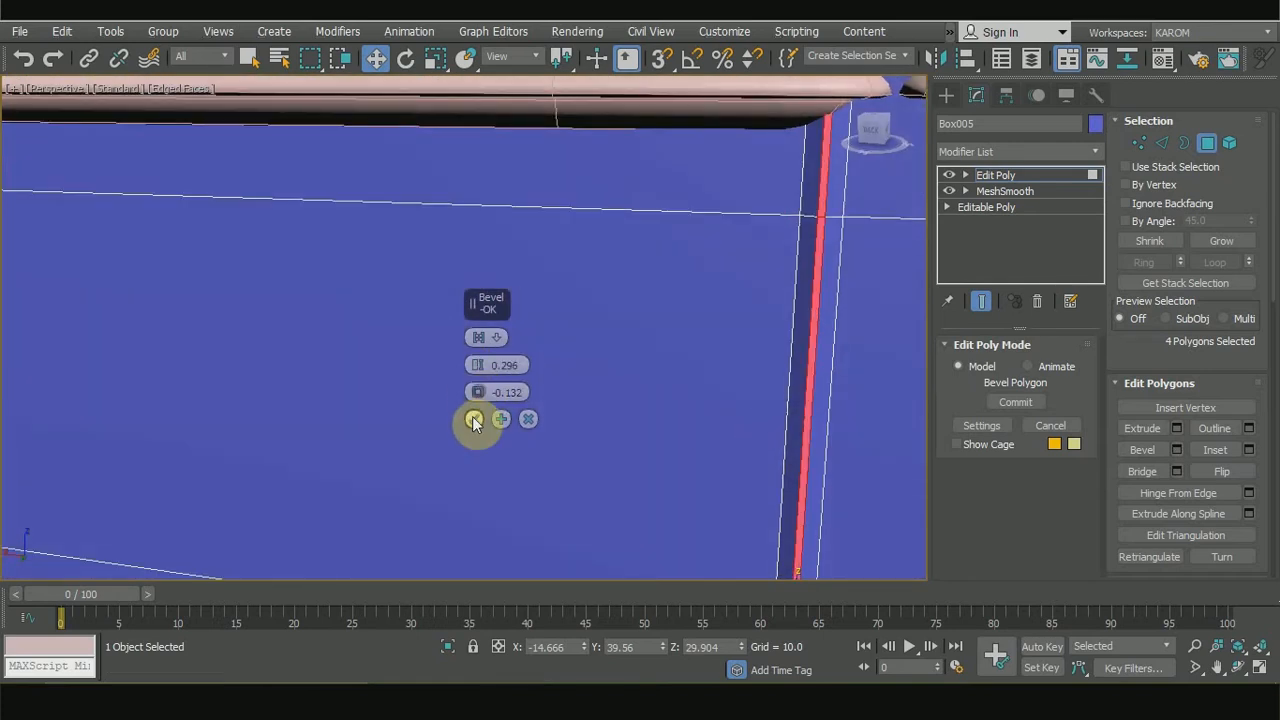
pyautogui.click(474, 420)
pyautogui.scroll(-5, 586, 420)
pyautogui.click(424, 568)
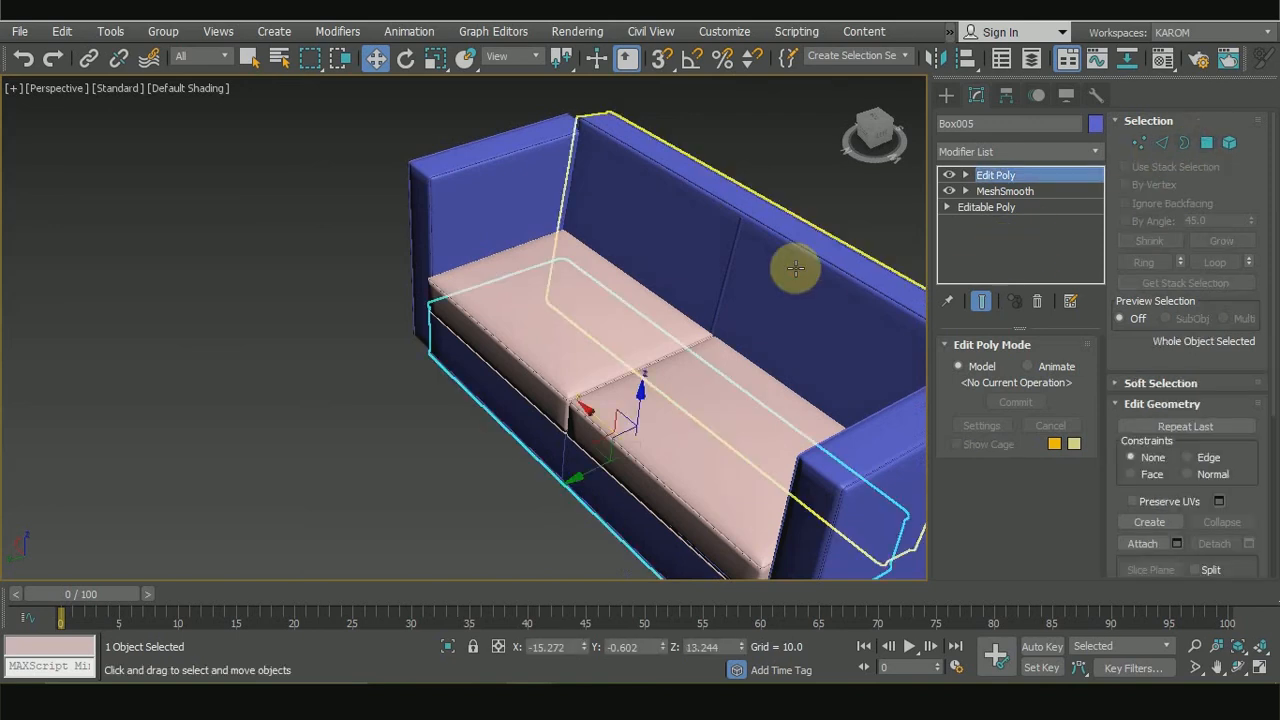
# Step: Recolour all six sofa parts with one uniform grey object colour and clear the selection
pyautogui.moveTo(791, 266)
pyautogui.keyDown('alt'); pyautogui.mouseDown(button='middle')
pyautogui.moveTo(791, 294)
pyautogui.moveTo(777, 277)
pyautogui.mouseUp(button='middle'); pyautogui.keyUp('alt')
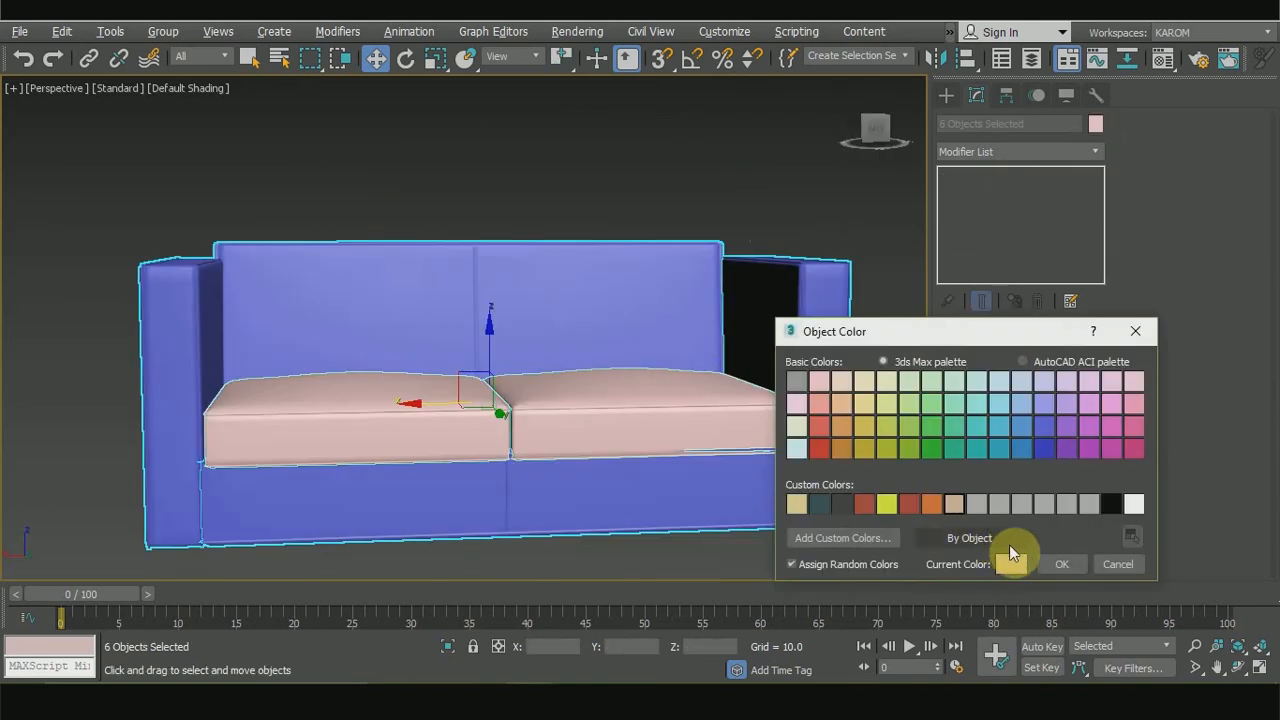
pyautogui.click(1062, 563)
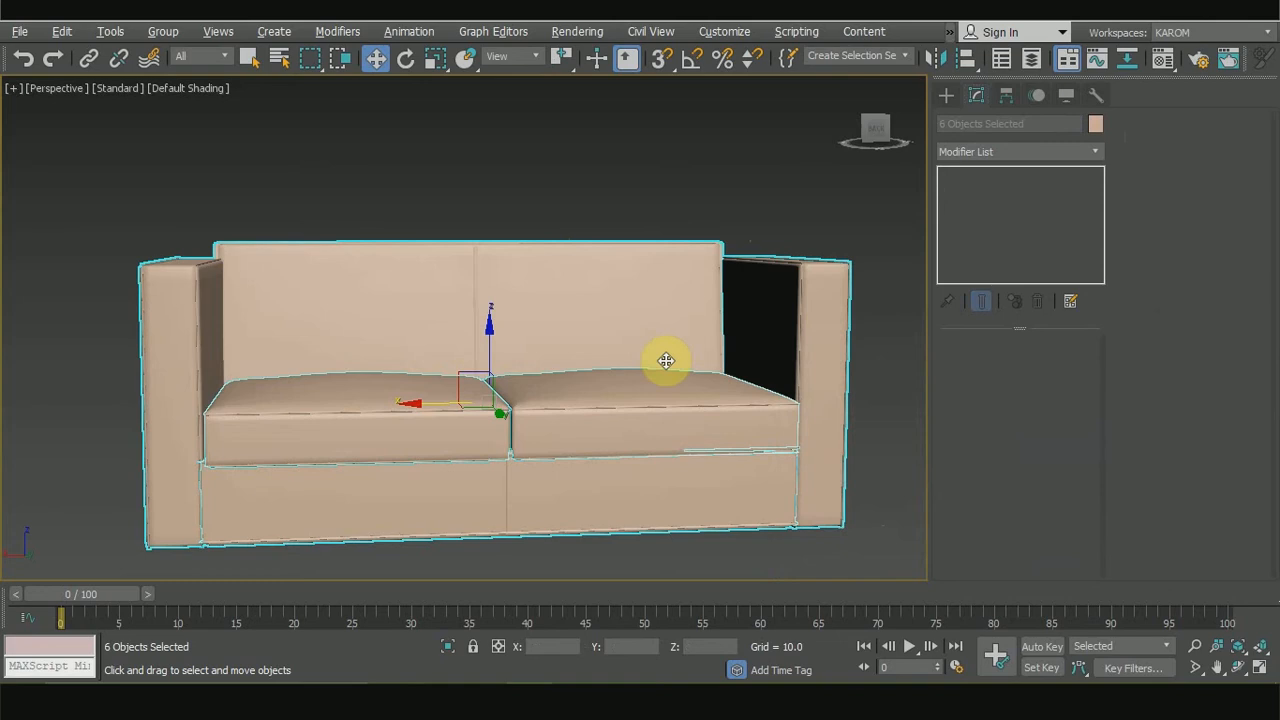
pyautogui.click(1094, 124)
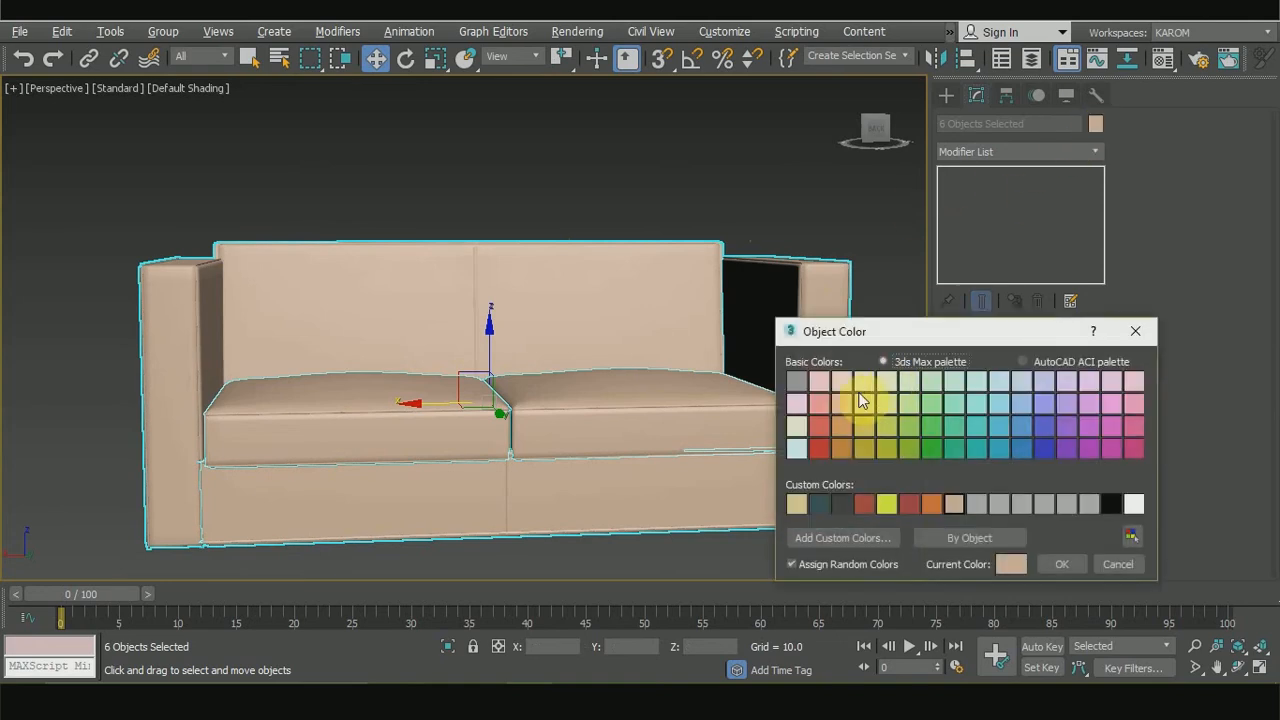
pyautogui.click(1050, 564)
pyautogui.click(733, 186)
pyautogui.press('z')
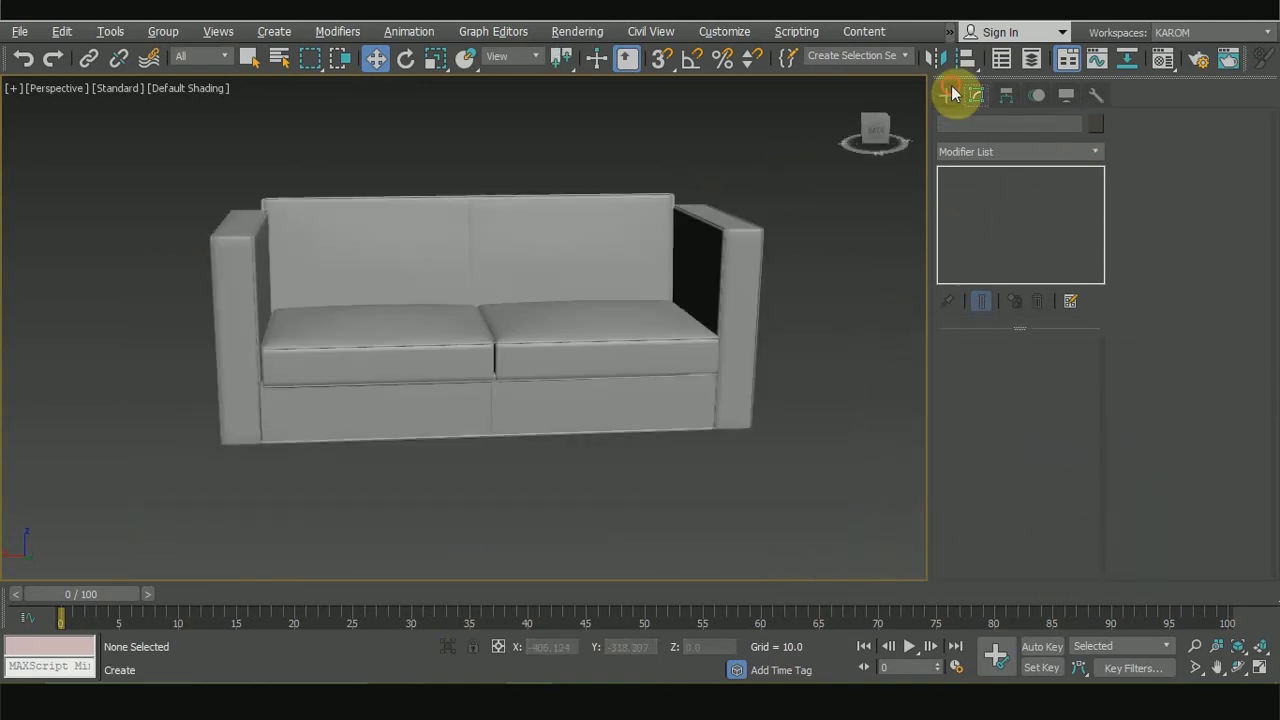
# Step: Create a small box about 12 high in front of the sofa and set its length and width to 12.0
pyautogui.click(948, 94)
pyautogui.click(980, 210)
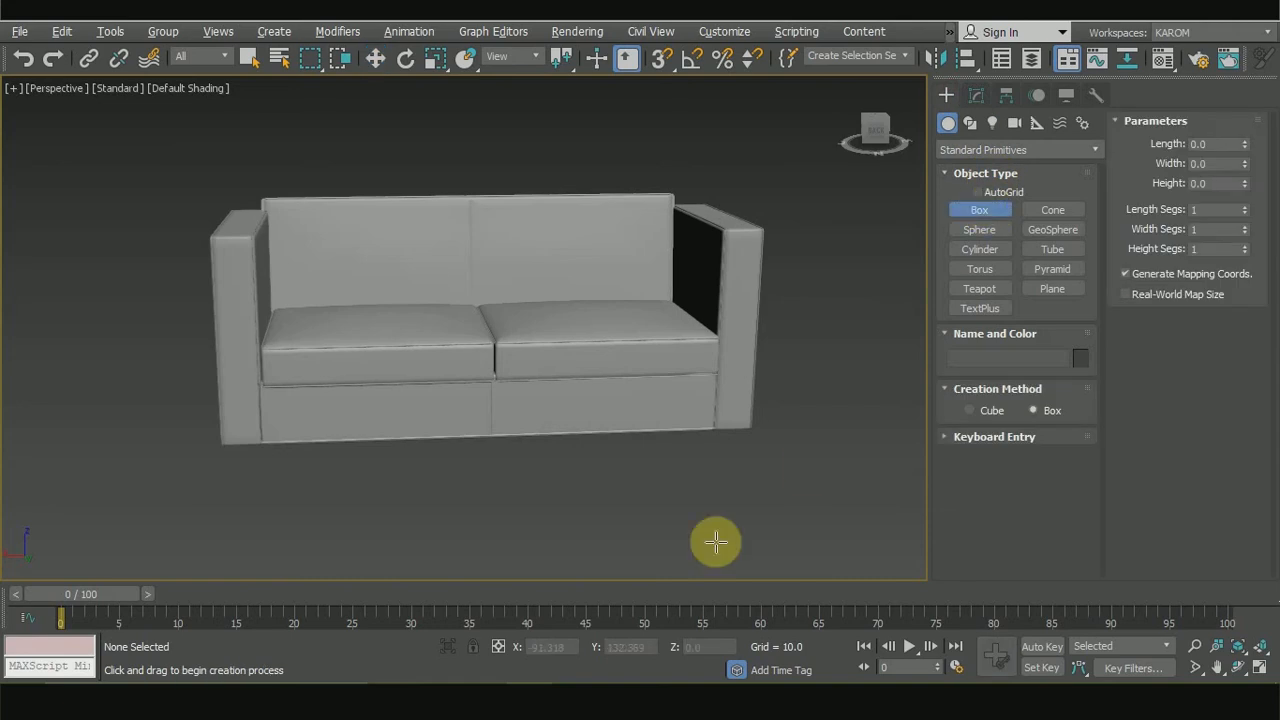
pyautogui.moveTo(598, 512); pyautogui.dragTo(618, 505)
pyautogui.click(628, 490)
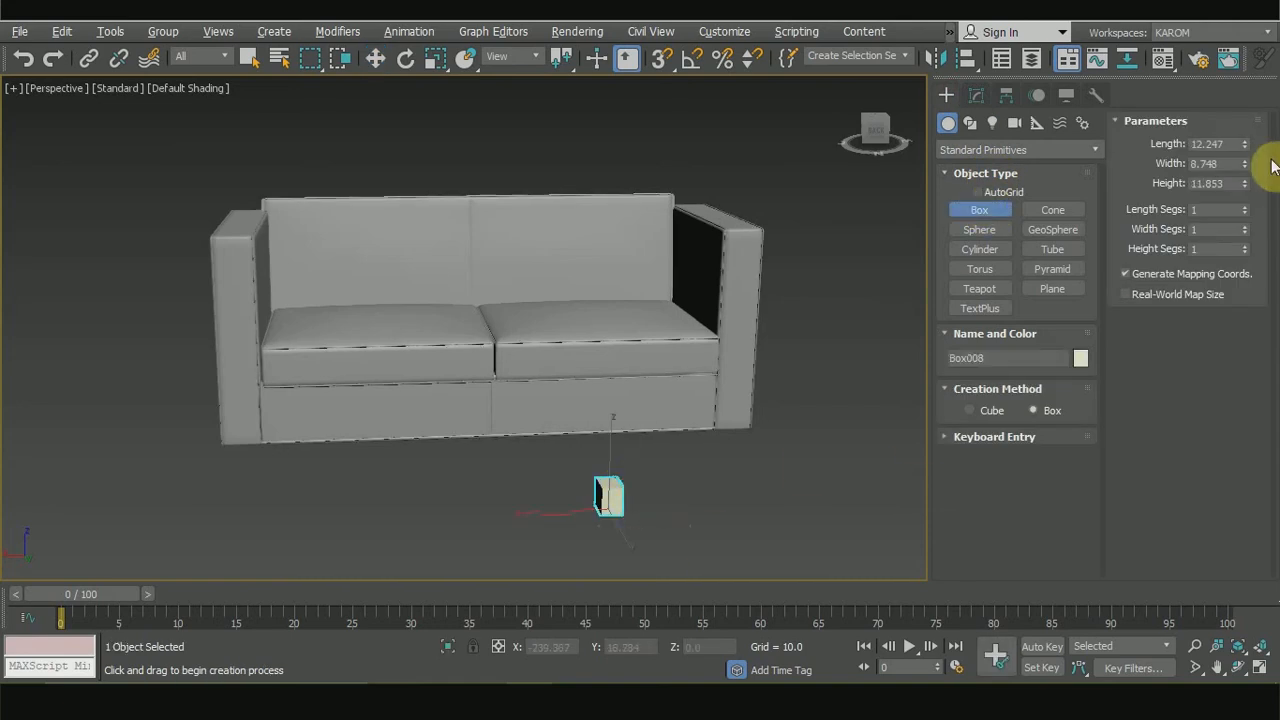
pyautogui.doubleClick(1218, 144)
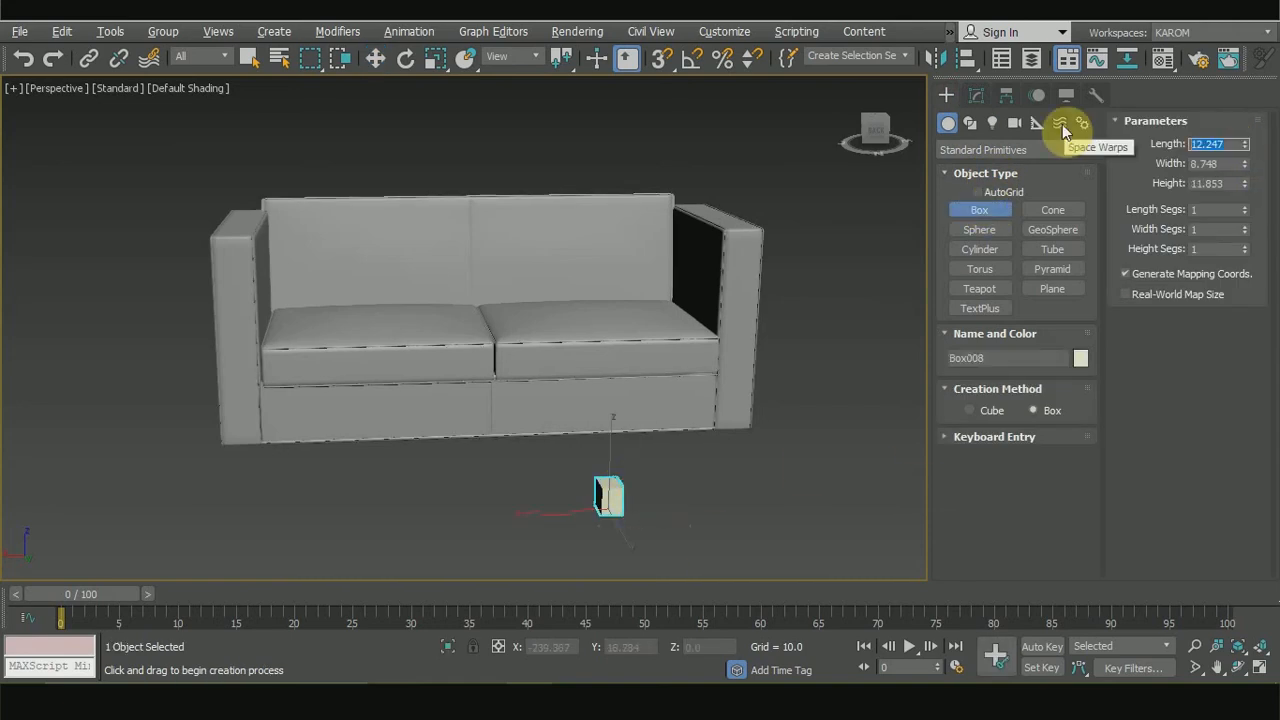
pyautogui.write('12.0')
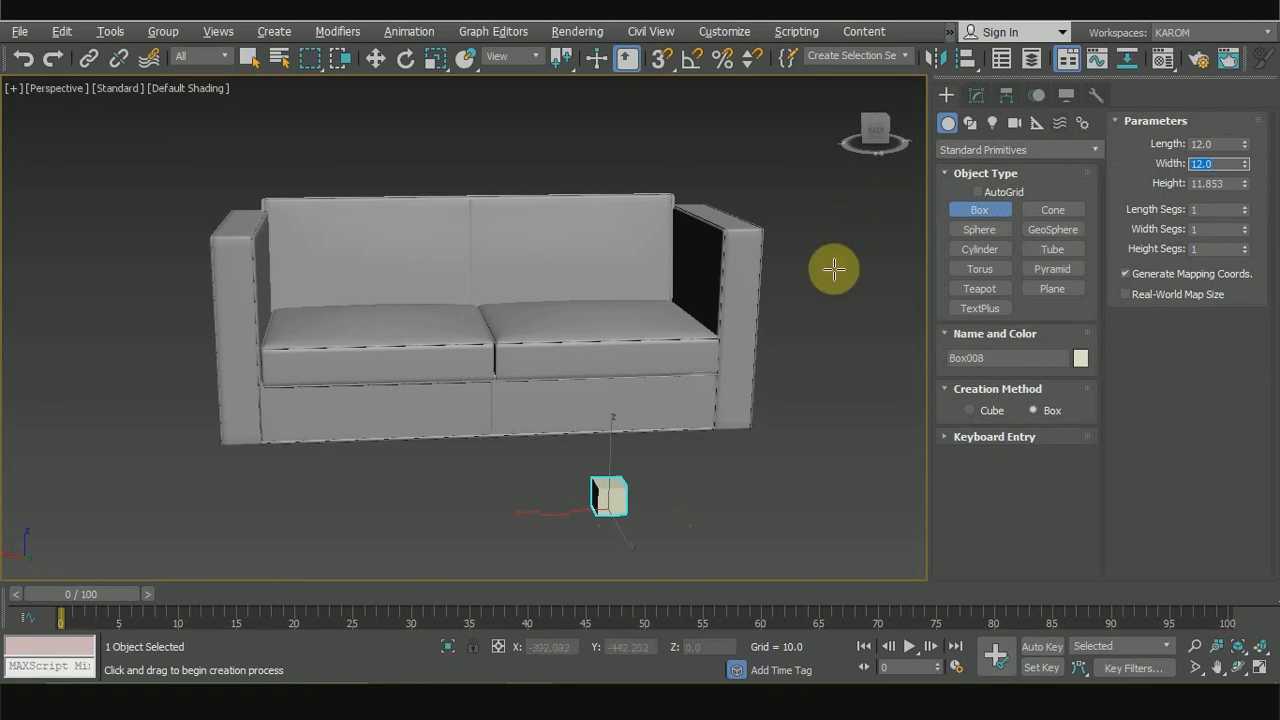
# Step: Convert the small box in front of the sofa to an Editable Poly
pyautogui.keyDown('alt'); pyautogui.moveTo(751, 446); pyautogui.dragTo(765, 412, button='middle'); pyautogui.keyUp('alt')
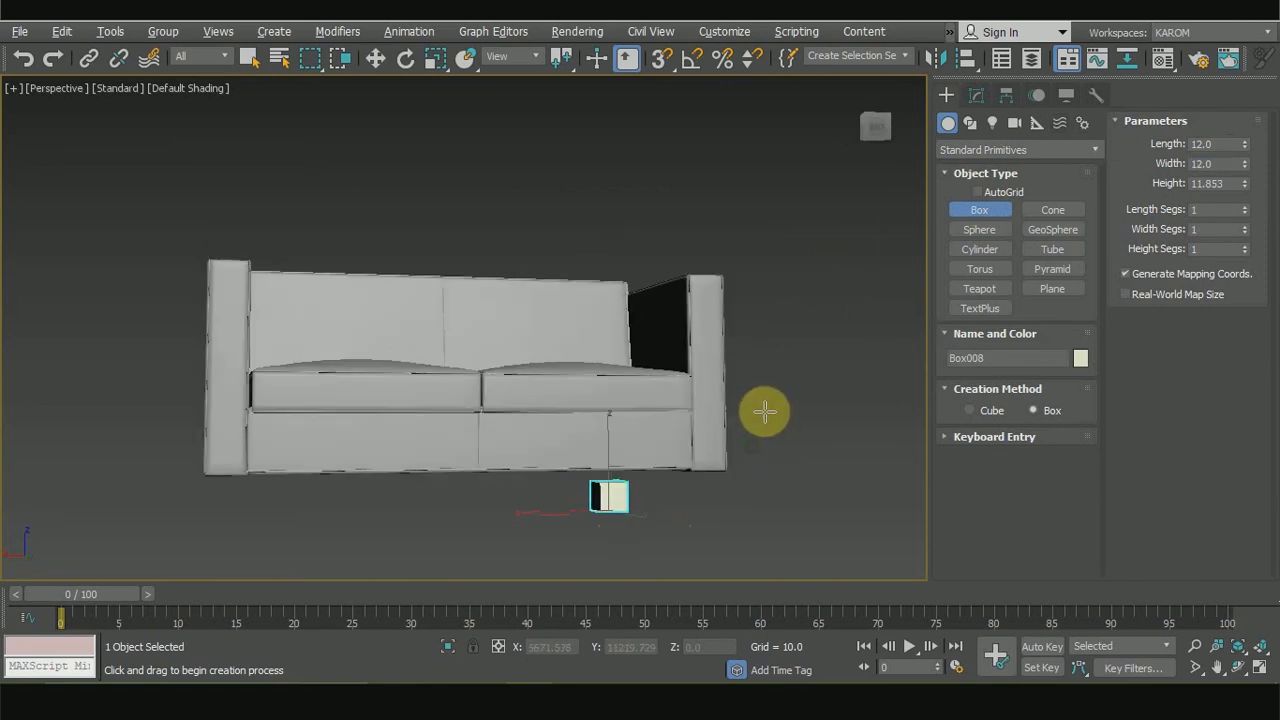
pyautogui.rightClick(614, 494)
pyautogui.rightClick(620, 494)
pyautogui.moveTo(690, 676)
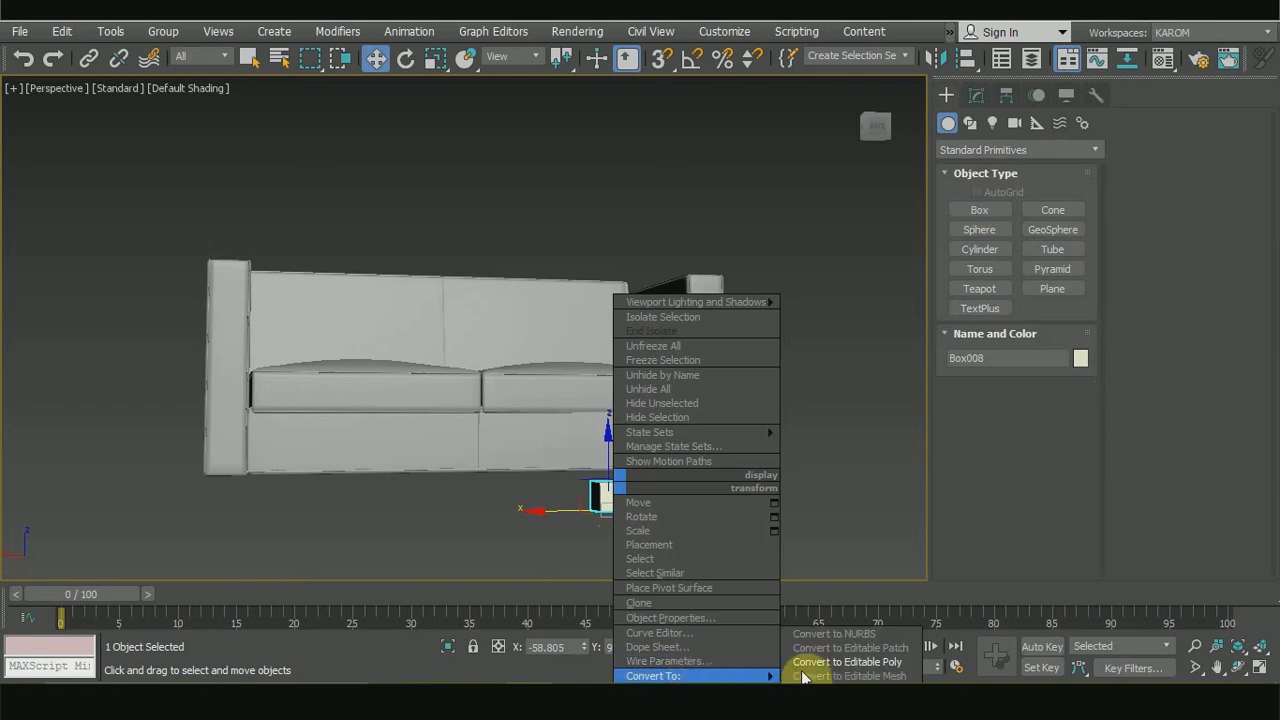
pyautogui.click(840, 658)
# Step: Taper the small box into a foot by scaling in its bottom edges, and recolour it dark teal
pyautogui.keyDown('alt'); pyautogui.moveTo(758, 508); pyautogui.dragTo(827, 458, button='middle'); pyautogui.keyUp('alt')
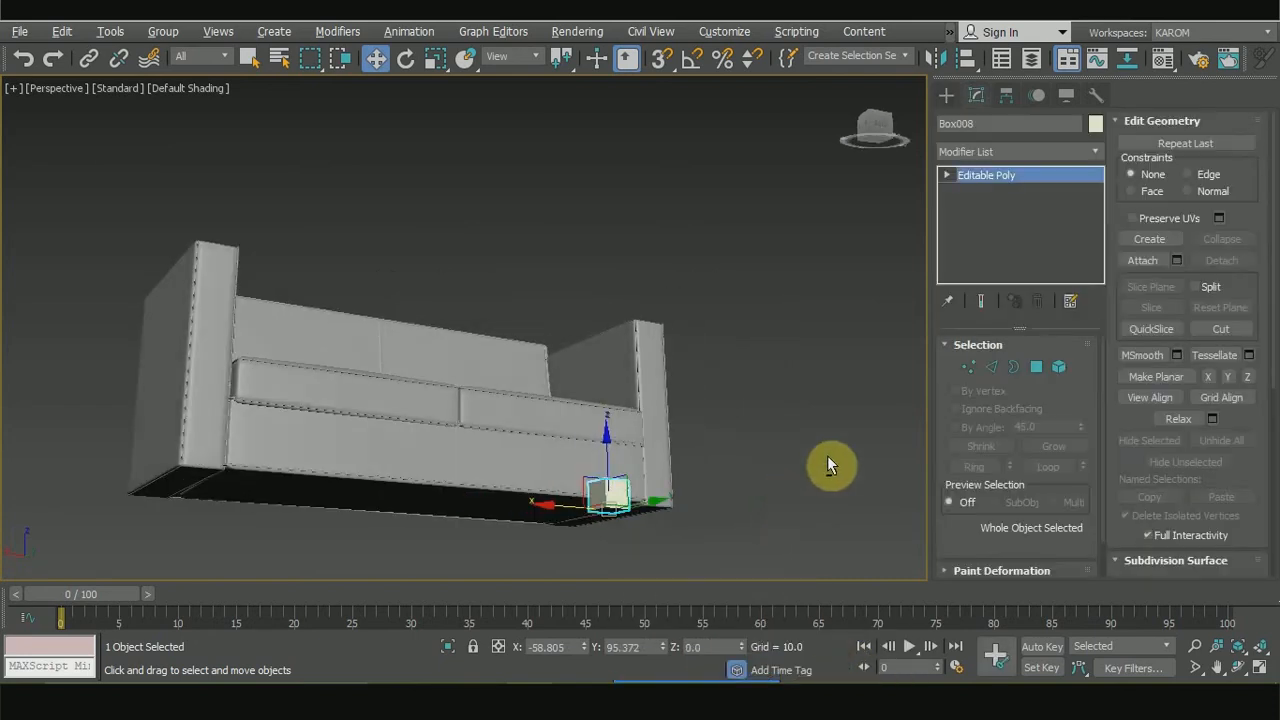
pyautogui.click(995, 370)
pyautogui.keyDown('alt'); pyautogui.moveTo(720, 489); pyautogui.dragTo(779, 438, button='middle'); pyautogui.keyUp('alt')
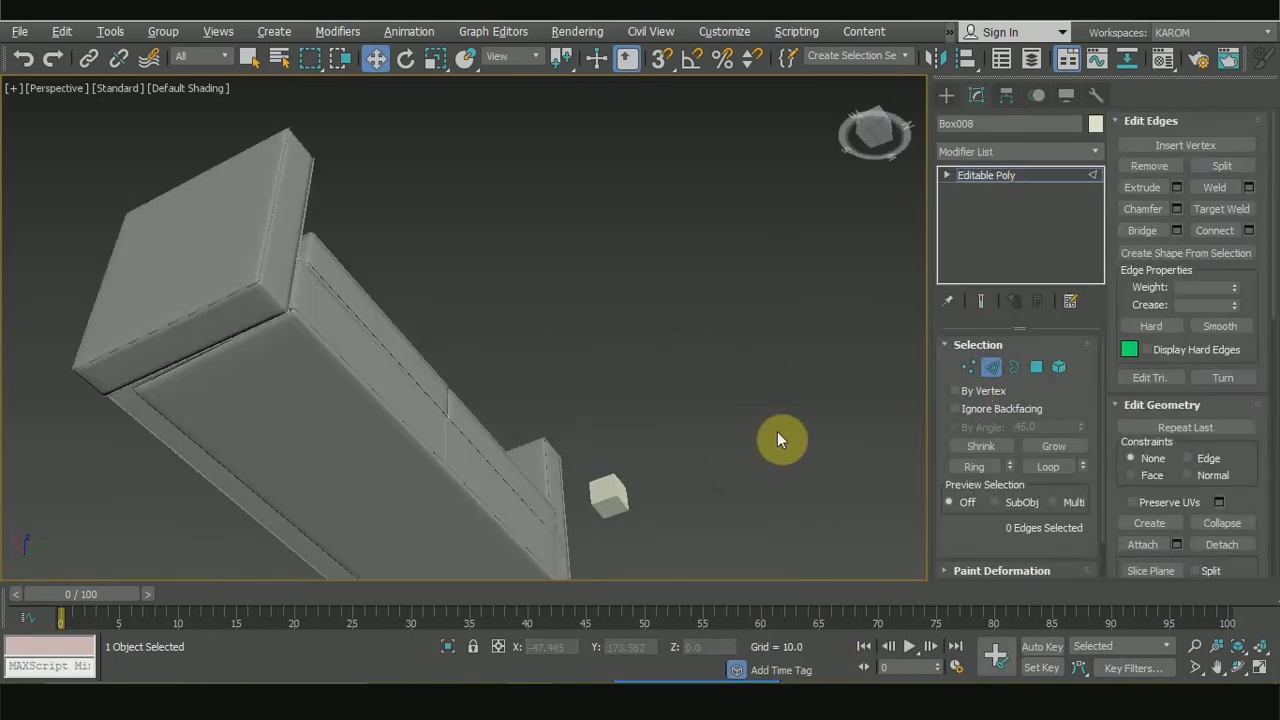
pyautogui.click(622, 508)
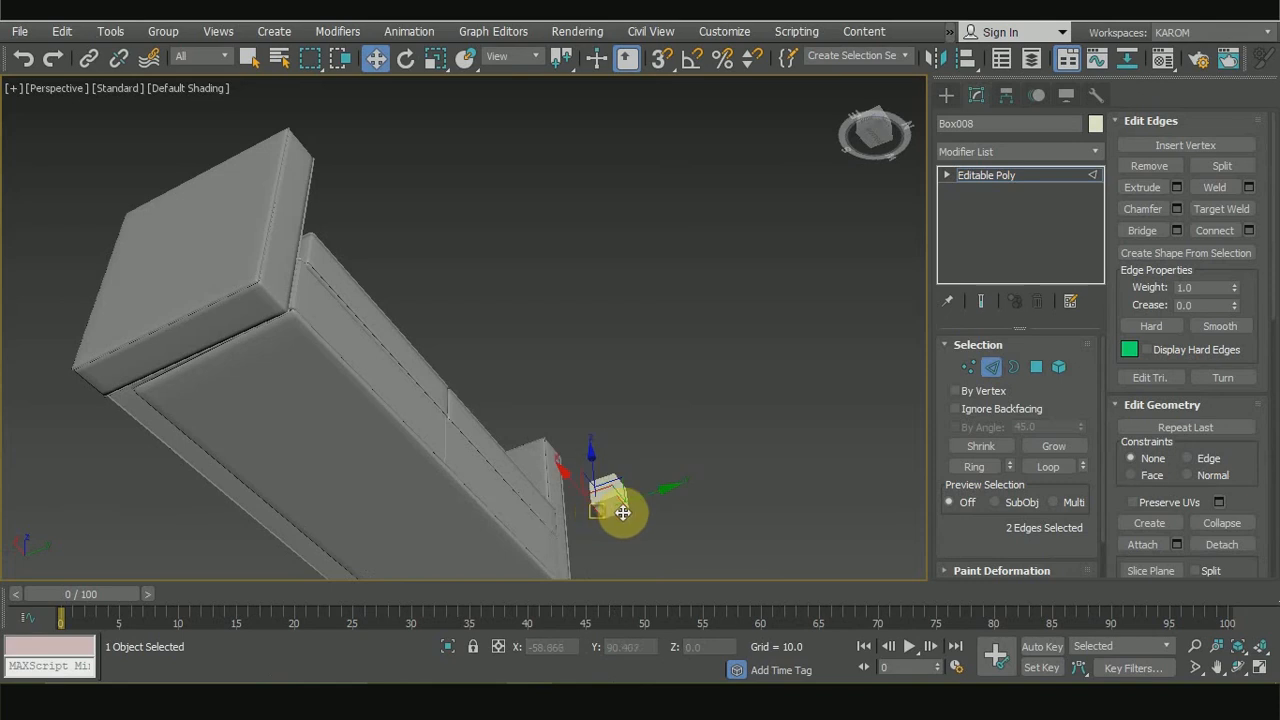
pyautogui.press('r')
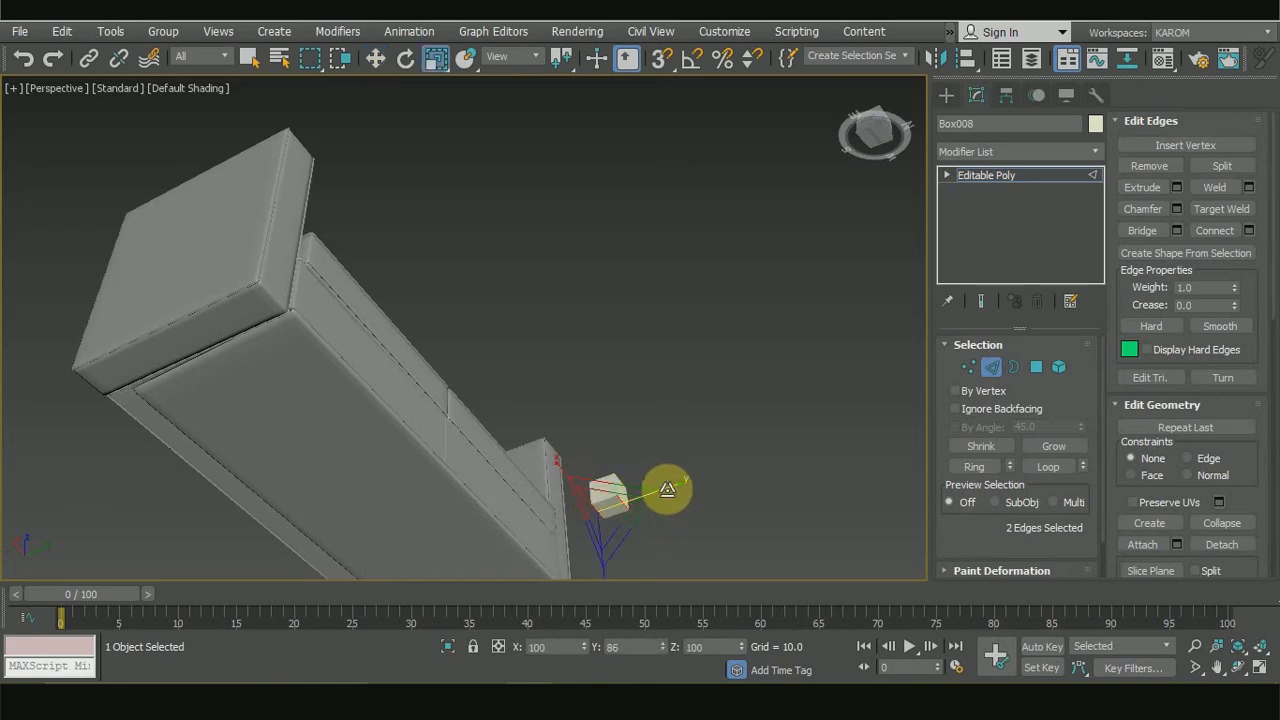
pyautogui.keyDown('alt'); pyautogui.moveTo(693, 501); pyautogui.dragTo(600, 505, button='middle'); pyautogui.keyUp('alt')
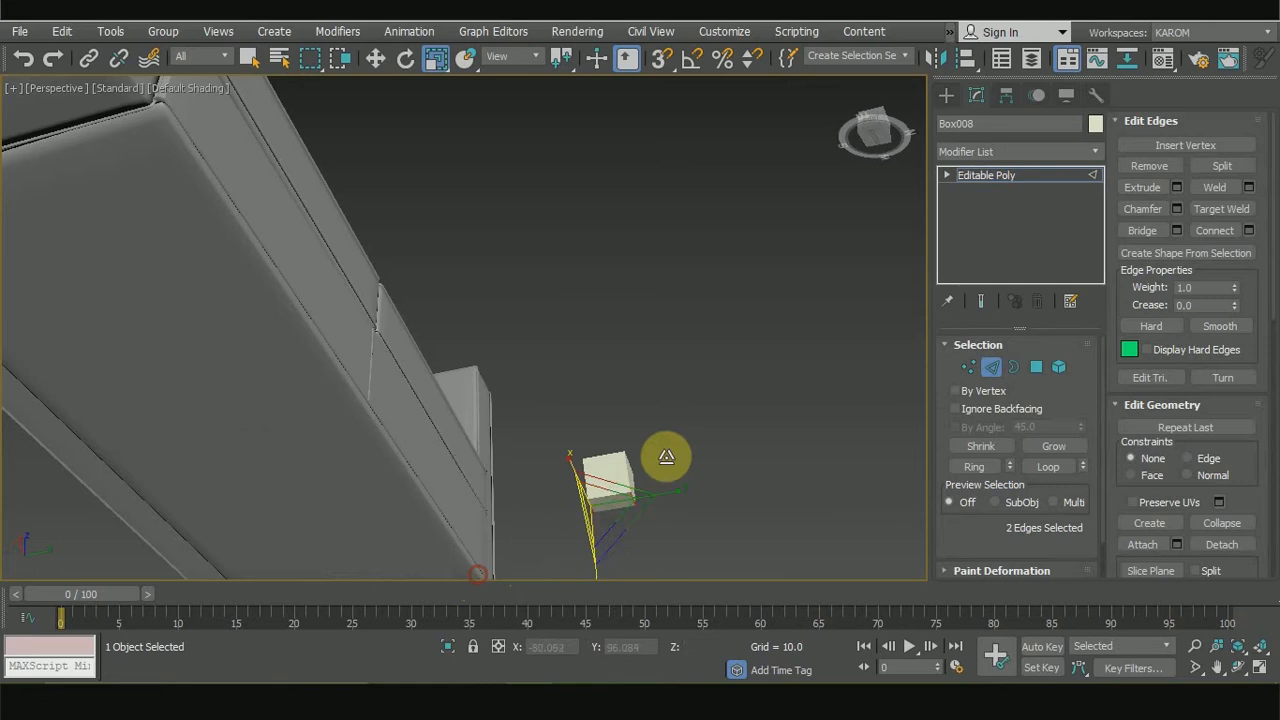
pyautogui.keyDown('alt'); pyautogui.moveTo(666, 457); pyautogui.dragTo(603, 524, button='middle'); pyautogui.keyUp('alt')
pyautogui.moveTo(603, 524); pyautogui.dragTo(603, 524)
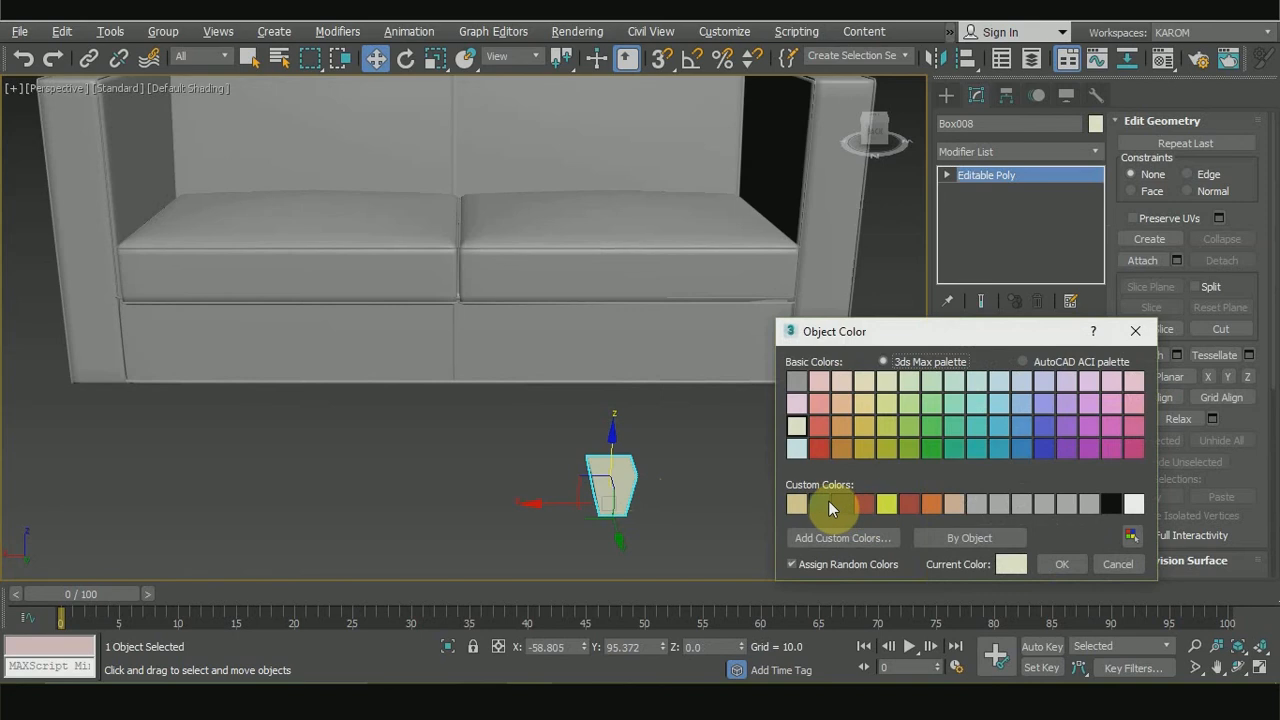
pyautogui.click(820, 505)
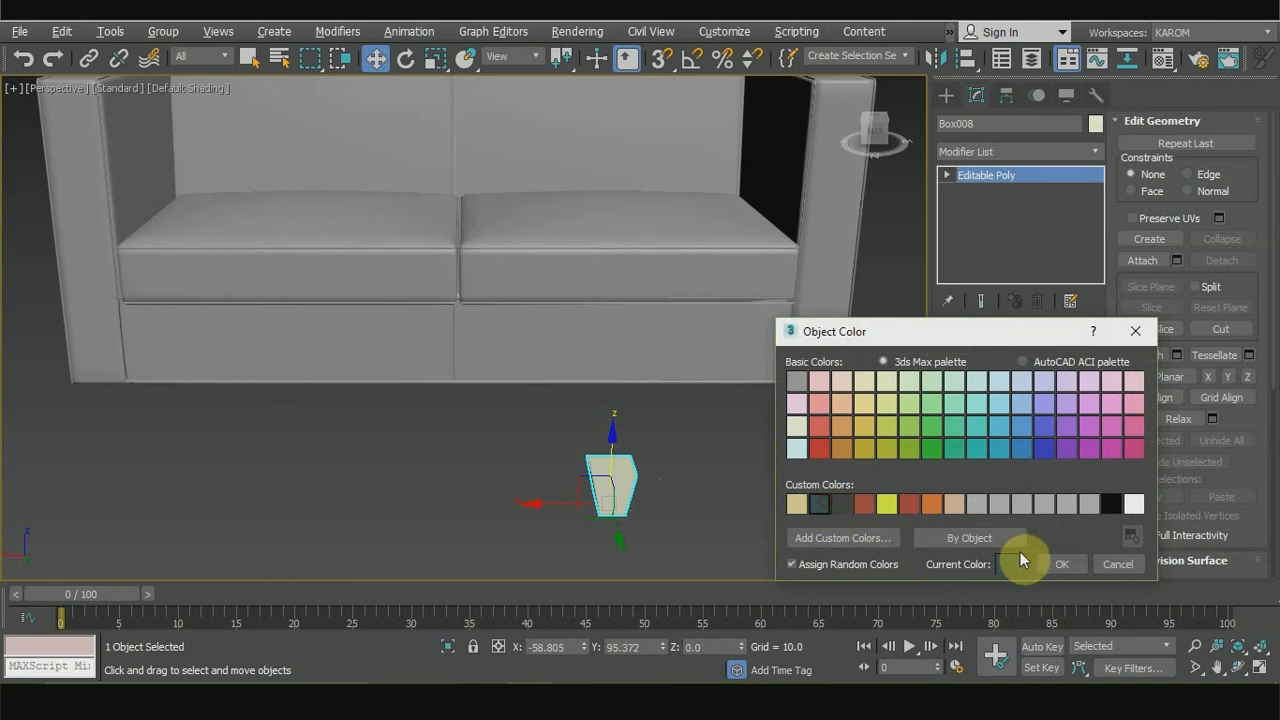
pyautogui.click(1055, 563)
# Step: Position the tapered foot under a corner of the armrest and copy it so all four sofa corners have a foot
pyautogui.press('b')
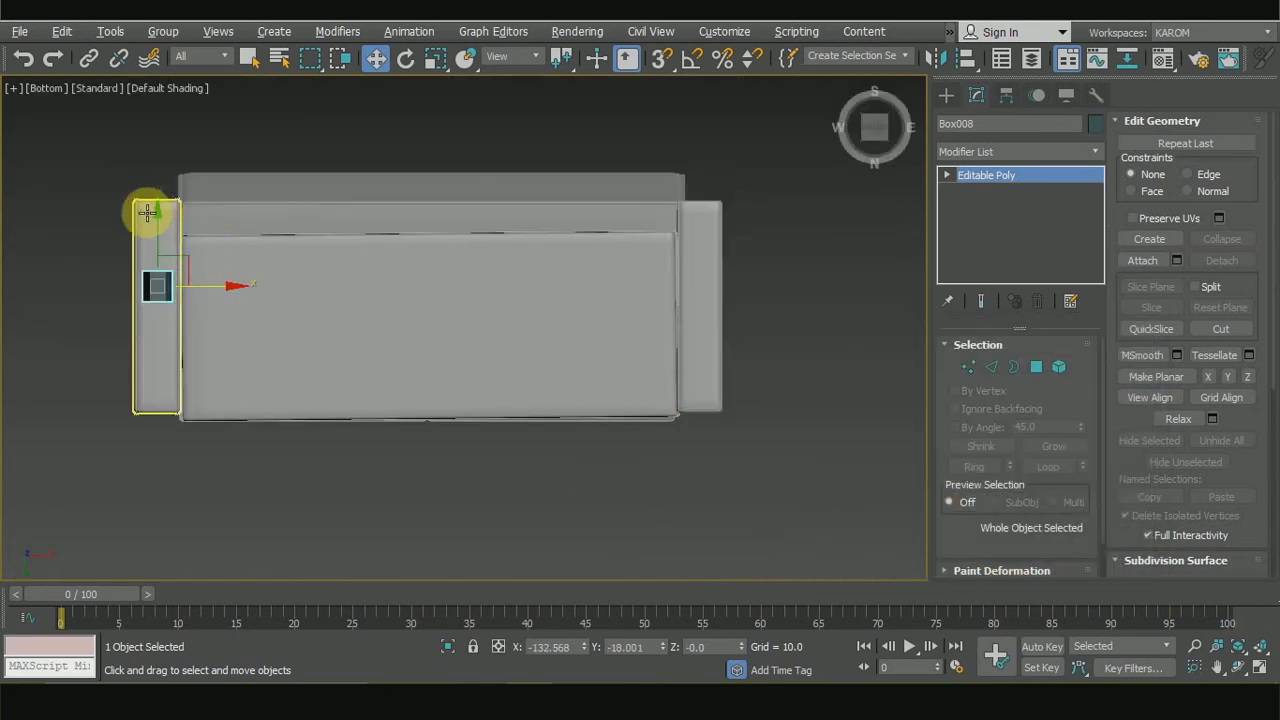
pyautogui.moveTo(151, 206)
pyautogui.mouseDown()
pyautogui.moveTo(154, 160)
pyautogui.moveTo(149, 280)
pyautogui.moveTo(160, 292)
pyautogui.moveTo(778, 298)
pyautogui.mouseUp()
pyautogui.click(653, 427)
pyautogui.keyDown('ctrl'); pyautogui.click(157, 238); pyautogui.keyUp('ctrl')
pyautogui.click(656, 430)
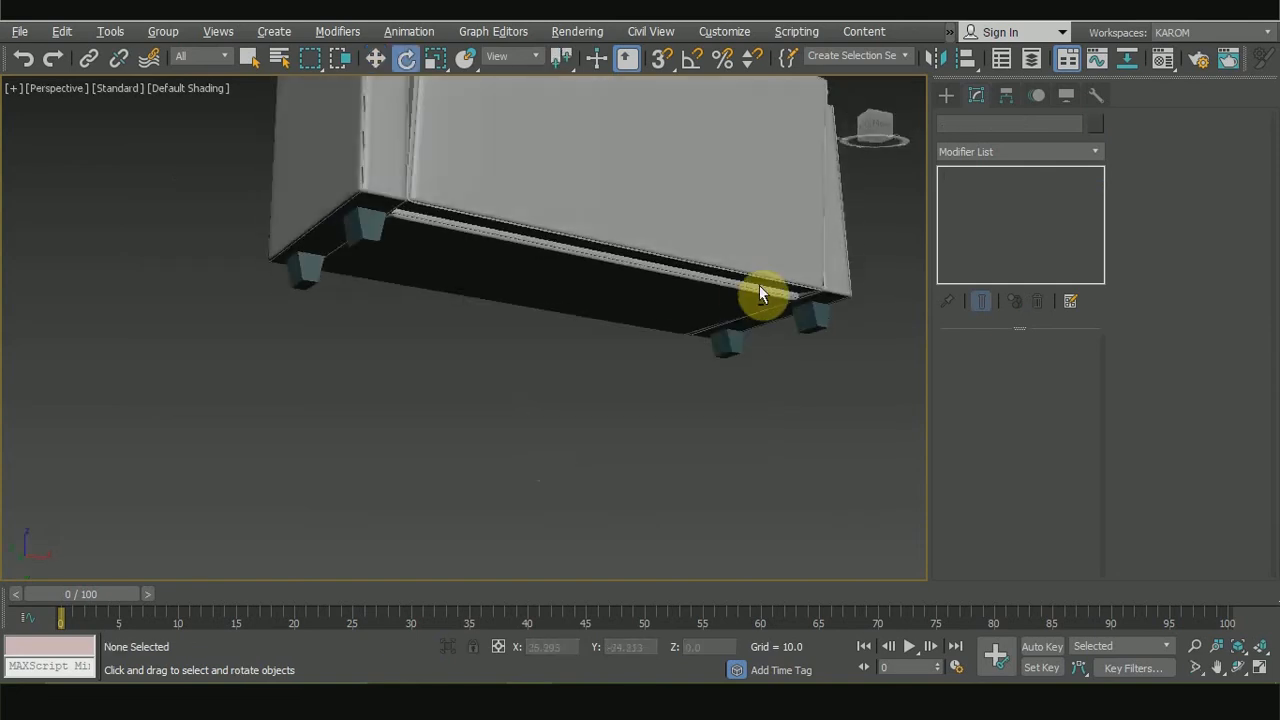
# Step: Turn on soft selection for the backrest's vertices and select vertices on the right half of its top edge
pyautogui.keyDown('alt'); pyautogui.moveTo(759, 285); pyautogui.dragTo(914, 300, button='middle'); pyautogui.keyUp('alt')
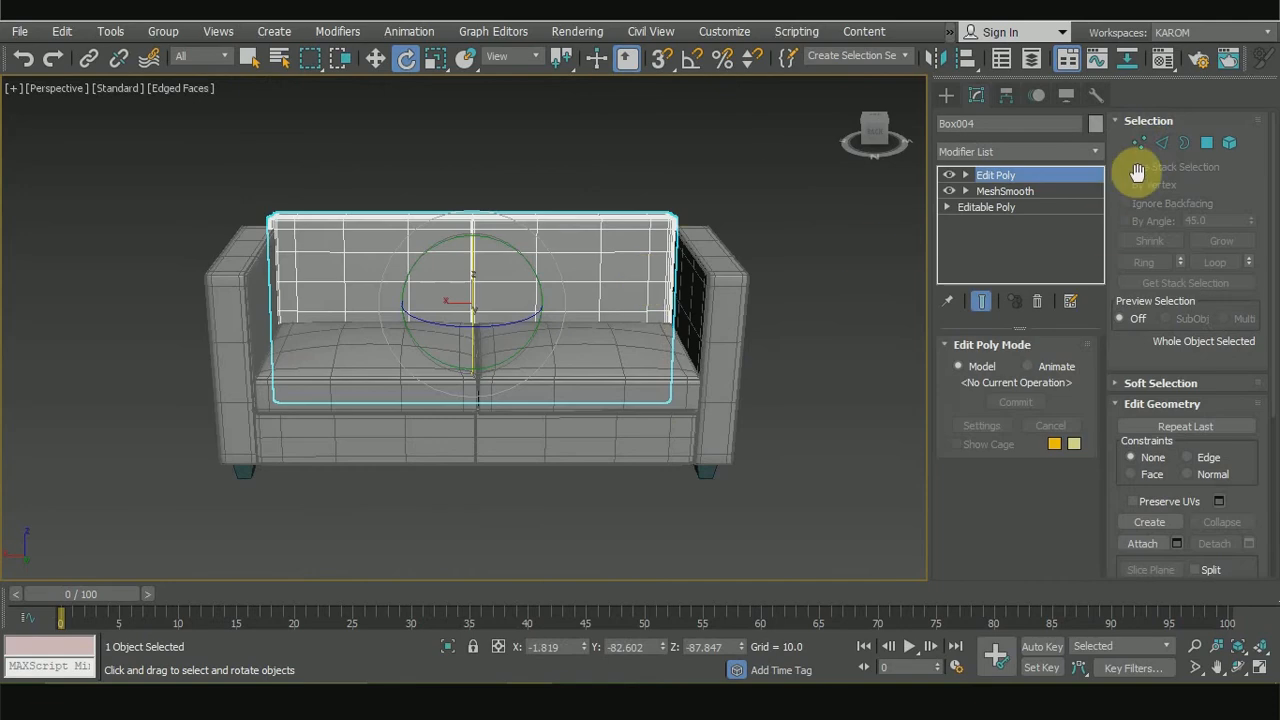
pyautogui.click(1141, 143)
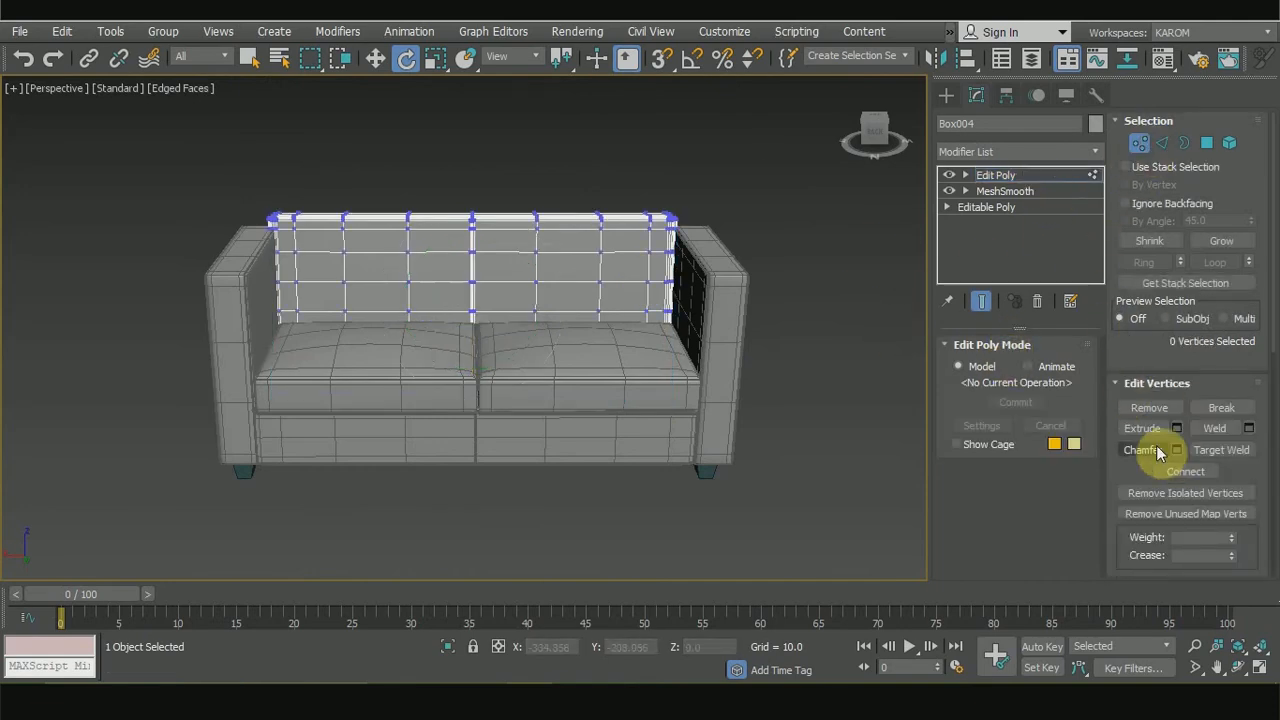
pyautogui.scroll(-3, 1140, 440)
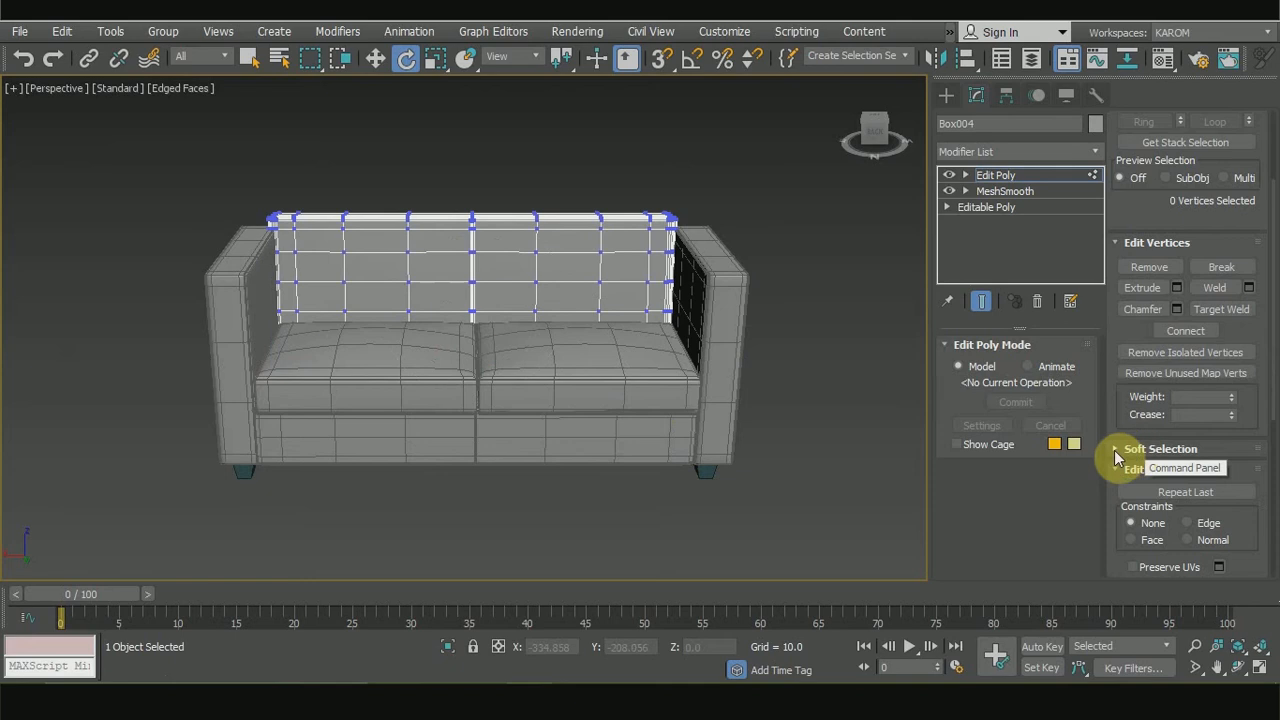
pyautogui.click(1147, 449)
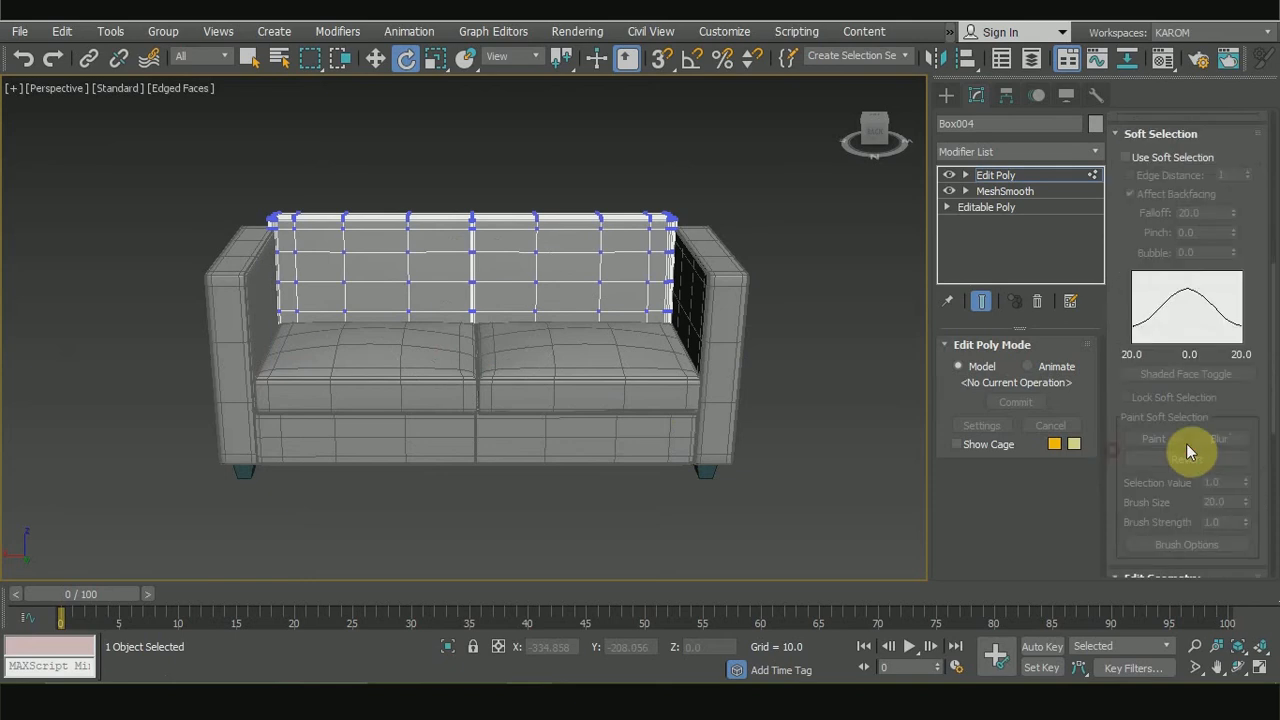
pyautogui.click(1127, 158)
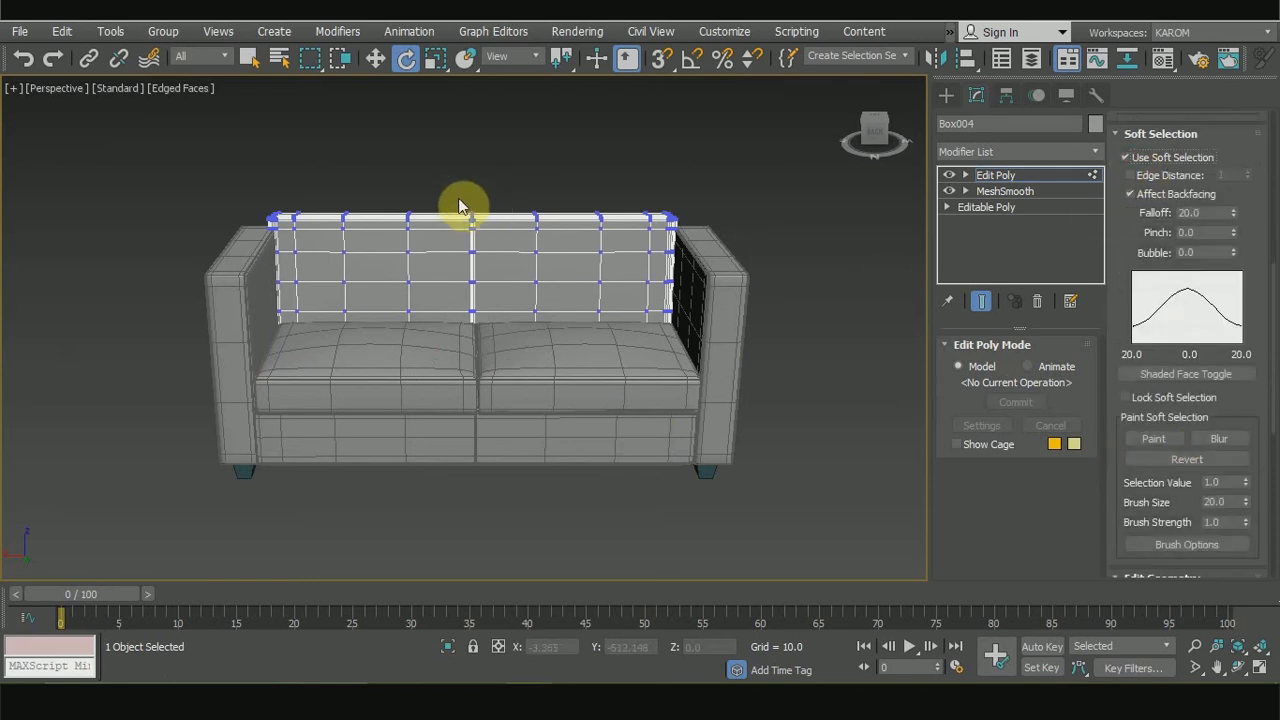
pyautogui.click(603, 218)
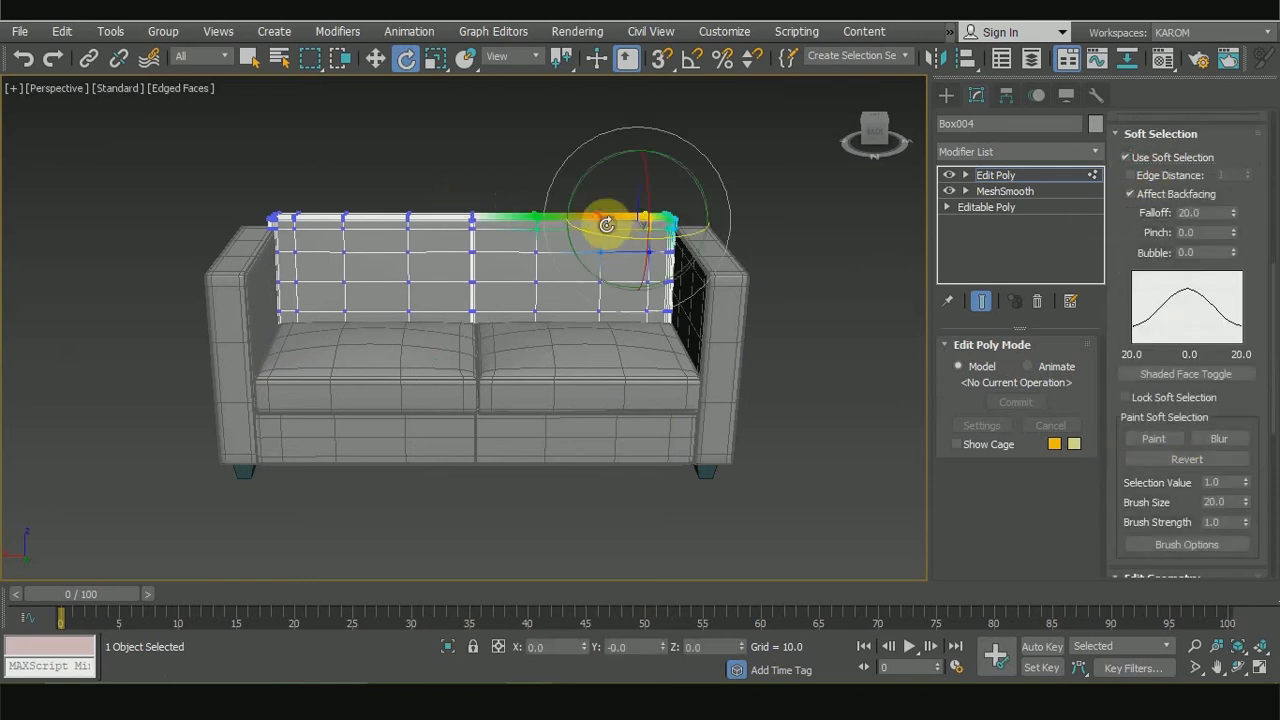
# Step: Set the soft selection falloff to 6.148 and lower the vertices at the middle of the backrest's right top edge by about 1.1
pyautogui.moveTo(1233, 213); pyautogui.dragTo(1236, 258)
pyautogui.press('w')
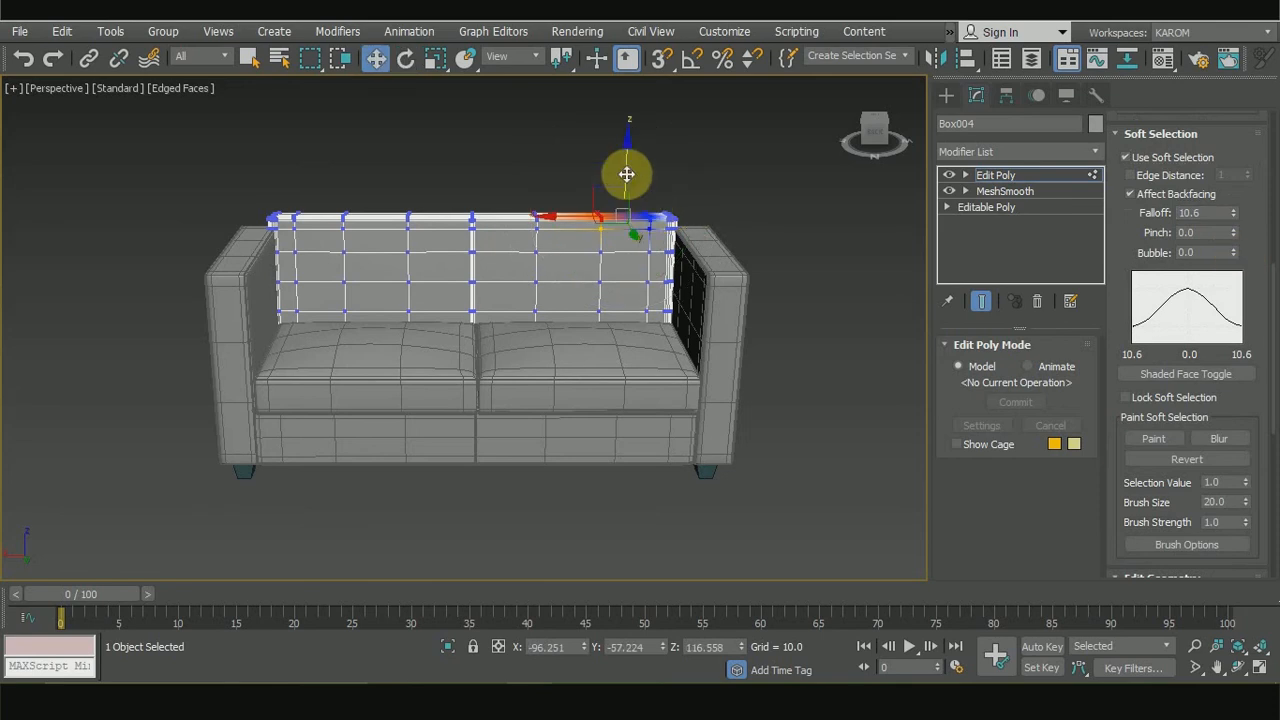
pyautogui.moveTo(627, 143); pyautogui.dragTo(627, 144)
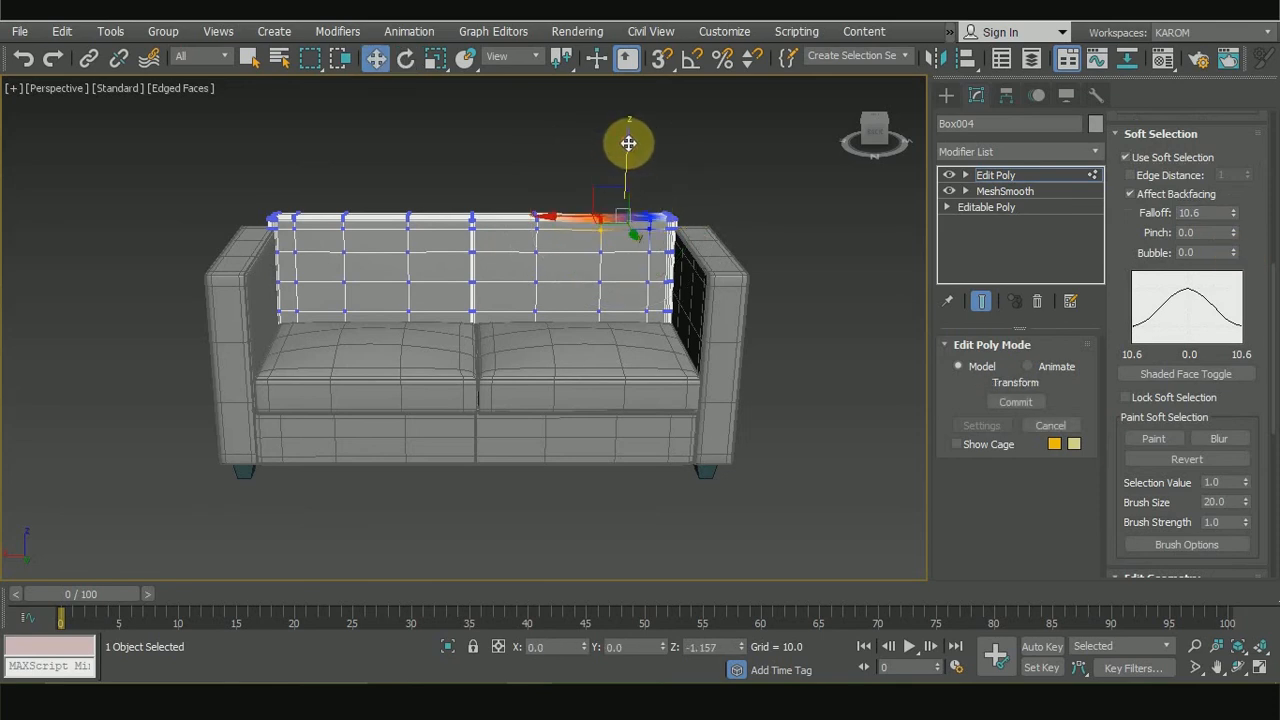
pyautogui.moveTo(1234, 222); pyautogui.dragTo(1234, 258)
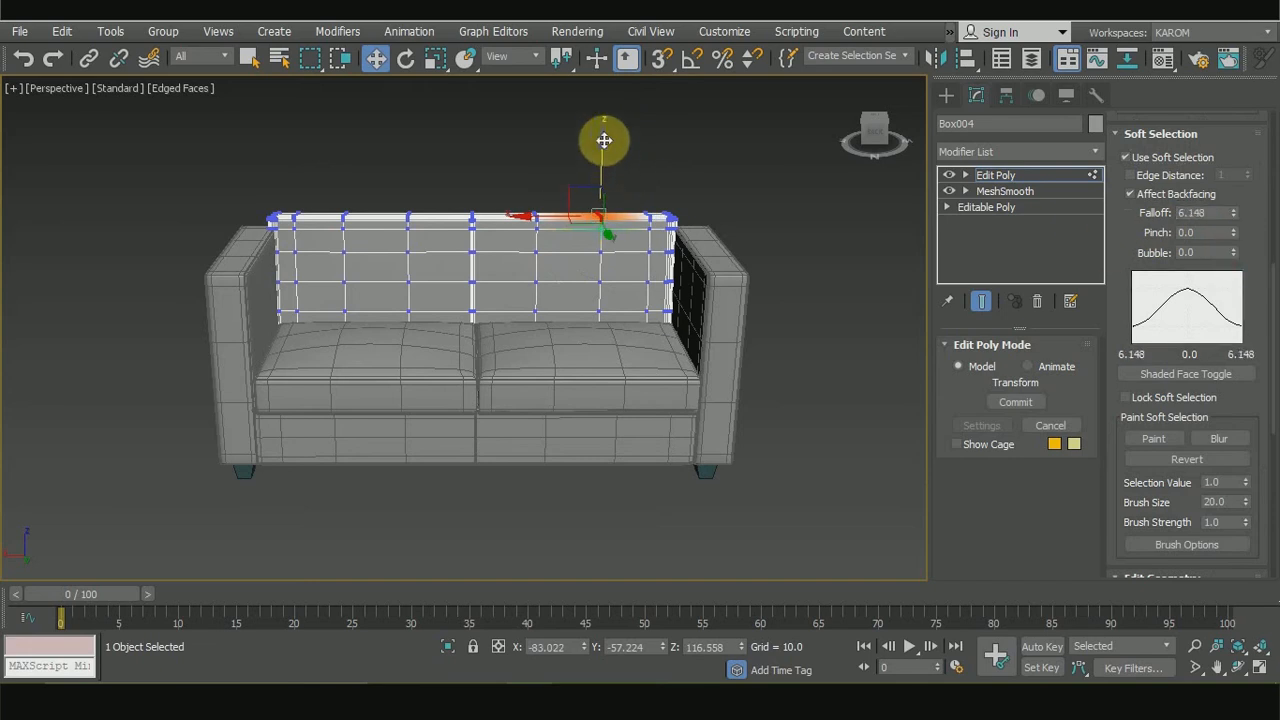
pyautogui.moveTo(605, 141); pyautogui.dragTo(606, 143)
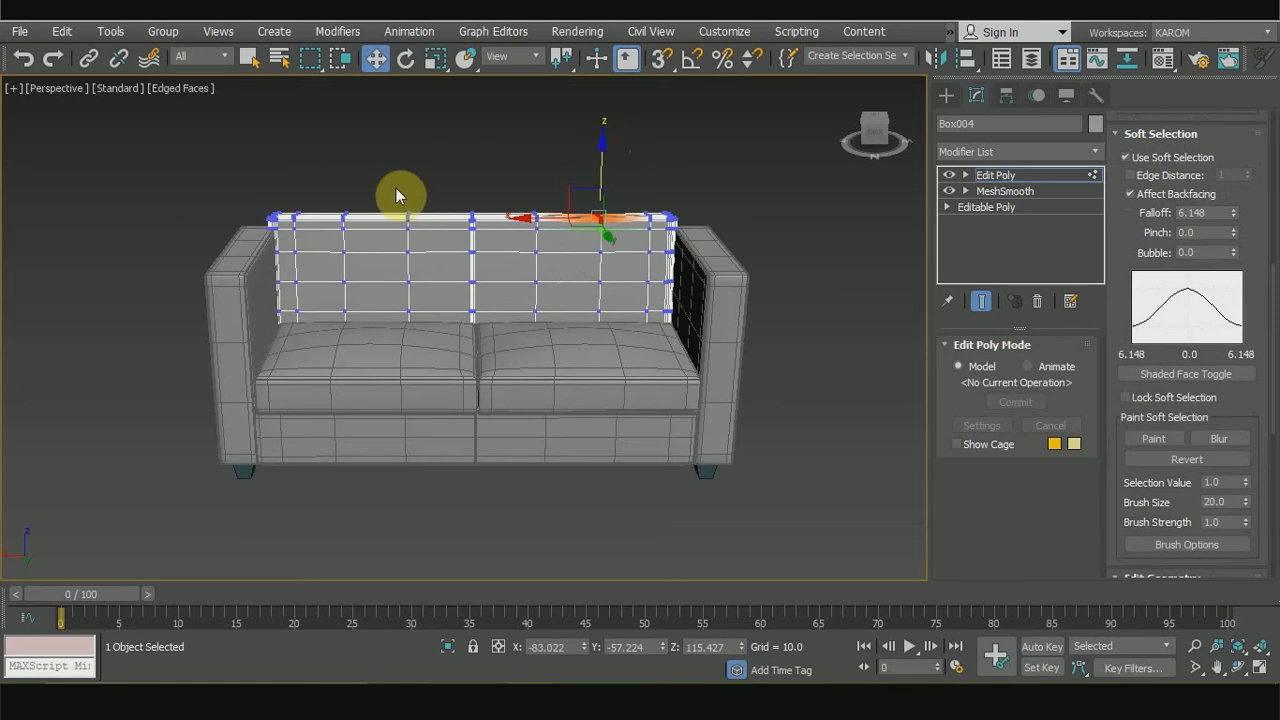
# Step: Lower the vertices midway along the backrest's left top edge by about 1.1, and adjust its left end's height with falloff 6.634
pyautogui.moveTo(392, 197); pyautogui.dragTo(422, 228)
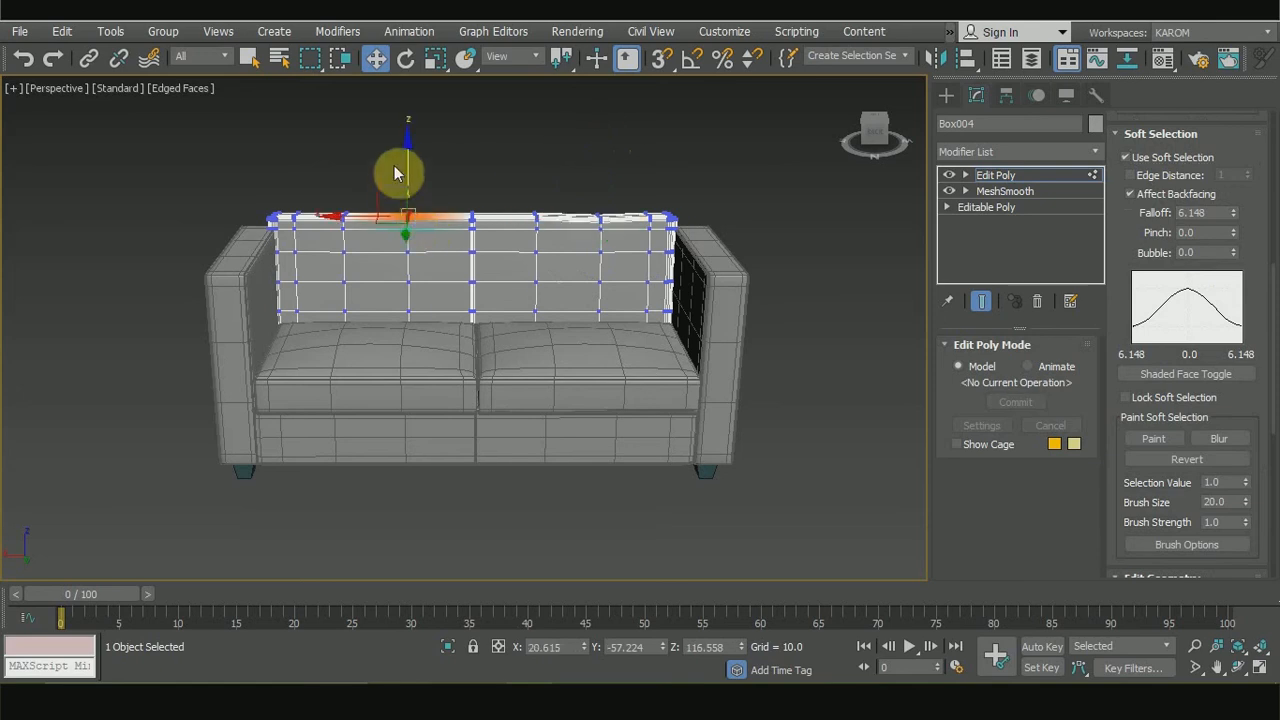
pyautogui.moveTo(409, 141); pyautogui.dragTo(409, 142)
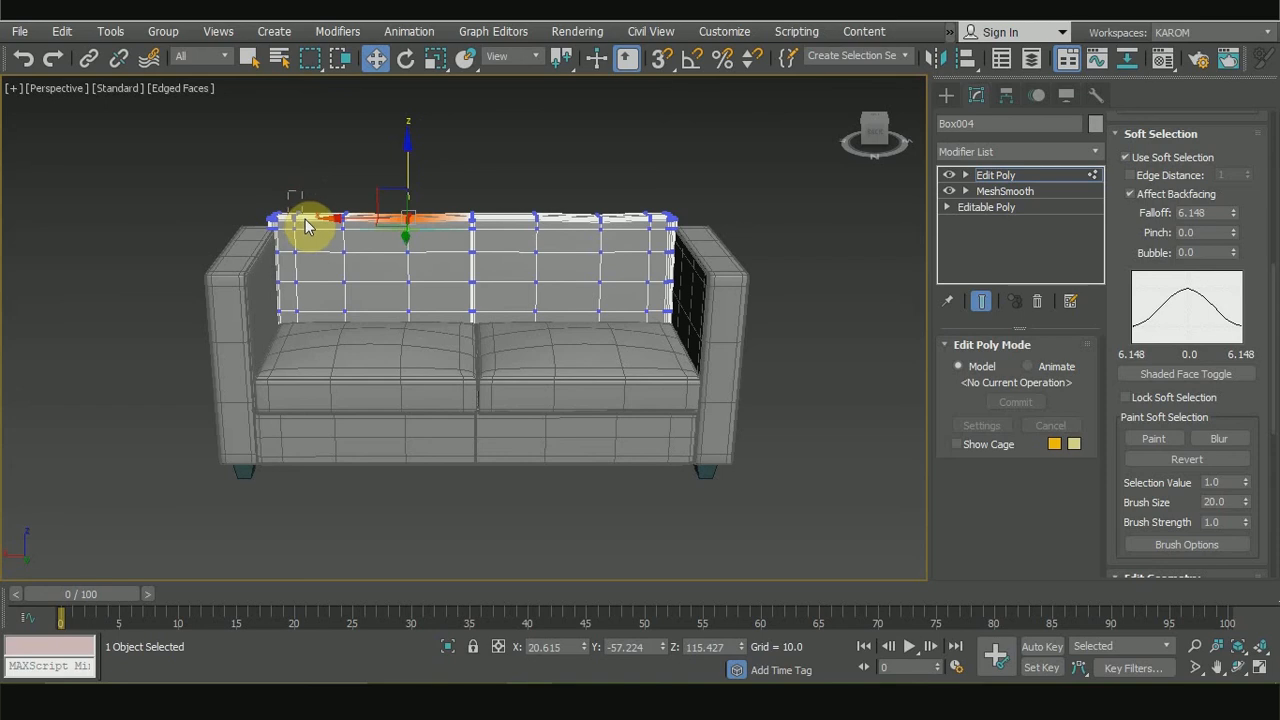
pyautogui.moveTo(305, 228); pyautogui.dragTo(262, 200)
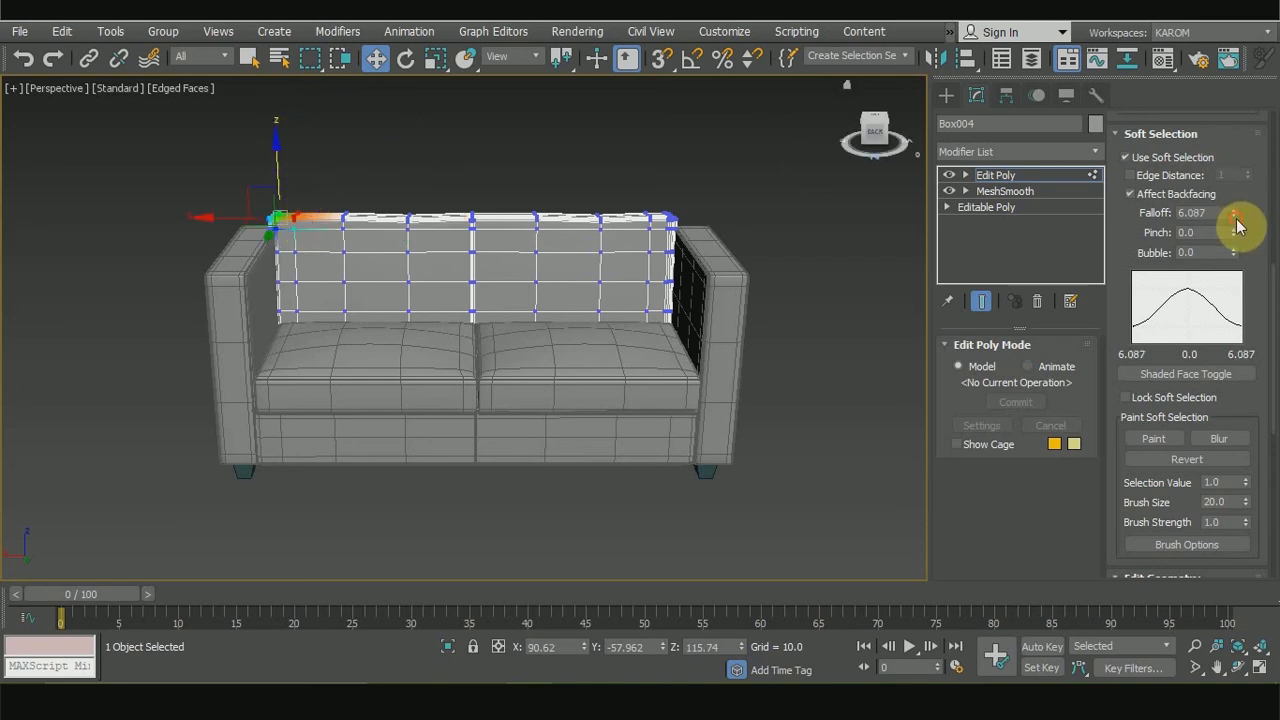
pyautogui.moveTo(1237, 220); pyautogui.dragTo(1237, 200)
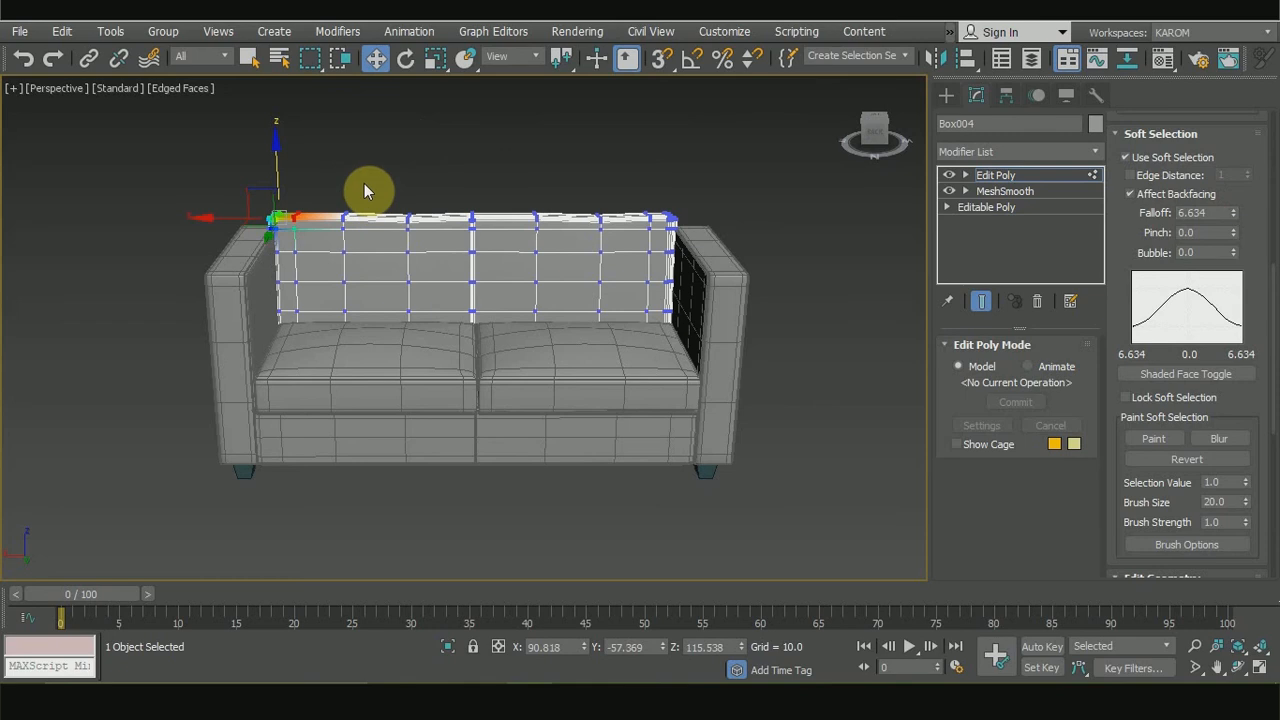
pyautogui.moveTo(278, 146); pyautogui.dragTo(290, 150)
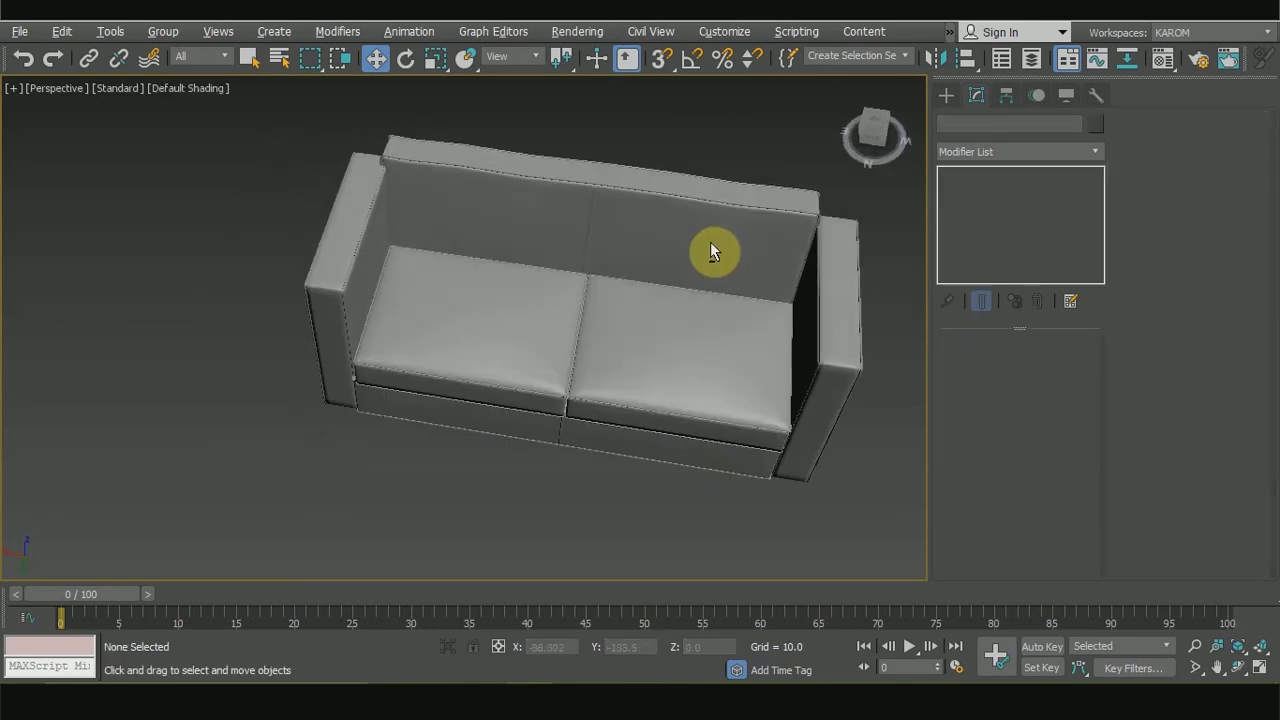
# Step: Lower the middle vertices of the left armrest's top edge slightly, using soft selection with falloff 11.153
pyautogui.keyDown('alt'); pyautogui.moveTo(640, 173); pyautogui.dragTo(743, 183, button='middle'); pyautogui.keyUp('alt')
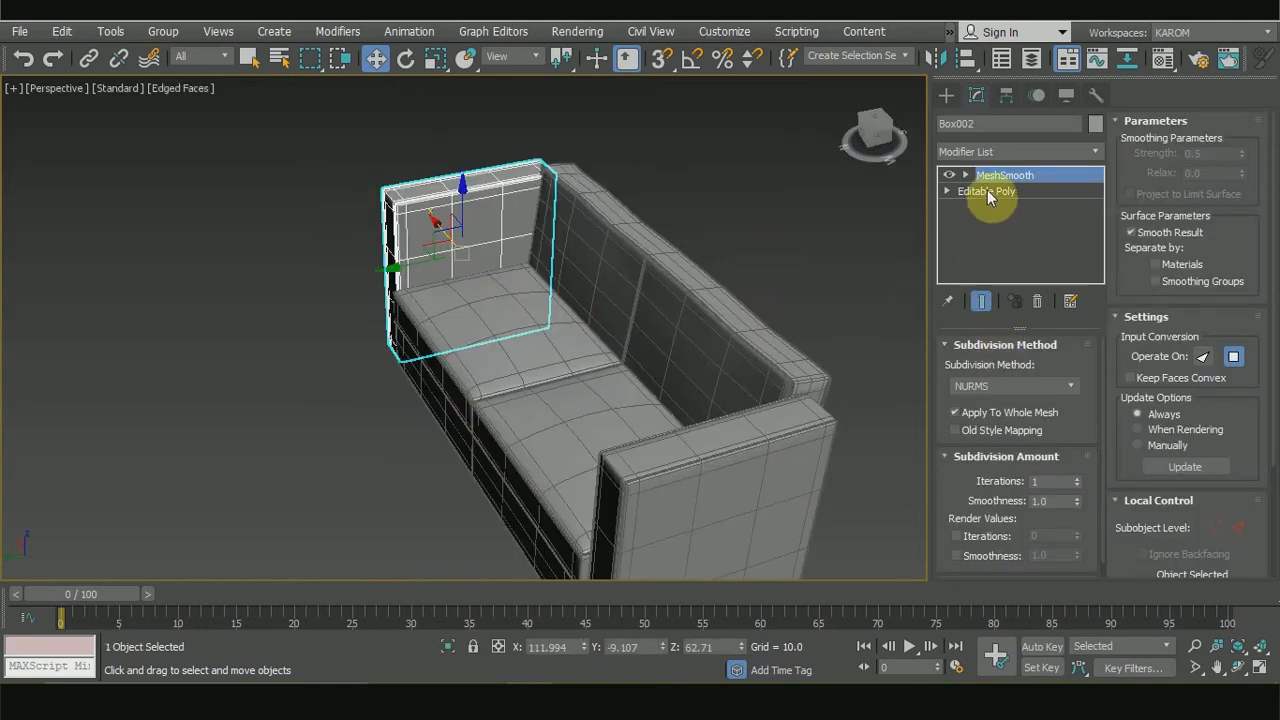
pyautogui.click(1216, 527)
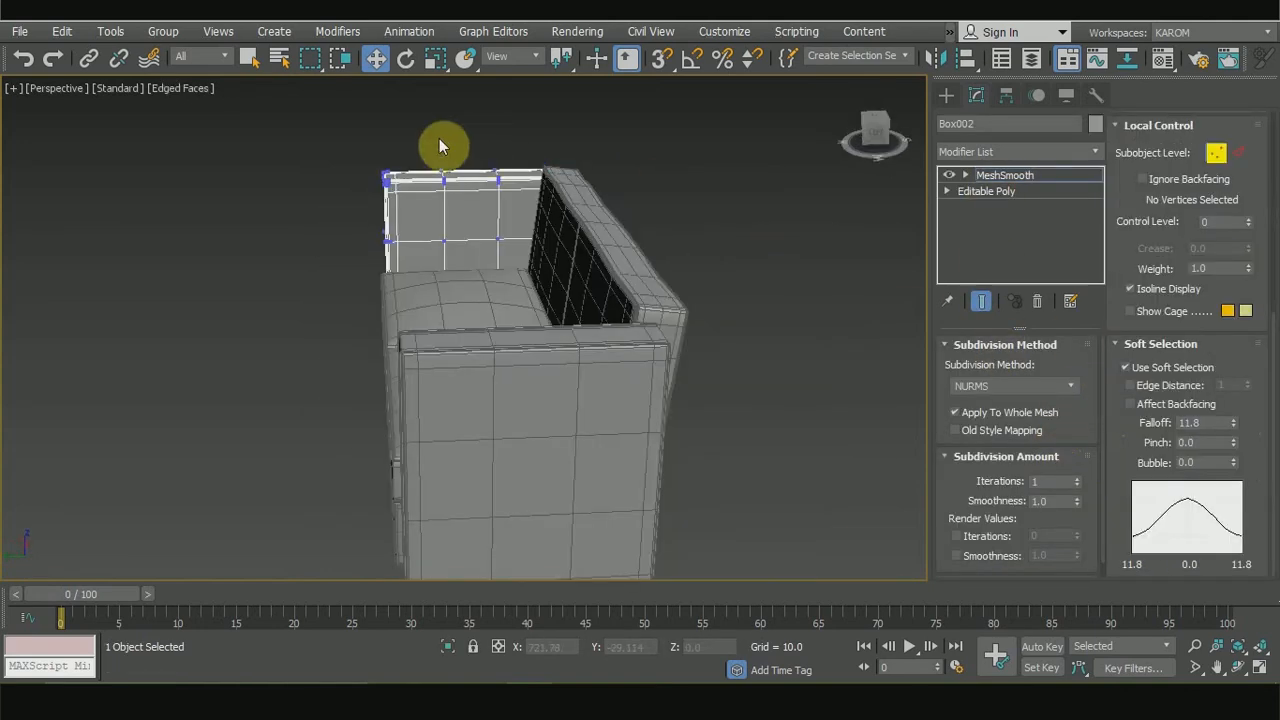
pyautogui.moveTo(437, 141); pyautogui.dragTo(457, 194)
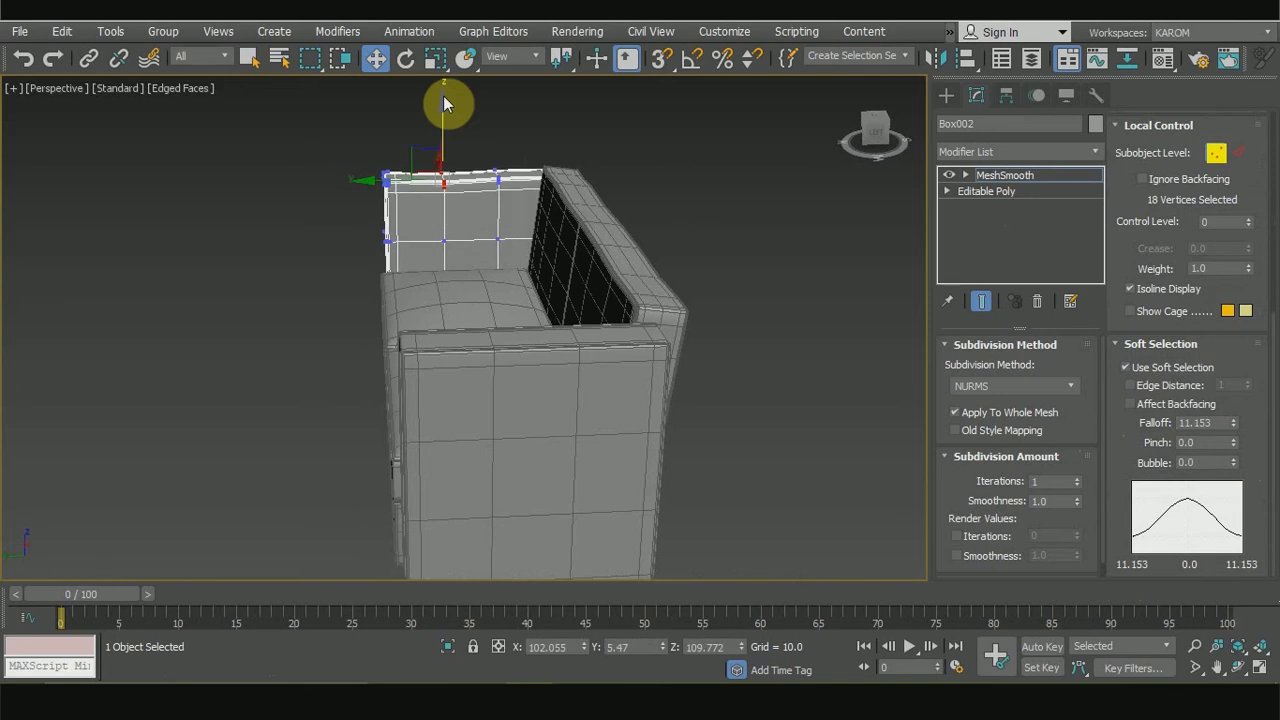
pyautogui.moveTo(444, 107); pyautogui.dragTo(444, 104)
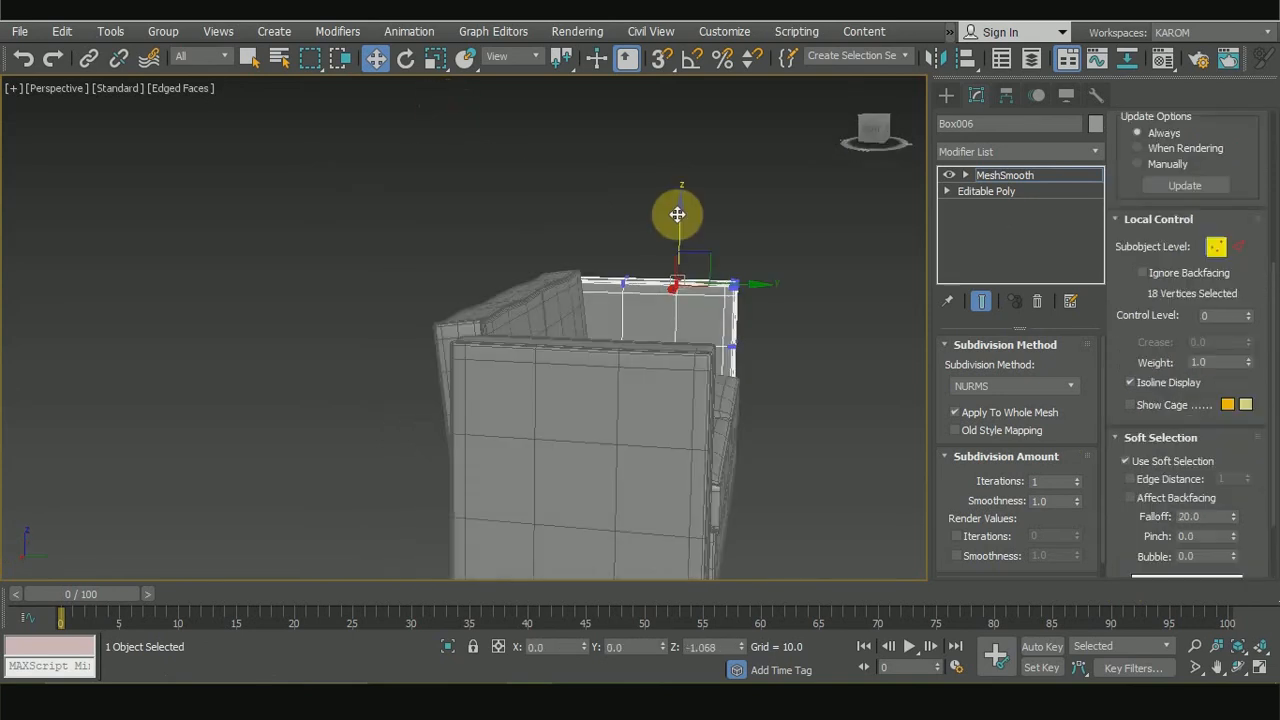
# Step: Lower the 18 selected vertices along the right armrest's top by about 1.07 with soft selection falloff 20.0
pyautogui.moveTo(677, 216); pyautogui.dragTo(677, 212)
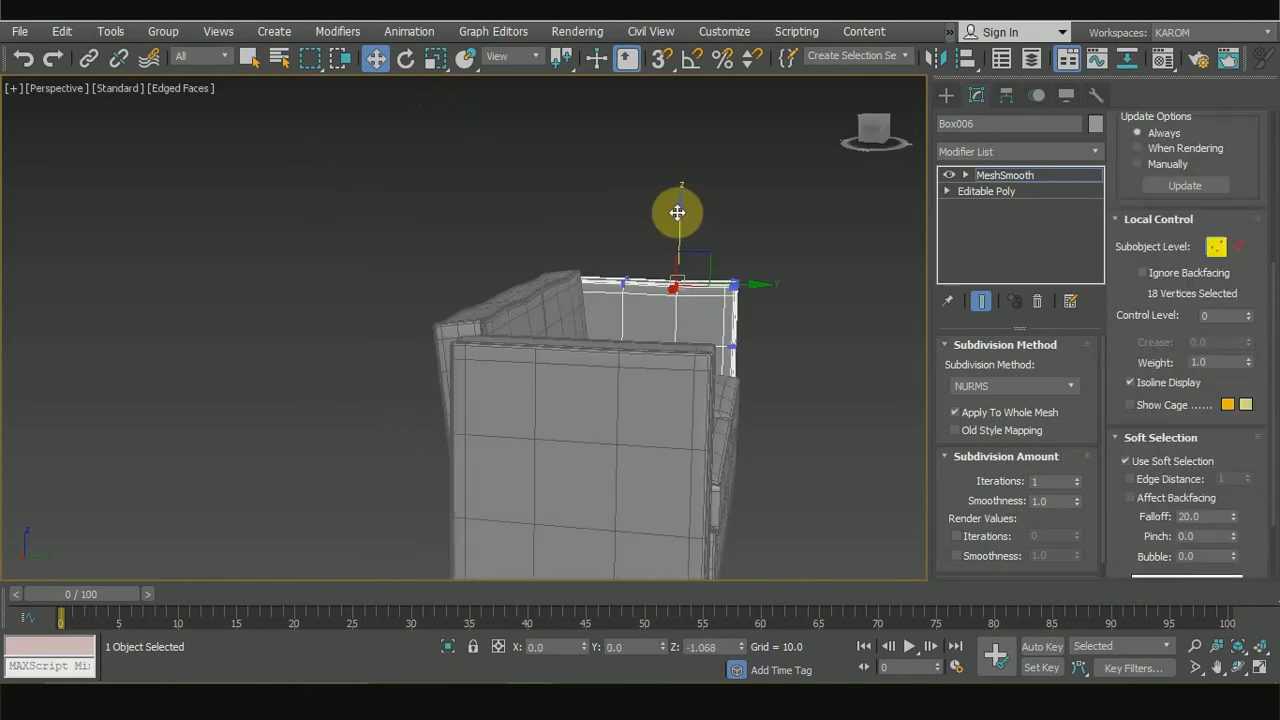
pyautogui.scroll(-5, 720, 230)
pyautogui.keyDown('alt'); pyautogui.moveTo(746, 240); pyautogui.dragTo(623, 309, button='middle'); pyautogui.keyUp('alt')
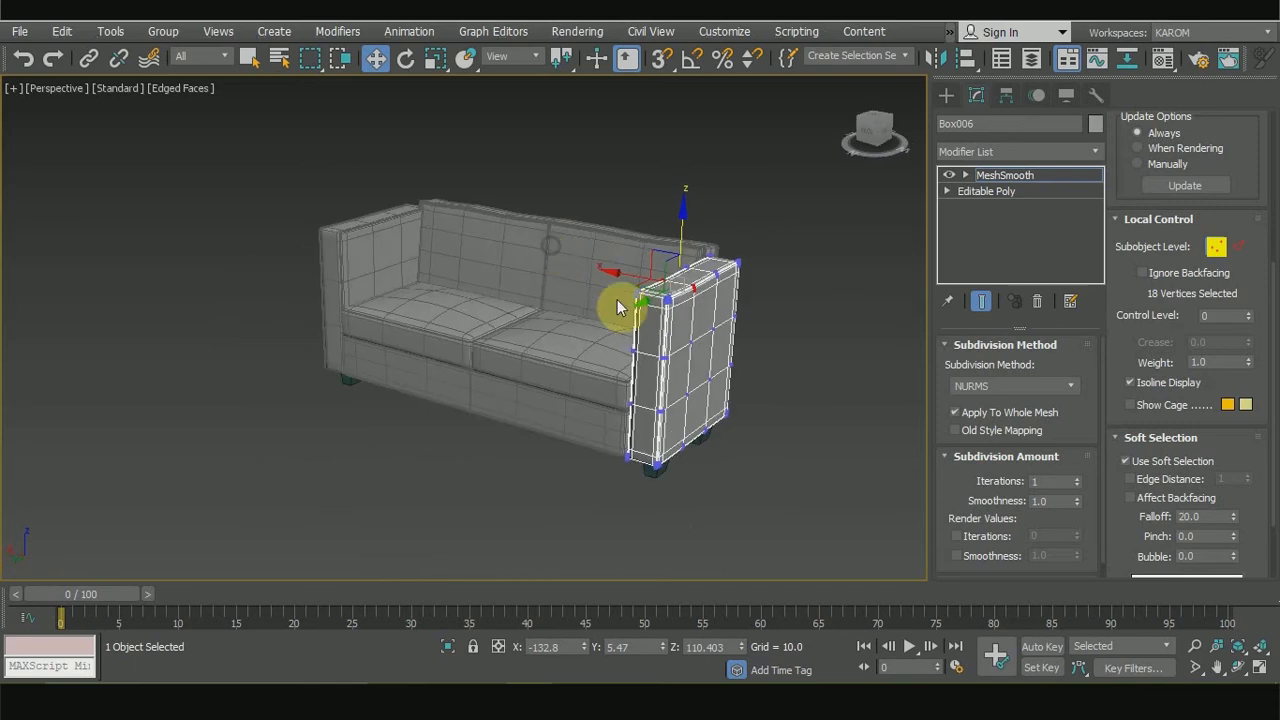
# Step: Shift the vertices on the right armrest's outer side outward by about 0.9 and leave vertex editing
pyautogui.keyDown('alt'); pyautogui.moveTo(829, 391); pyautogui.dragTo(751, 354, button='middle'); pyautogui.keyUp('alt')
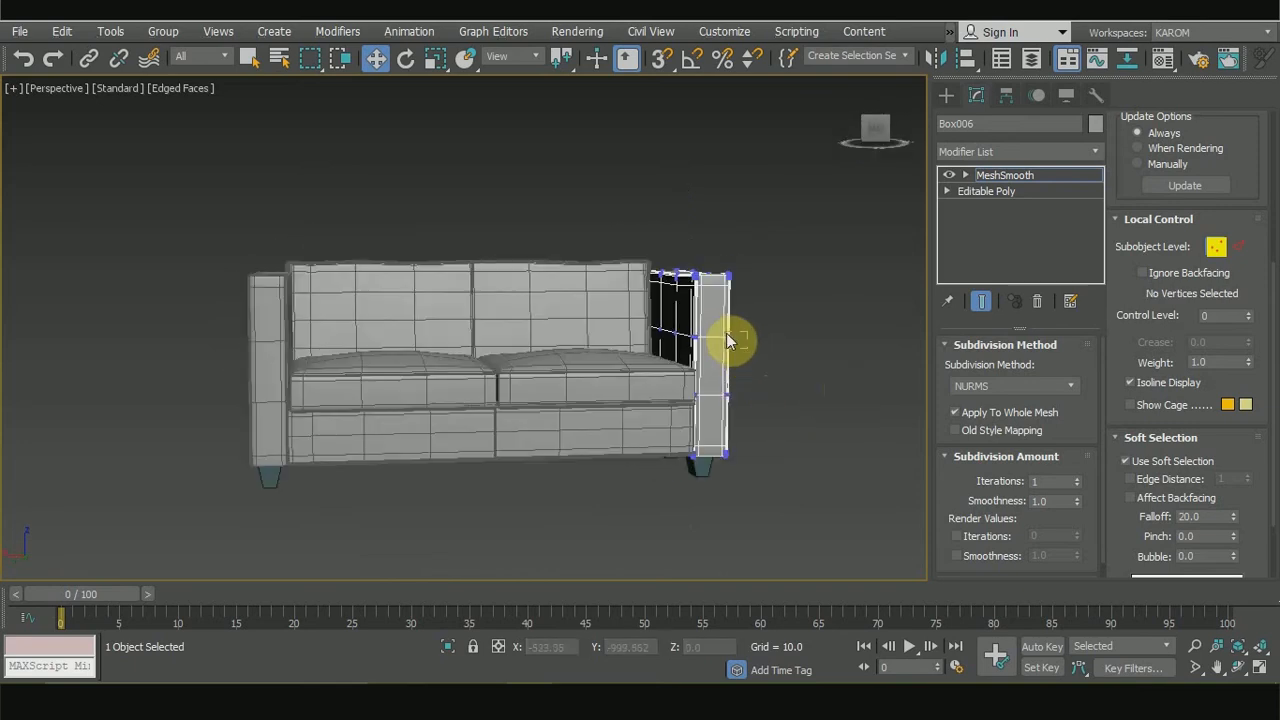
pyautogui.click(734, 337)
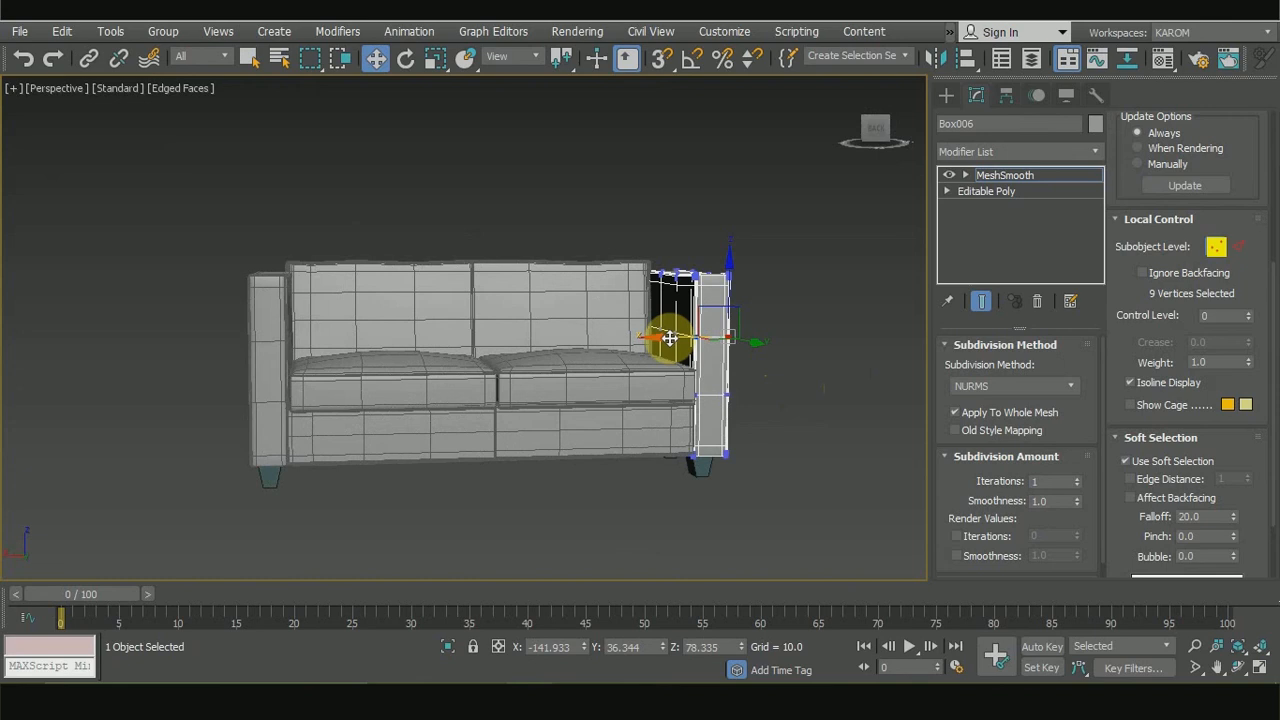
pyautogui.moveTo(670, 338); pyautogui.dragTo(670, 338)
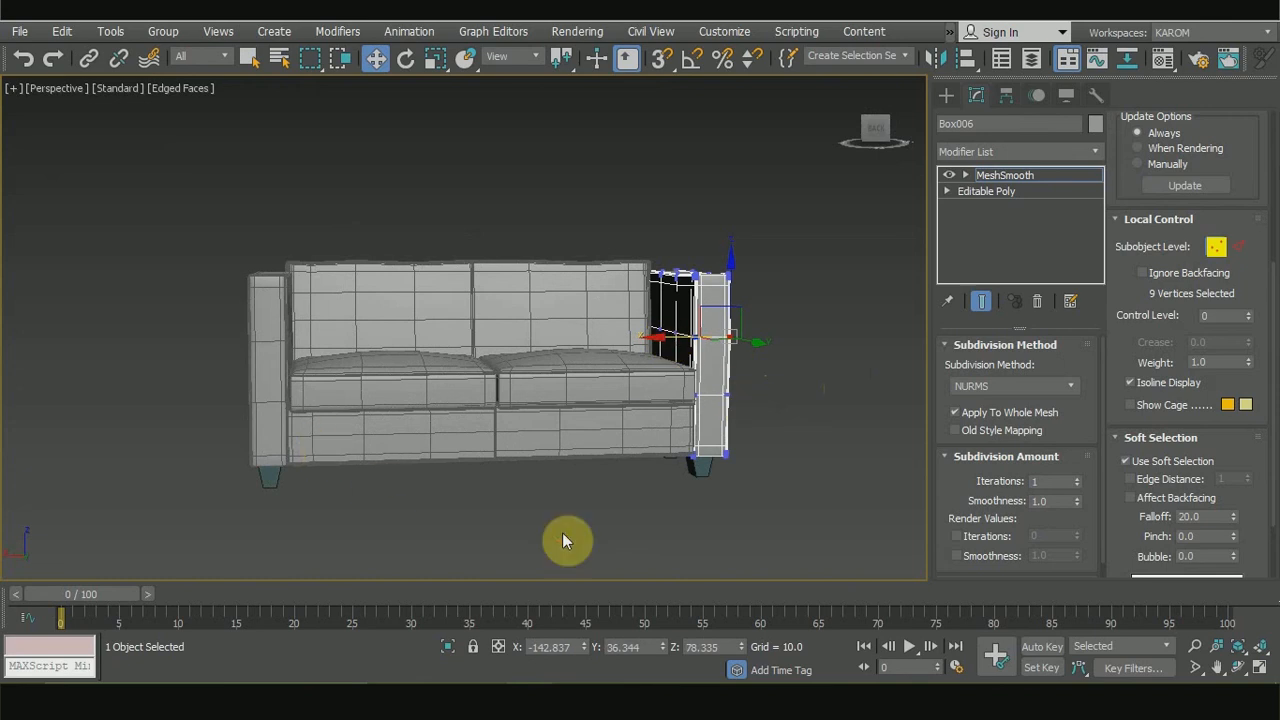
pyautogui.click(629, 531)
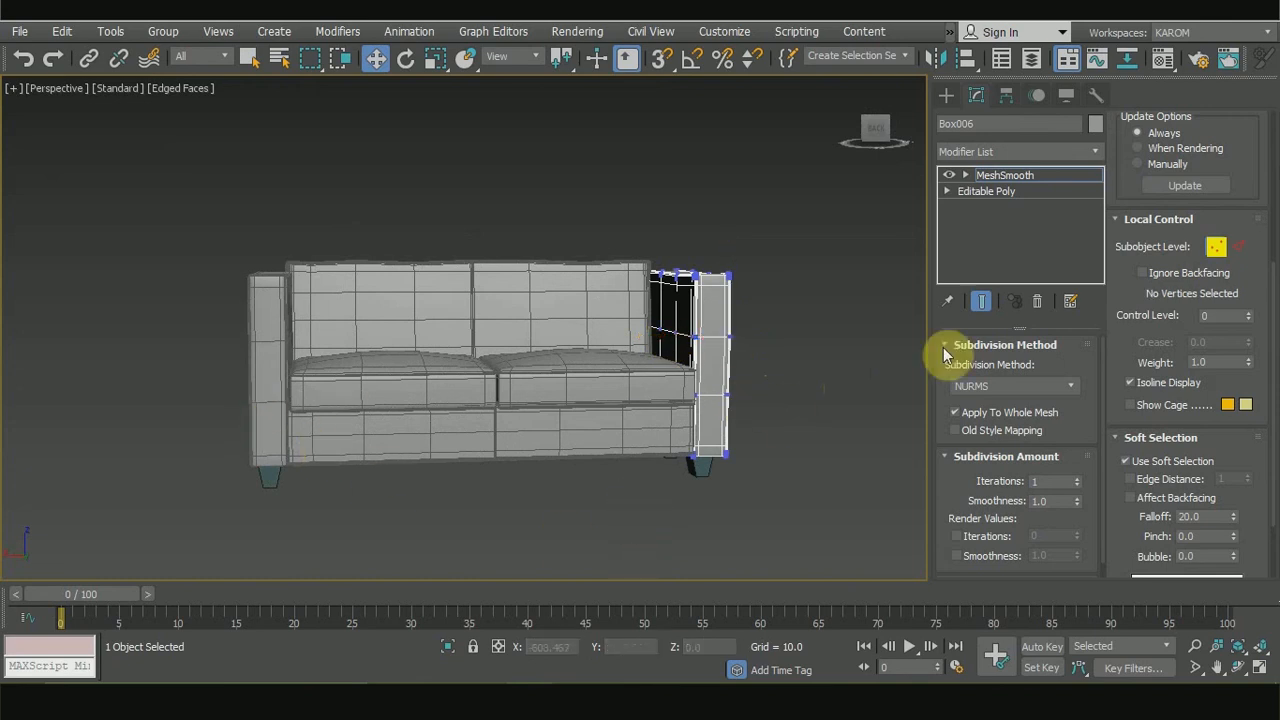
pyautogui.click(1216, 246)
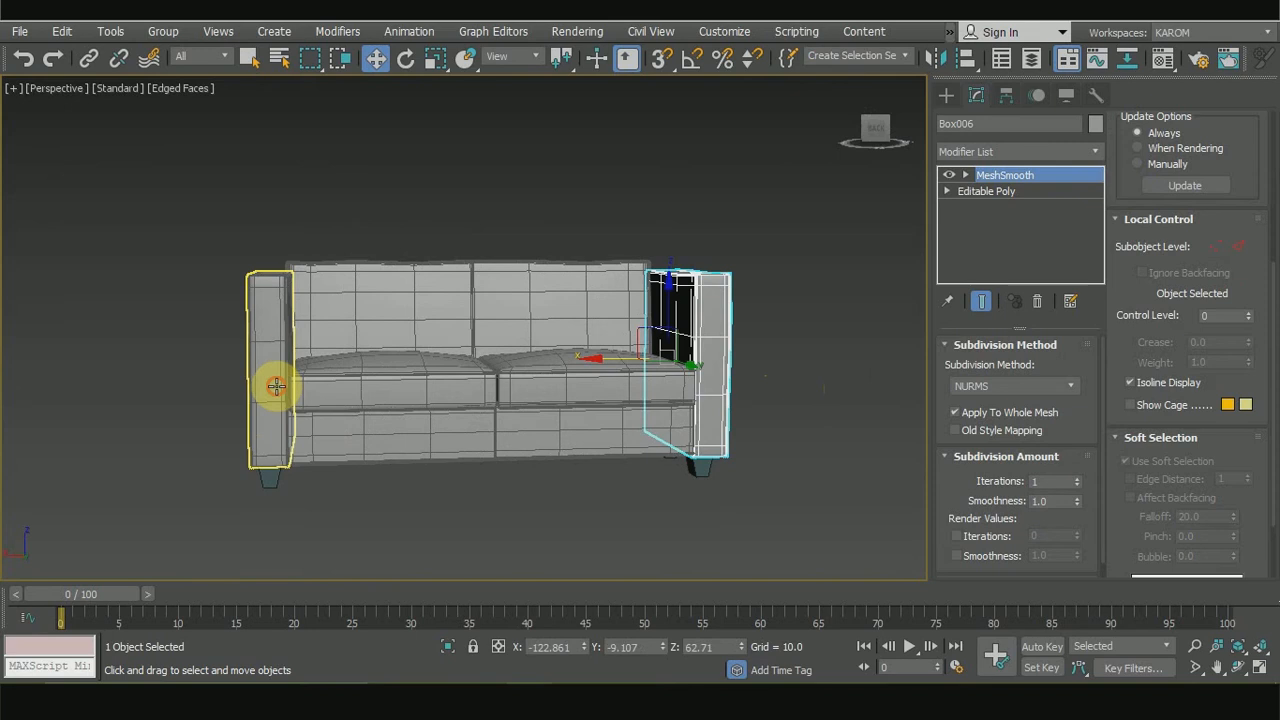
# Step: Shift 11 vertices on the left armrest's outer side inward by about 2.04 in MeshSmooth, and leave vertex editing with nothing selected
pyautogui.click(276, 386)
pyautogui.click(991, 191)
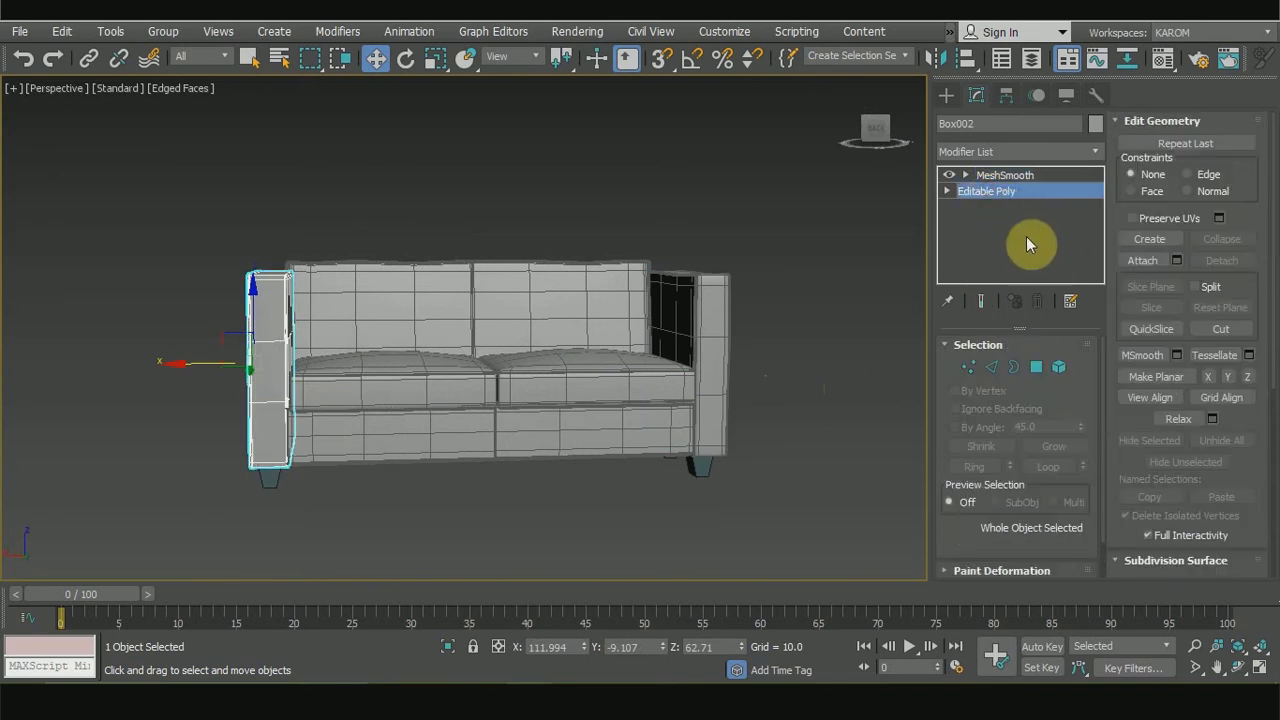
pyautogui.click(1082, 176)
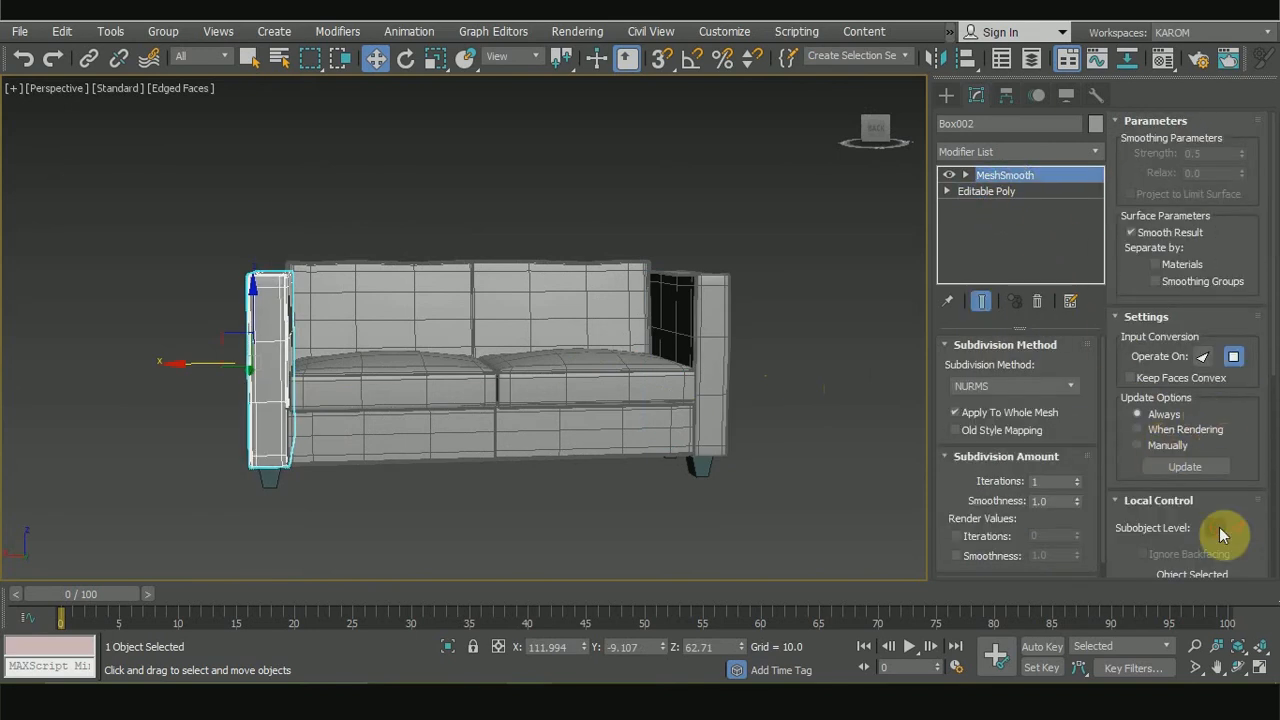
pyautogui.click(1217, 527)
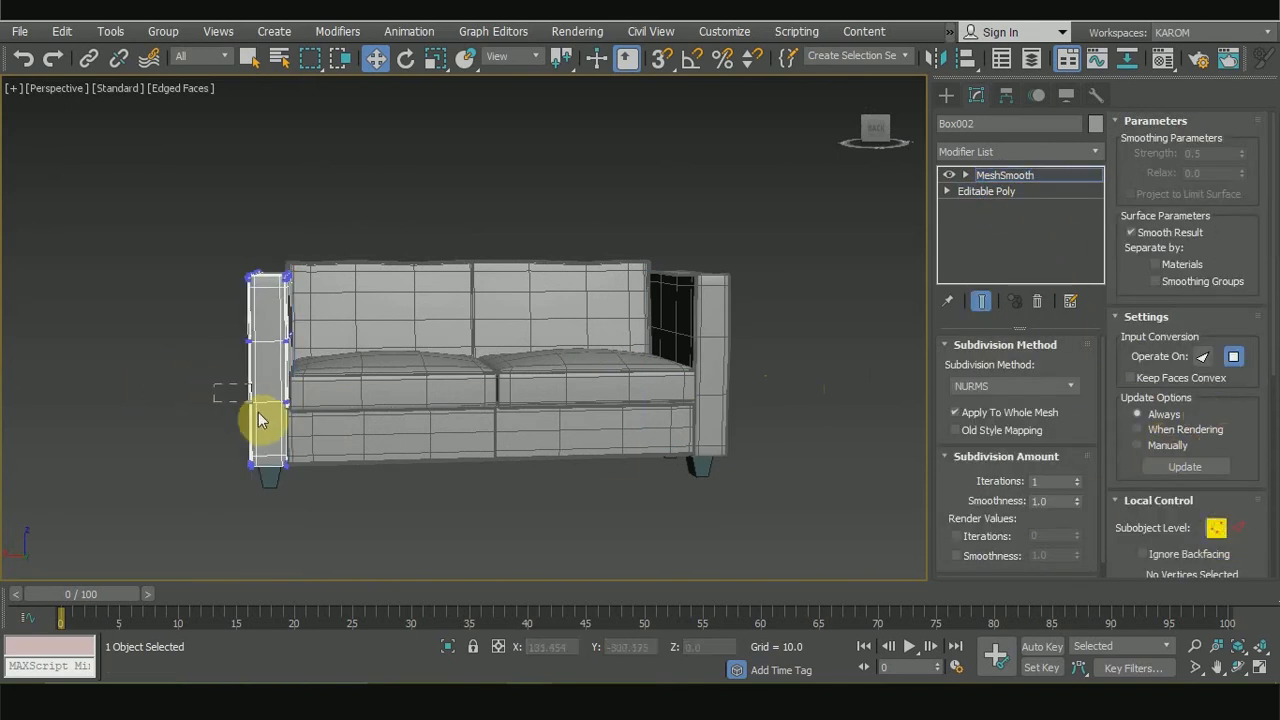
pyautogui.moveTo(222, 302); pyautogui.dragTo(264, 421)
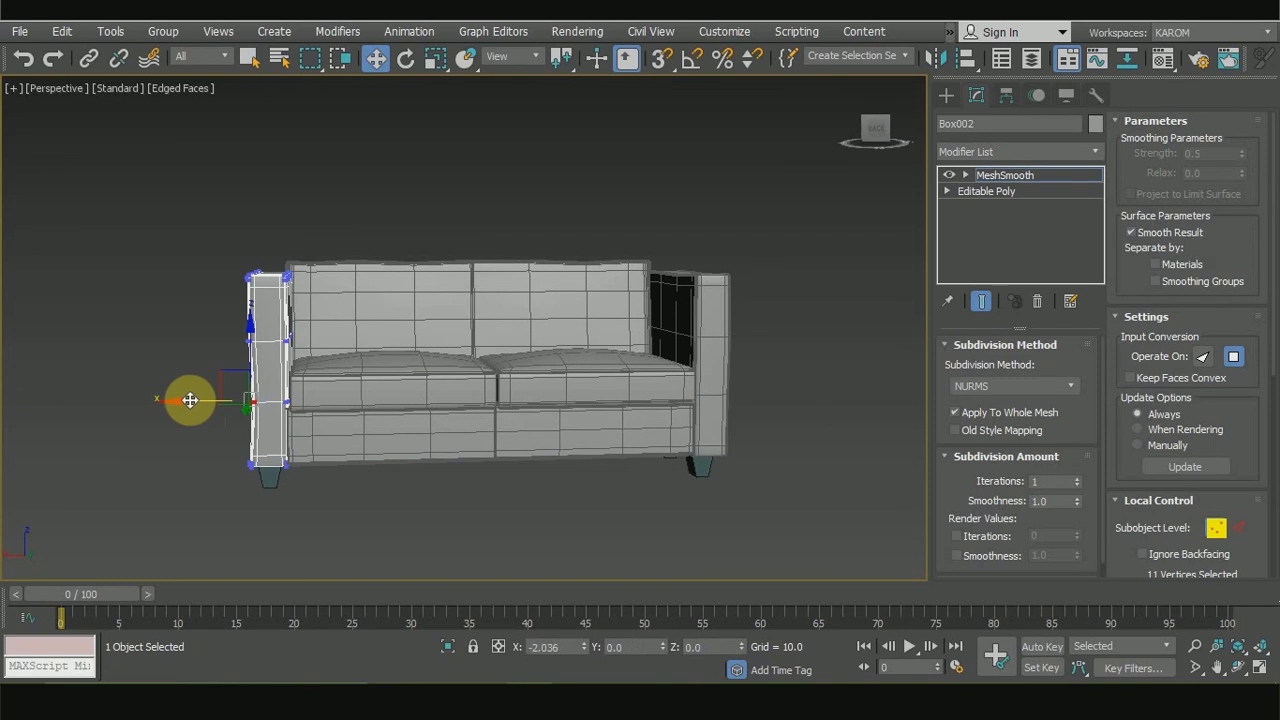
pyautogui.moveTo(189, 400); pyautogui.dragTo(190, 400)
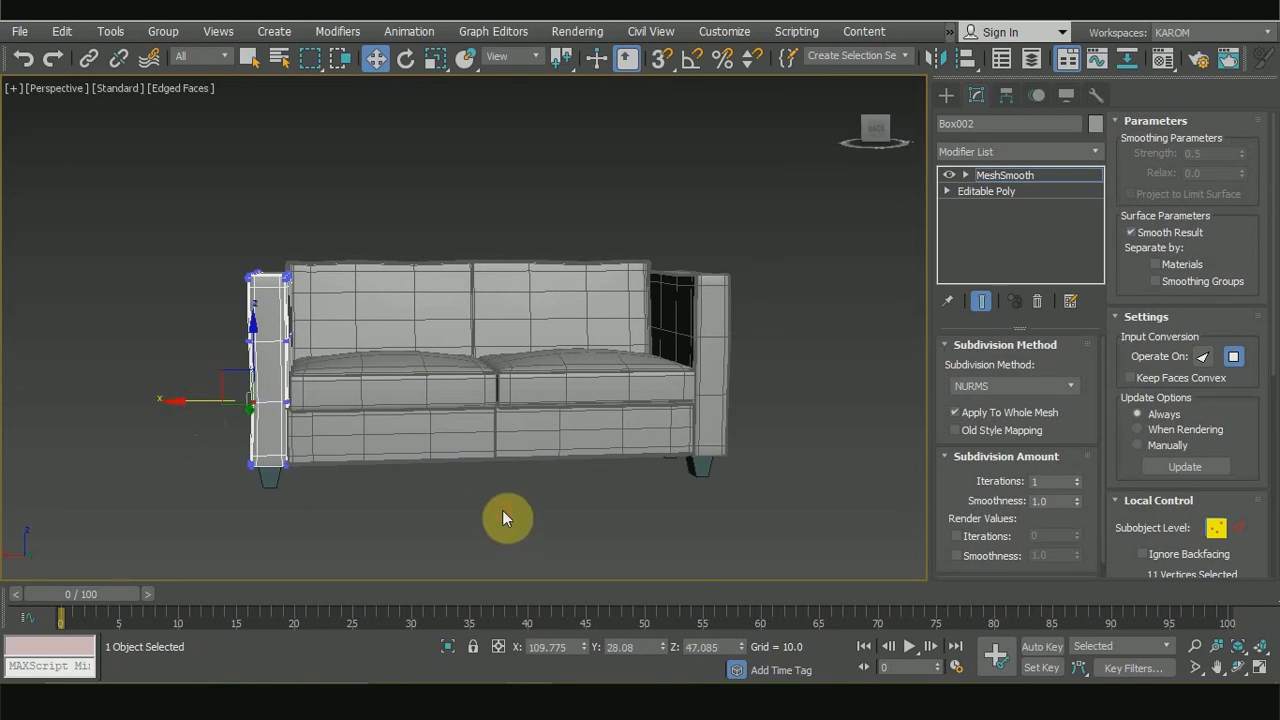
pyautogui.click(1217, 527)
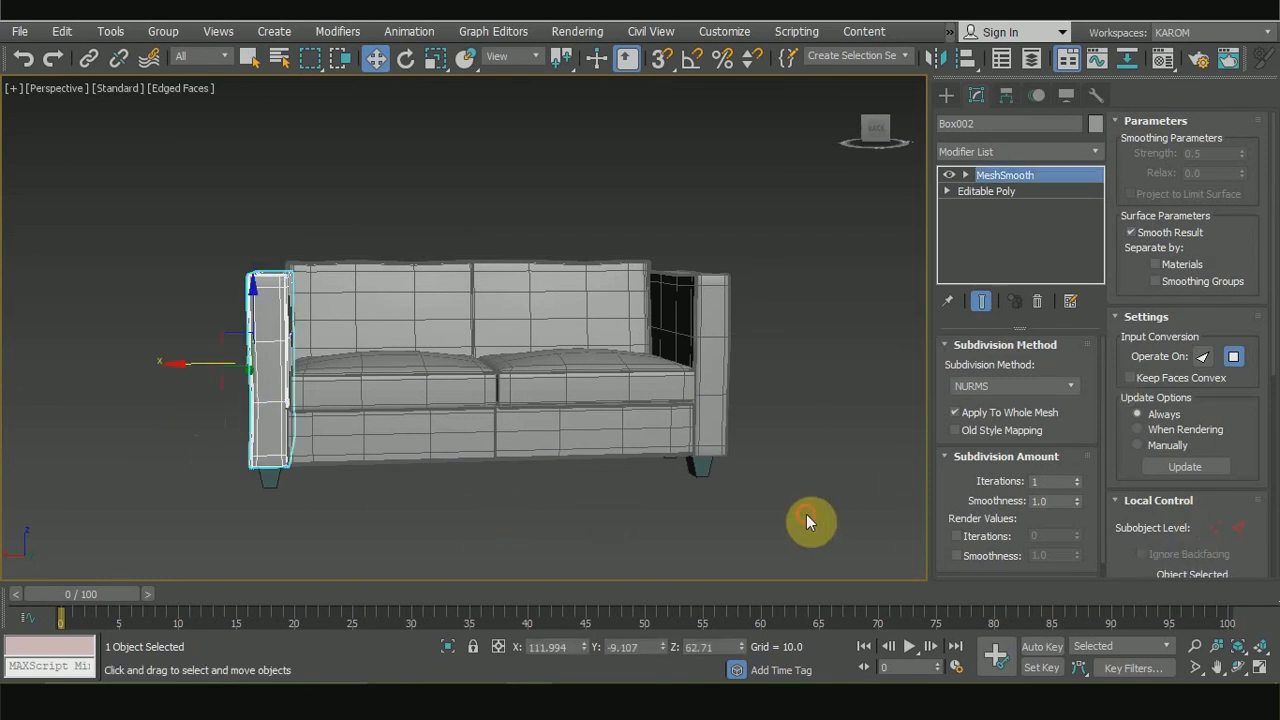
pyautogui.click(806, 514)
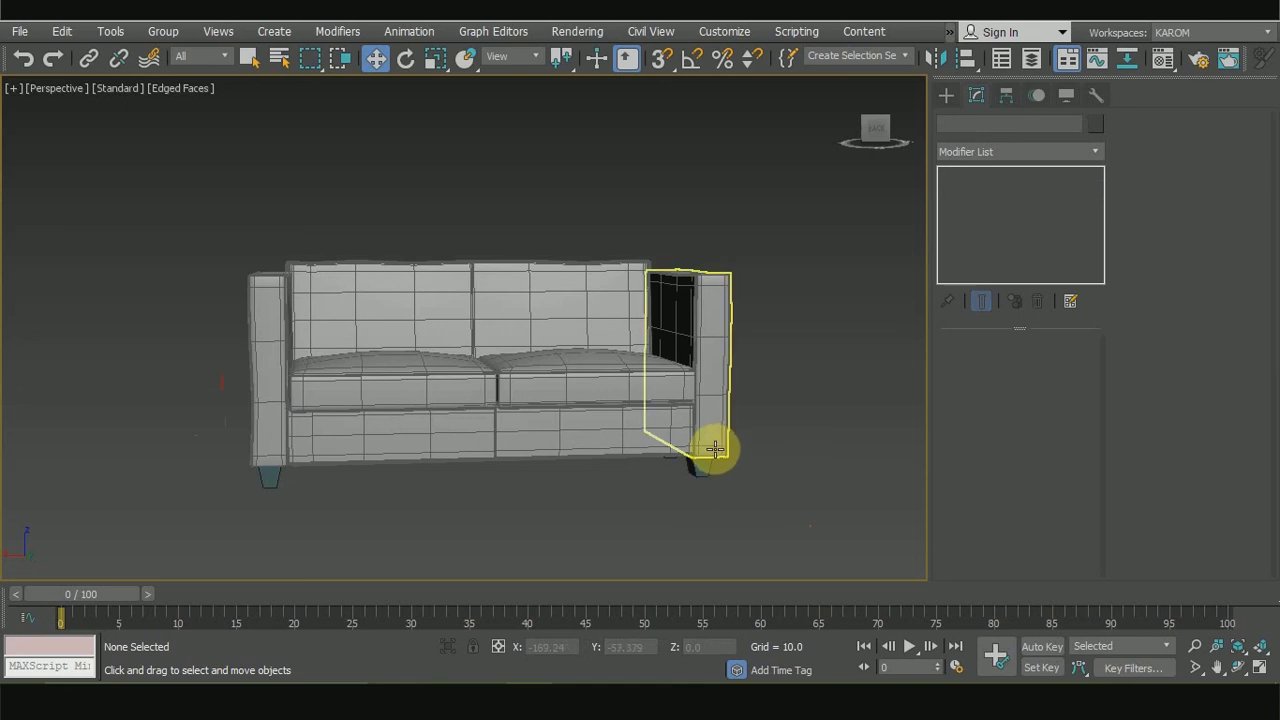
# Step: Hide the edged faces and inspect the shaded sofa from above and up close in the Back view
pyautogui.press('F4')
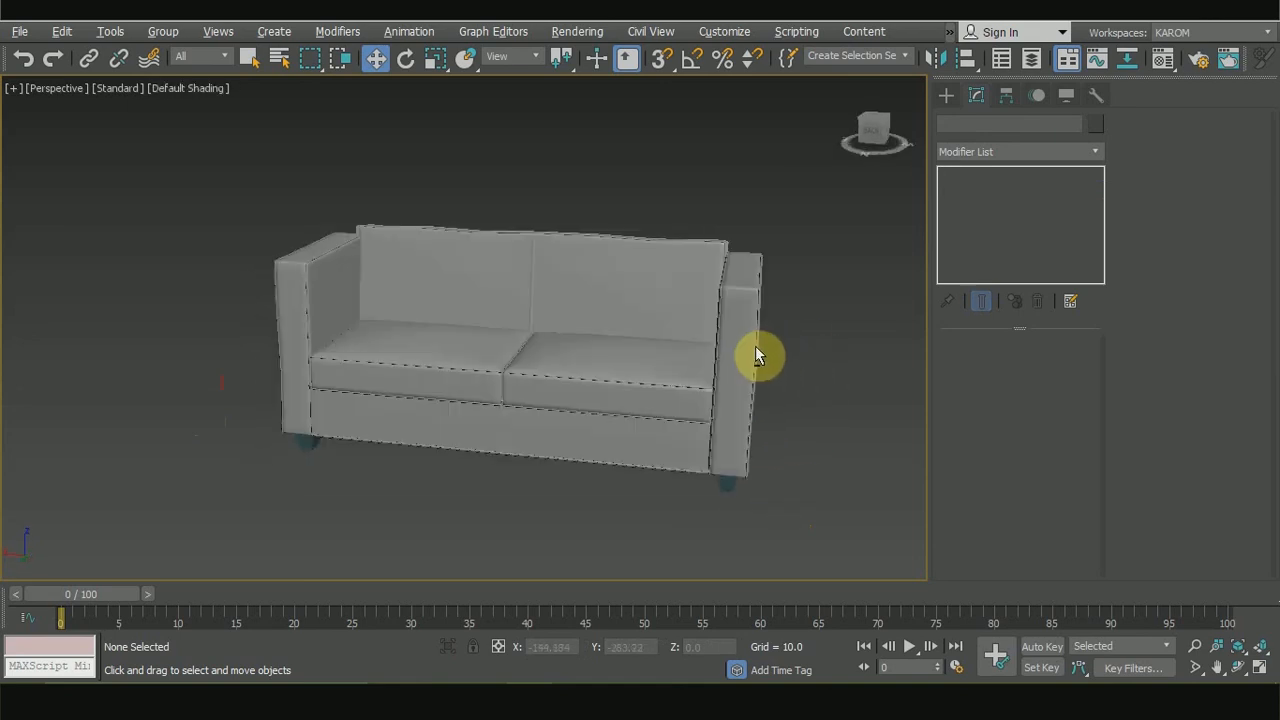
pyautogui.moveTo(757, 352)
pyautogui.keyDown('alt'); pyautogui.mouseDown(button='middle')
pyautogui.moveTo(777, 340)
pyautogui.moveTo(765, 362)
pyautogui.mouseUp(button='middle'); pyautogui.keyUp('alt')
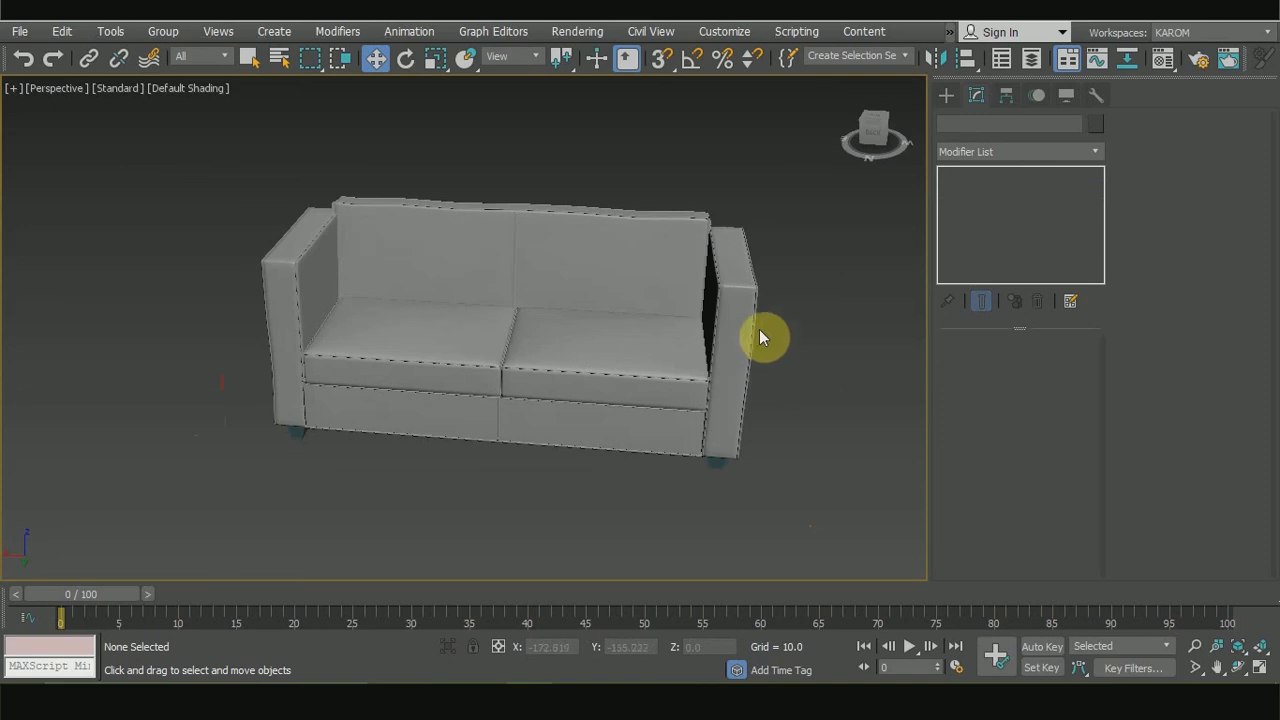
pyautogui.scroll(3, 750, 300)
pyautogui.keyDown('alt'); pyautogui.moveTo(844, 291); pyautogui.dragTo(863, 274, button='middle'); pyautogui.keyUp('alt')
pyautogui.press('k')
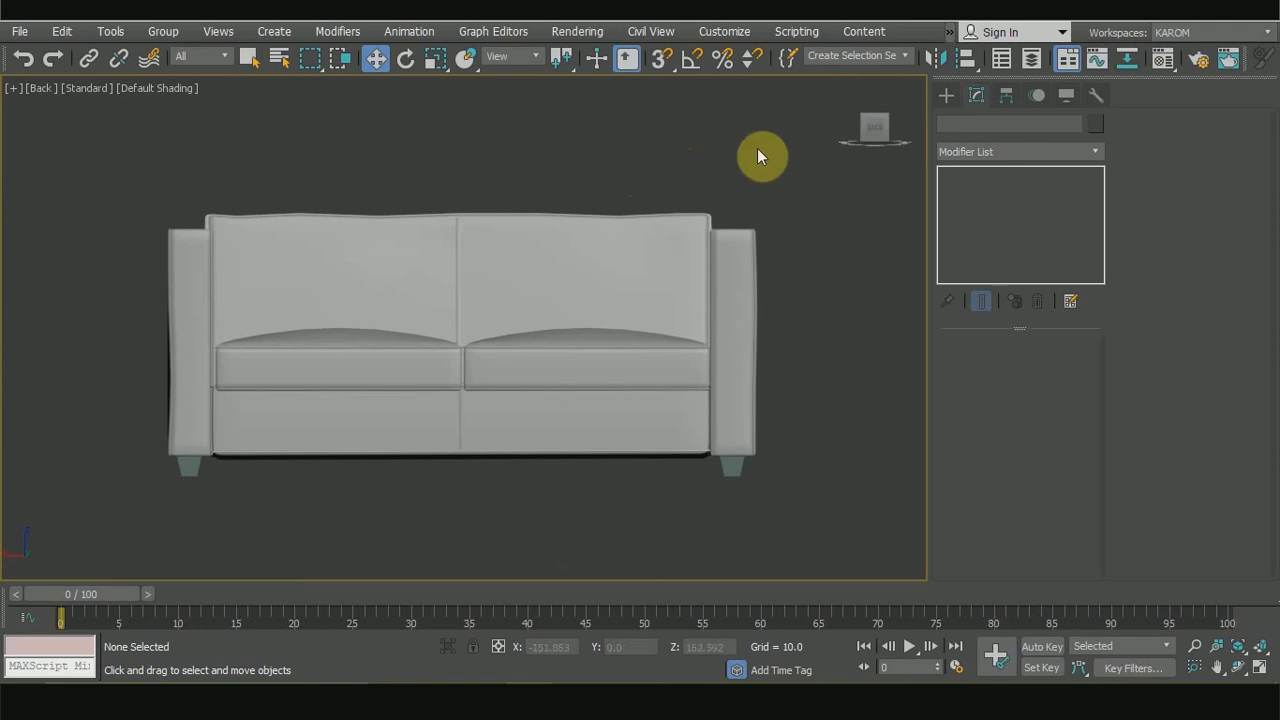
pyautogui.scroll(2, 652, 190)
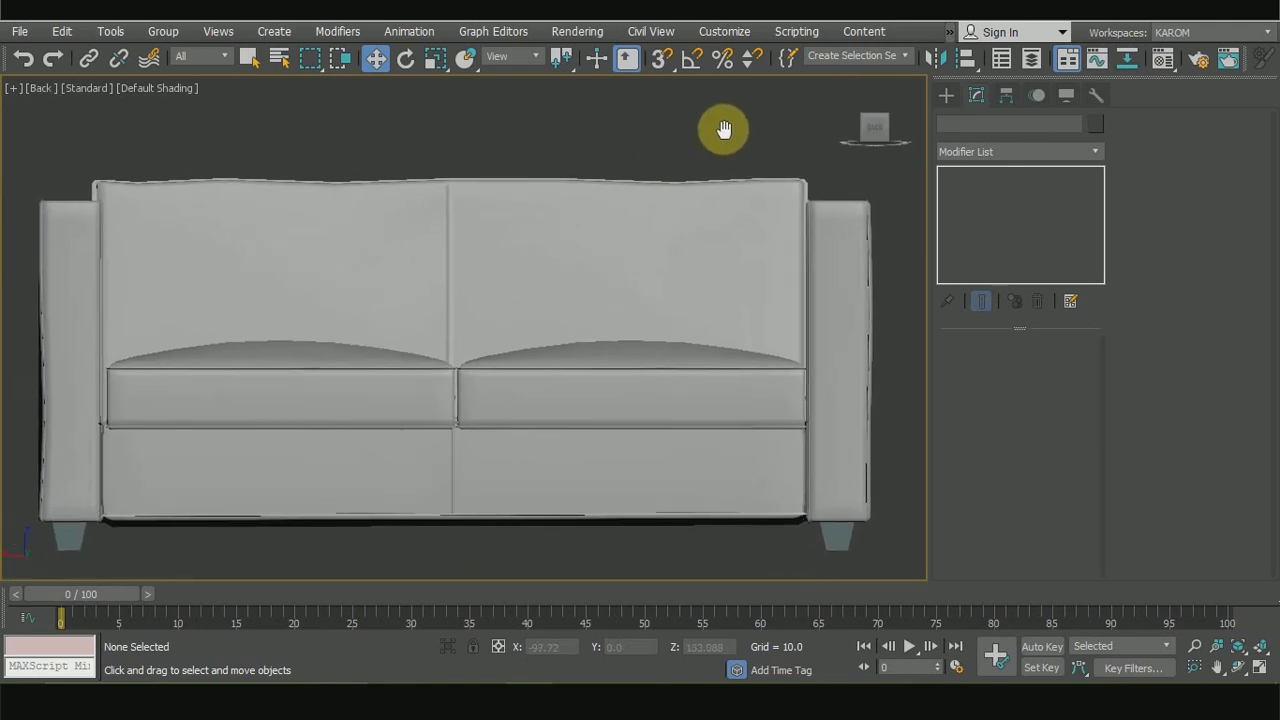